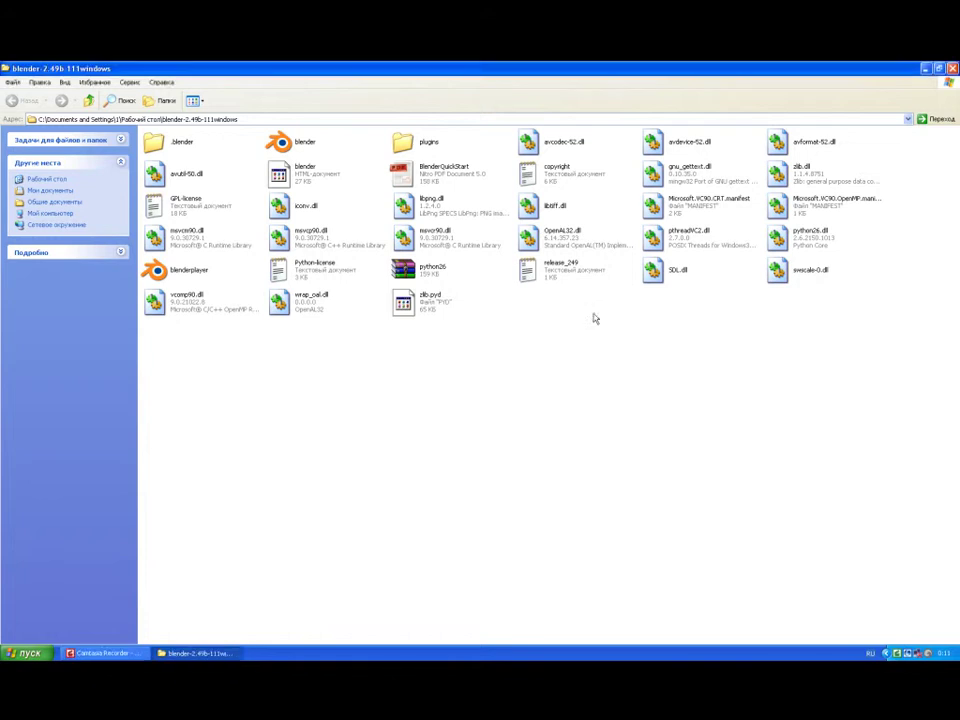
Step: Dismiss the Camtasia tip and launch Blender 2.49b from blender.exe in its folder
left_click(601, 278)
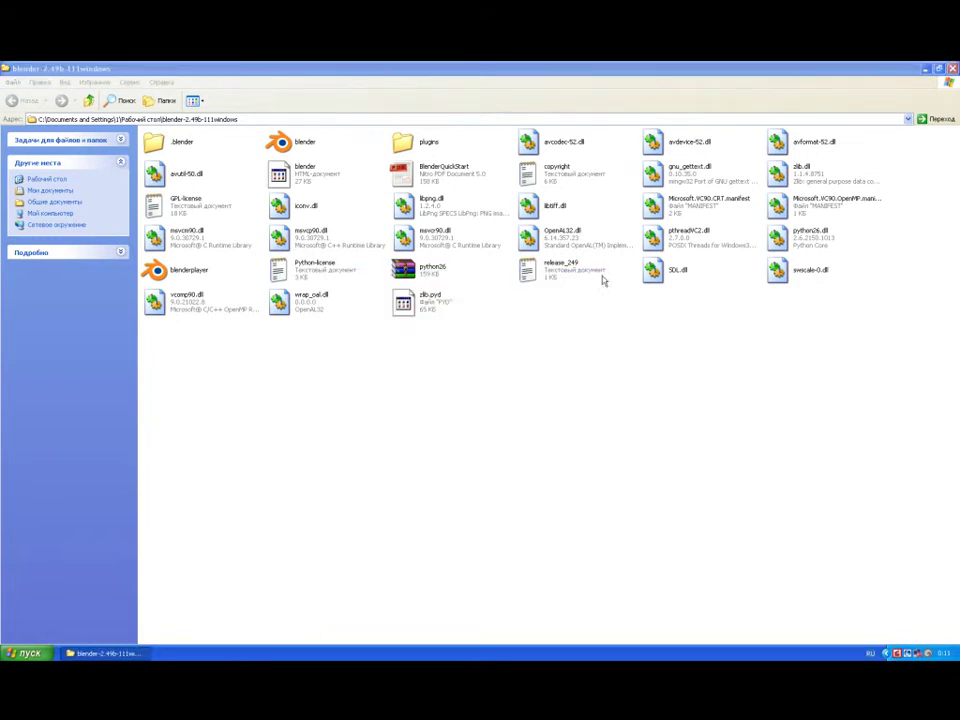
double_click(279, 141)
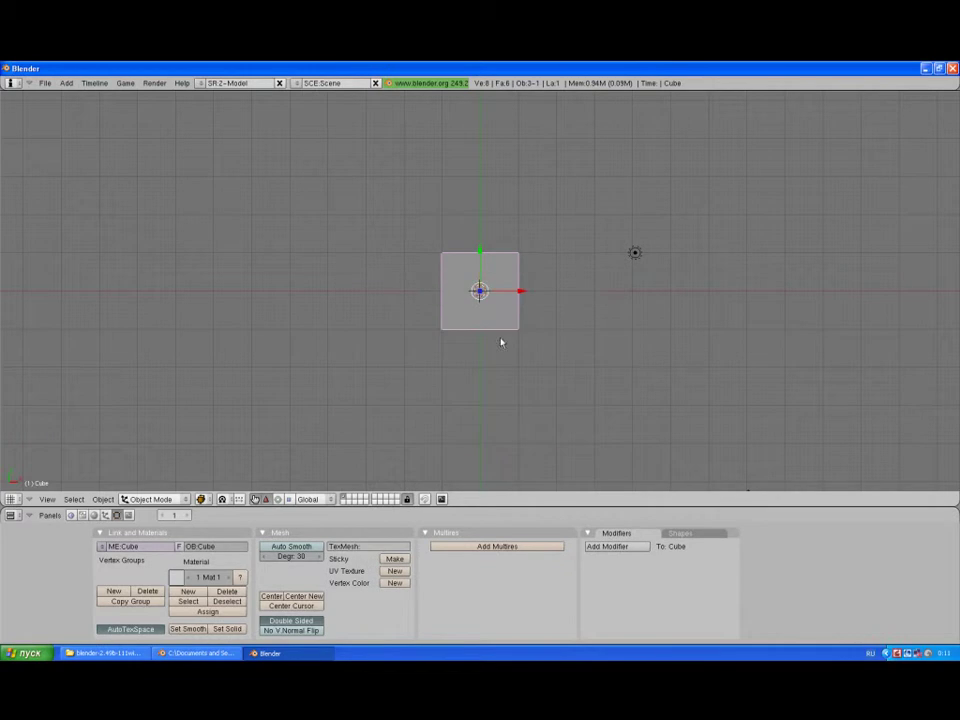
Step: Erase the default cube, leaving just the camera and lamp, and tilt the view
key("x")
left_click(492, 319)
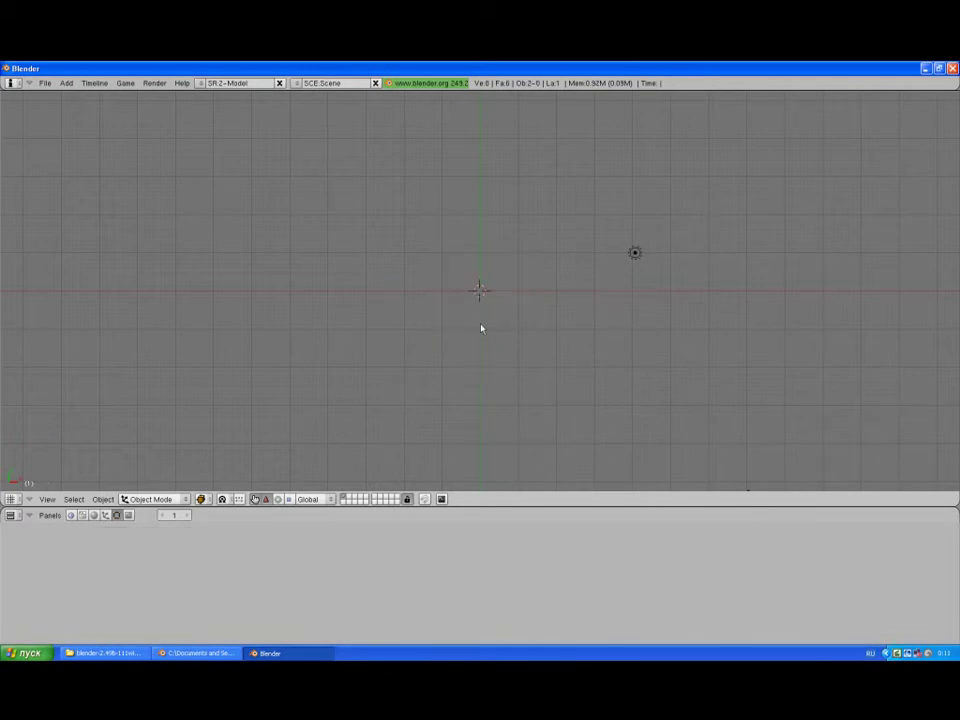
mouse_move(480, 333)
middle_mouse_down()
mouse_move(480, 128)
mouse_move(480, 154)
middle_mouse_up()
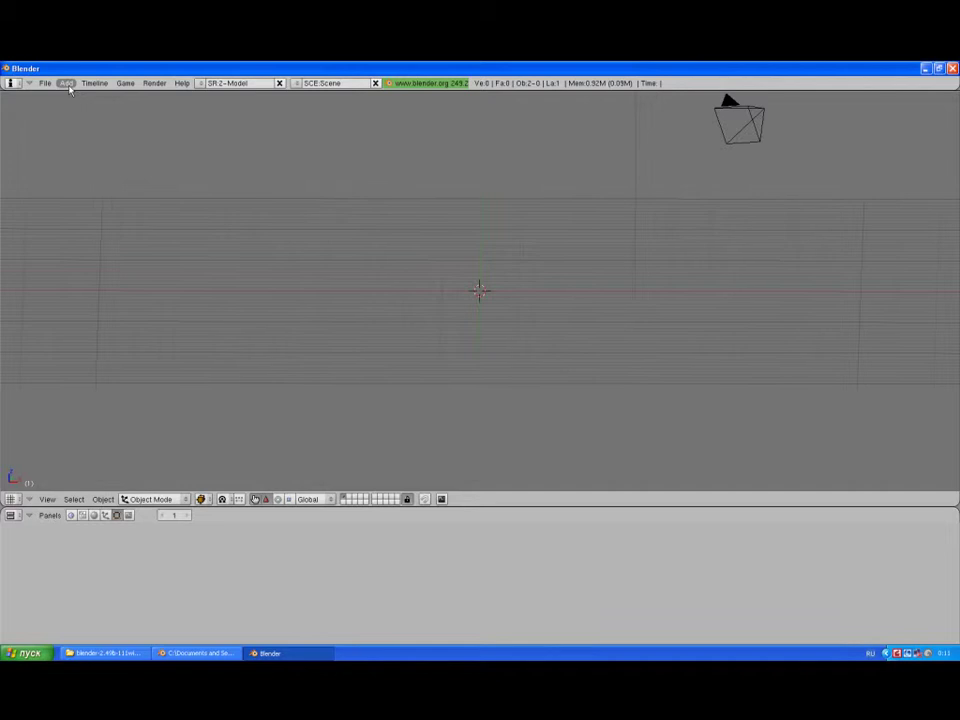
Step: Add a UV sphere with 32 segments and 32 rings and set it to smooth shading
left_click(67, 84)
mouse_move(76, 94)
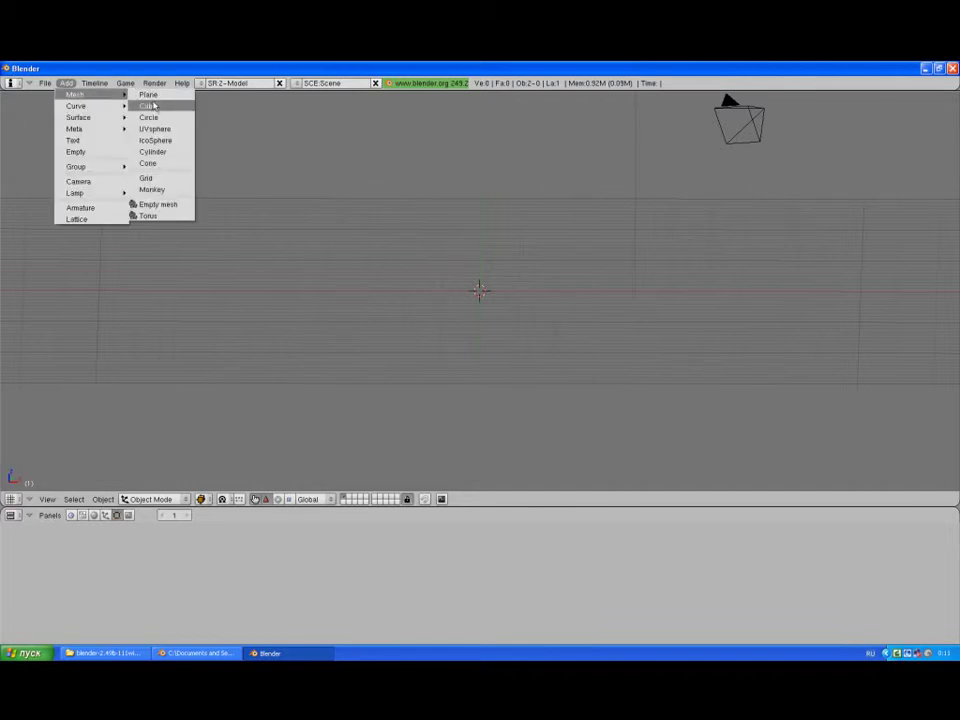
left_click(155, 129)
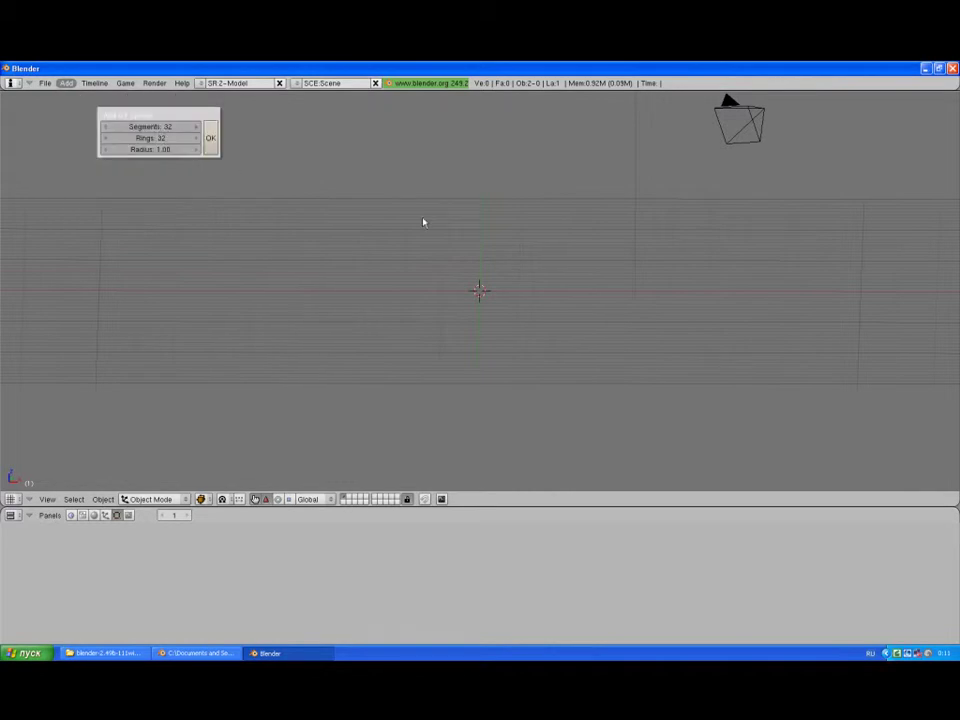
left_click(209, 140)
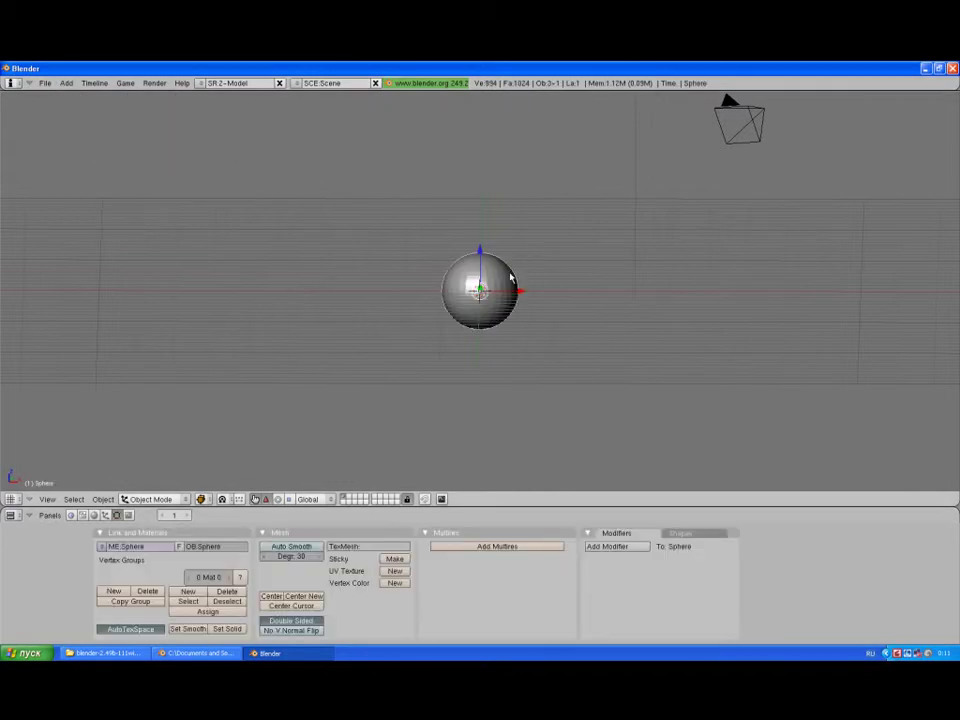
key("w")
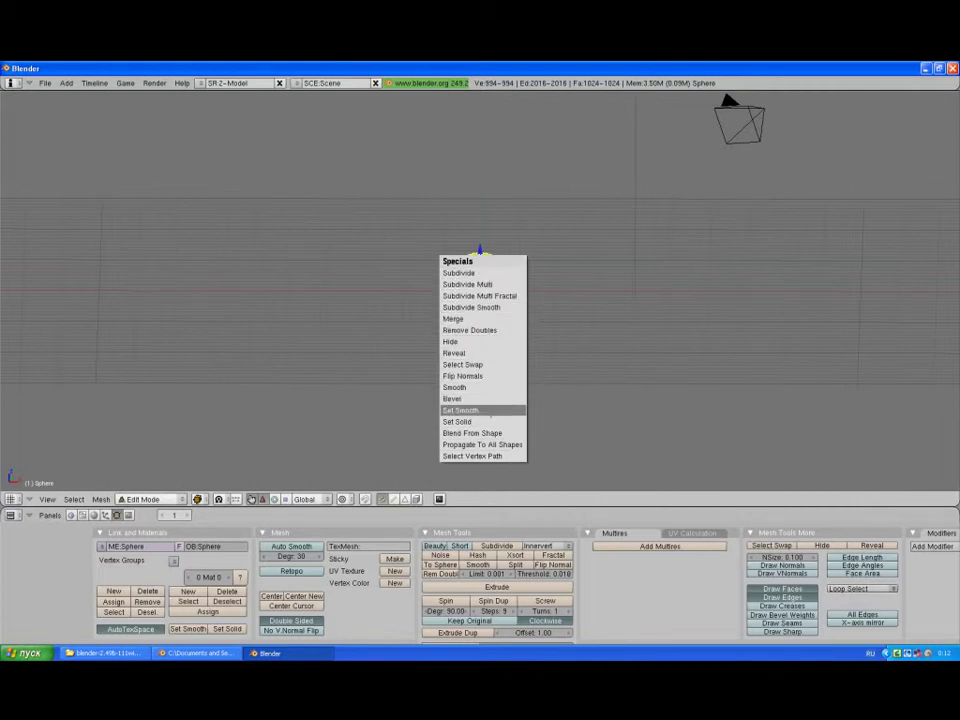
left_click(470, 410)
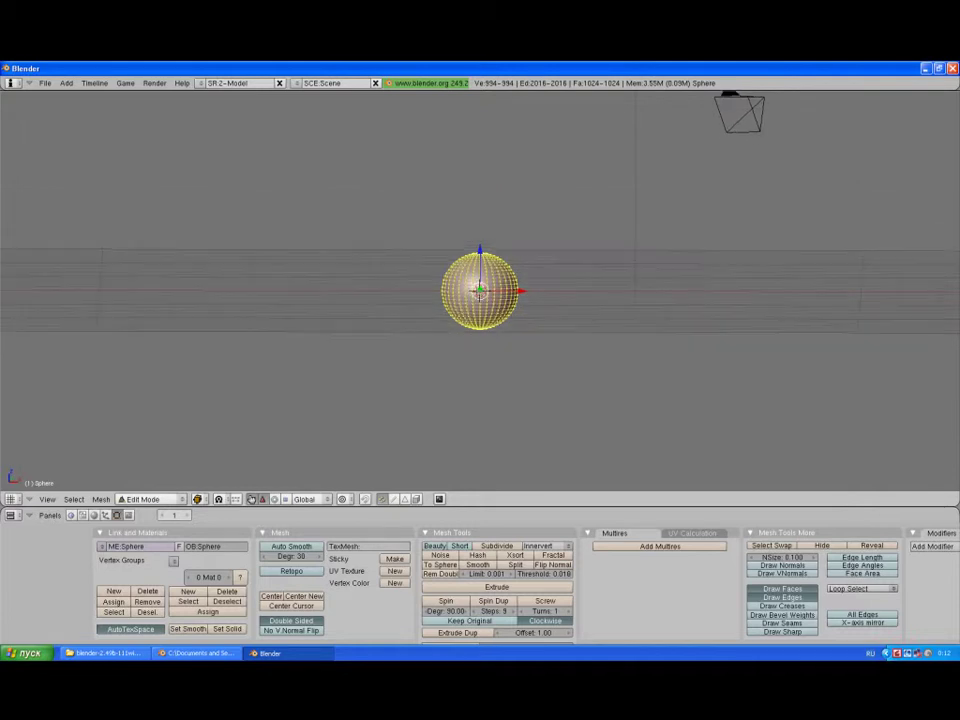
key("Tab")
middle_click_drag(480, 293, 480, 253)
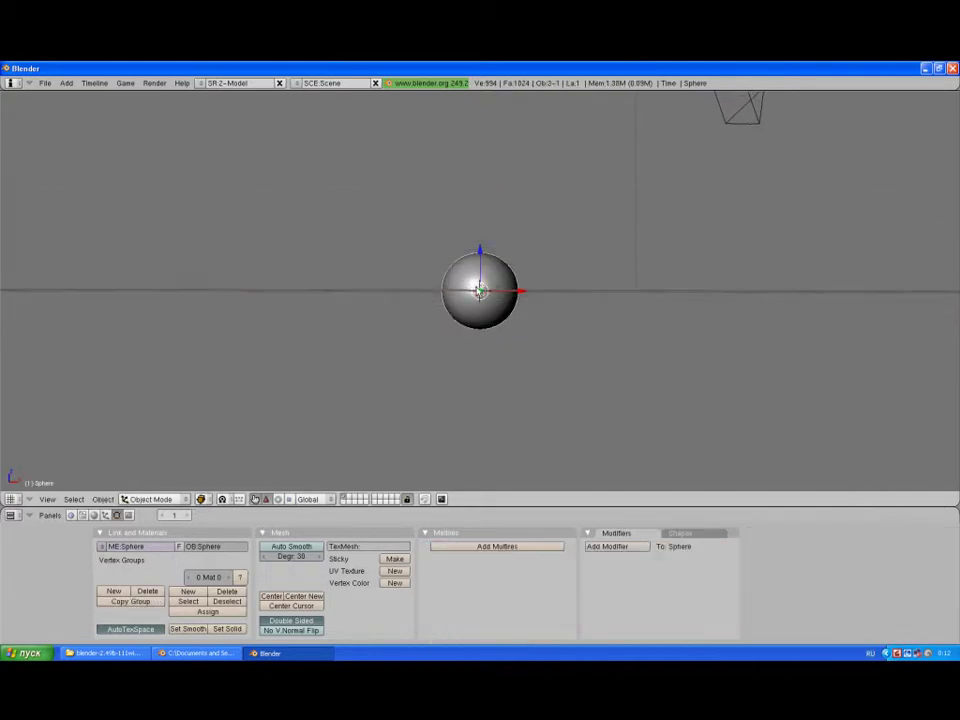
Step: Raise the sphere above the grid and stretch it along X into a wide ellipsoid
left_click_drag(480, 253, 479, 198)
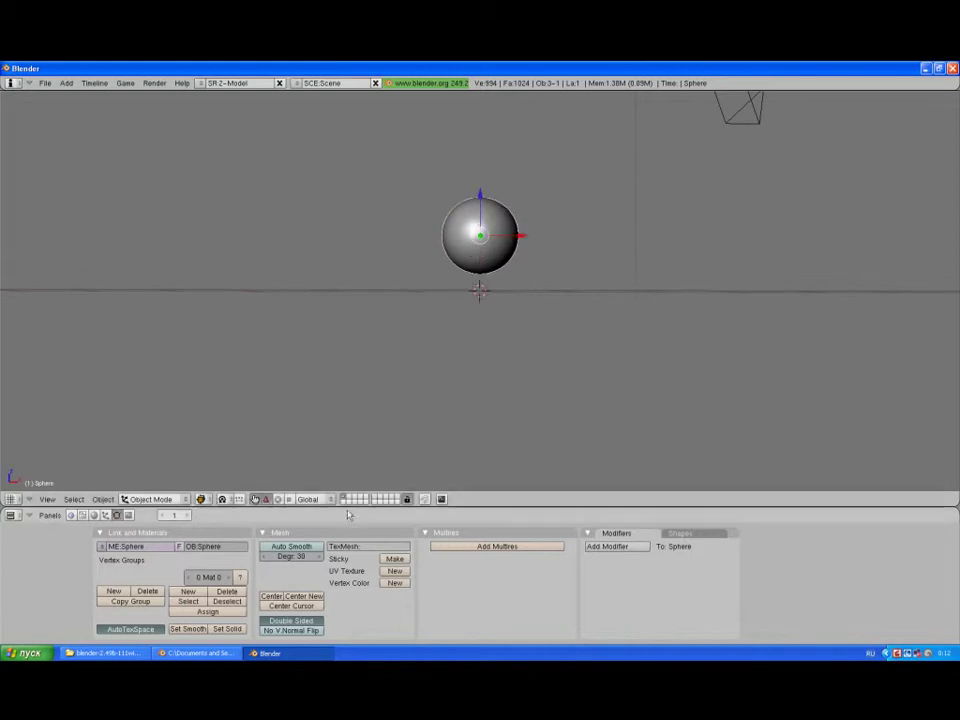
key("s")
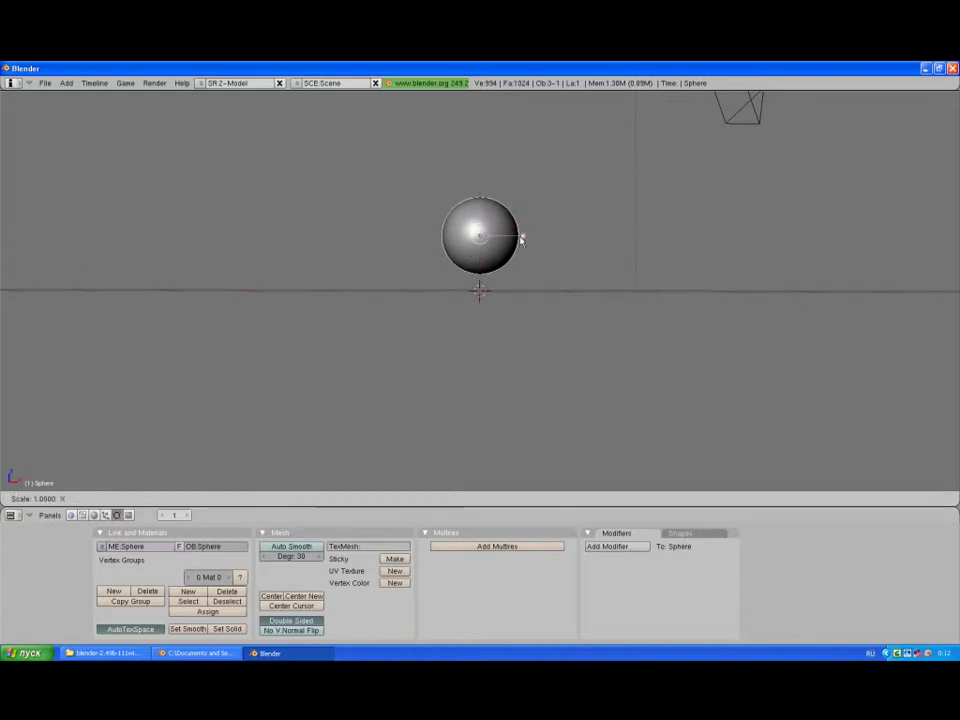
left_click(527, 237)
key("s")
key("Escape")
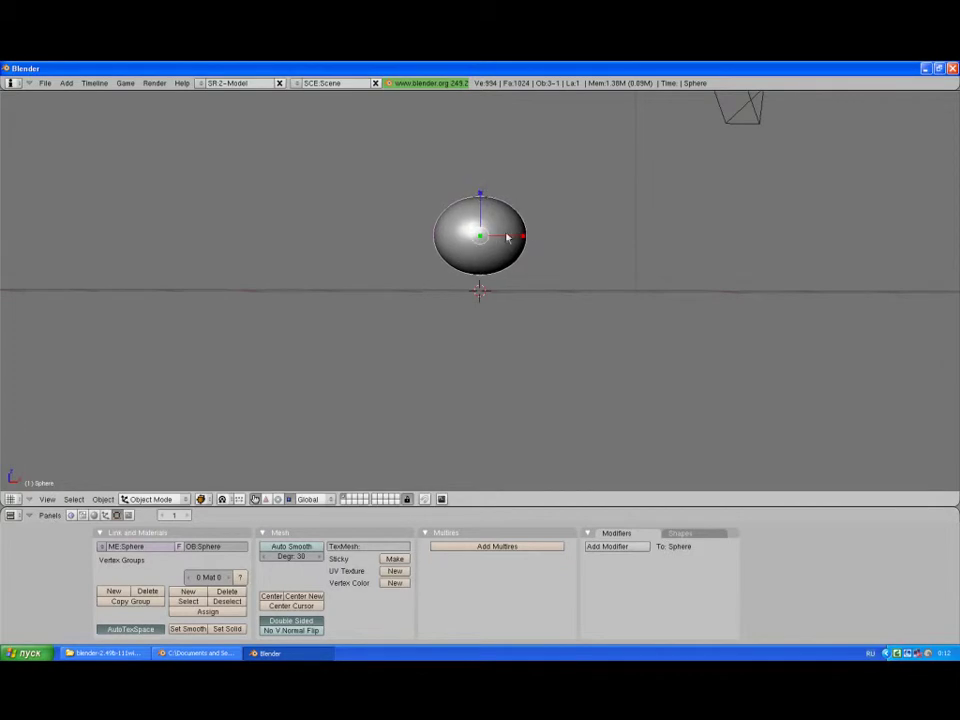
mouse_move(511, 236)
middle_mouse_down()
mouse_move(439, 272)
mouse_move(519, 242)
mouse_move(525, 223)
mouse_move(559, 216)
mouse_move(362, 225)
mouse_move(673, 264)
mouse_move(300, 210)
mouse_move(308, 221)
mouse_move(778, 253)
mouse_move(511, 257)
mouse_move(542, 236)
middle_mouse_up()
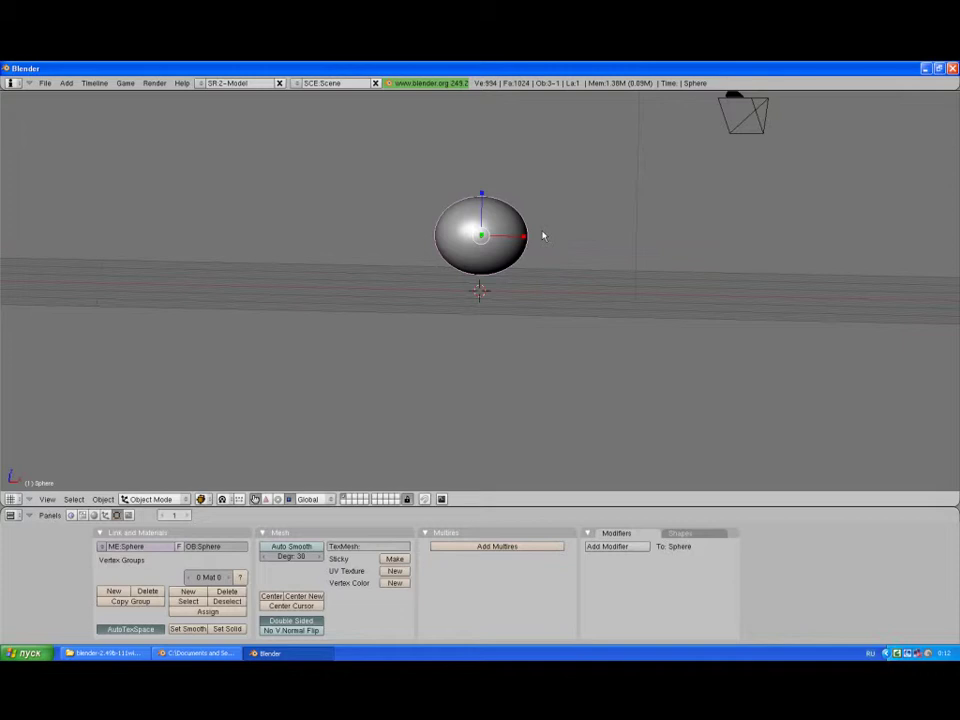
middle_click_drag(499, 283, 499, 282)
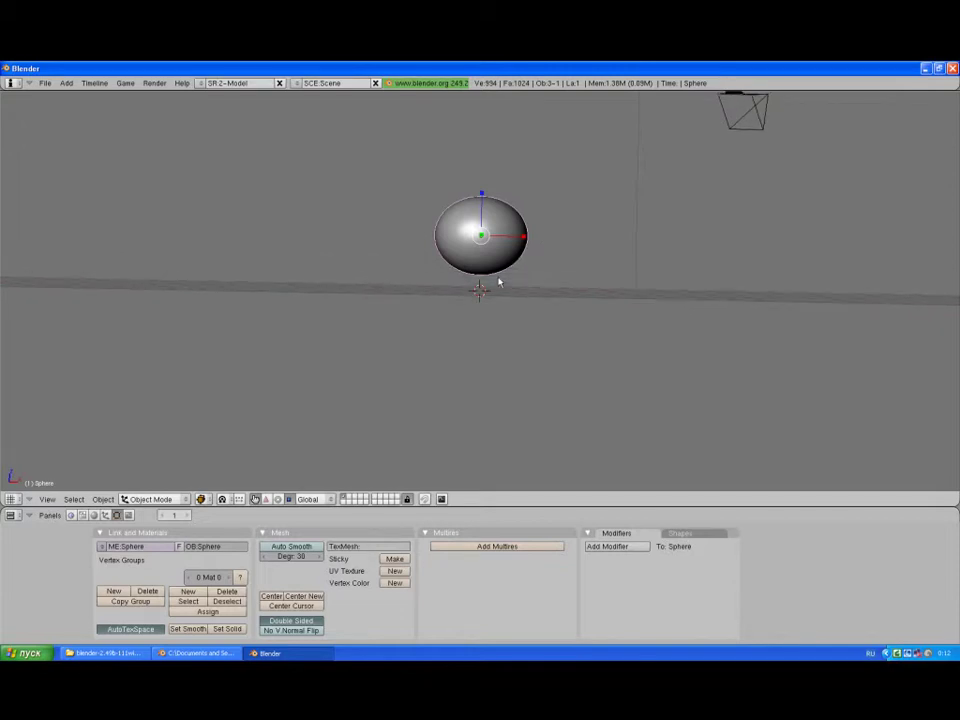
key("space")
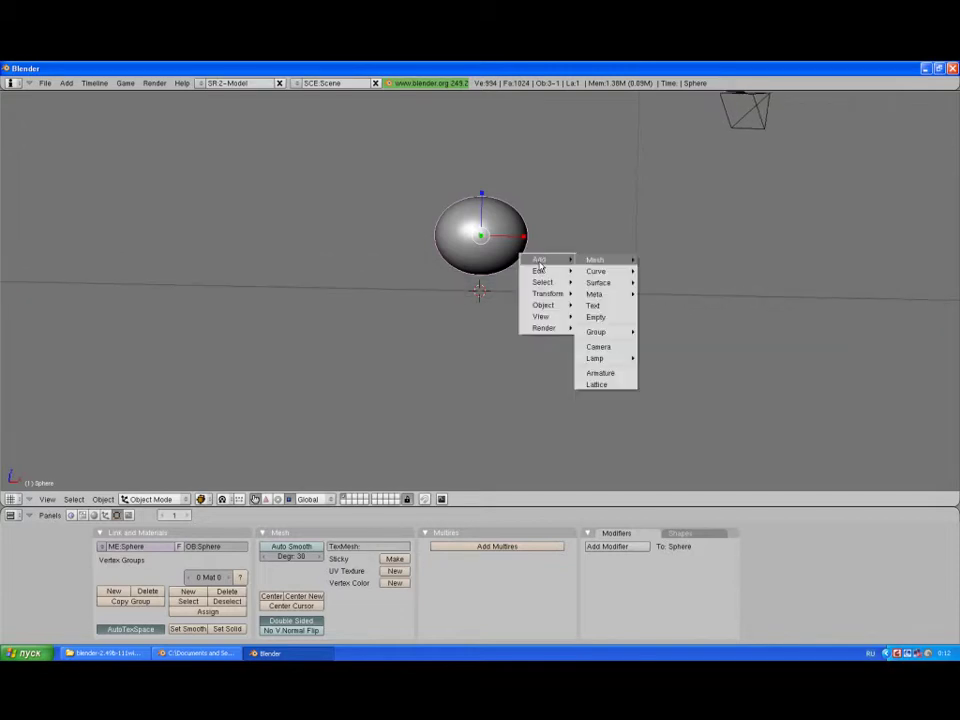
mouse_move(595, 259)
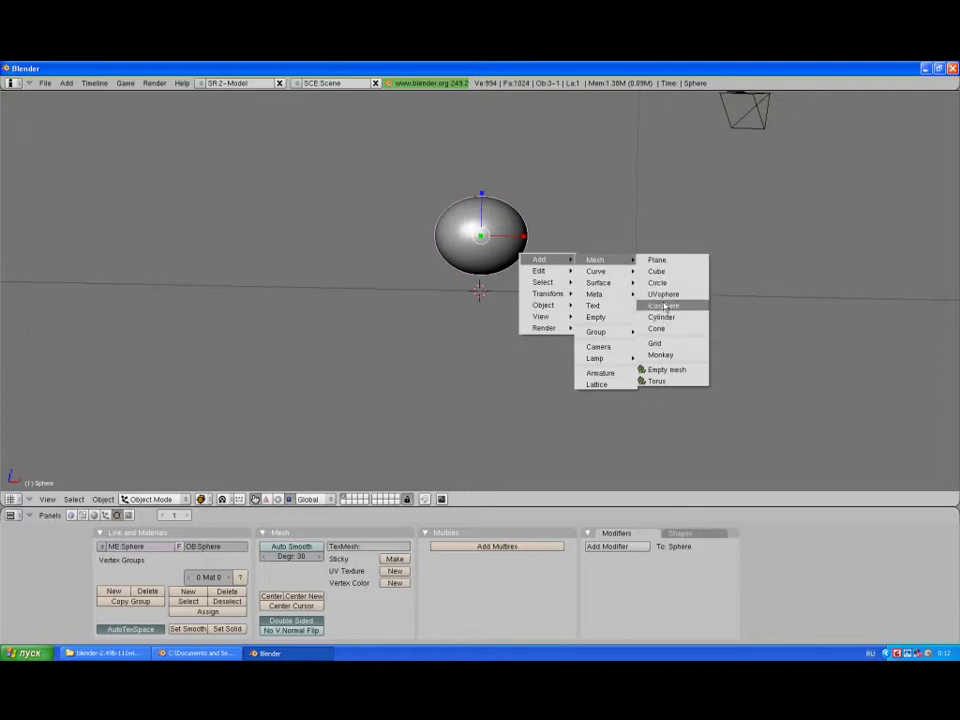
Step: Add a default cylinder and place it to the left of the sphere
left_click(662, 317)
key("Return")
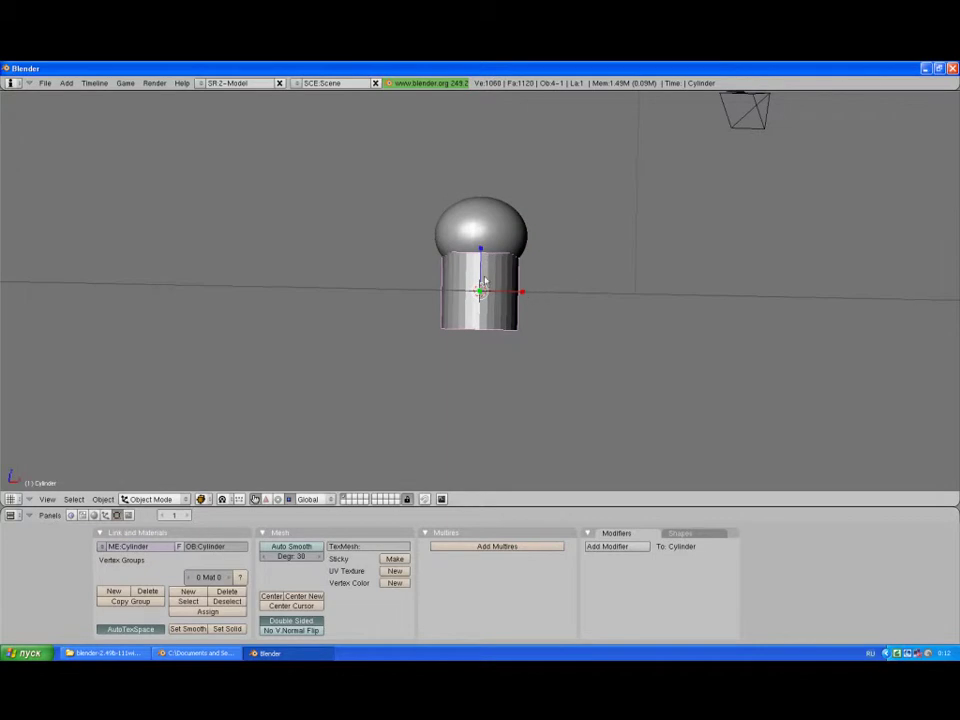
key("s")
key("z")
left_click(350, 249)
key("ctrl+z")
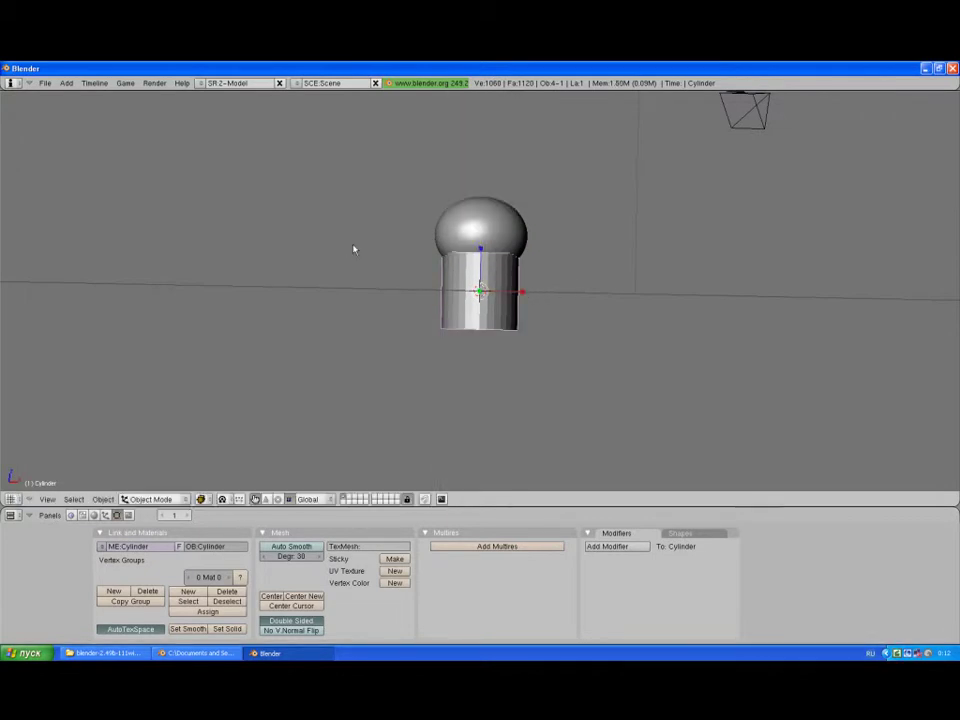
key("g")
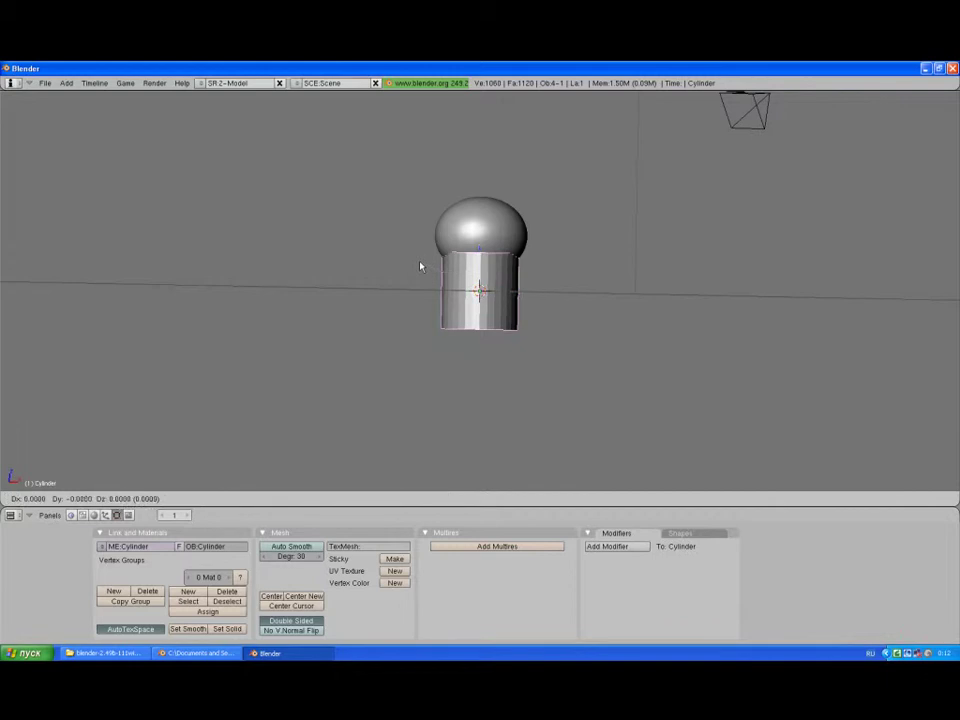
left_click(285, 210)
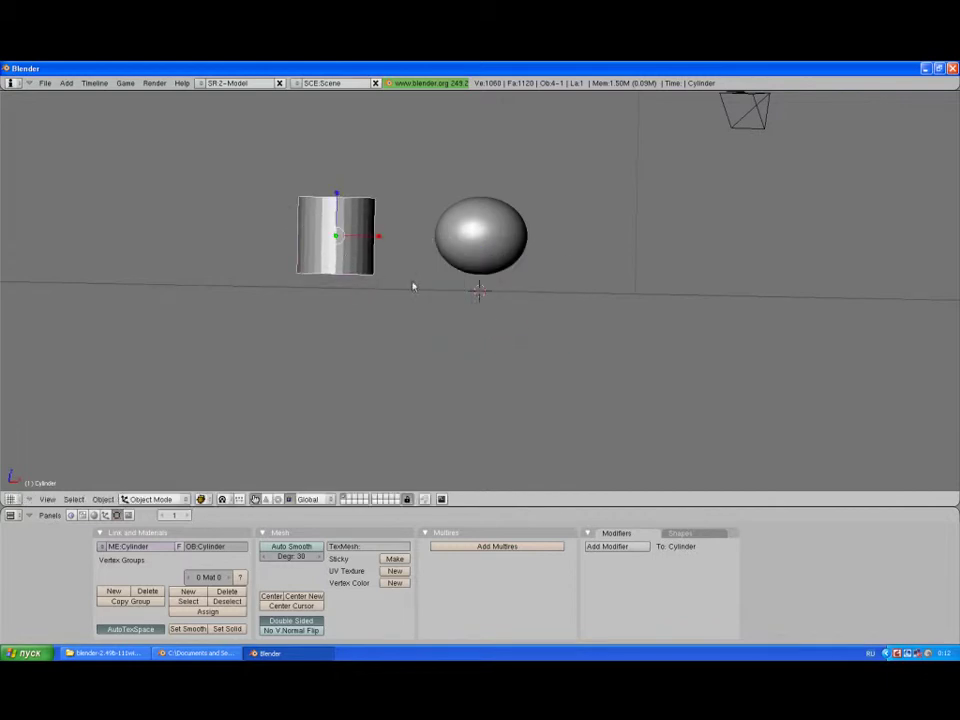
Step: Give the cylinder smooth shading in Edit Mode
key("Tab")
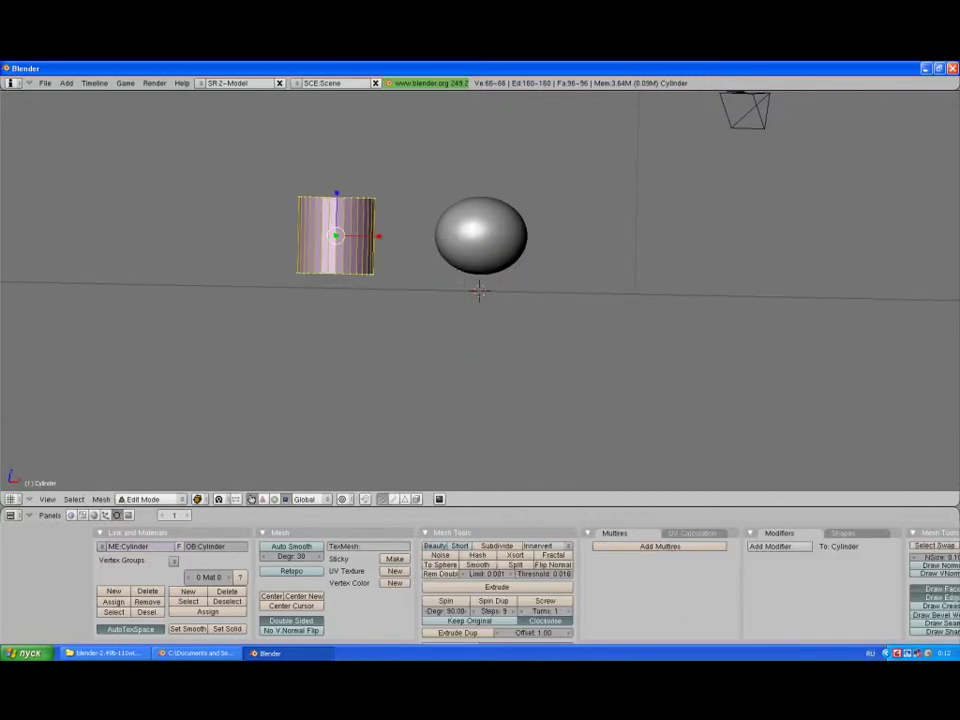
key("w")
key("Return")
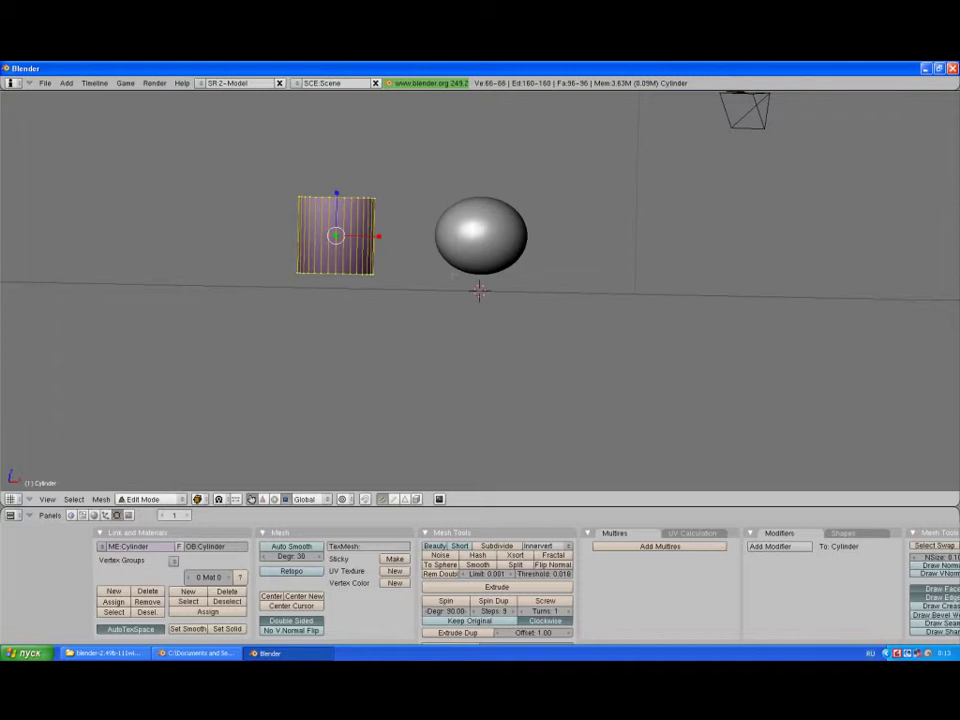
middle_click_drag(600, 380, 600, 372)
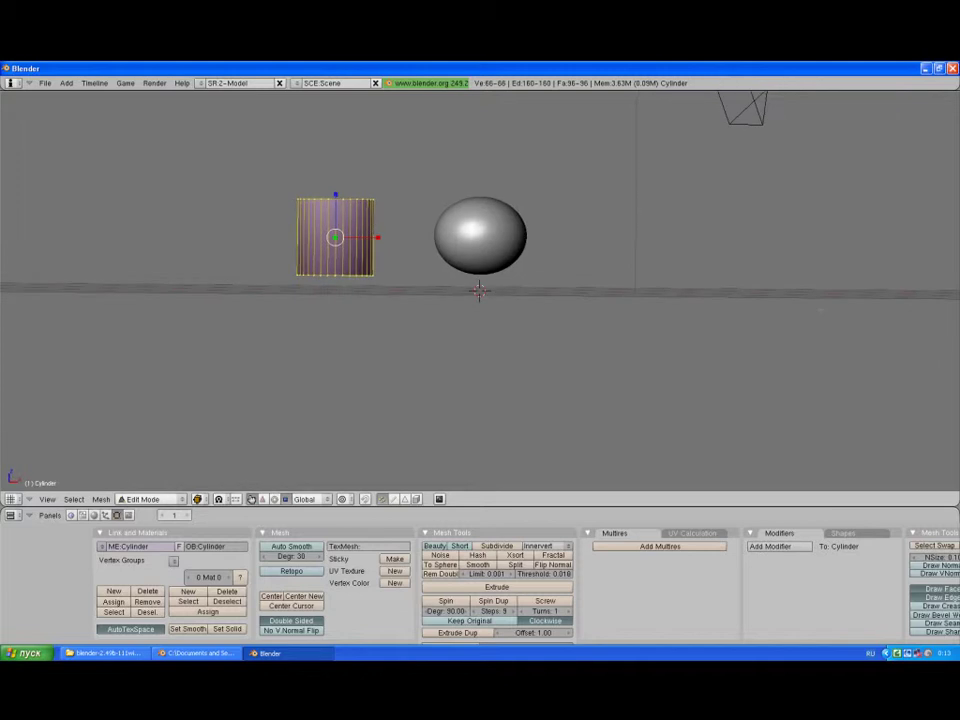
middle_click_drag(507, 250, 510, 251)
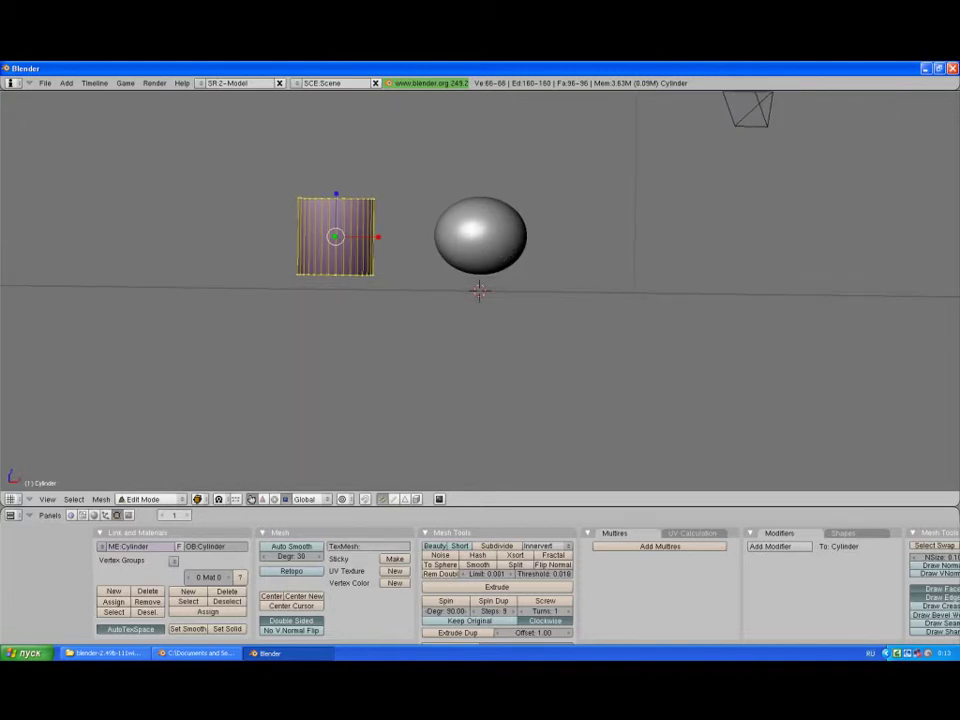
Step: Shrink the cylinder, then repeatedly stretch it along Z into a thin upright rod
key("s")
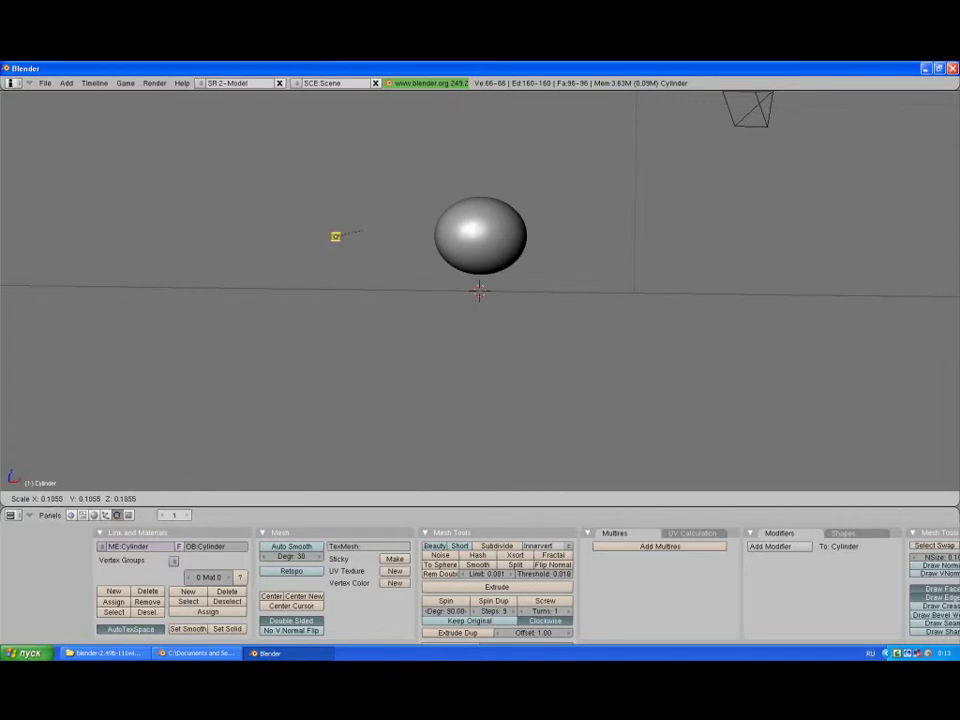
key("Return")
key("s")
key("z")
key("Return")
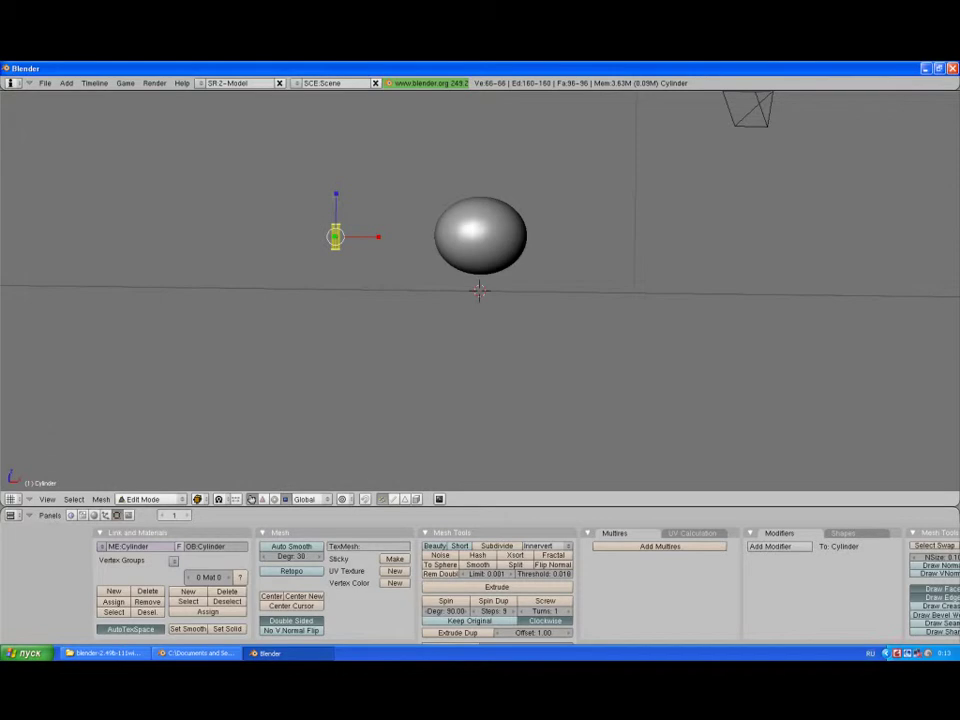
key("s")
key("z")
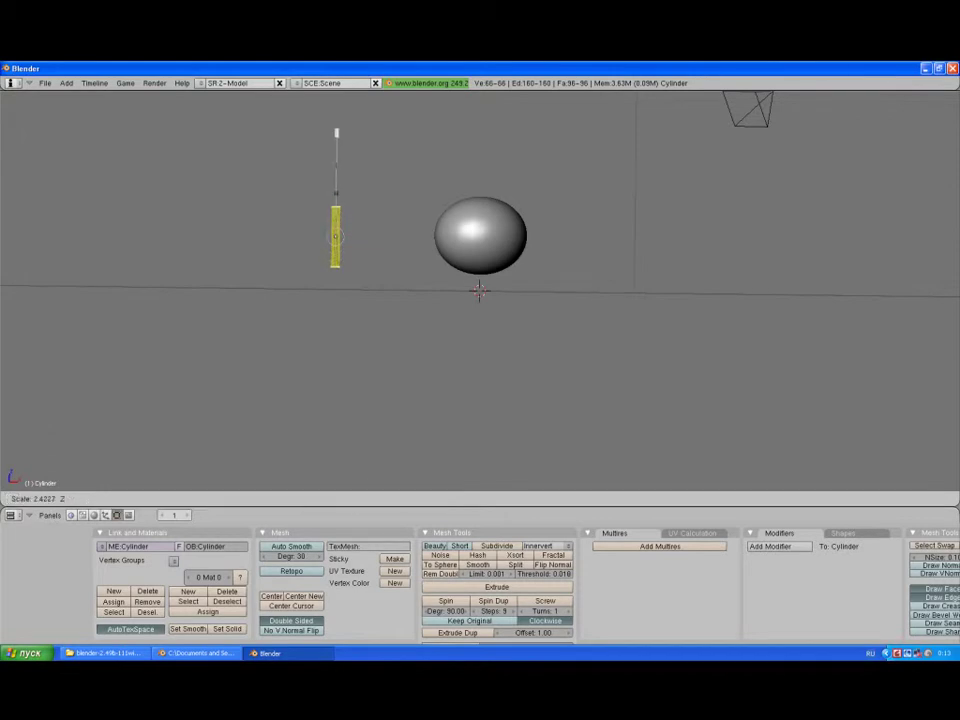
key("Return")
key("s")
key("z")
key("Return")
key("s")
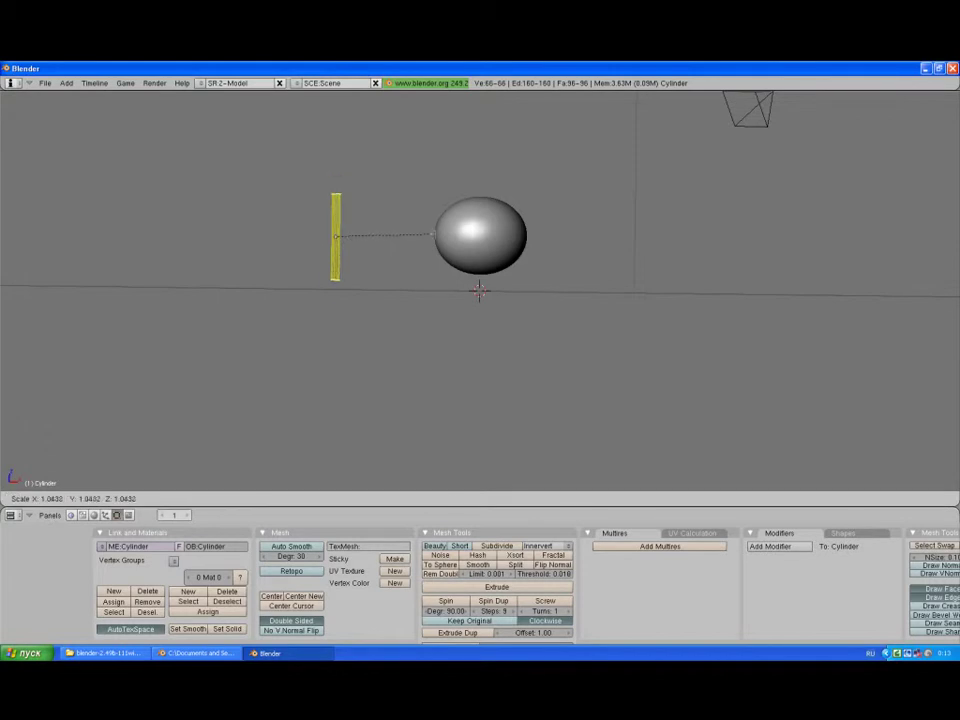
key("Return")
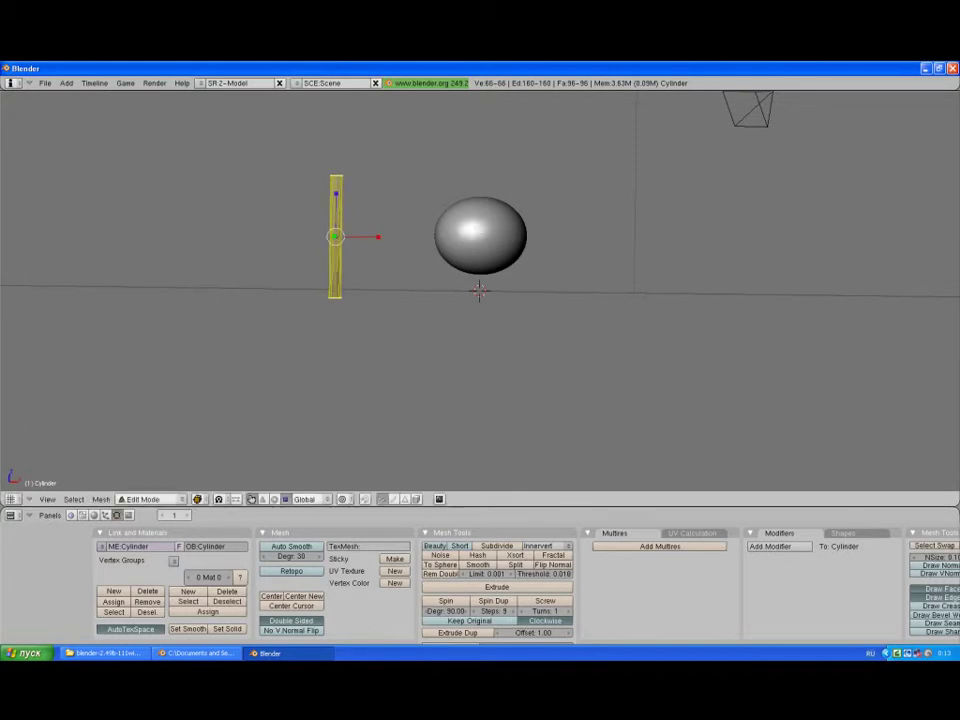
key("w")
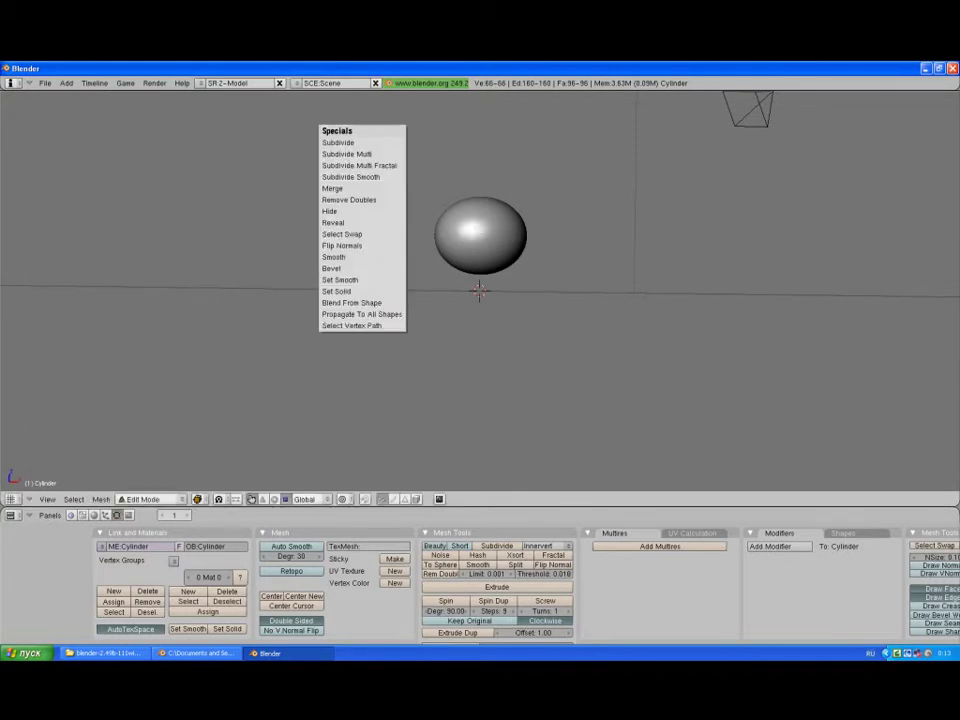
Step: Subdivide the cylinder and pinch its bottom vertices to a sharp point
left_click(370, 142)
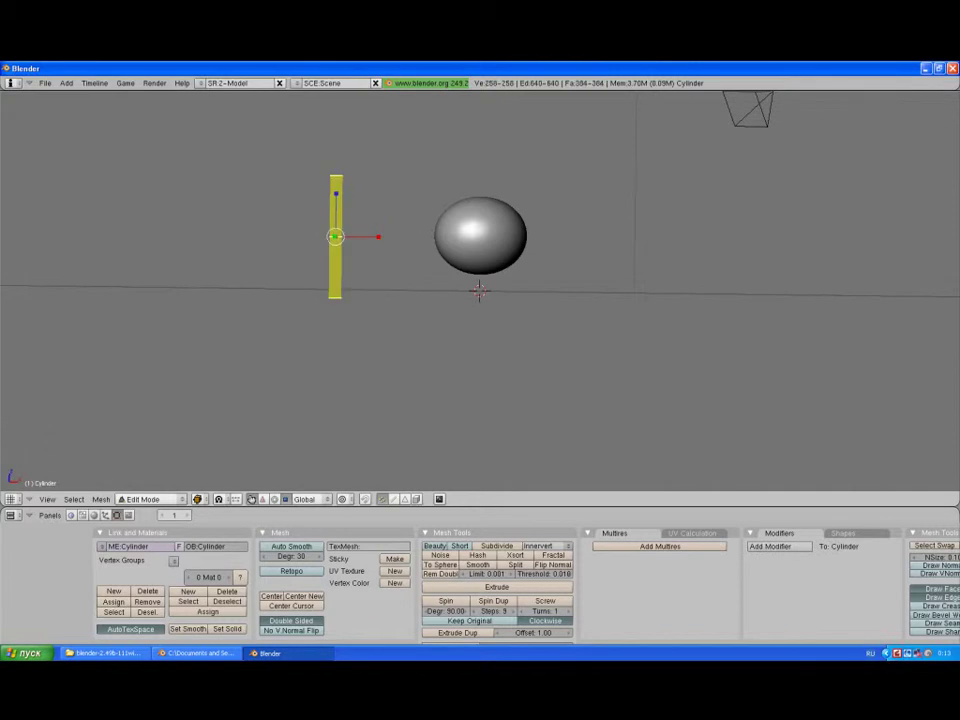
key("a")
key("b")
left_click_drag(300, 255, 378, 300)
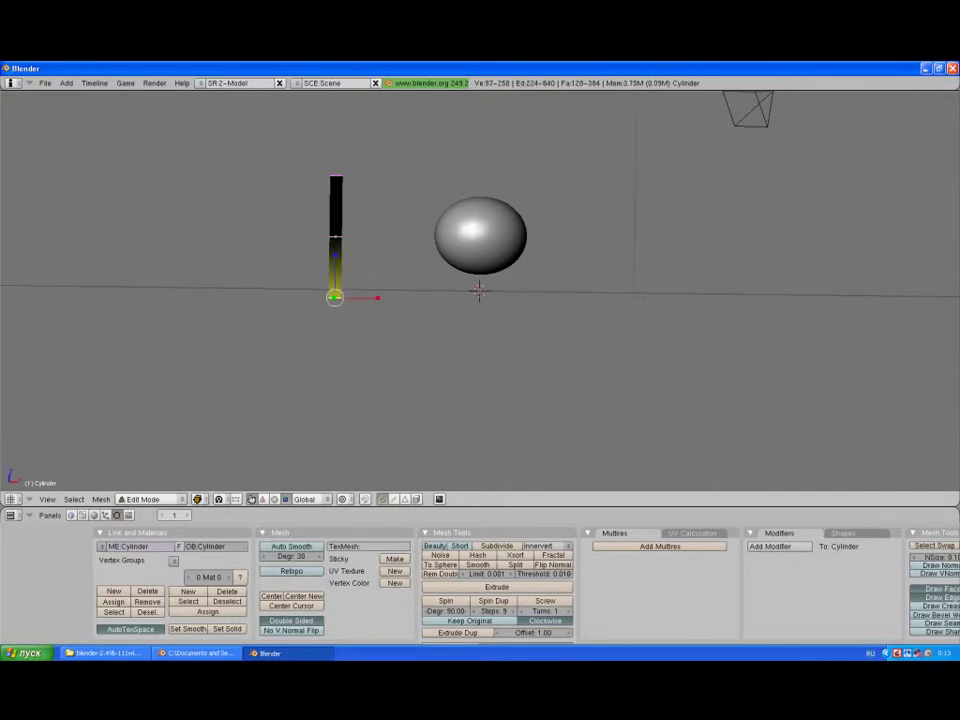
key("s")
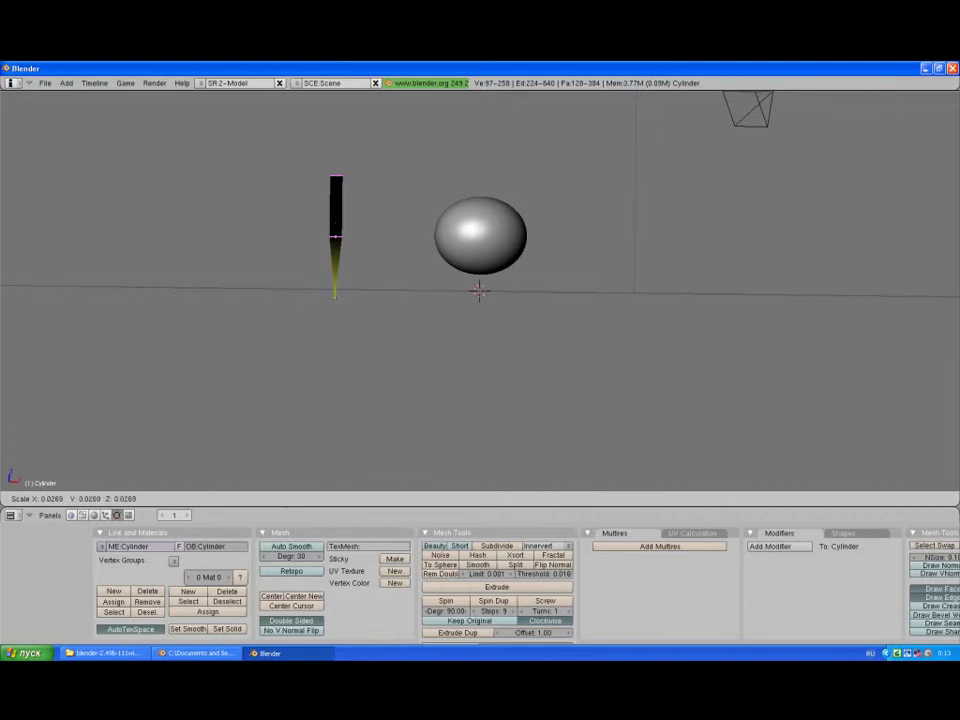
key("Return")
Step: Rotate and move the top vertices to bend the cylinder's upper end
key("a")
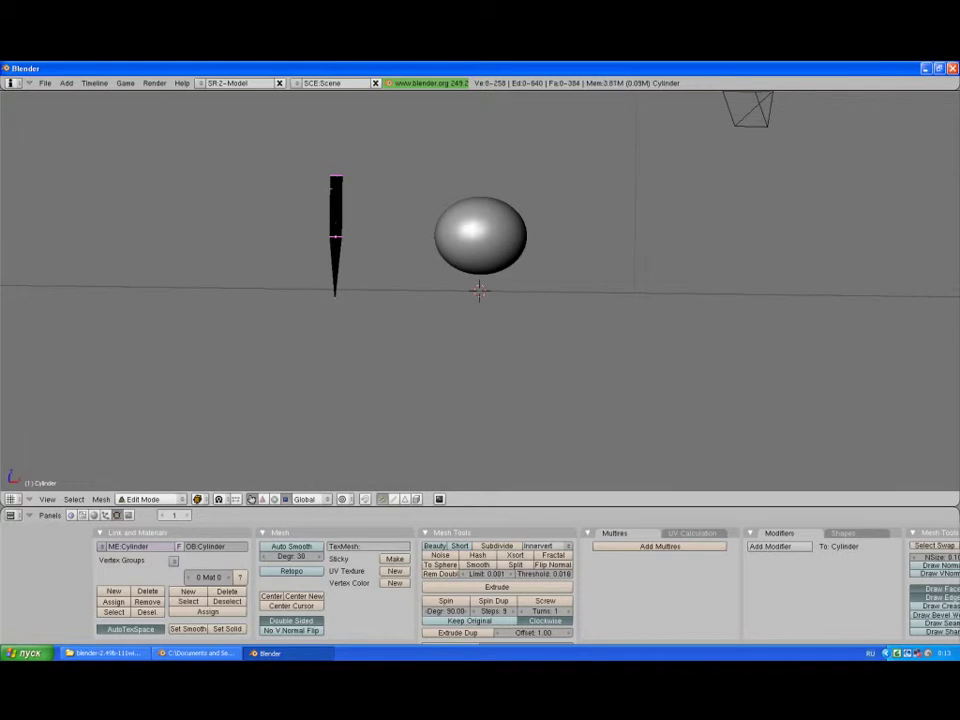
key("ctrl+z")
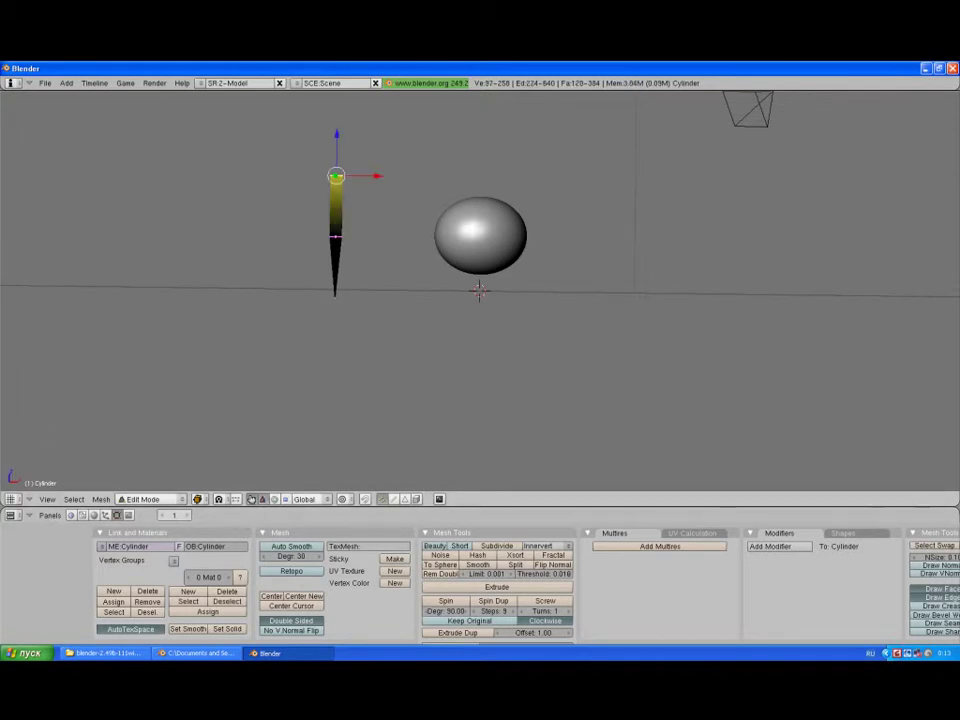
key("ctrl+alt+r")
left_click_drag(336, 147, 292, 186)
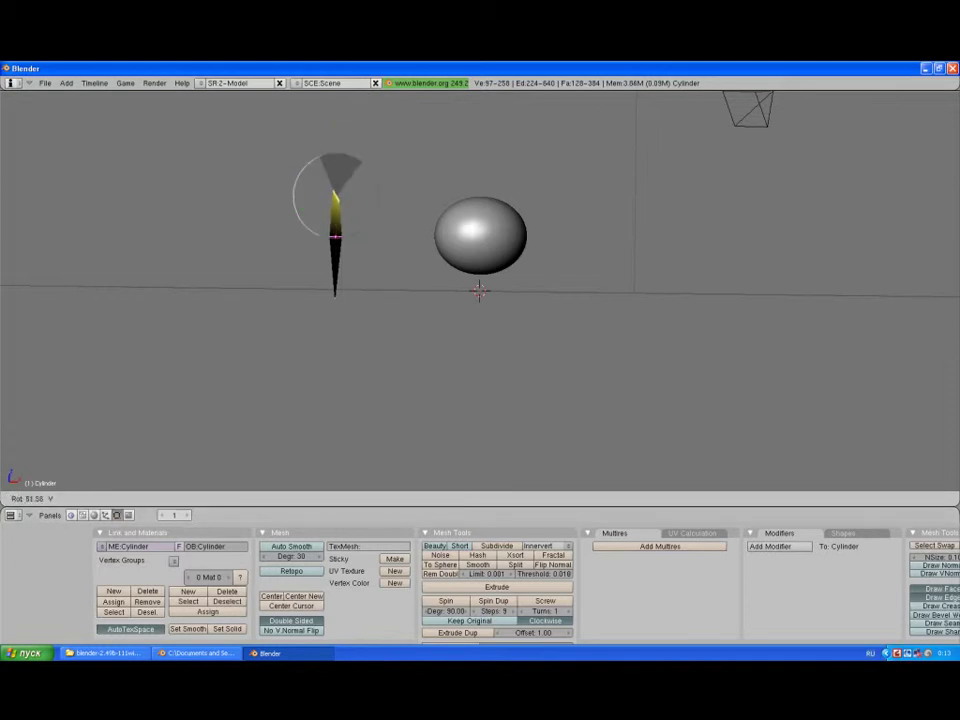
key("ctrl+alt+g")
mouse_move(336, 196)
left_mouse_down()
mouse_move(362, 197)
mouse_move(363, 172)
left_mouse_up()
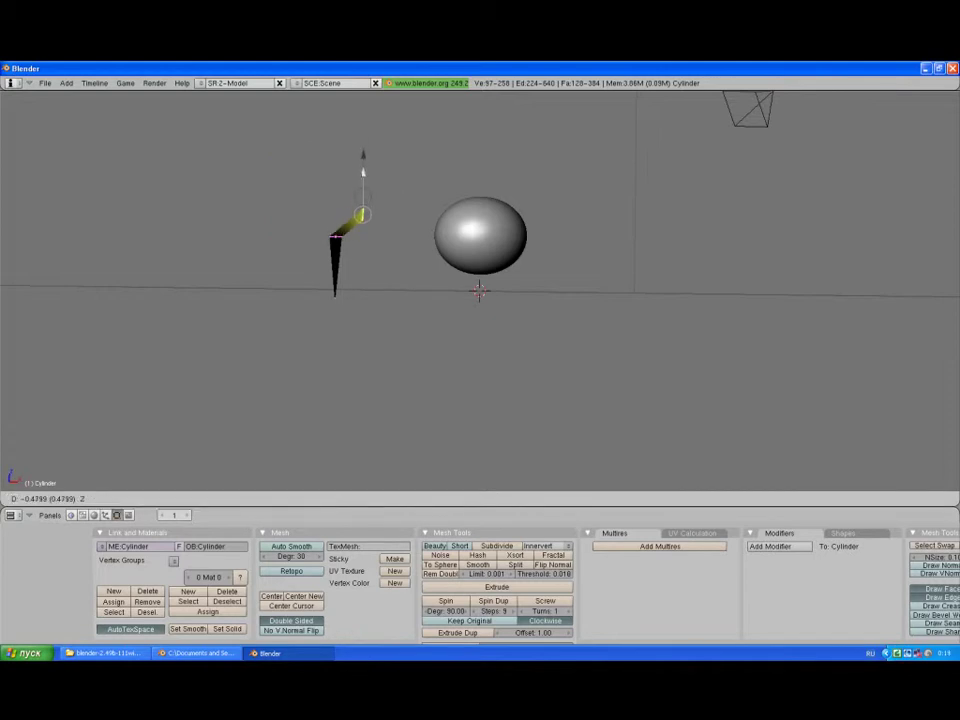
Step: Scale the whole bent leg down to a smaller size
key("a")
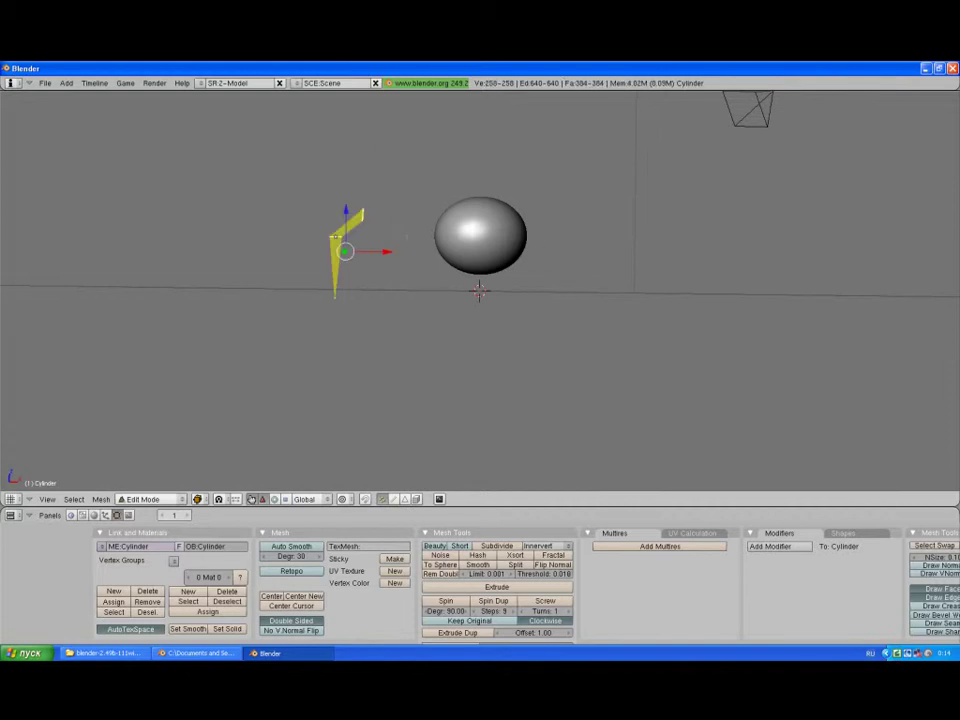
key("s")
left_click(479, 290)
mouse_move(479, 290)
middle_mouse_down()
mouse_move(540, 380)
mouse_move(540, 330)
middle_mouse_up()
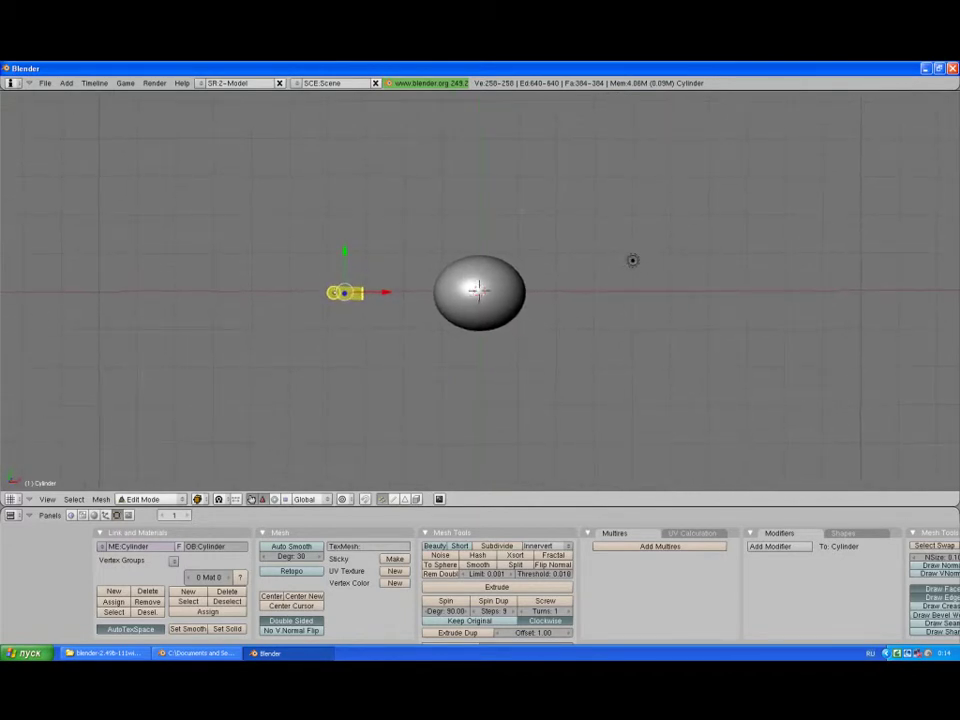
scroll(479, 290, "up", 3)
scroll(479, 290, "up", 1)
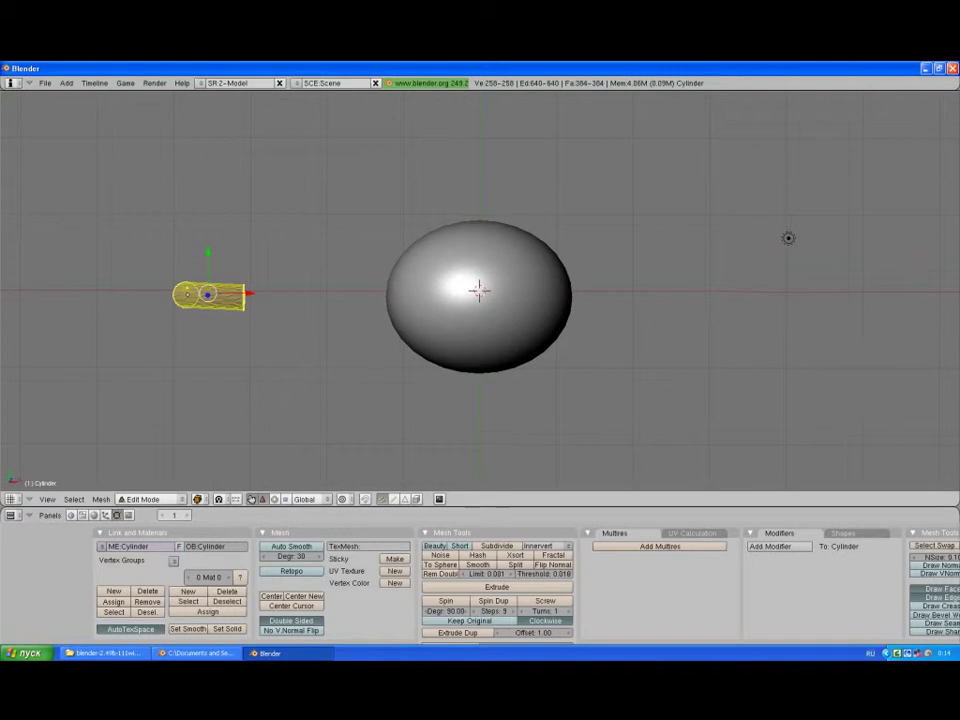
middle_click_drag(540, 330, 540, 326)
key("a")
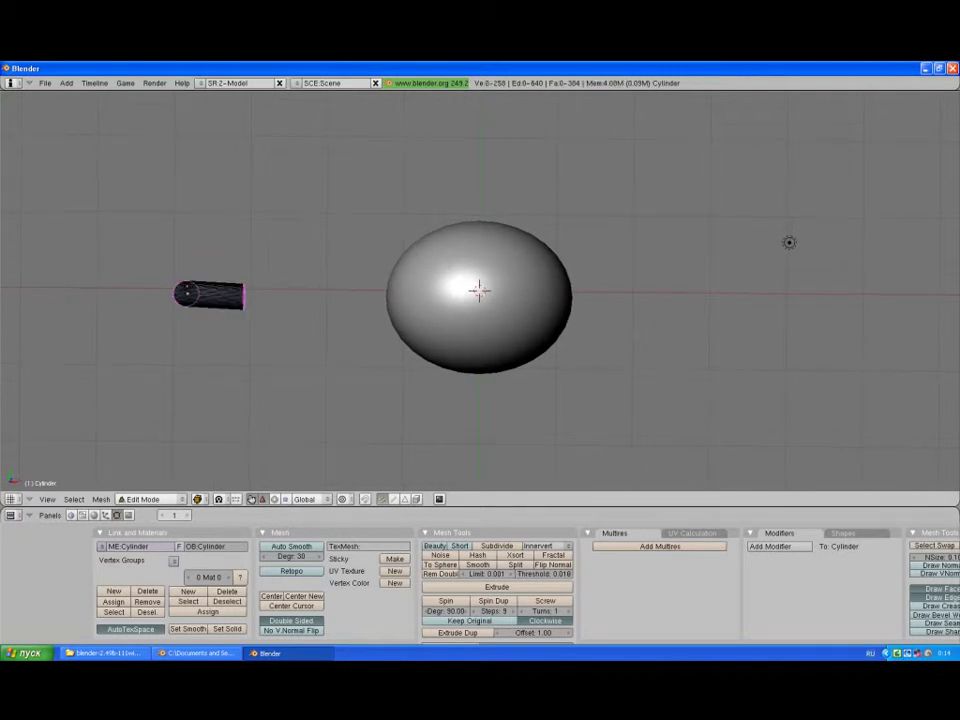
middle_click_drag(479, 290, 479, 350)
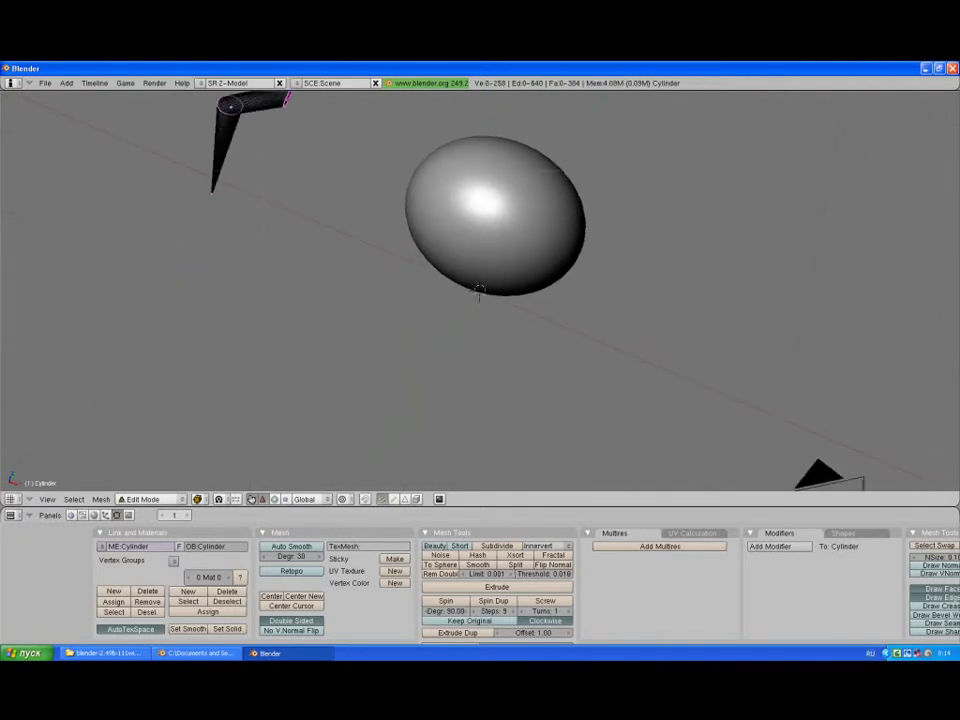
middle_click_drag(479, 300, 479, 330)
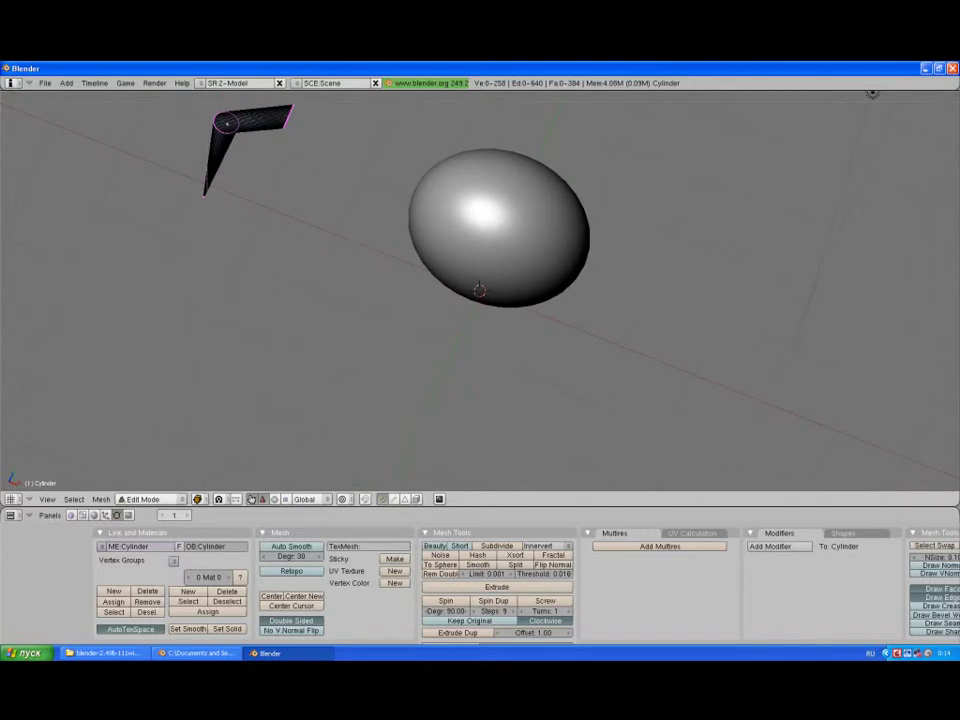
key("l")
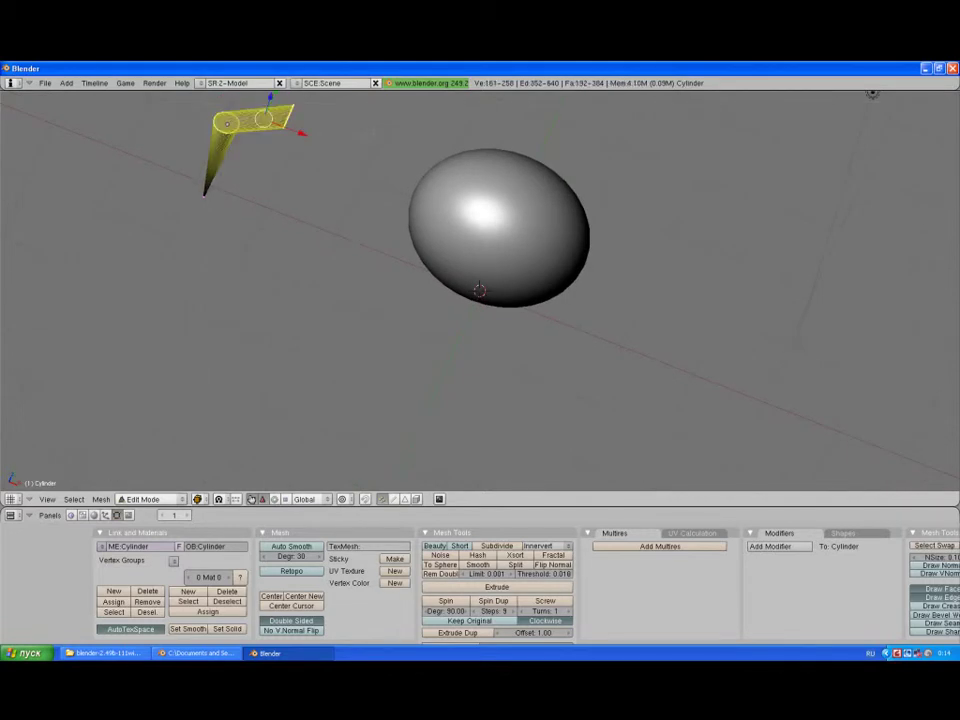
mouse_move(479, 300)
middle_mouse_down()
mouse_move(485, 335)
mouse_move(470, 310)
mouse_move(479, 285)
middle_mouse_up()
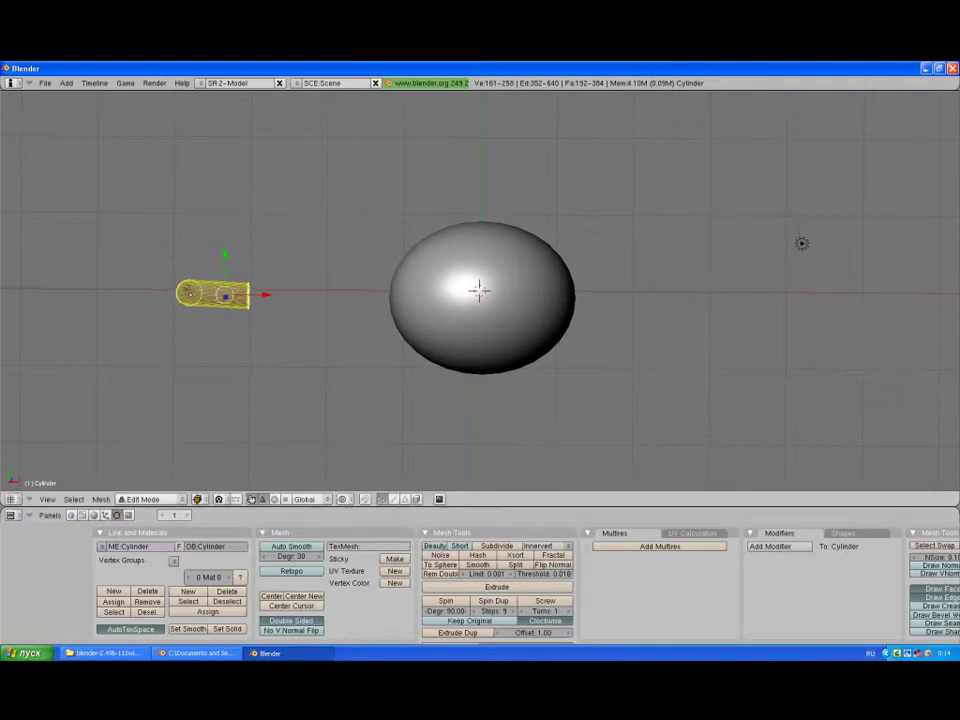
key("a")
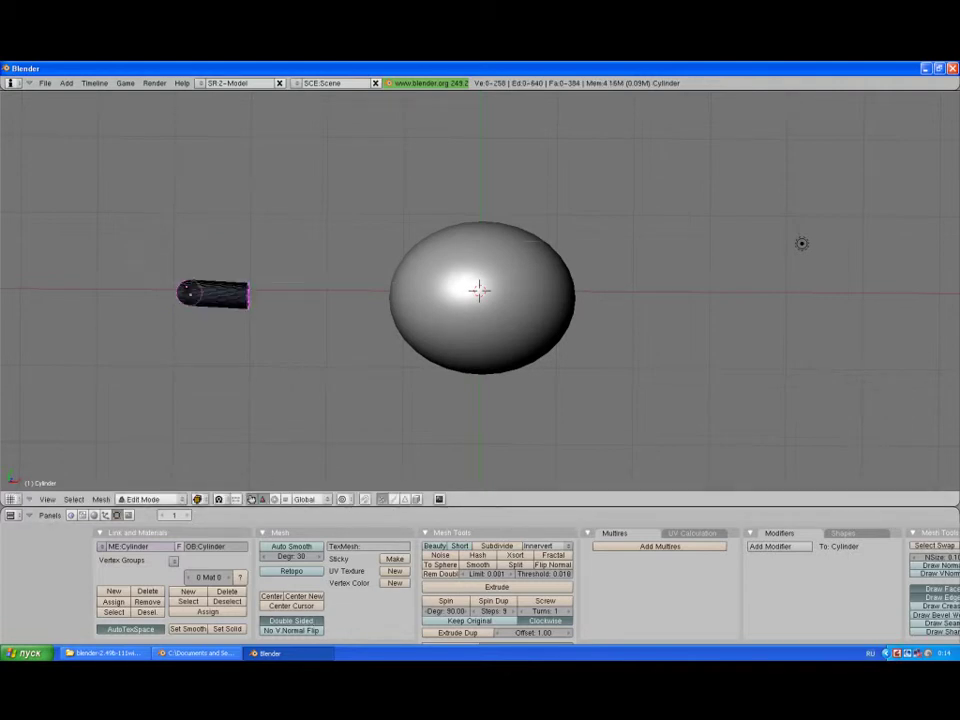
Step: Slide the leg along X against the sphere's left side and scale it to about 0.84
key("a")
key("g")
key("x")
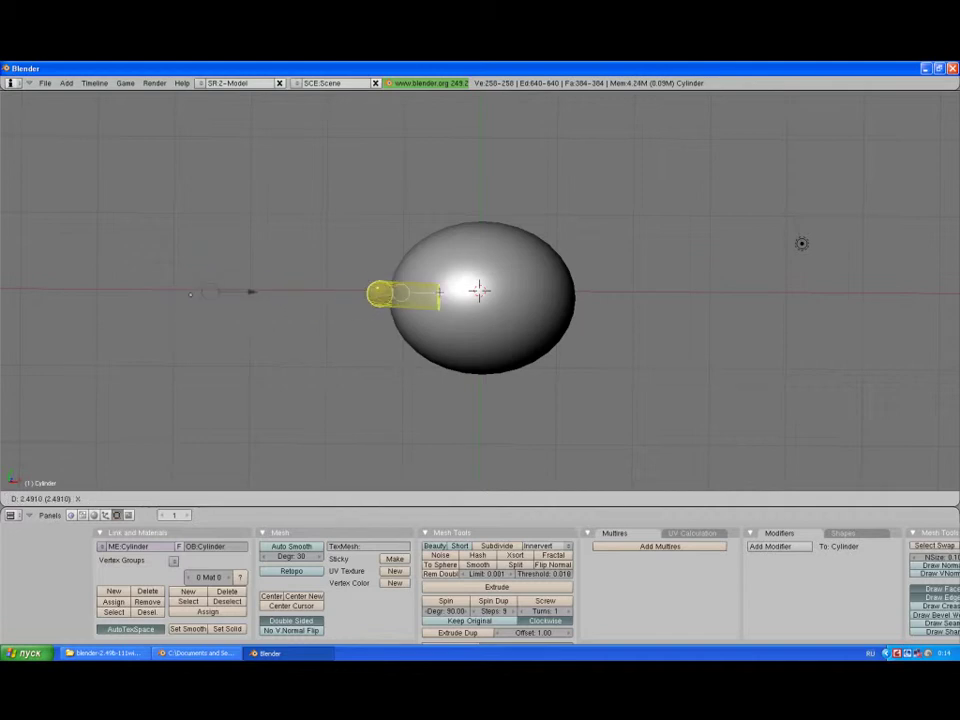
middle_click_drag(190, 294, 176, 287)
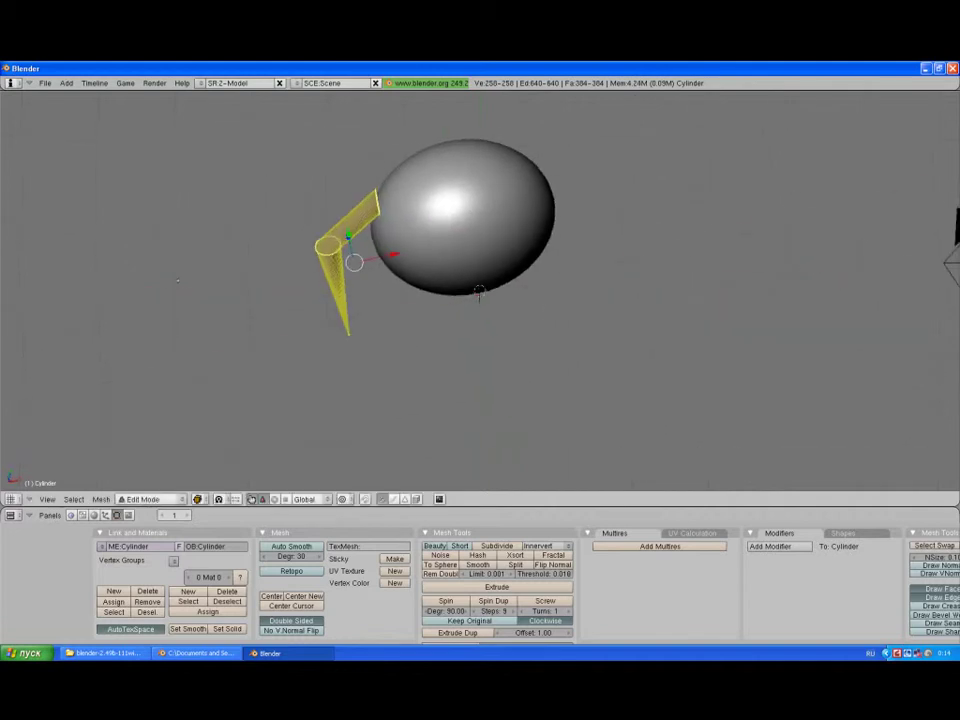
key("s")
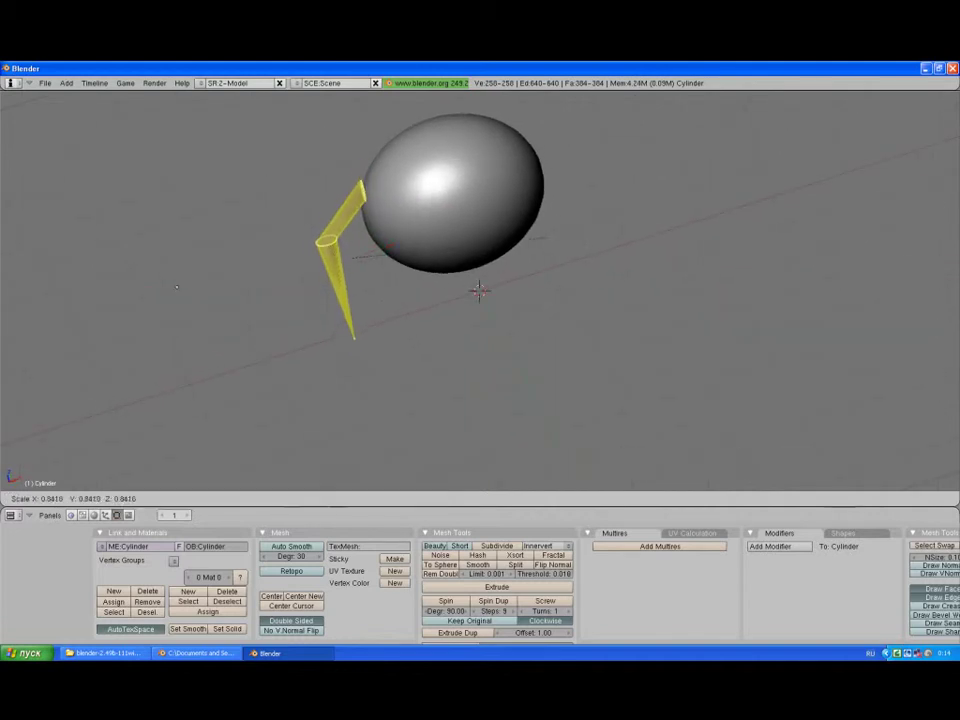
left_click(514, 229)
key("e")
left_click(405, 241)
mouse_move(405, 241)
middle_mouse_down()
mouse_move(412, 237)
mouse_move(430, 270)
mouse_move(430, 300)
mouse_move(455, 300)
middle_mouse_up()
Step: Lower the leg along Y to its final position on the body
key("g")
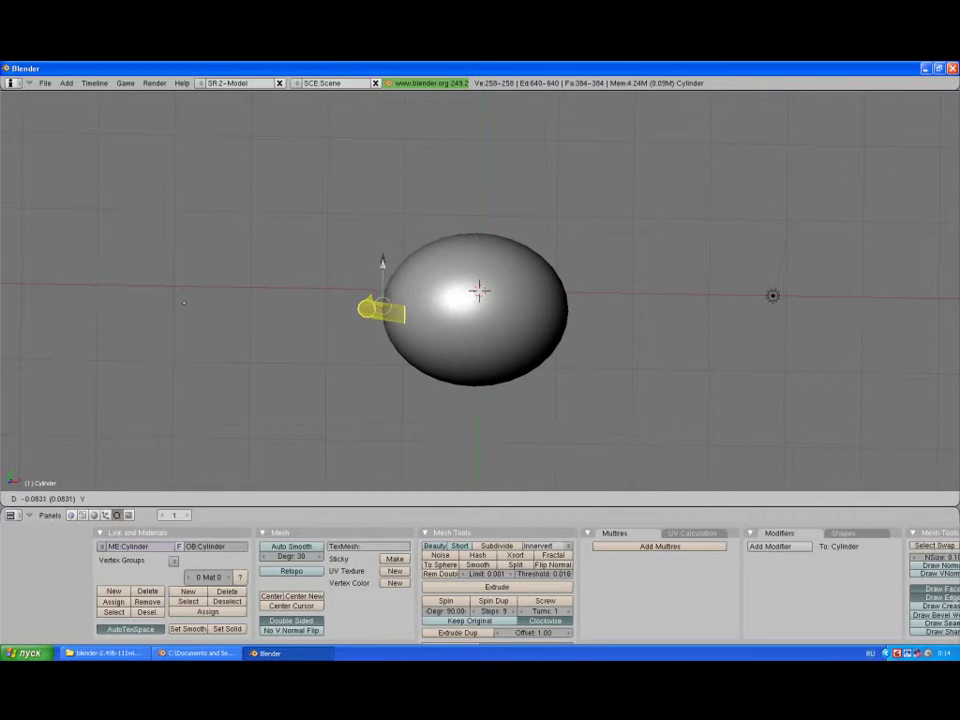
left_click(544, 318)
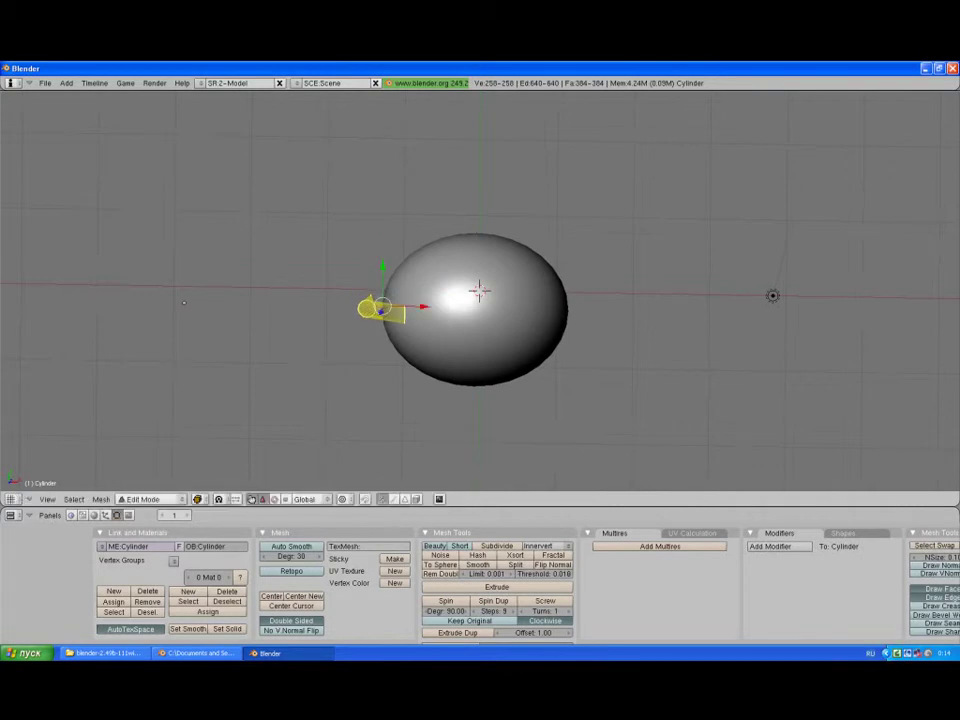
key("g")
key("y")
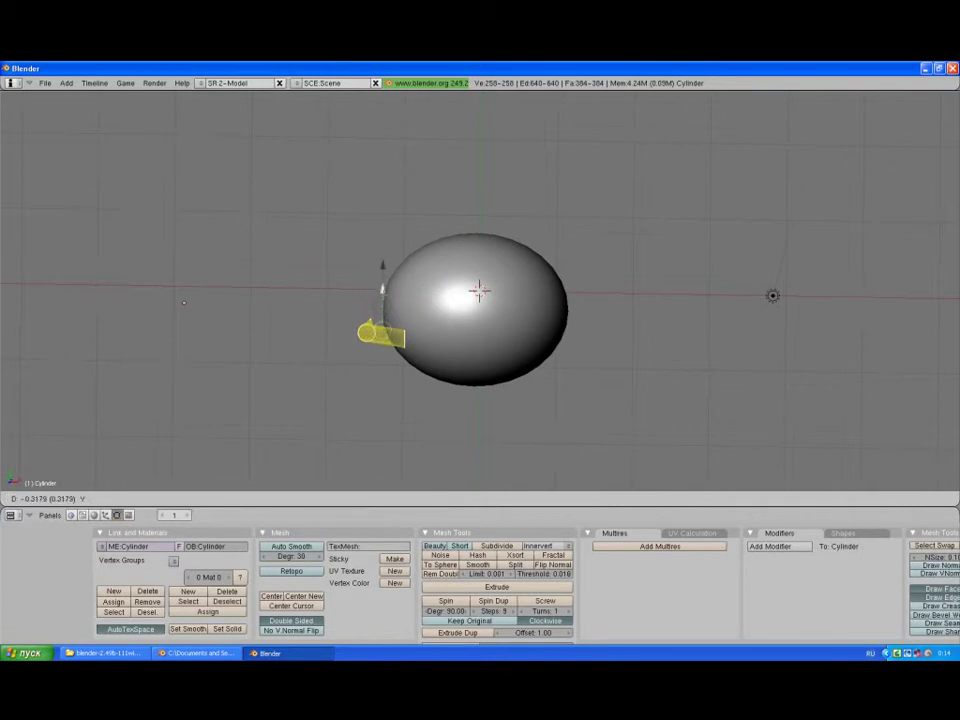
left_click(550, 340)
Step: Duplicate the leg, mirror it across X, and slide the copy to the body's right side
key("space")
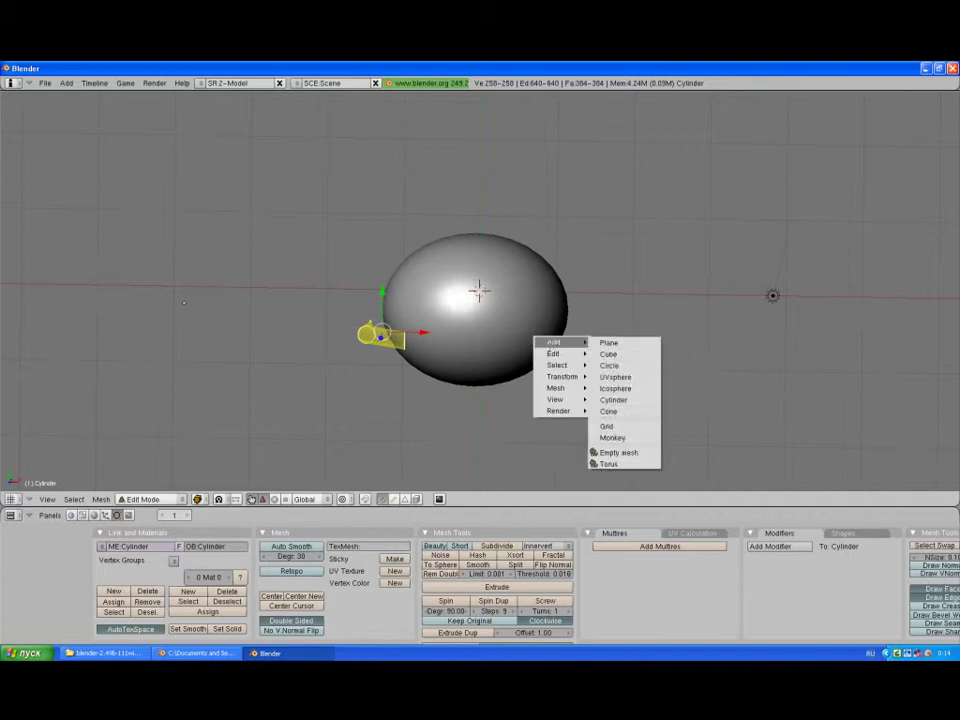
left_click(641, 405)
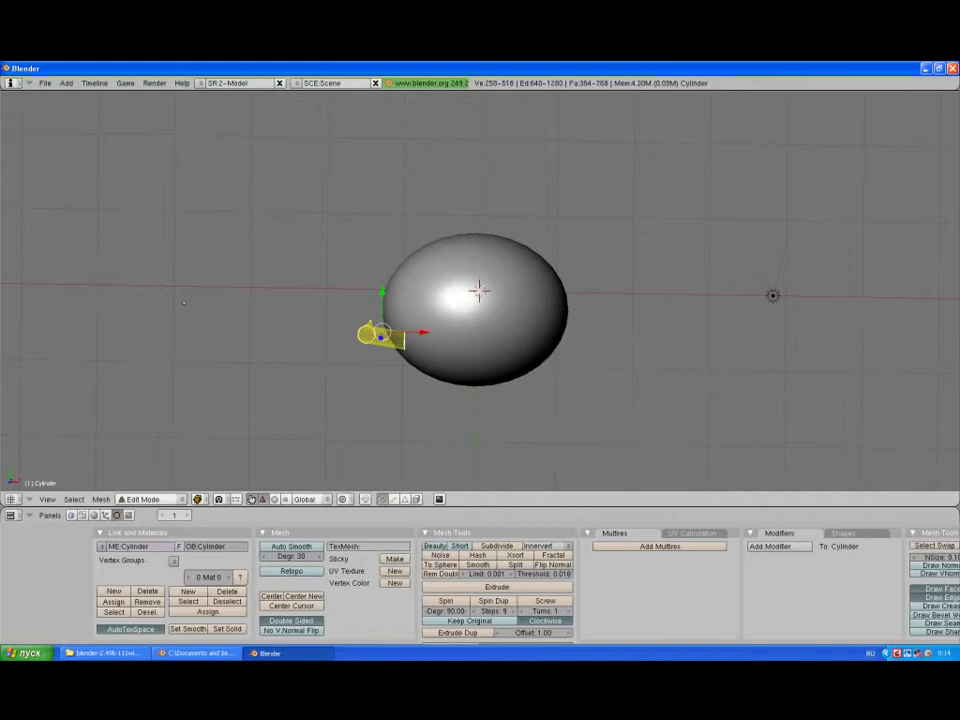
left_click(100, 499)
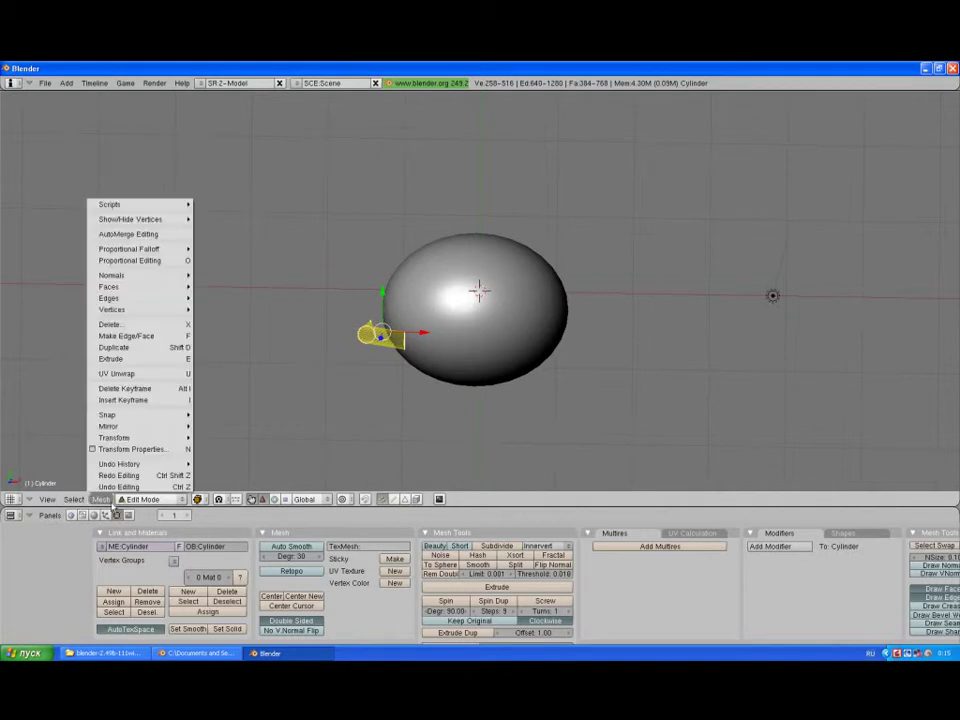
left_click(100, 499)
mouse_move(108, 426)
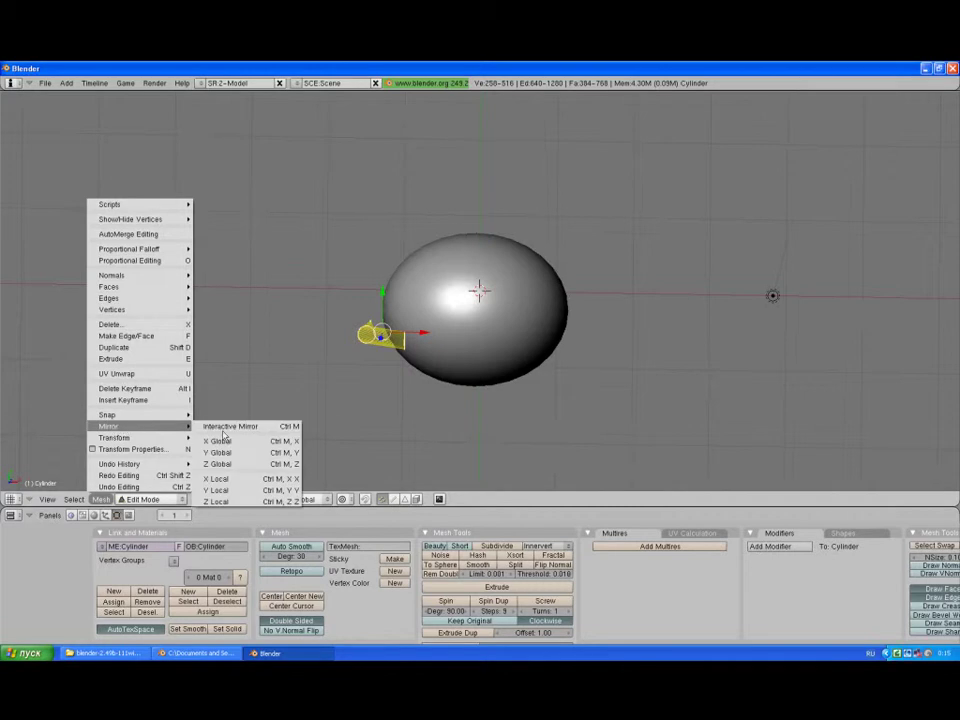
left_click(220, 441)
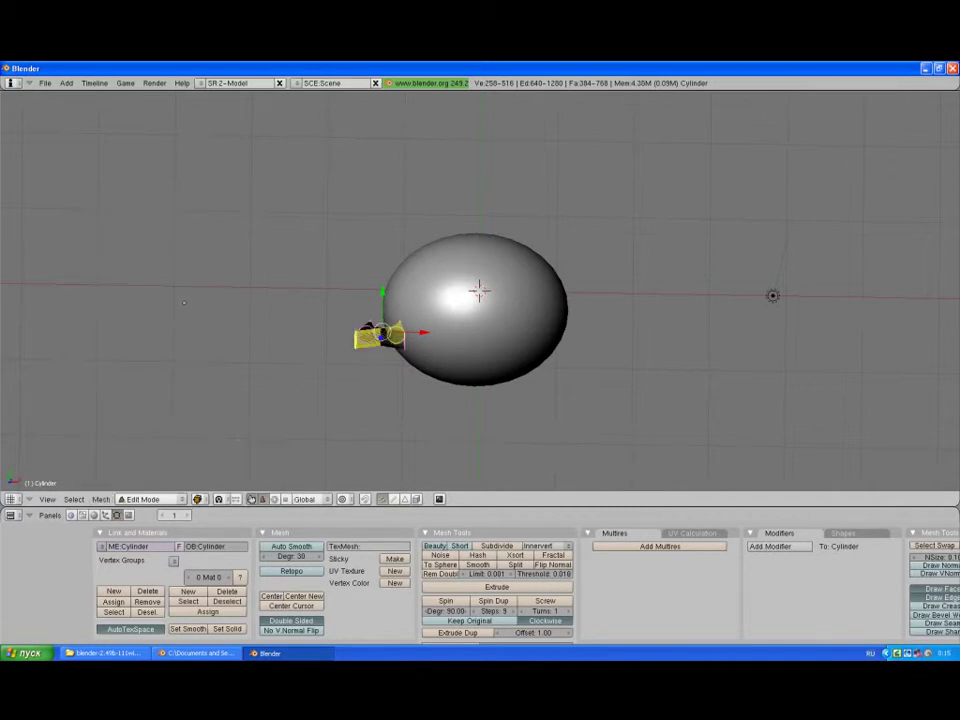
left_click_drag(423, 332, 620, 336)
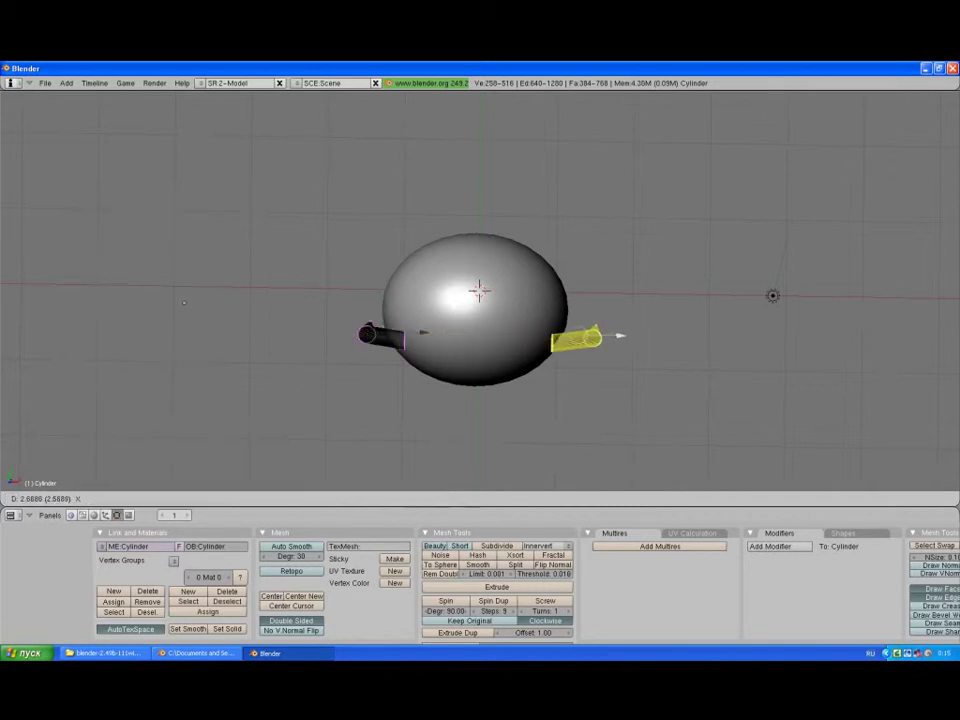
left_click_drag(620, 336, 605, 336)
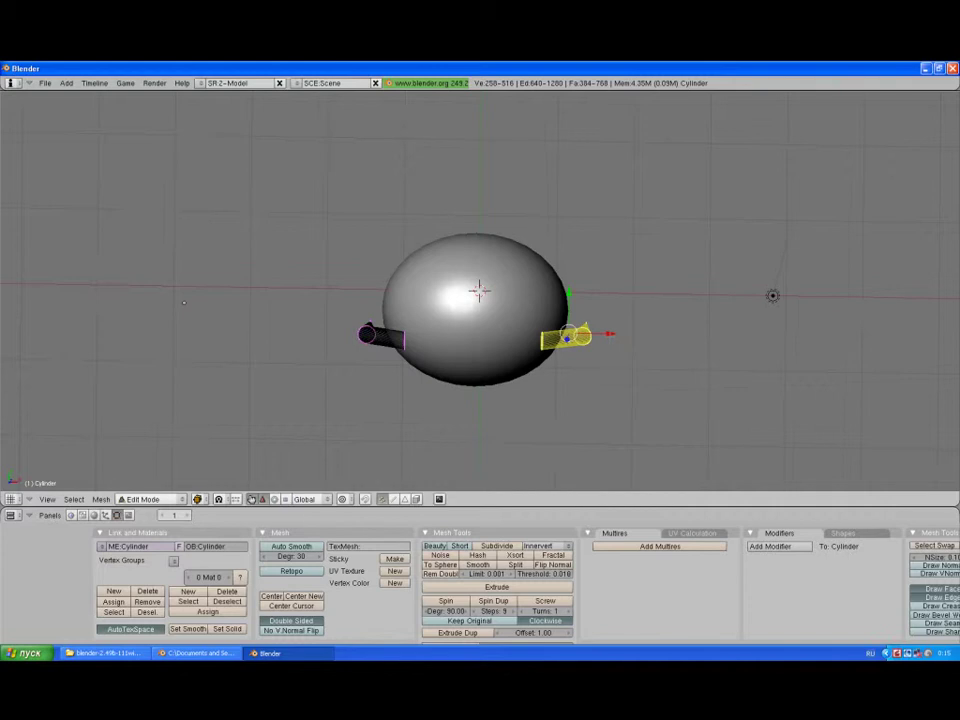
Step: Extrude a second leg and move it up the body's right side
key("space")
mouse_move(620, 324)
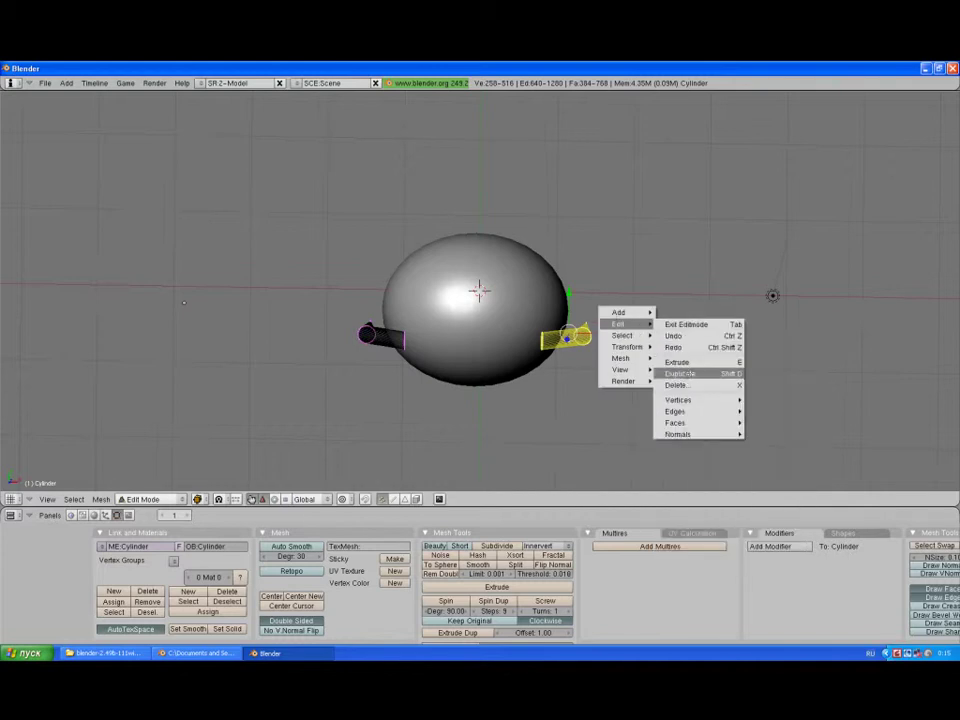
left_click(677, 362)
left_click_drag(568, 298, 569, 258)
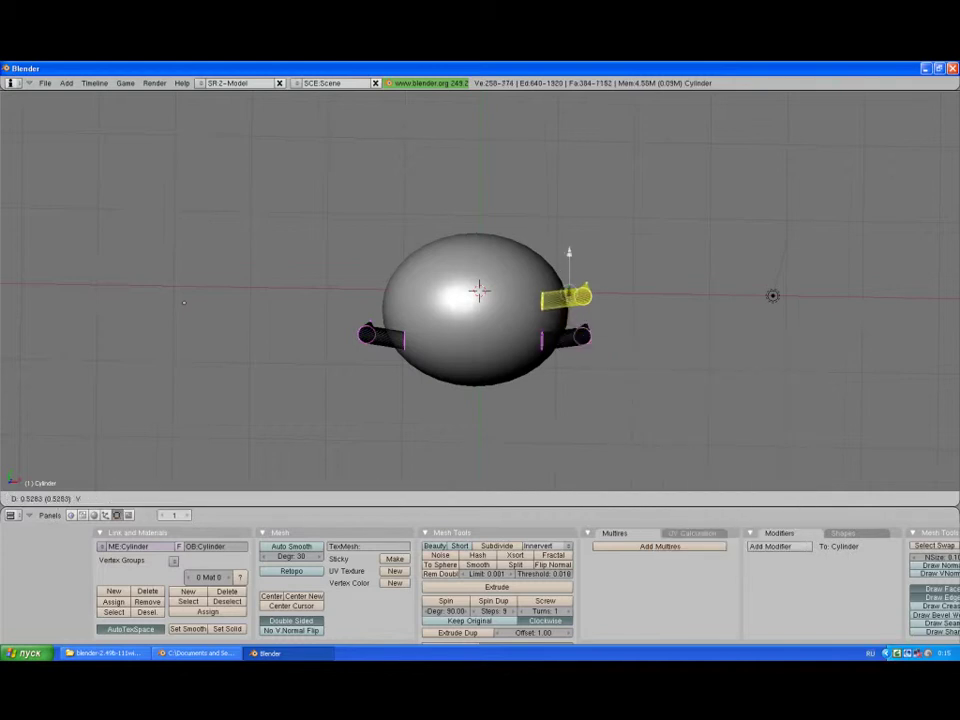
key("space")
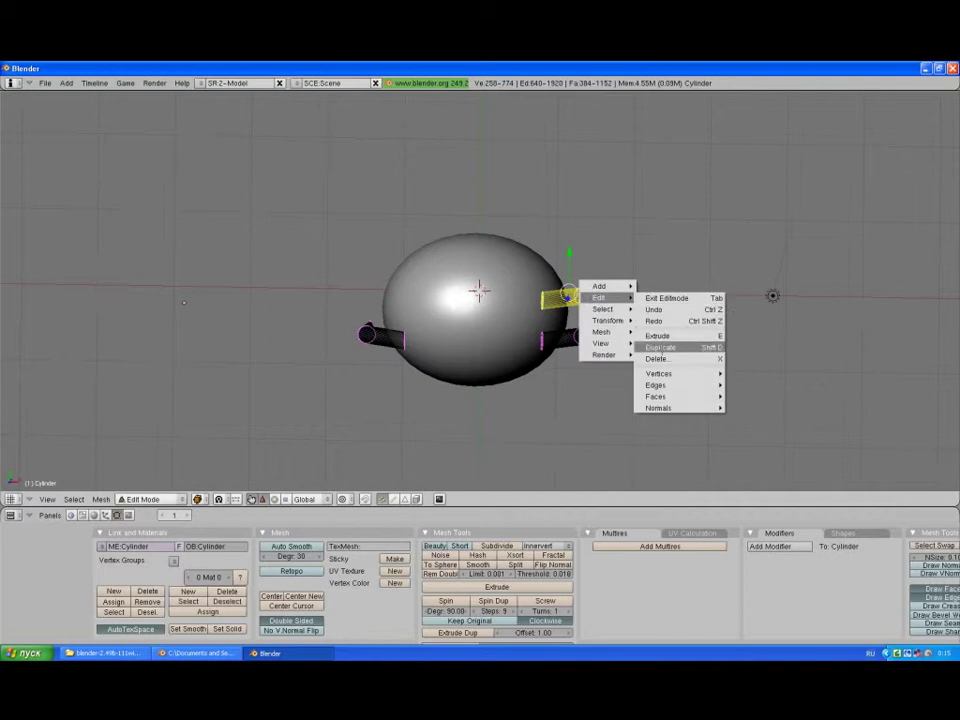
Step: Add a third leg higher up the right side, then select the left leg
key("Escape")
left_click_drag(569, 253, 568, 219)
left_click_drag(610, 261, 595, 260)
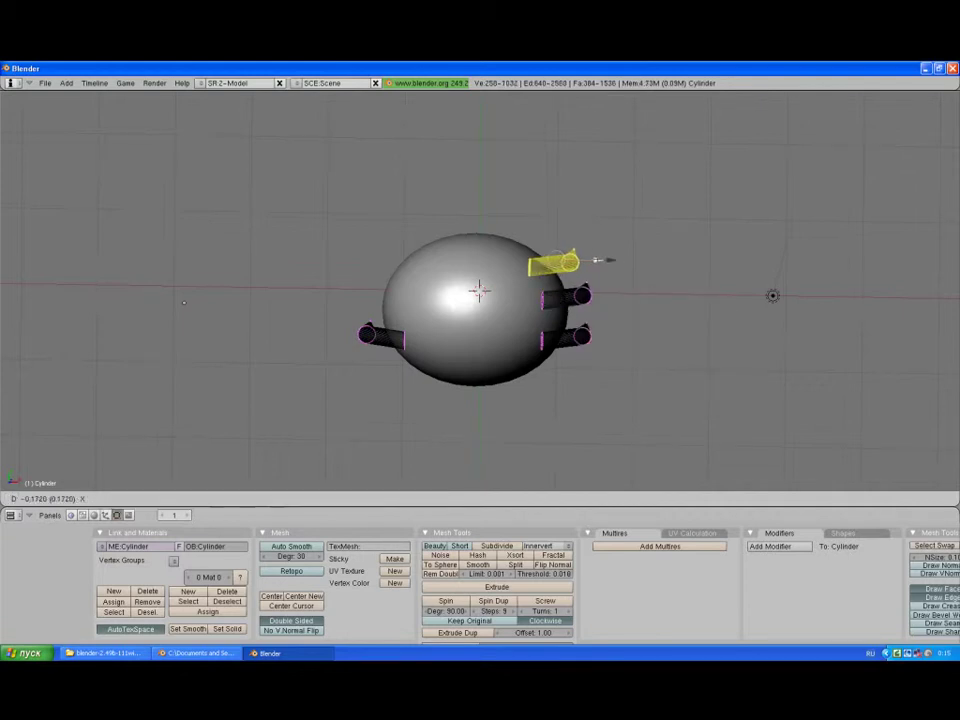
left_click(596, 260)
key("space")
key("Escape")
key("a")
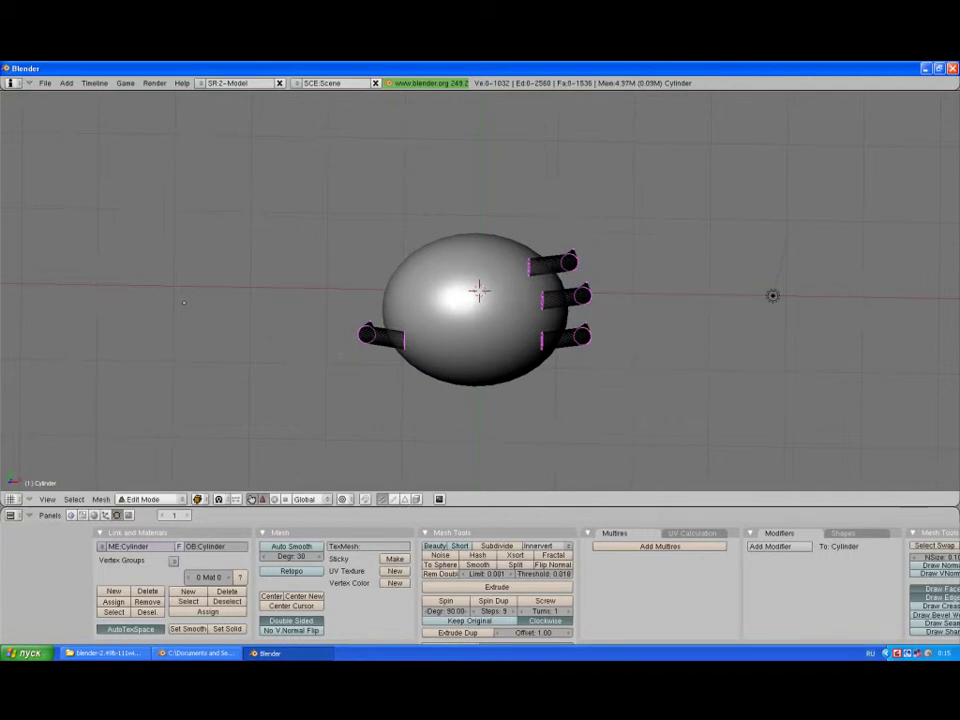
key("l")
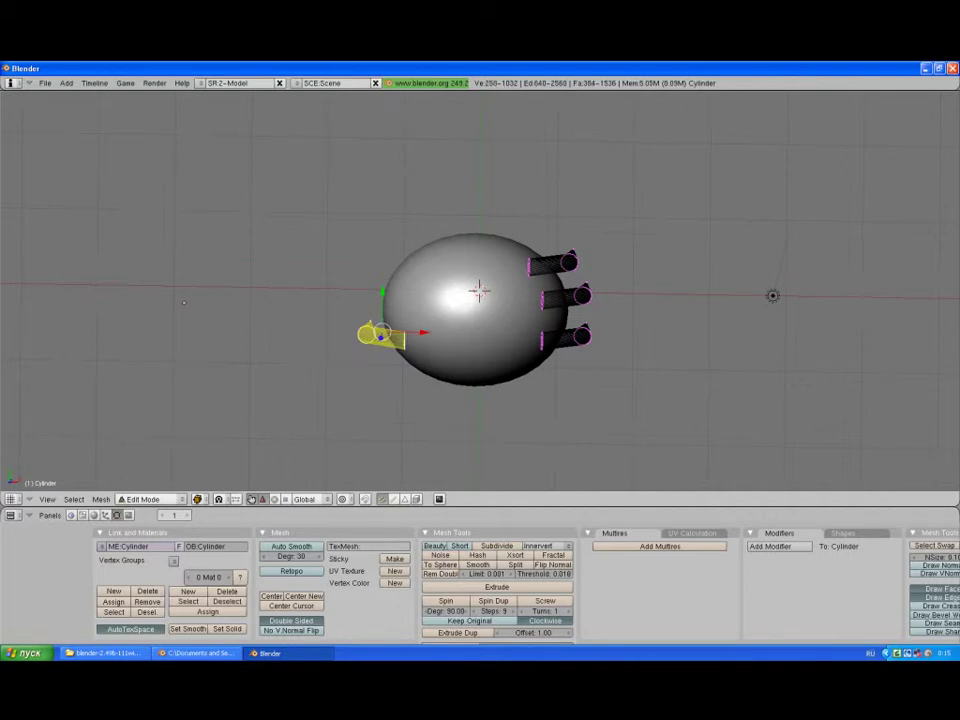
Step: Delete the old left leg and duplicate the three right-side legs
key("x")
left_click(364, 374)
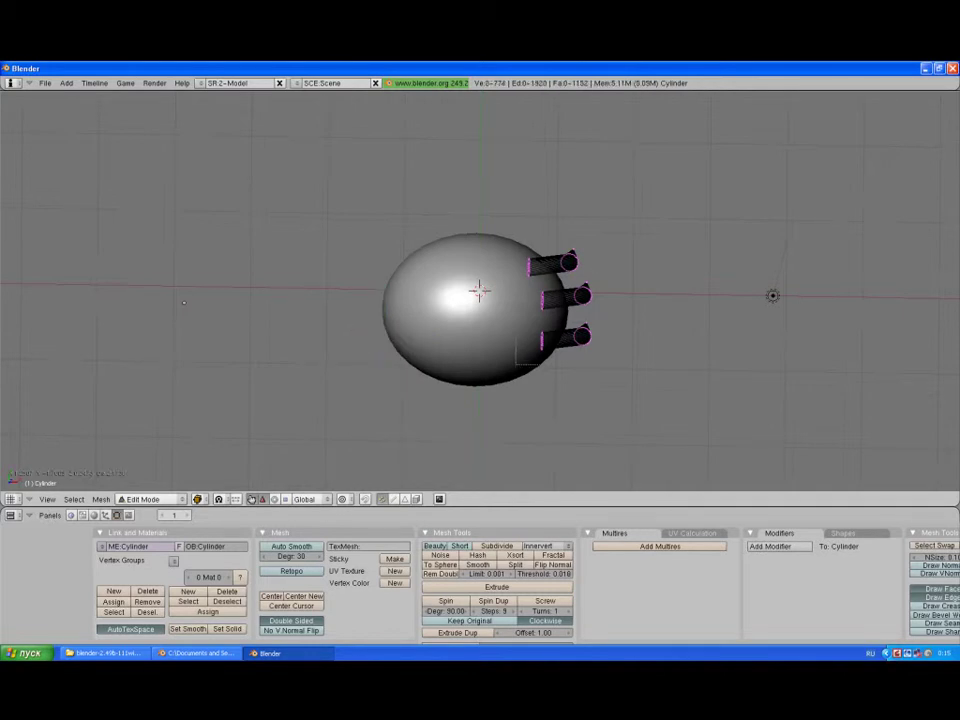
key("a")
key("space")
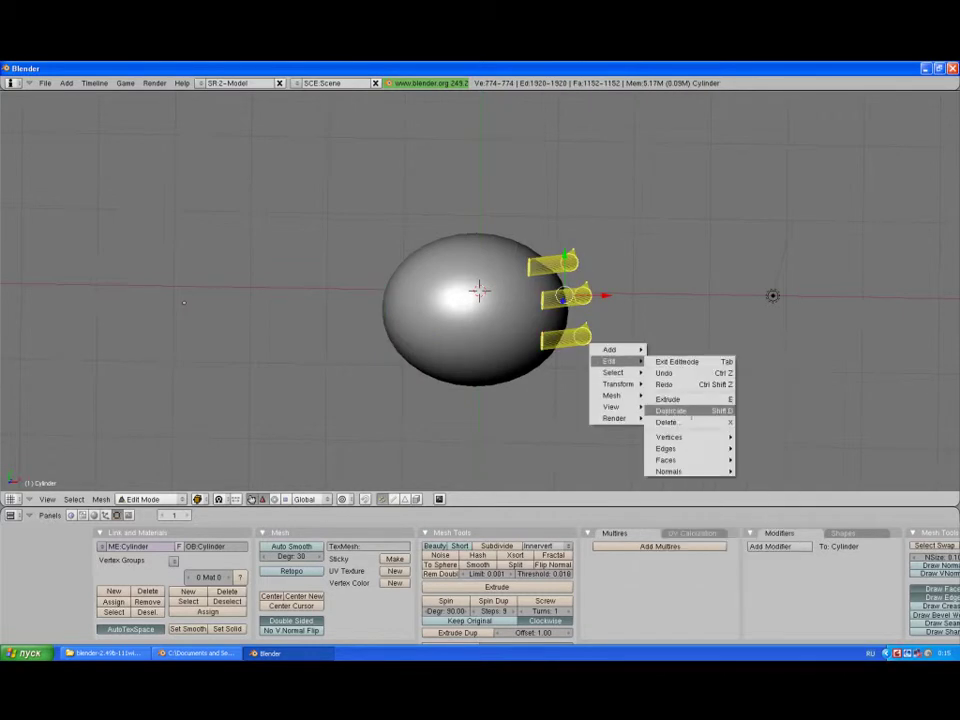
left_click(688, 411)
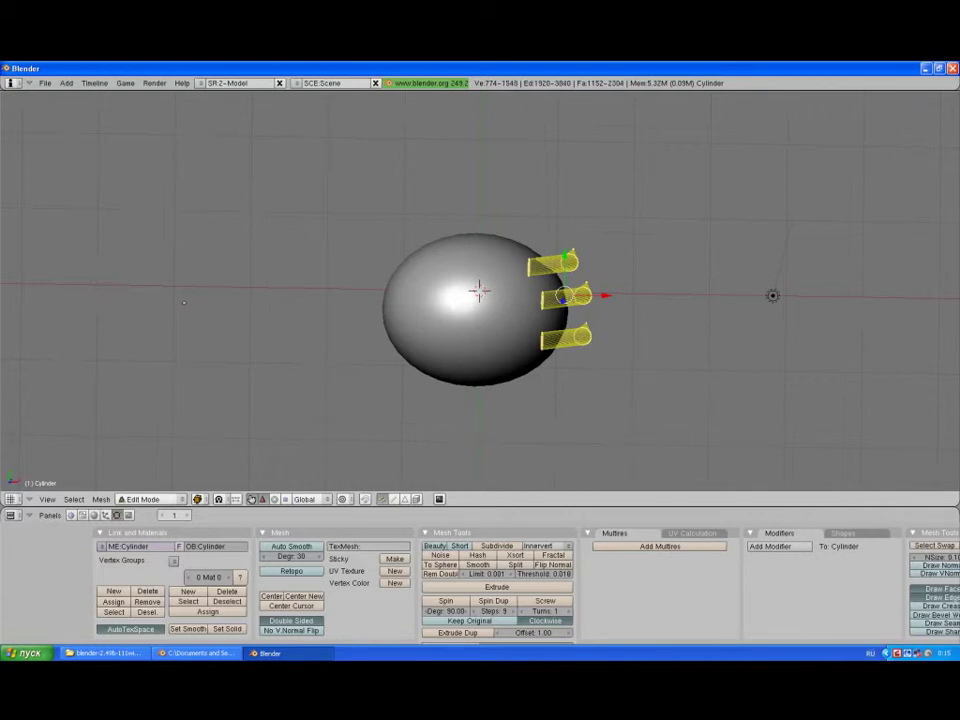
key("ctrl+j")
left_click_drag(603, 295, 530, 295)
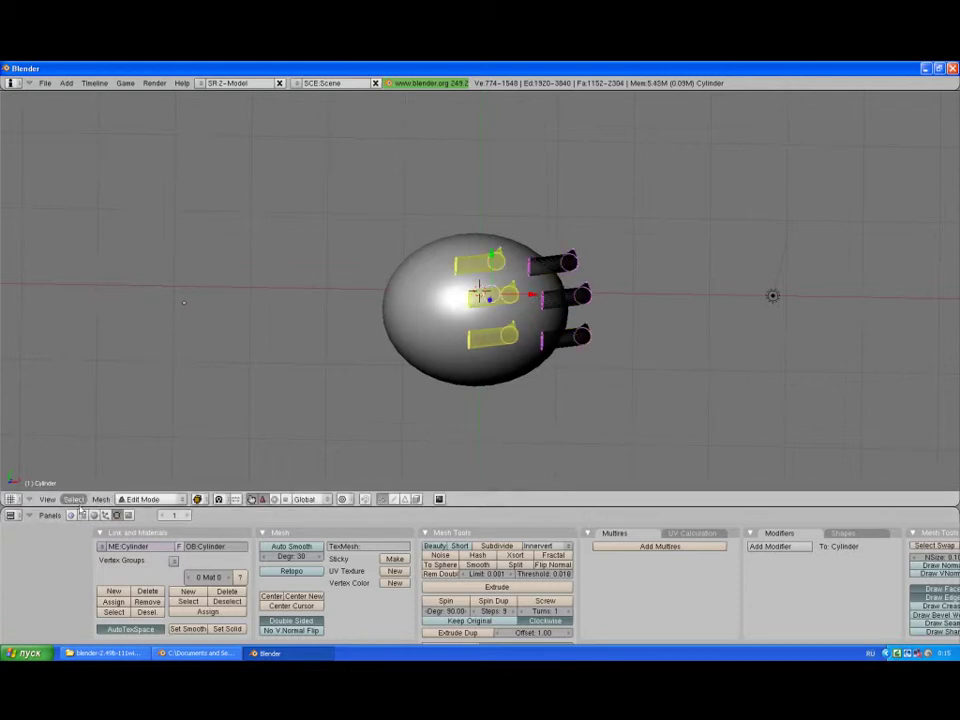
Step: Mirror the leg copies across X and move them along X to the body's left side
left_click(101, 499)
mouse_move(108, 426)
left_click(235, 444)
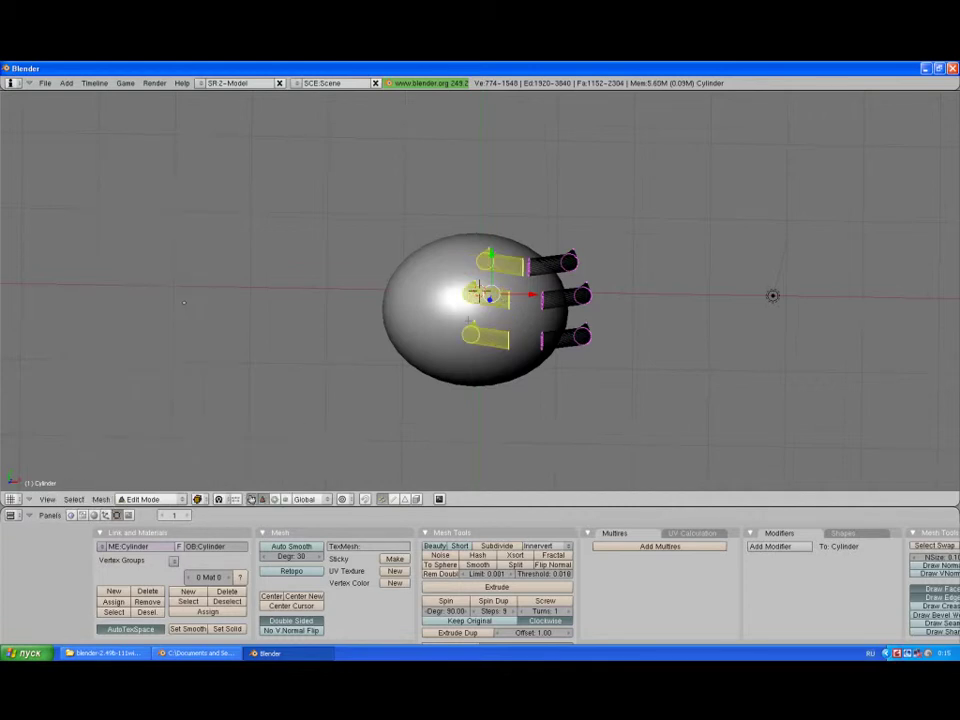
key("g")
key("x")
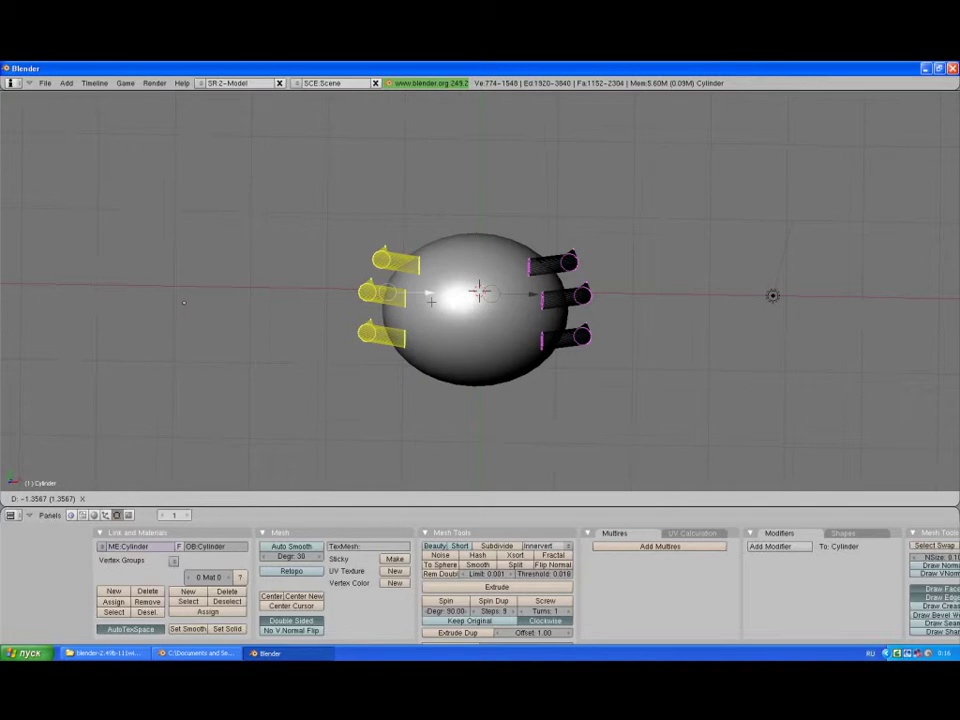
left_click(183, 302)
mouse_move(183, 302)
middle_mouse_down()
mouse_move(205, 207)
mouse_move(215, 210)
mouse_move(178, 230)
mouse_move(186, 193)
middle_mouse_up()
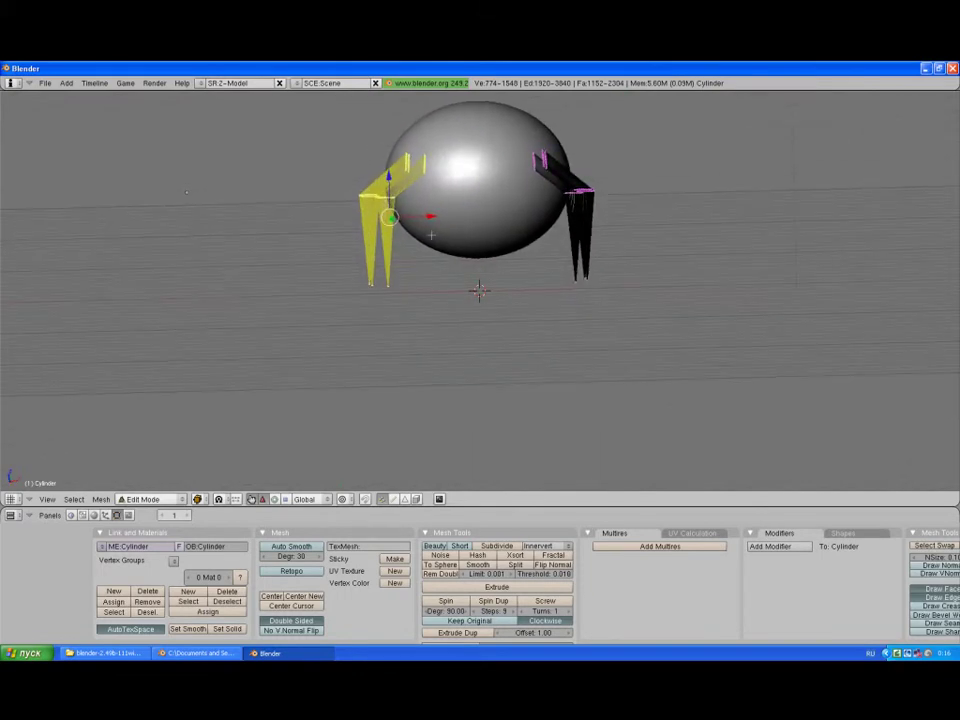
Step: Deselect the legs, return to Object Mode and frame the six-legged spider at a level side view
key("a")
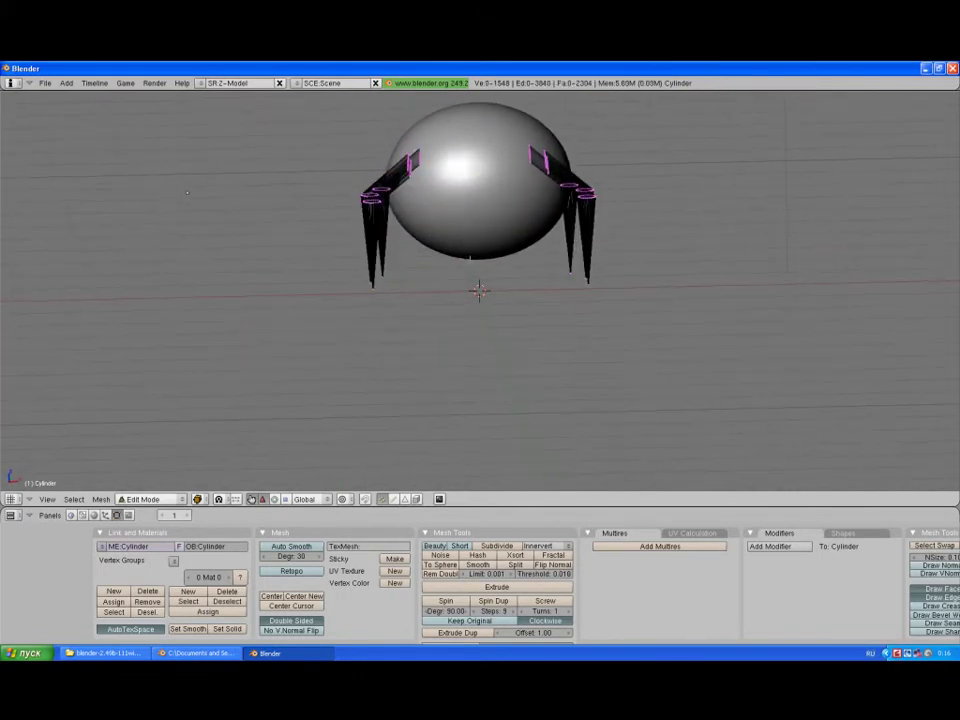
key("Tab")
mouse_move(186, 193)
middle_mouse_down()
mouse_move(521, 257)
mouse_move(489, 343)
mouse_move(453, 258)
mouse_move(463, 221)
mouse_move(519, 223)
mouse_move(546, 287)
mouse_move(471, 251)
mouse_move(249, 304)
mouse_move(234, 283)
middle_mouse_up()
scroll(499, 300, "down", 3)
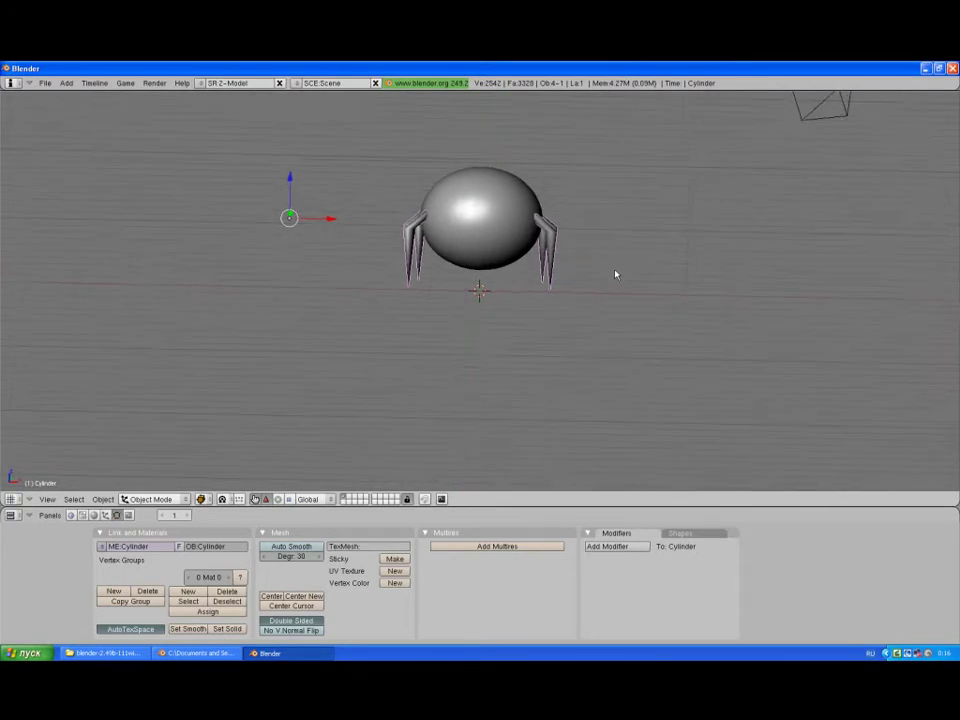
middle_click_drag(615, 279, 553, 272)
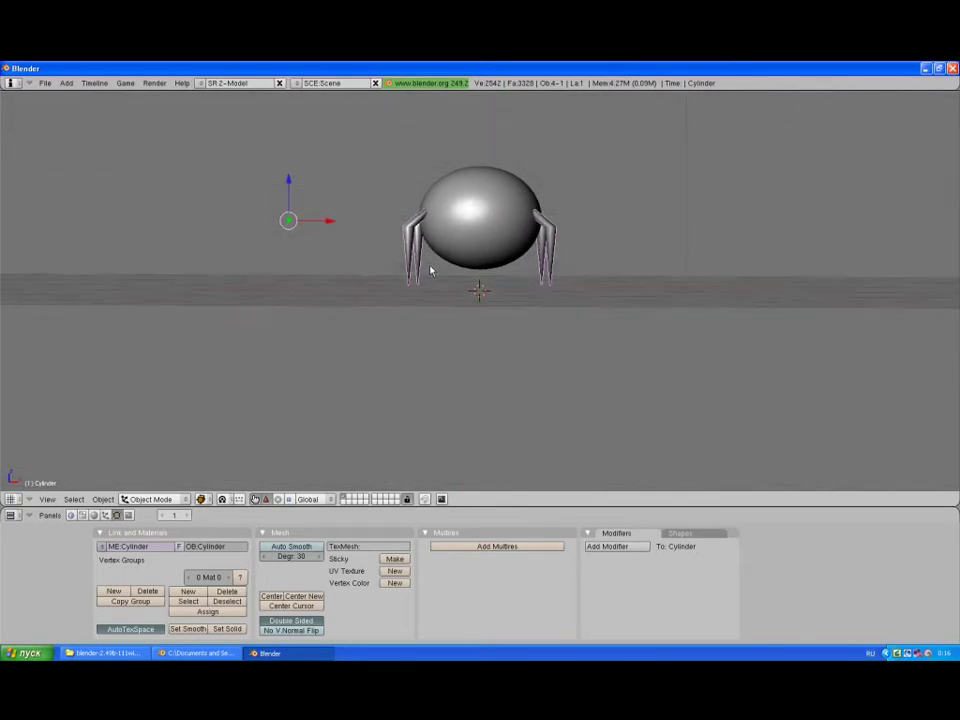
middle_click_drag(431, 270, 433, 270)
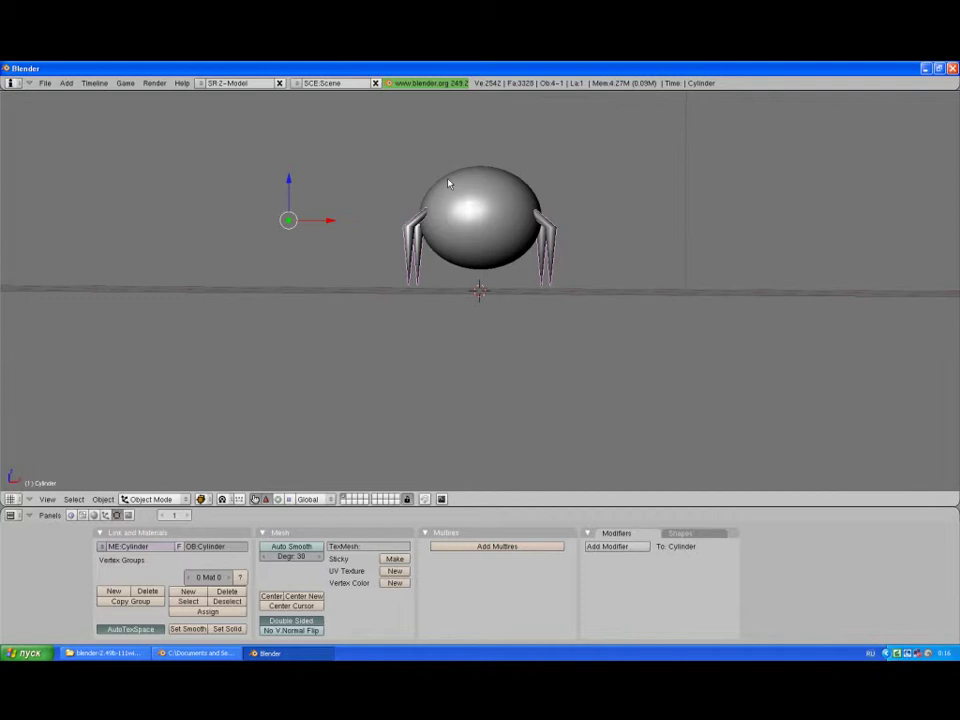
scroll(463, 193, "down", 1)
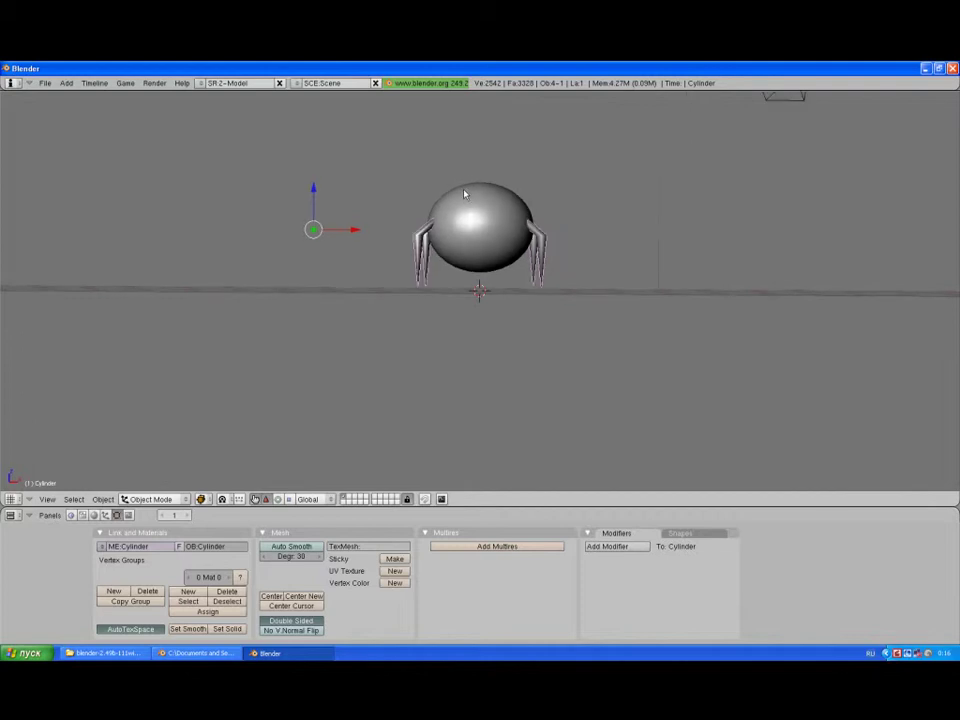
Step: Select the body sphere, enter Edit Mode with all vertices deselected, and zoom in on it
right_click(466, 197)
key("Tab")
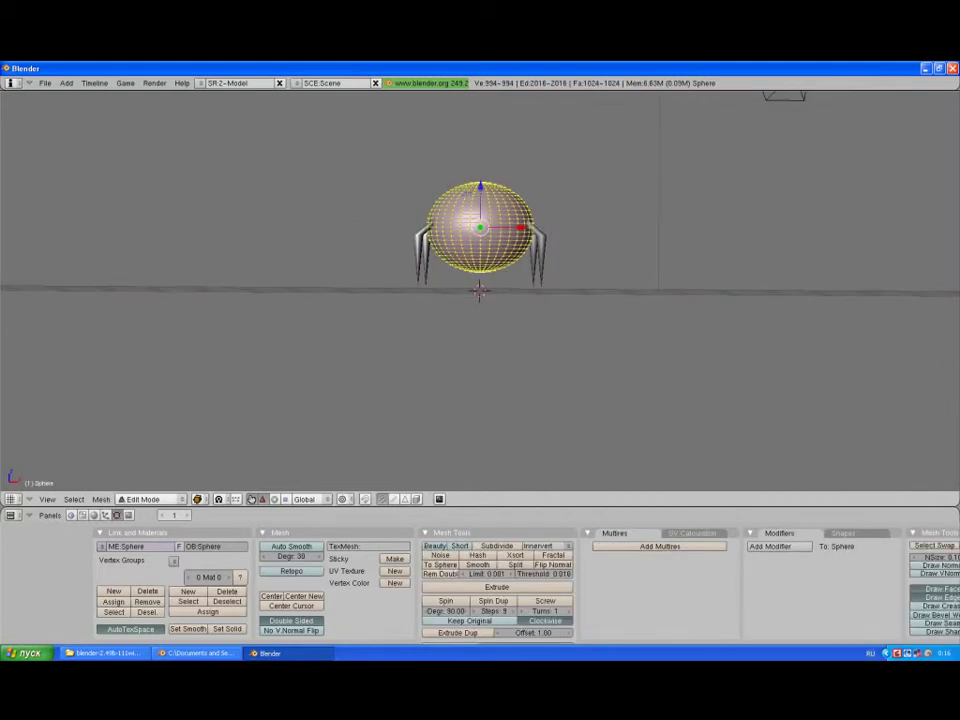
key("a")
middle_click_drag(480, 380, 480, 260)
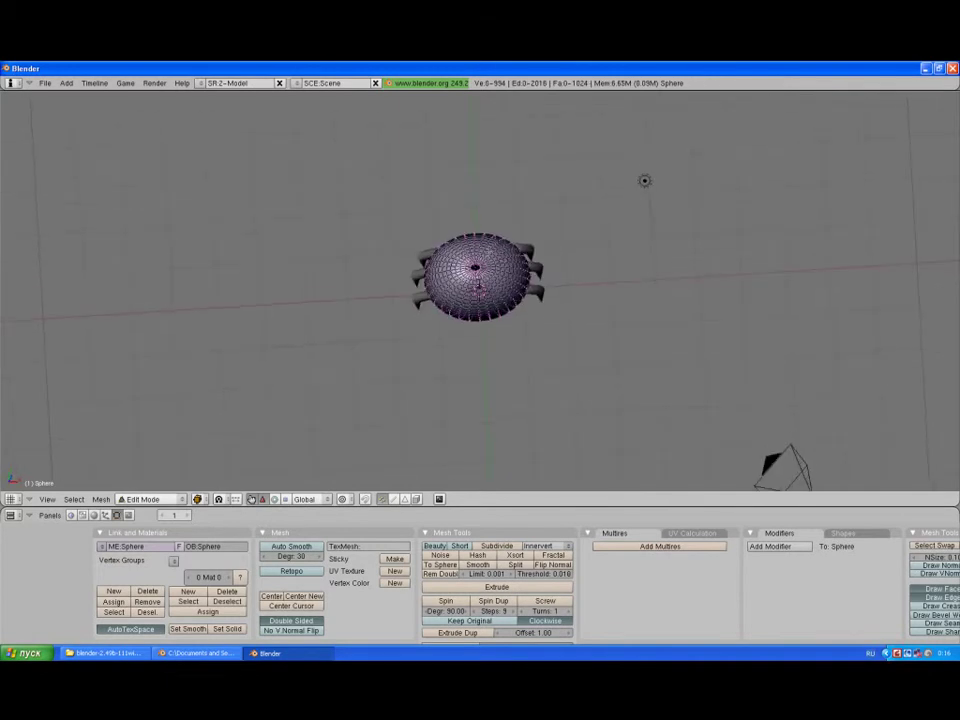
middle_click_drag(489, 166, 496, 198)
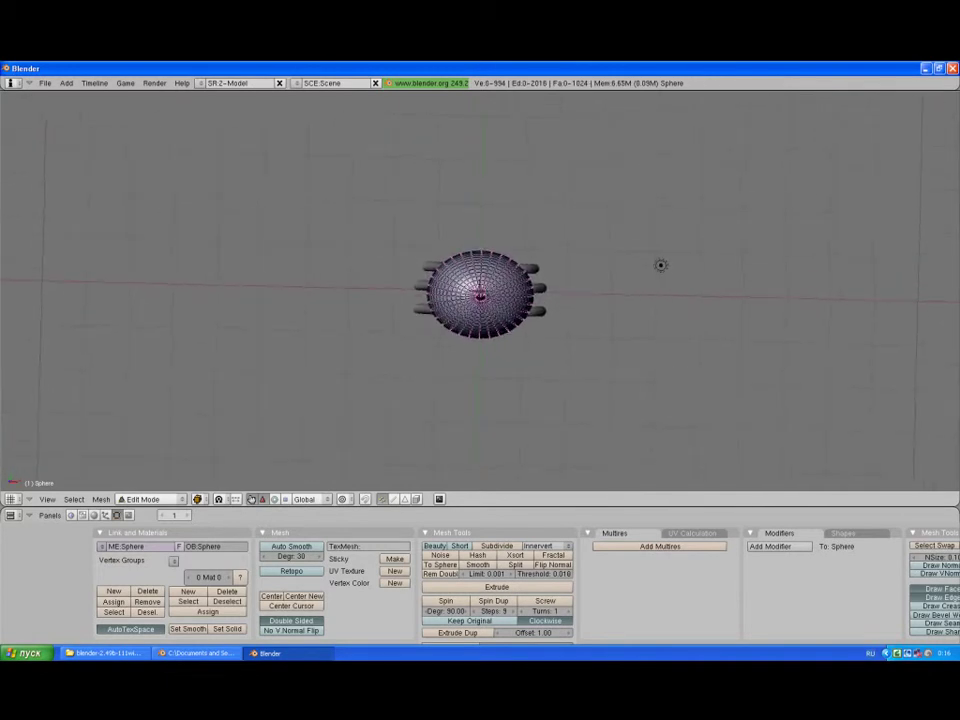
scroll(480, 290, "up", 2)
scroll(480, 290, "up", 5)
middle_click_drag(496, 198, 494, 186)
Step: Select several vertices on the lower front of the sphere
right_click(353, 278)
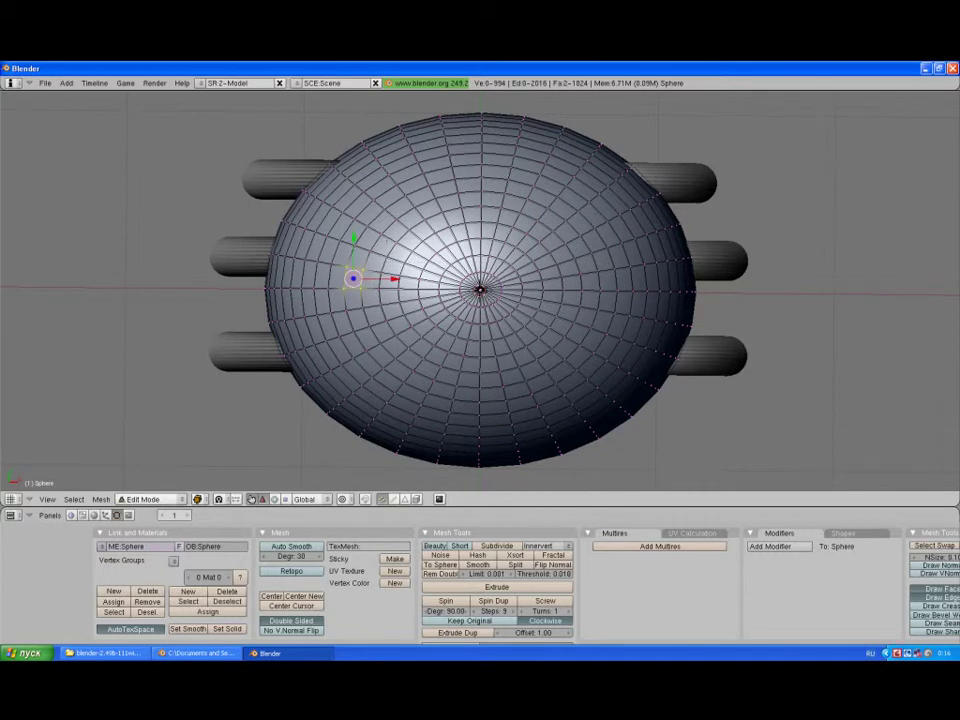
key("a")
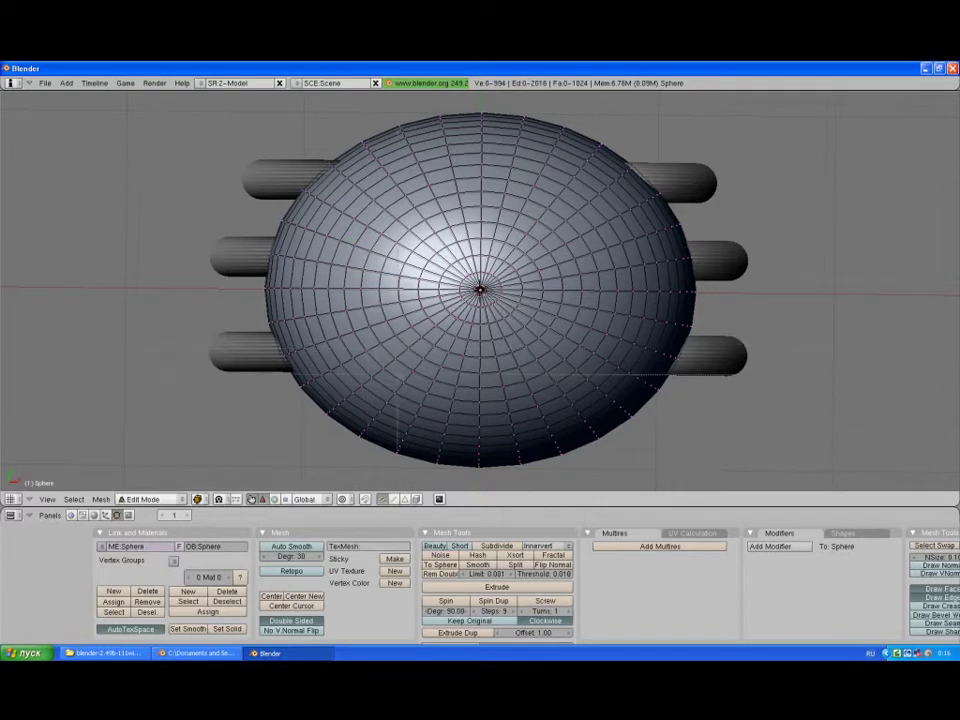
right_click(401, 391)
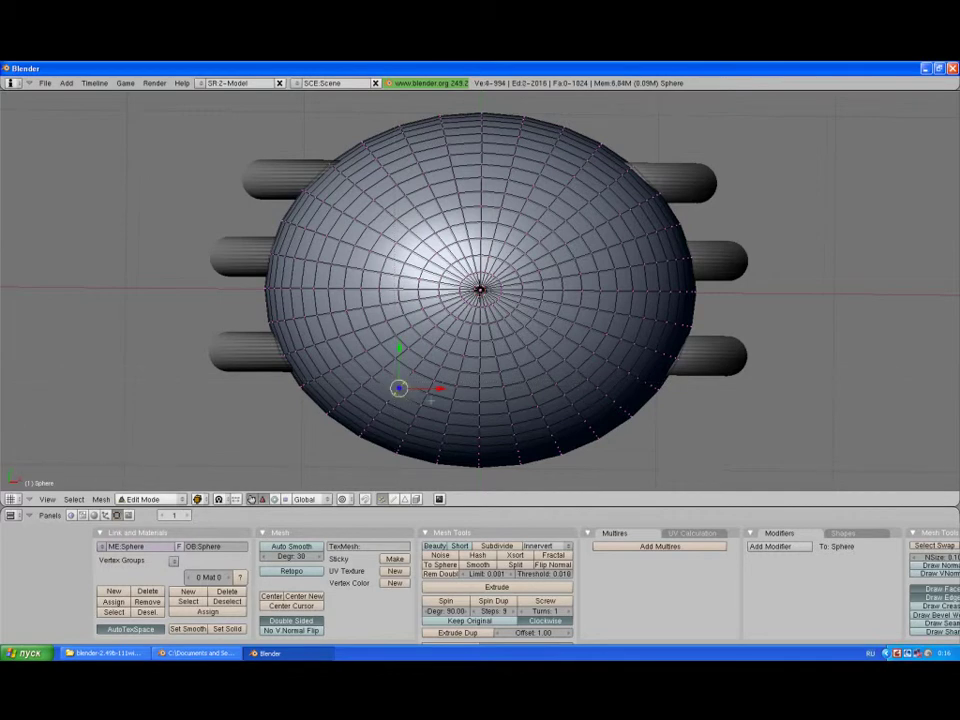
key("b")
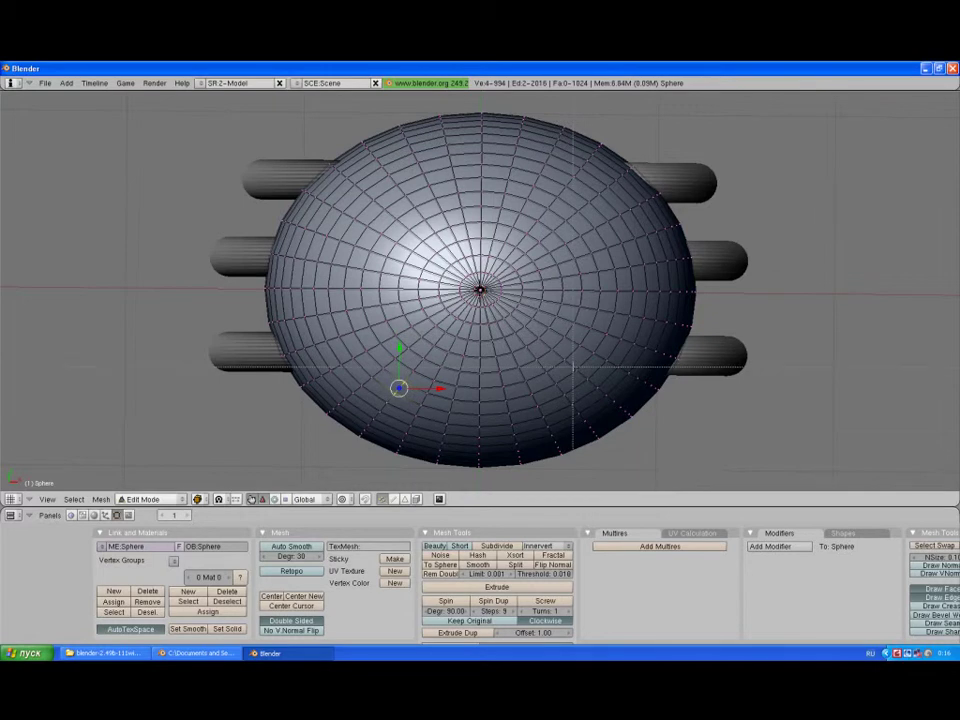
key("Escape")
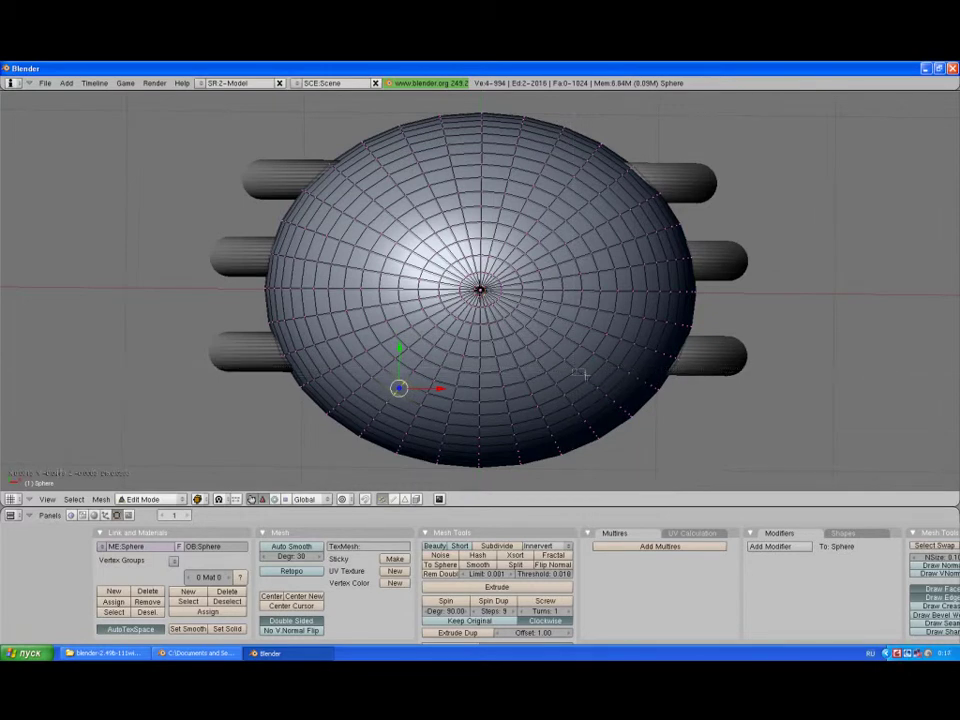
right_click(581, 370, "shift")
key("b")
key("Escape")
right_click(405, 391)
key("b")
key("Escape")
right_click(560, 392, "shift")
middle_click_drag(560, 392, 478, 280)
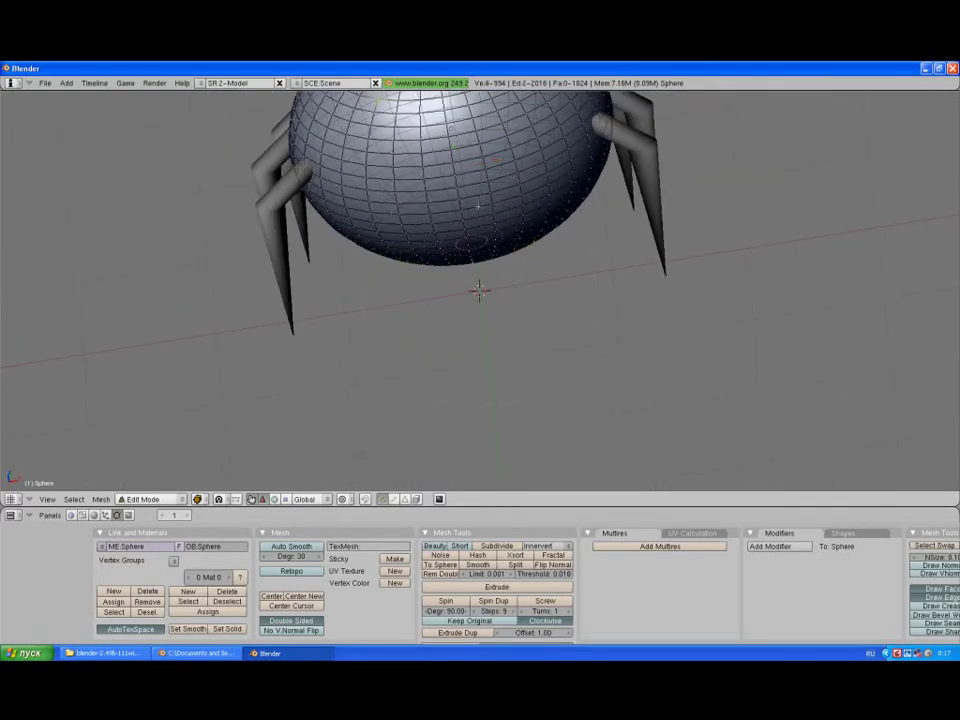
Step: Scale the selected vertices and pull them upward into two pointed spikes on the body
scroll(476, 289, "down", 4)
middle_click_drag(476, 289, 713, 104)
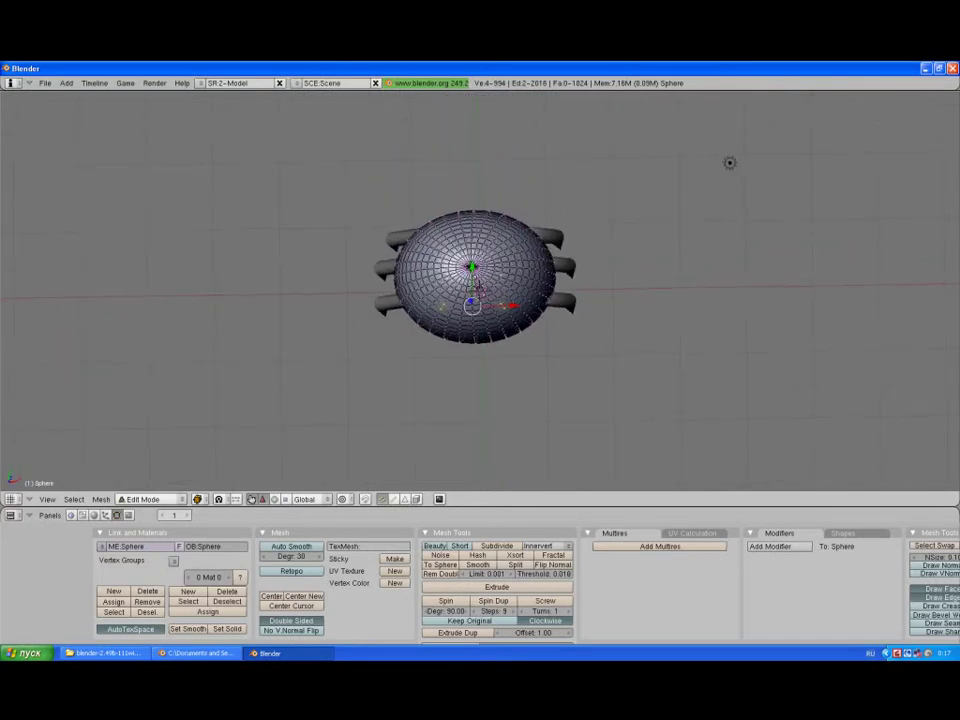
mouse_move(726, 154)
middle_mouse_down()
mouse_move(700, 170)
mouse_move(700, 130)
middle_mouse_up()
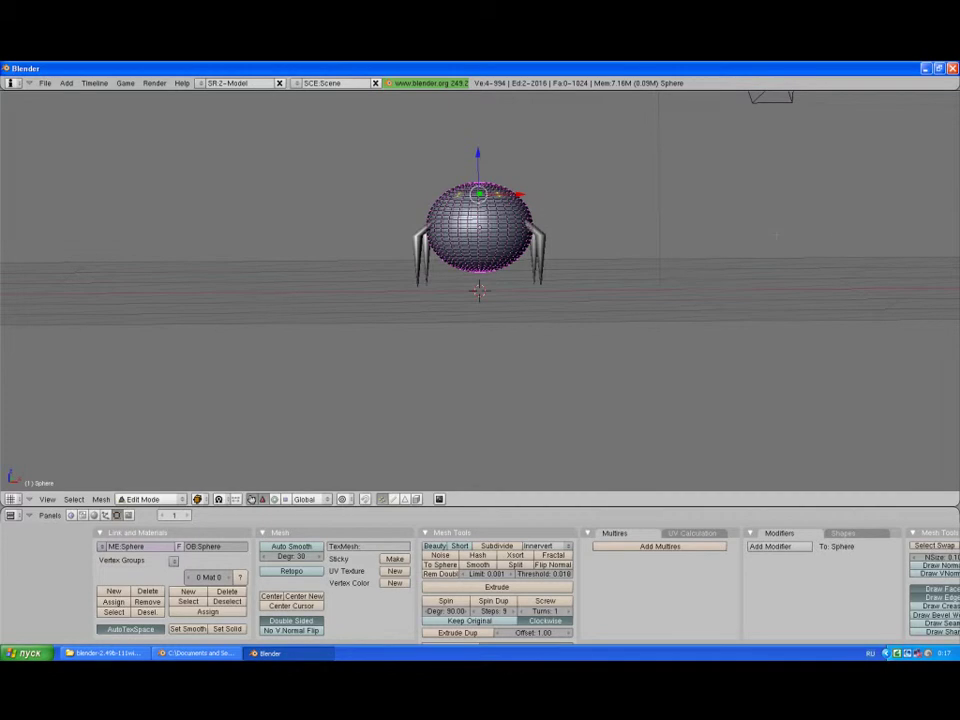
key("s")
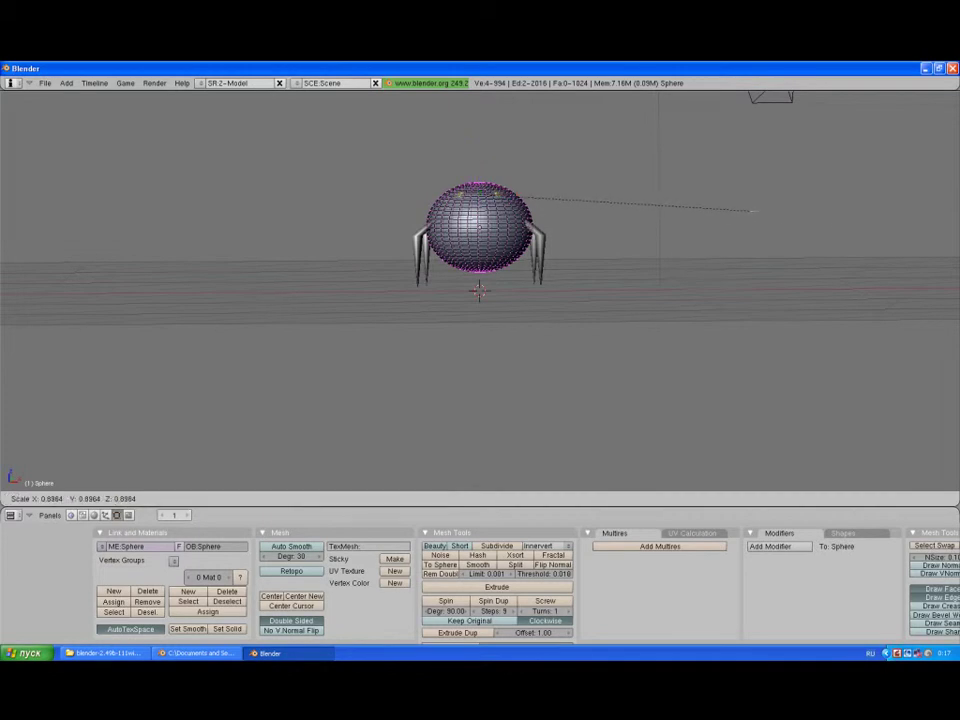
left_click(773, 209)
scroll(773, 209, "down", 1)
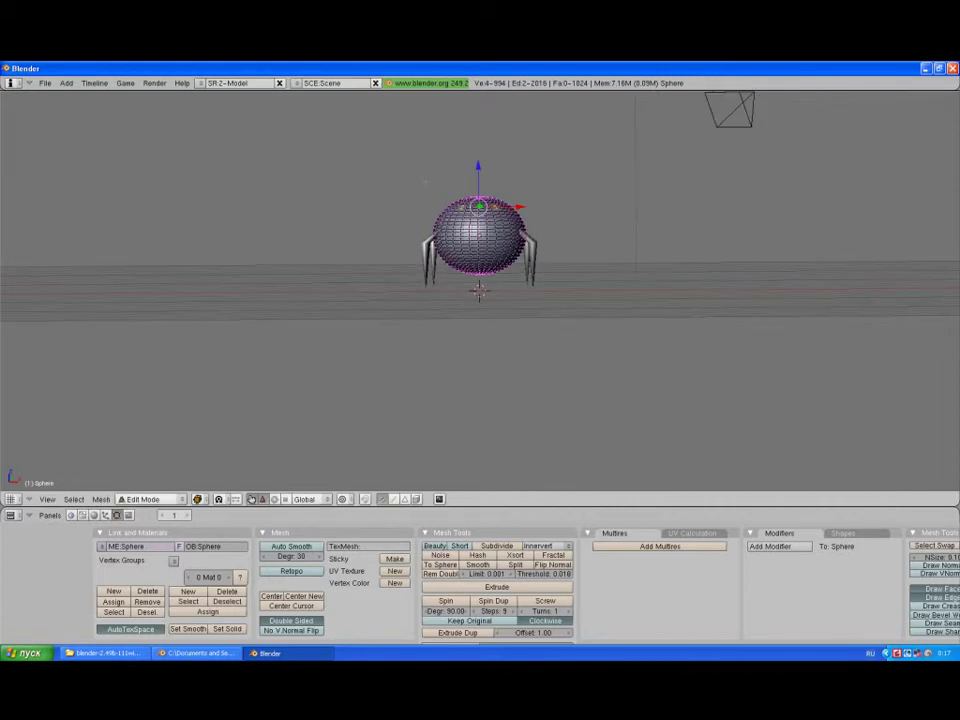
left_click_drag(478, 168, 478, 150)
mouse_move(520, 140)
middle_mouse_down()
mouse_move(639, 107)
mouse_move(696, 150)
mouse_move(740, 190)
mouse_move(660, 260)
middle_mouse_up()
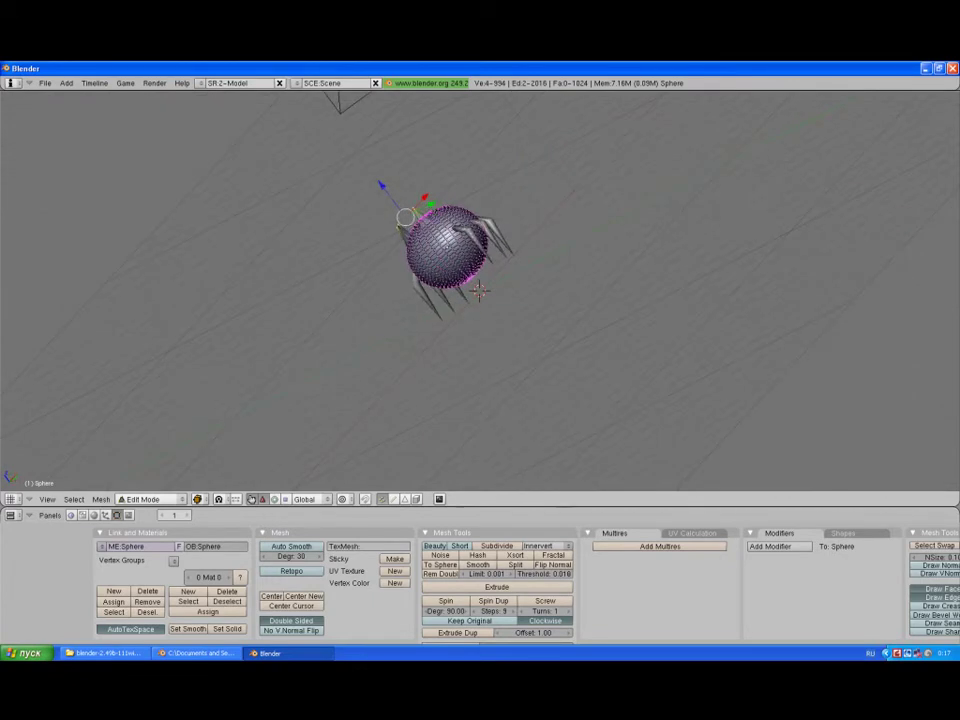
Step: Inspect the spikes from top and side, deselect, and return to Object Mode
key("KP_7")
middle_click_drag(555, 365, 550, 340)
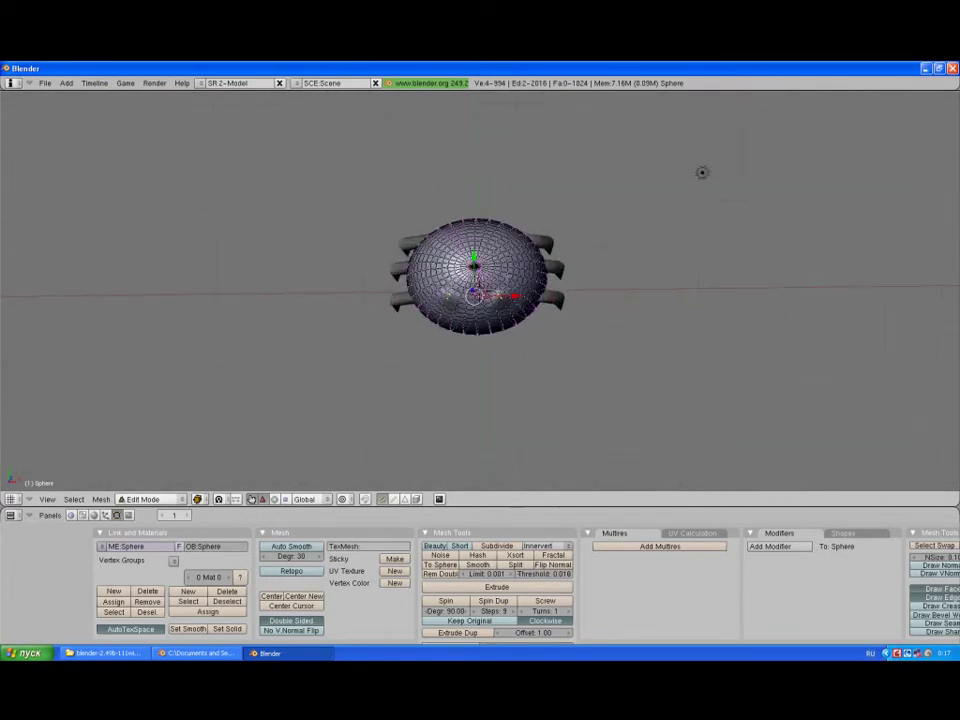
scroll(550, 340, "up", 3)
scroll(550, 340, "up", 2)
scroll(479, 291, "down", 3)
middle_click_drag(479, 291, 478, 291)
key("a")
scroll(478, 291, "down", 2)
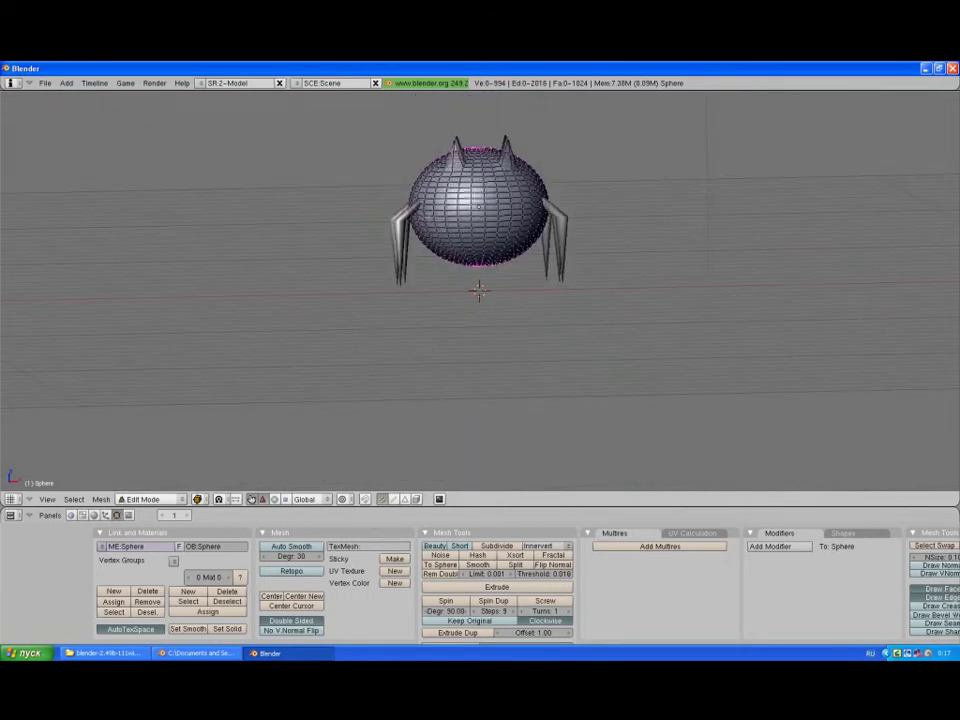
key("Tab")
mouse_move(345, 162)
middle_mouse_down()
mouse_move(354, 219)
mouse_move(400, 139)
mouse_move(556, 232)
mouse_move(606, 199)
middle_mouse_up()
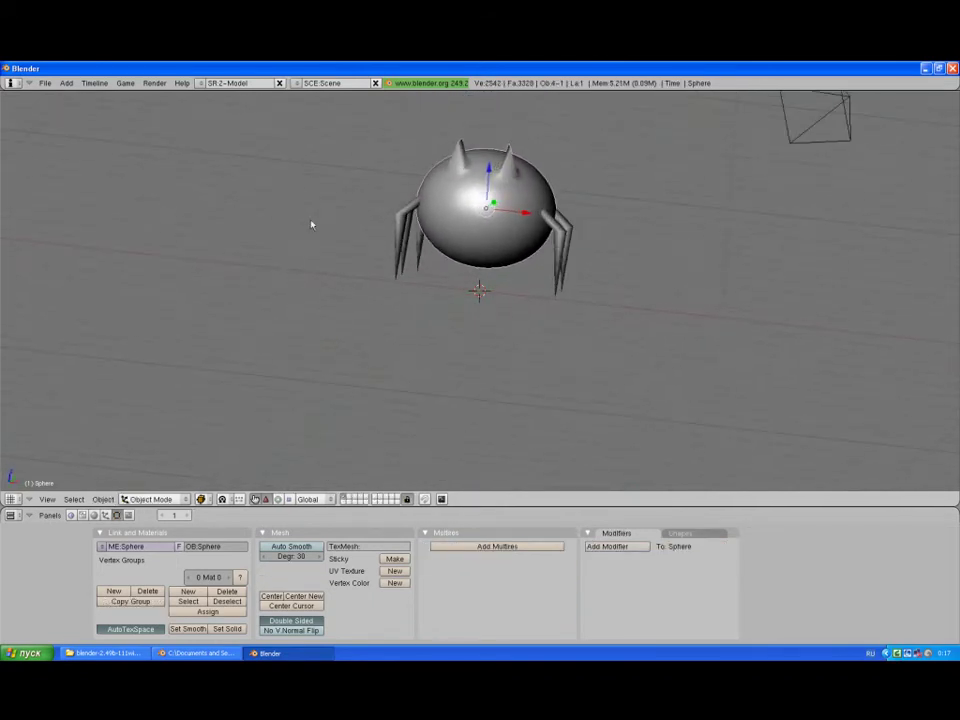
middle_click_drag(670, 251, 696, 229)
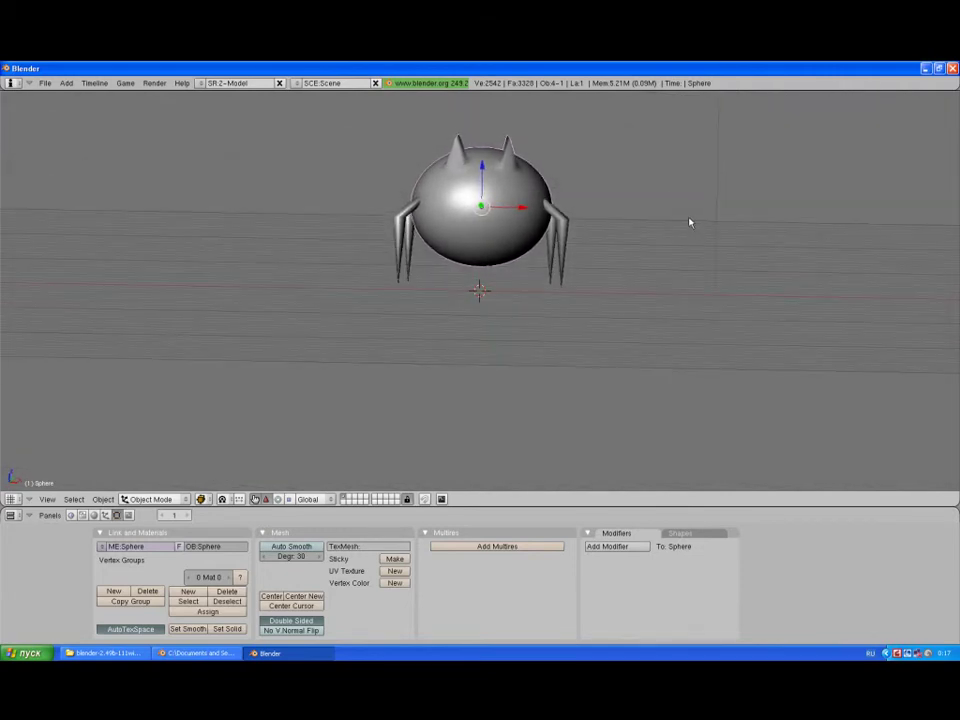
key("Tab")
Step: Select the top vertices and scale them down in front view to flatten the spikes
right_click(483, 145)
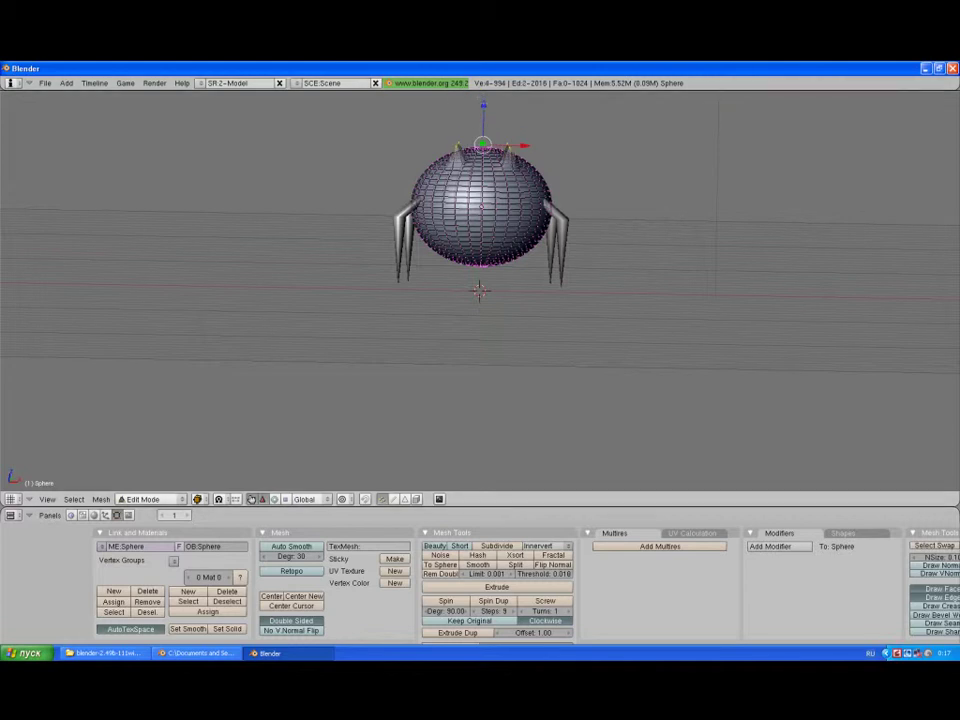
key("KP_1")
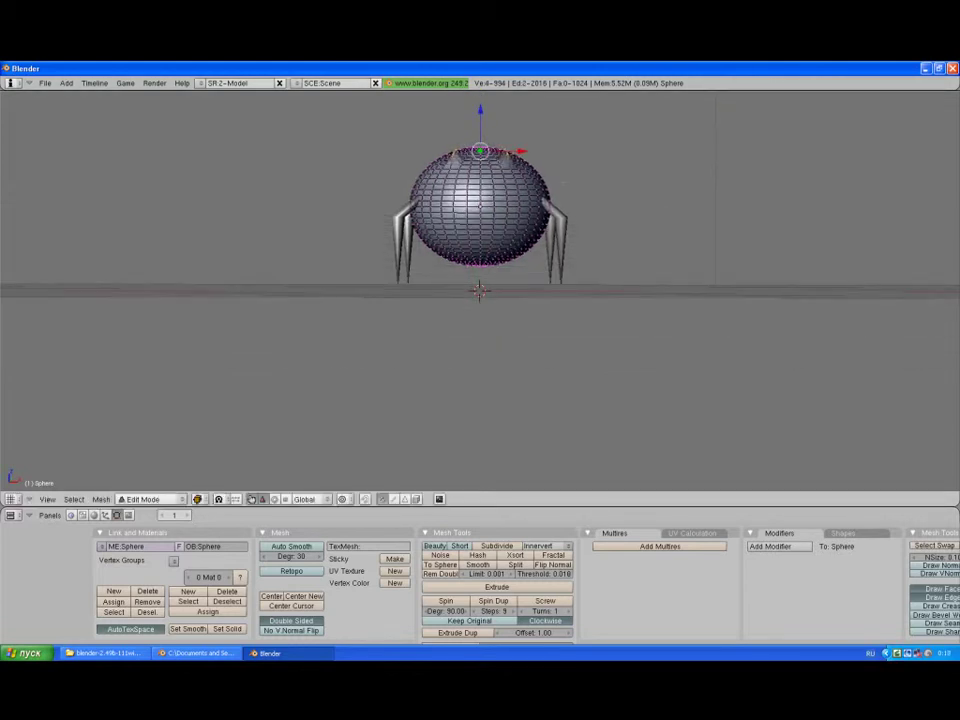
key("s")
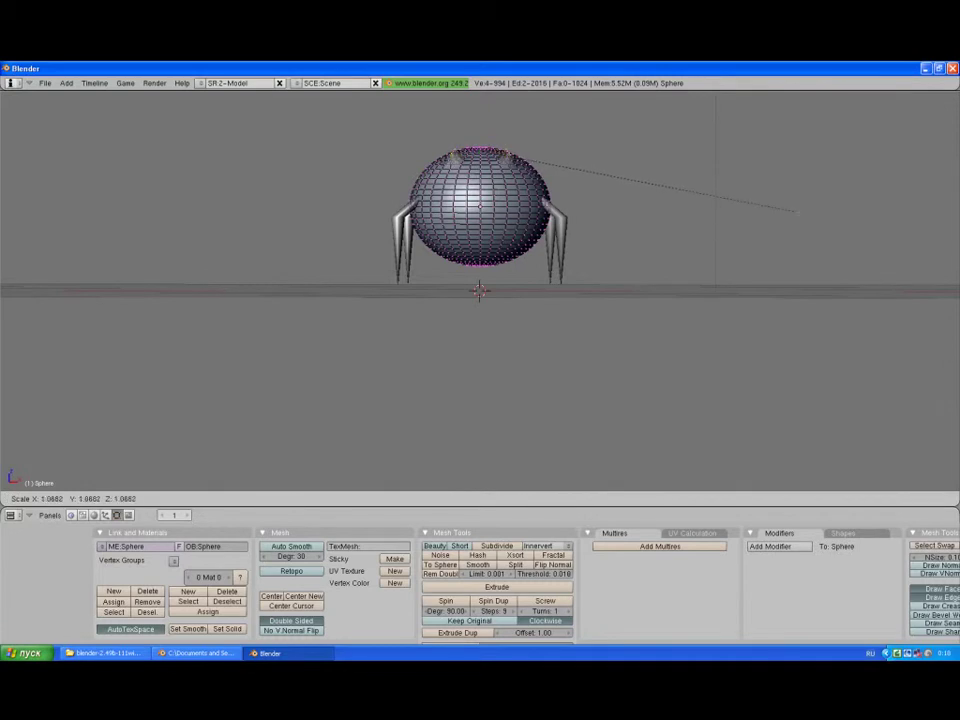
left_click(797, 212)
key("ctrl+z")
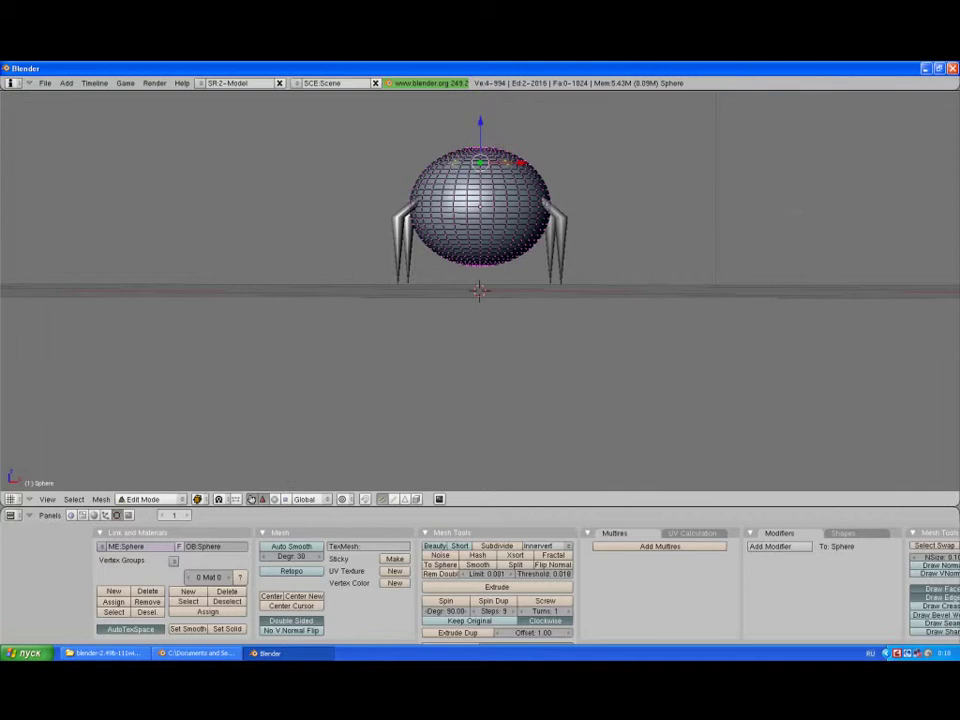
key("a")
scroll(480, 290, "down", 1)
key("space")
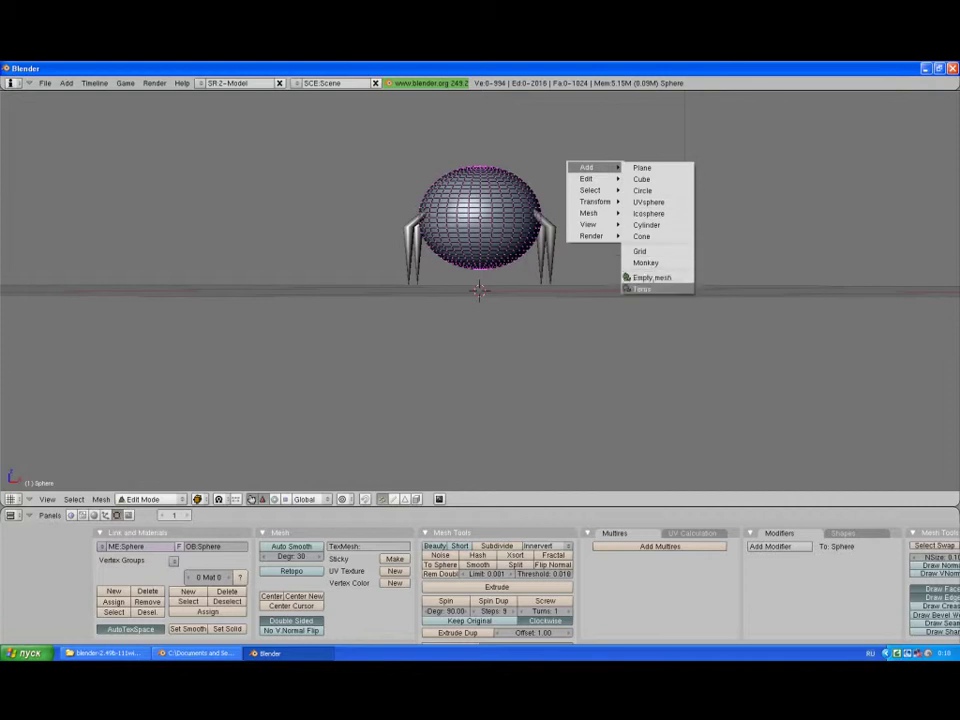
Step: Add a plane under the spider and scale it up twice into a ground surface
key("Tab")
key("space")
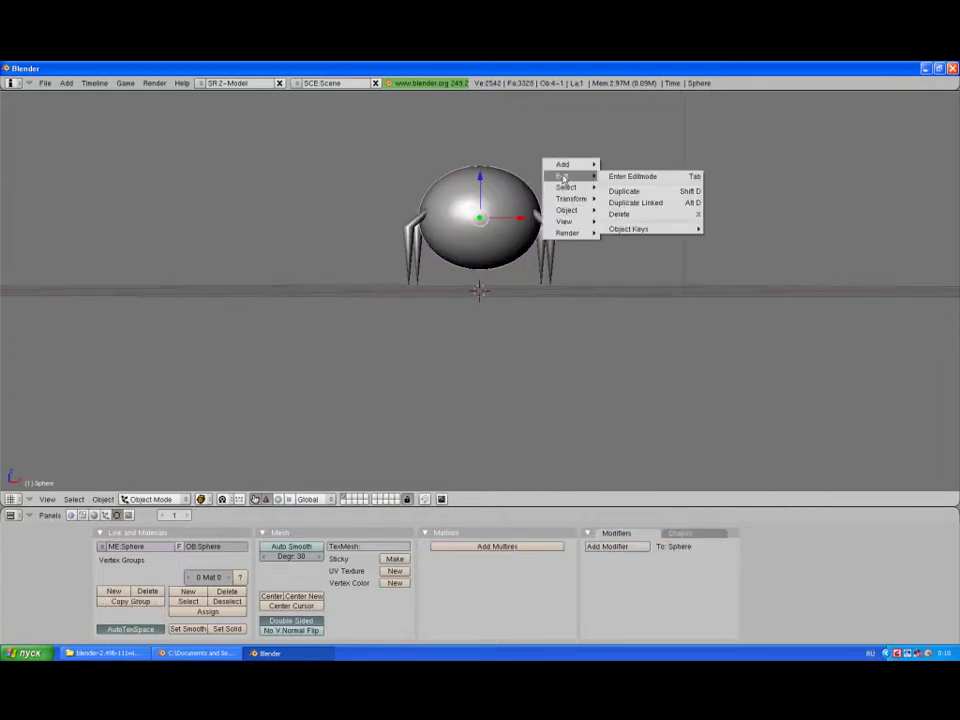
left_click(692, 163)
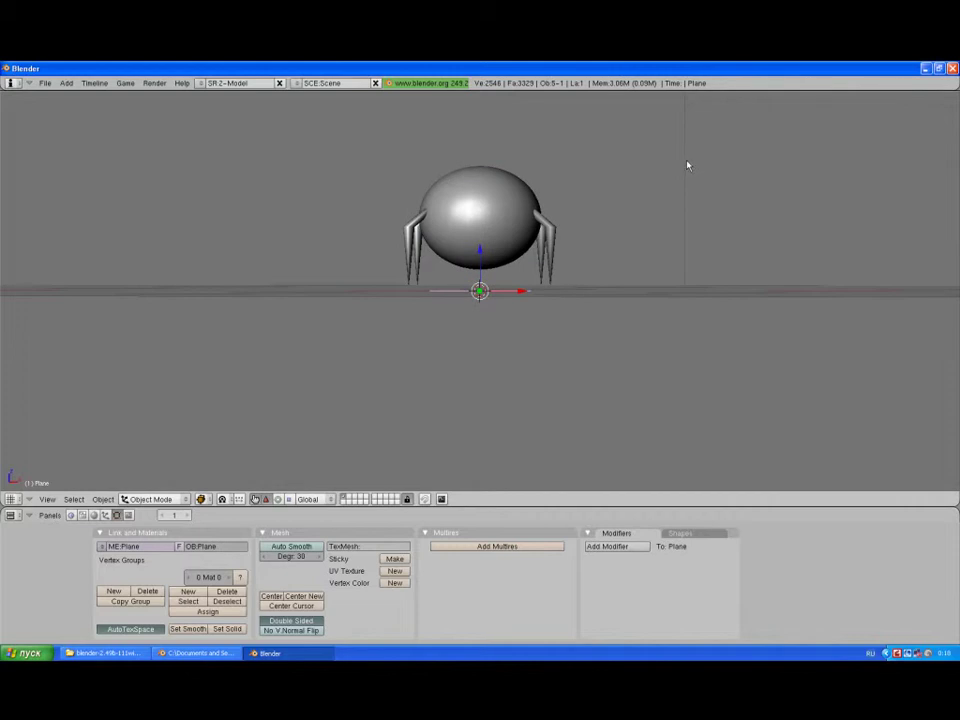
key("s")
left_click(486, 158)
key("s")
left_click(681, 187)
key("space")
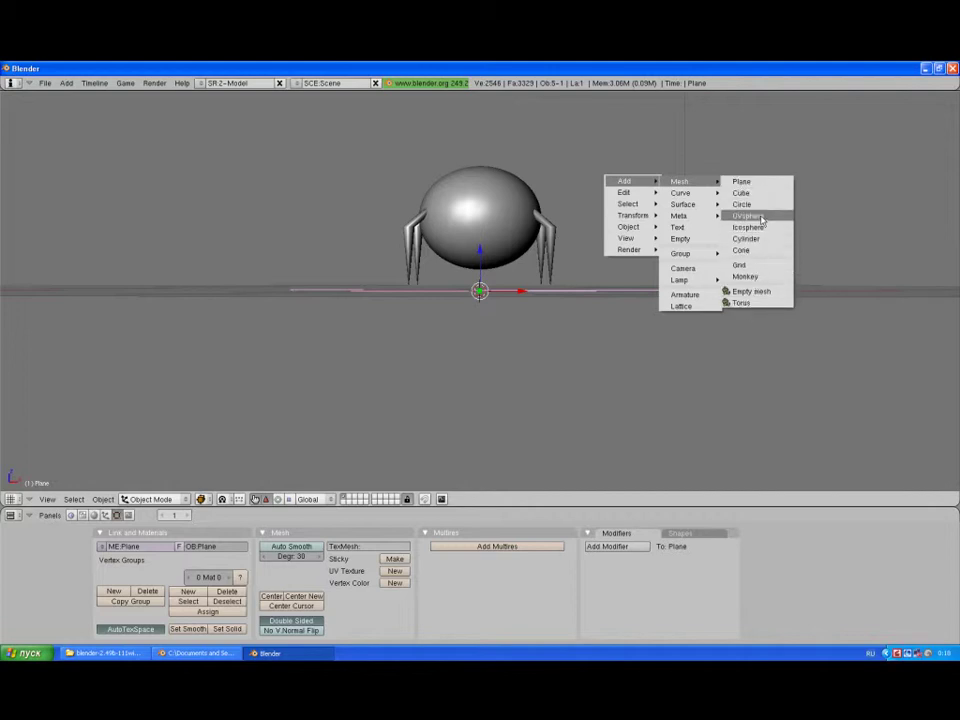
Step: Add a UV sphere, move it onto the upper left of the body and shrink it to 0.45
left_click(757, 221)
key("Return")
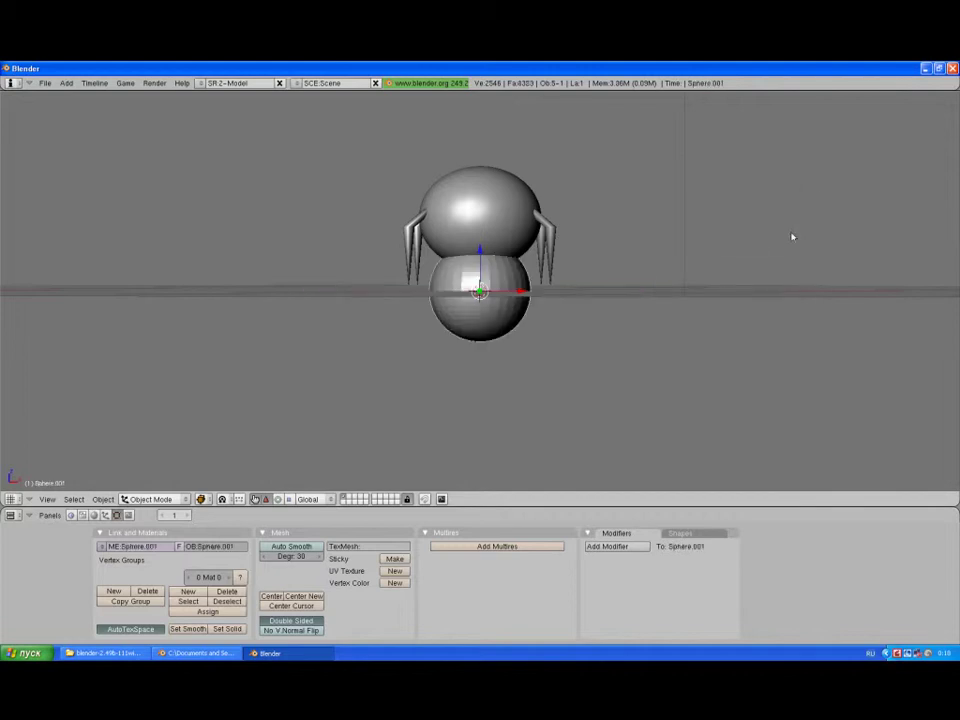
key("g")
left_click(482, 122)
key("g")
key("x")
left_click(514, 155)
key("s")
left_click(621, 185)
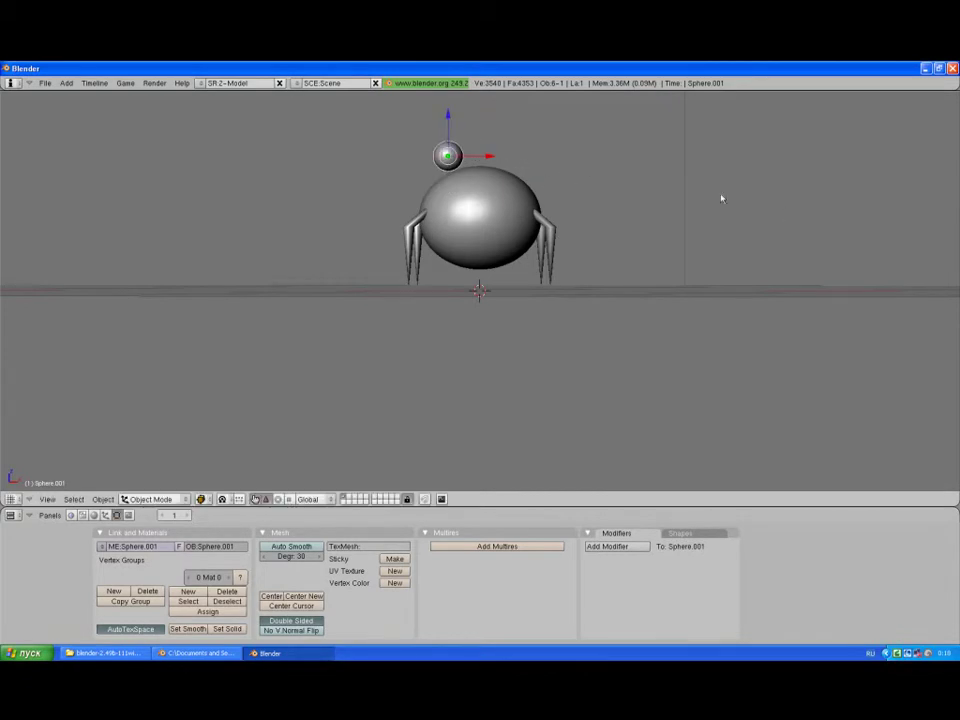
Step: Subdivide the small sphere's mesh and set it to smooth shading
key("Tab")
key("w")
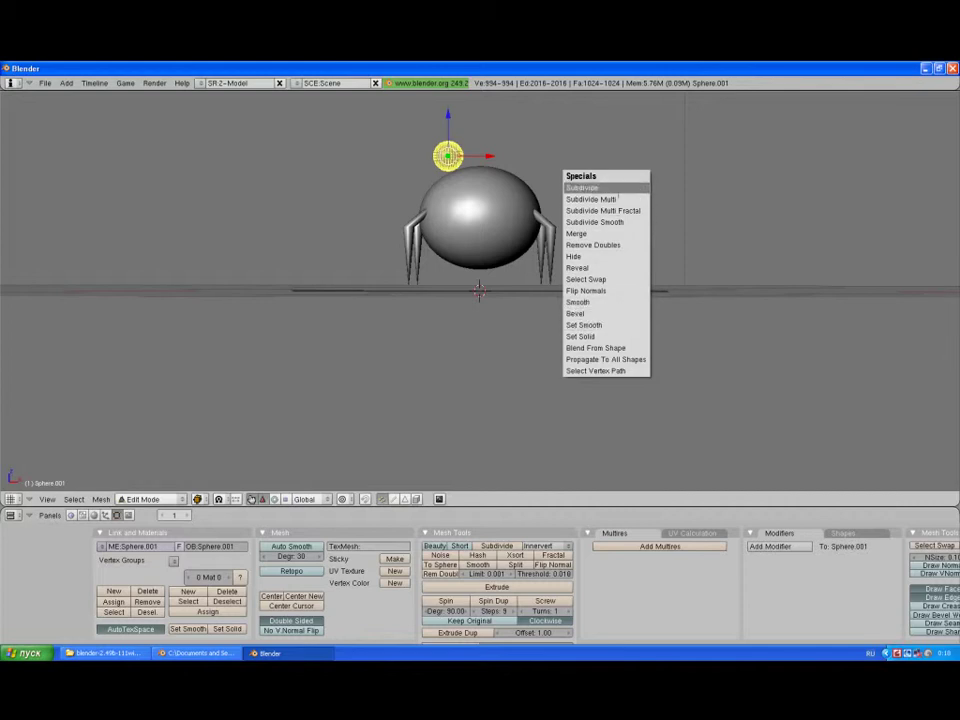
left_click(591, 199)
left_click(620, 197)
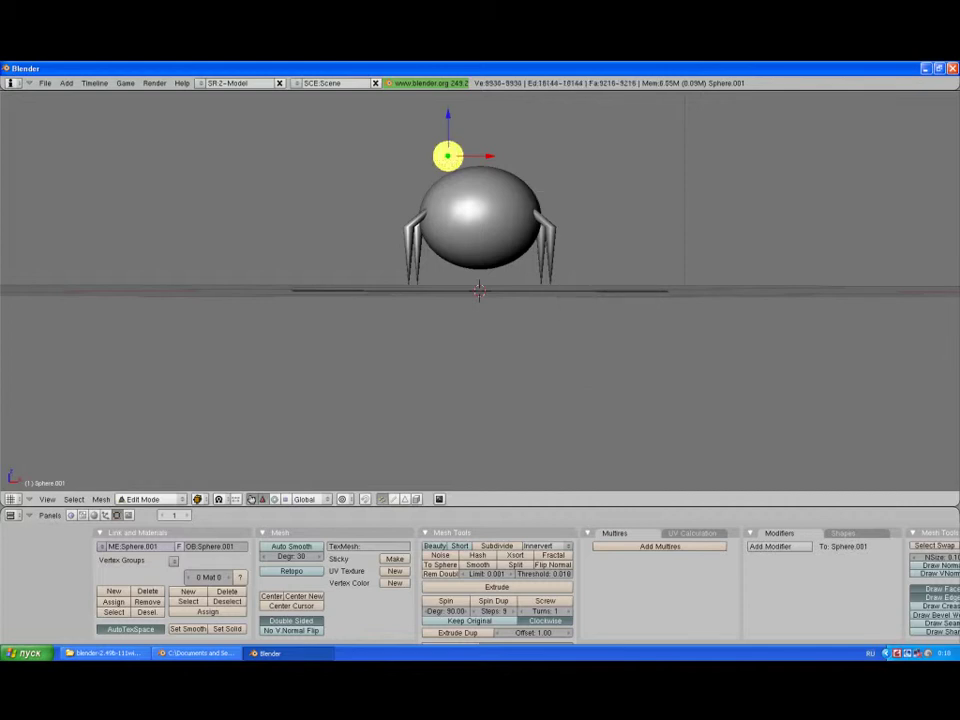
key("w")
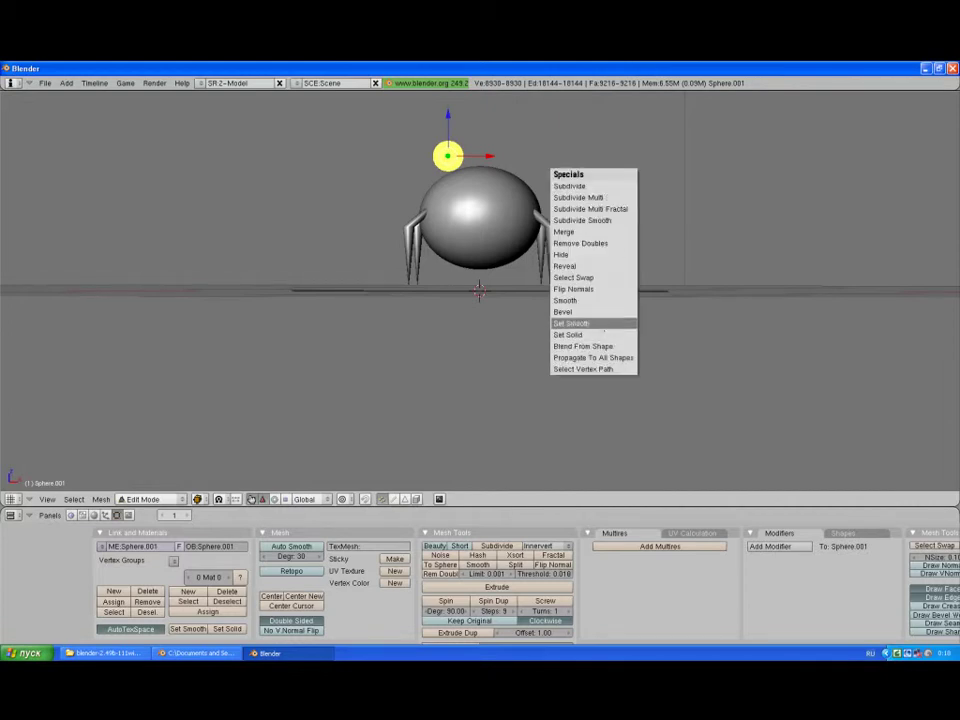
left_click(605, 333)
key("Tab")
mouse_move(482, 167)
middle_mouse_down()
mouse_move(458, 284)
mouse_move(705, 272)
middle_mouse_up()
scroll(456, 286, "up", 5)
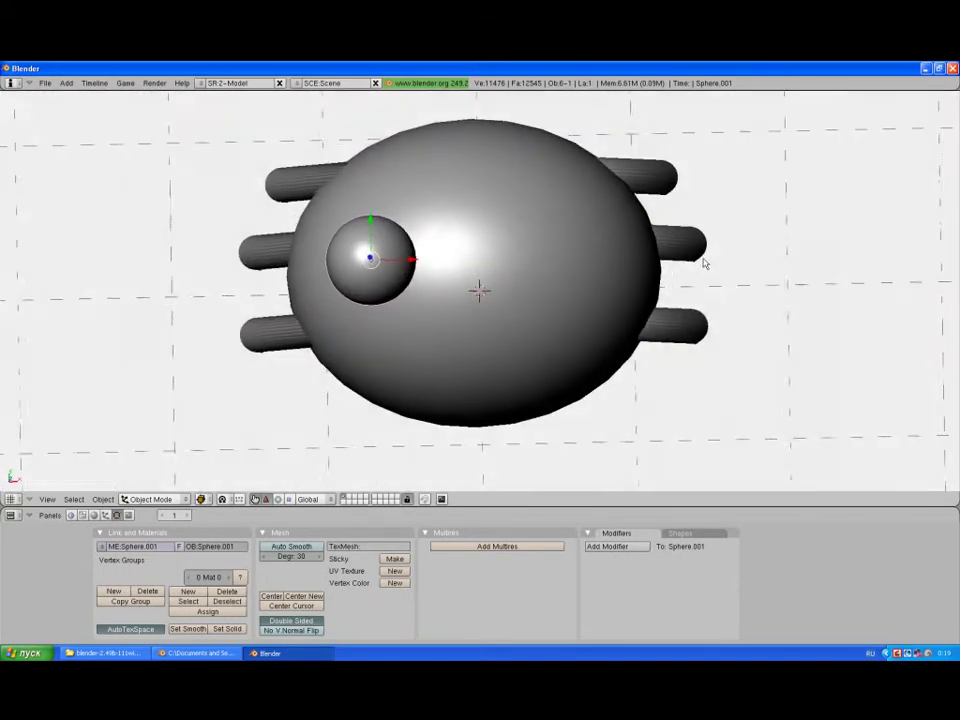
Step: Shrink the eye sphere and squash it along the Y axis
middle_click_drag(608, 281, 572, 309)
middle_click_drag(594, 392, 612, 354)
key("s")
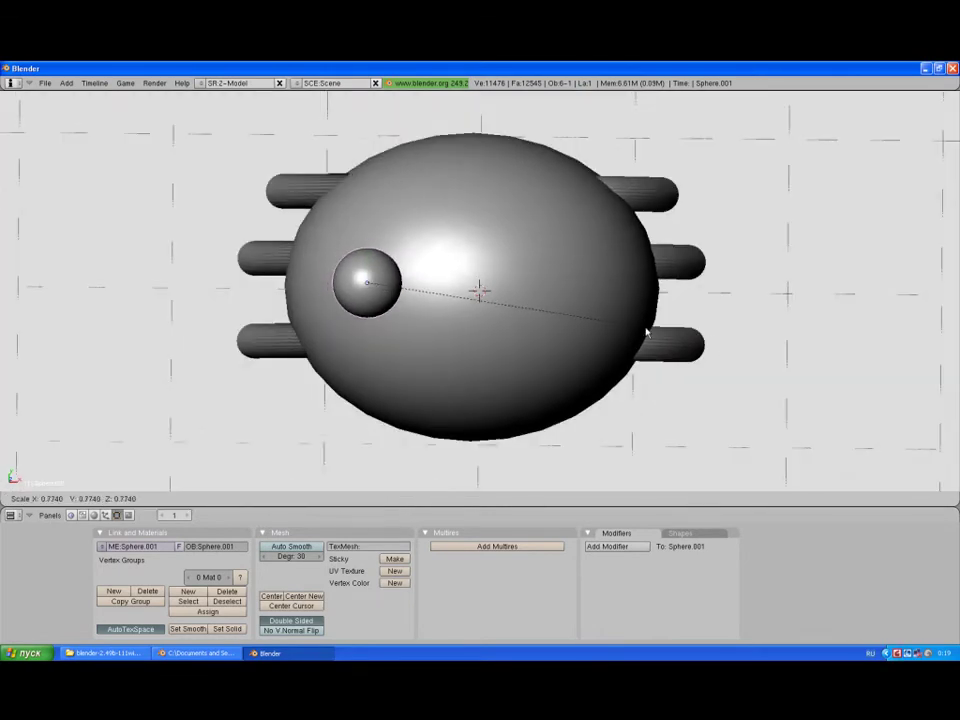
left_click(703, 339)
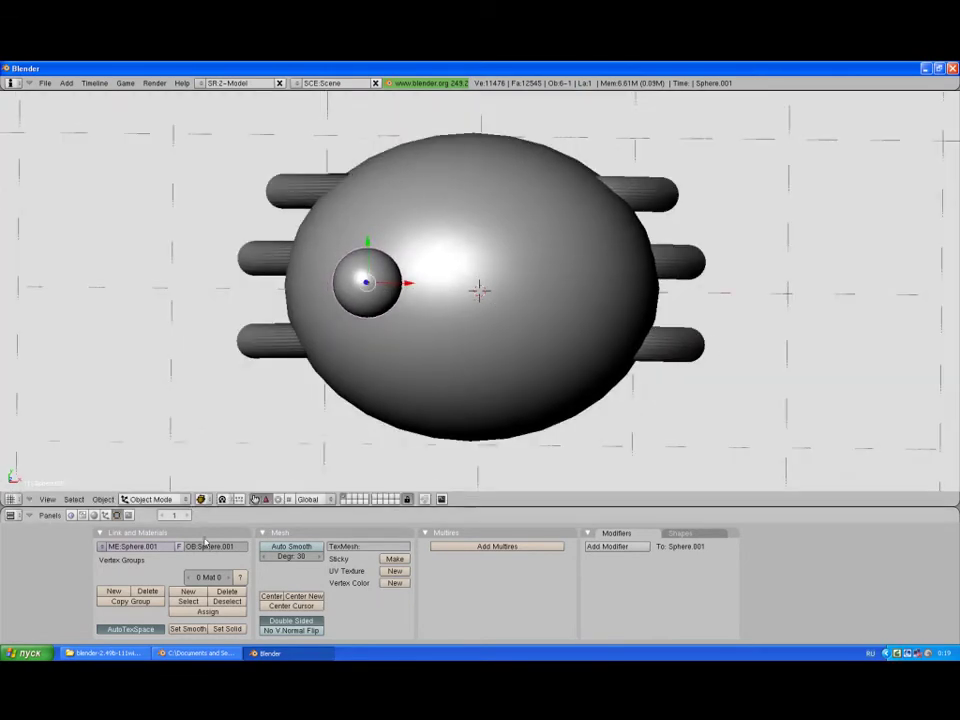
key("s")
key("y")
left_click(367, 258)
key("s")
right_click(386, 289)
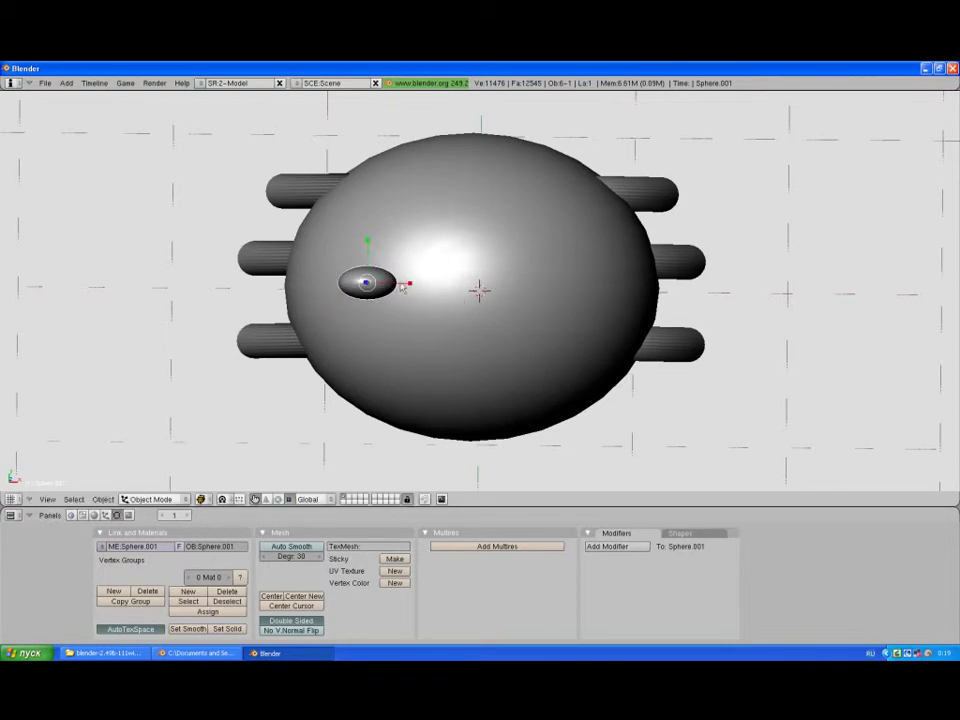
Step: Stretch the eye taller along Z, then shrink it uniformly to about 0.74
mouse_move(407, 285)
middle_mouse_down()
mouse_move(499, 317)
mouse_move(499, 229)
mouse_move(469, 207)
mouse_move(471, 180)
middle_mouse_up()
scroll(446, 171, "down", 2)
key("s")
key("z")
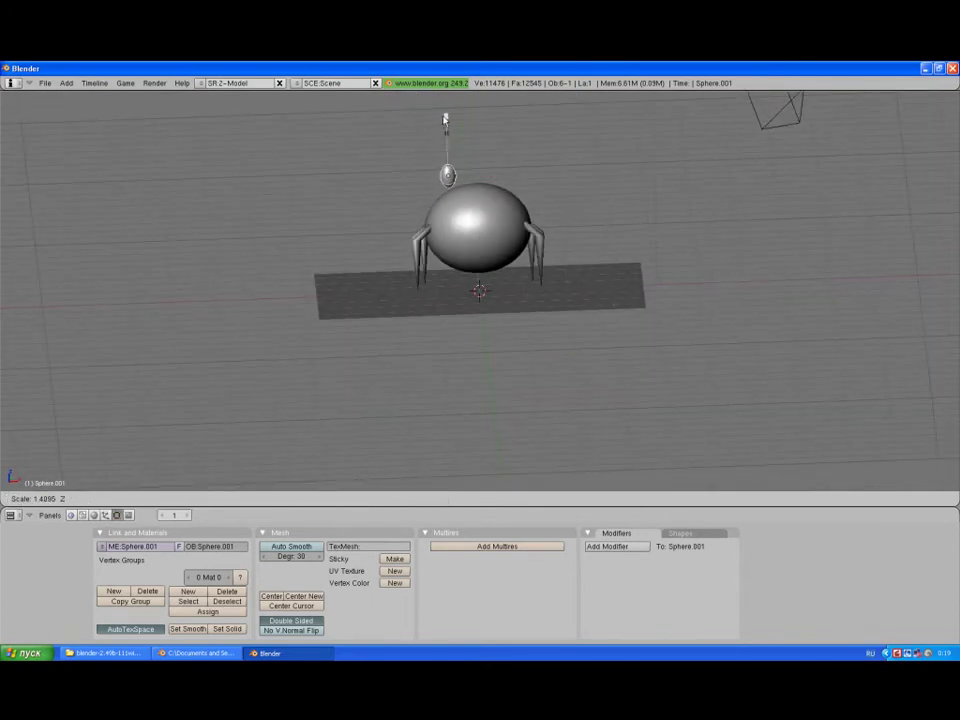
left_click(455, 131)
middle_click_drag(496, 253, 527, 226)
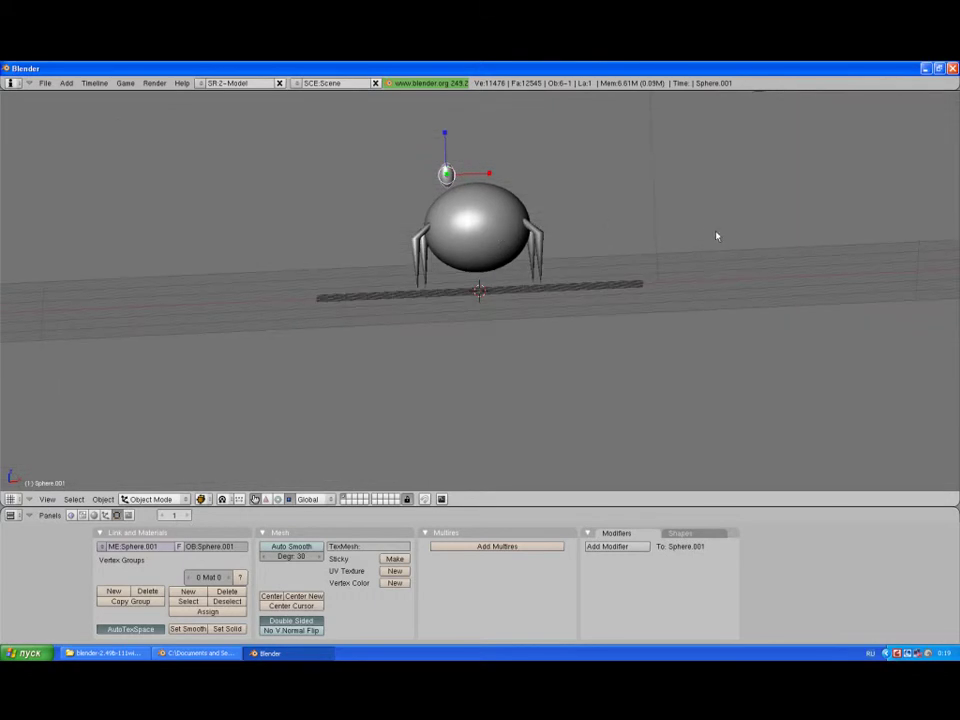
middle_click_drag(716, 236, 737, 252)
left_click_drag(450, 131, 447, 123)
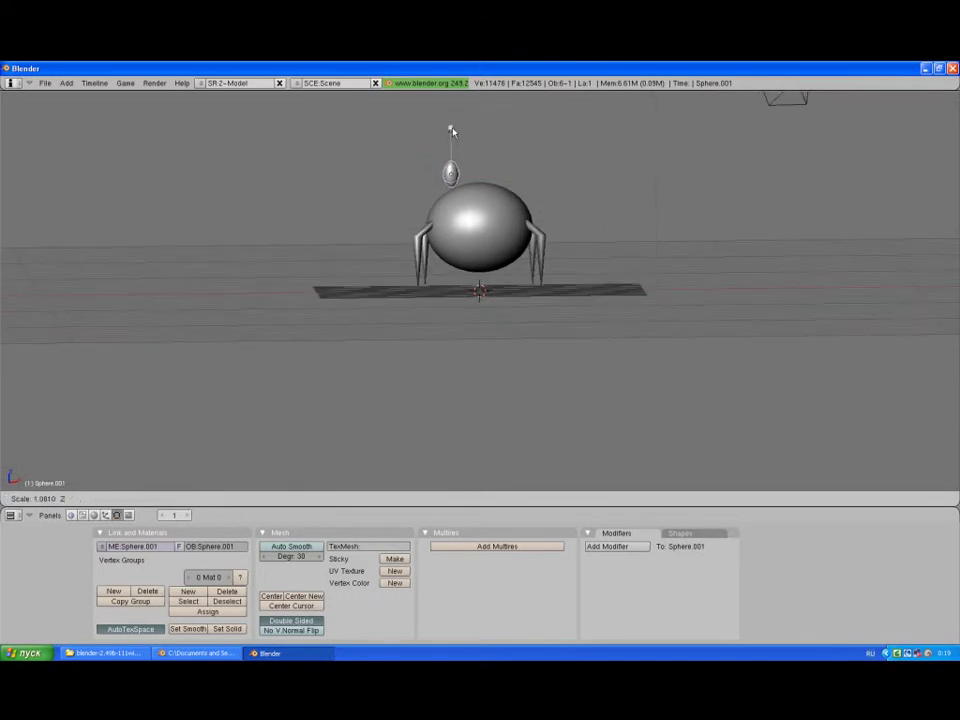
key("s")
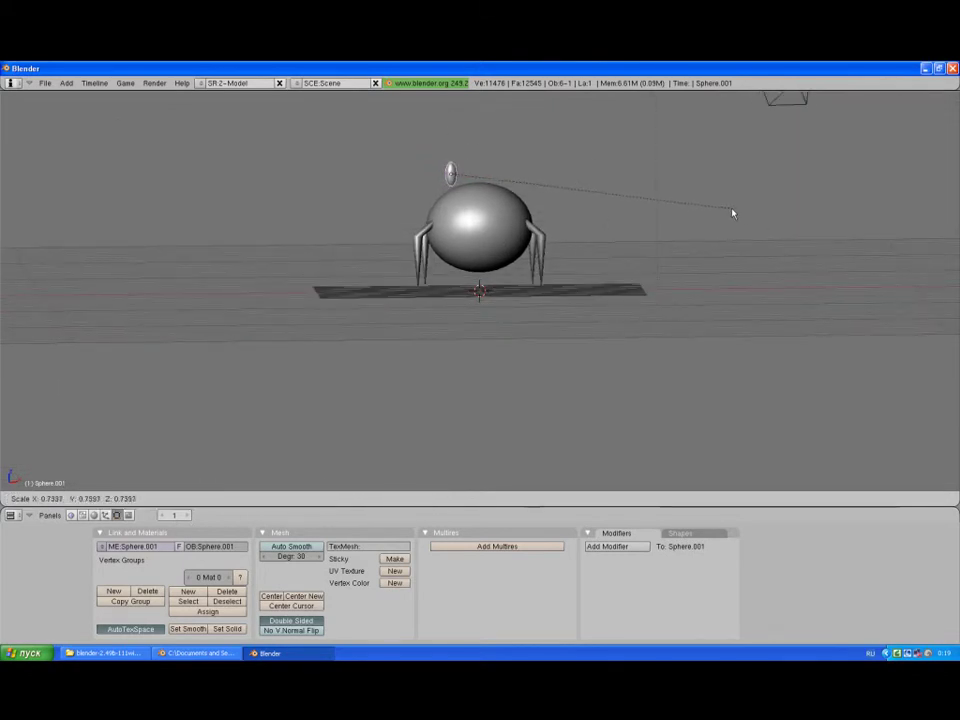
left_click(729, 213)
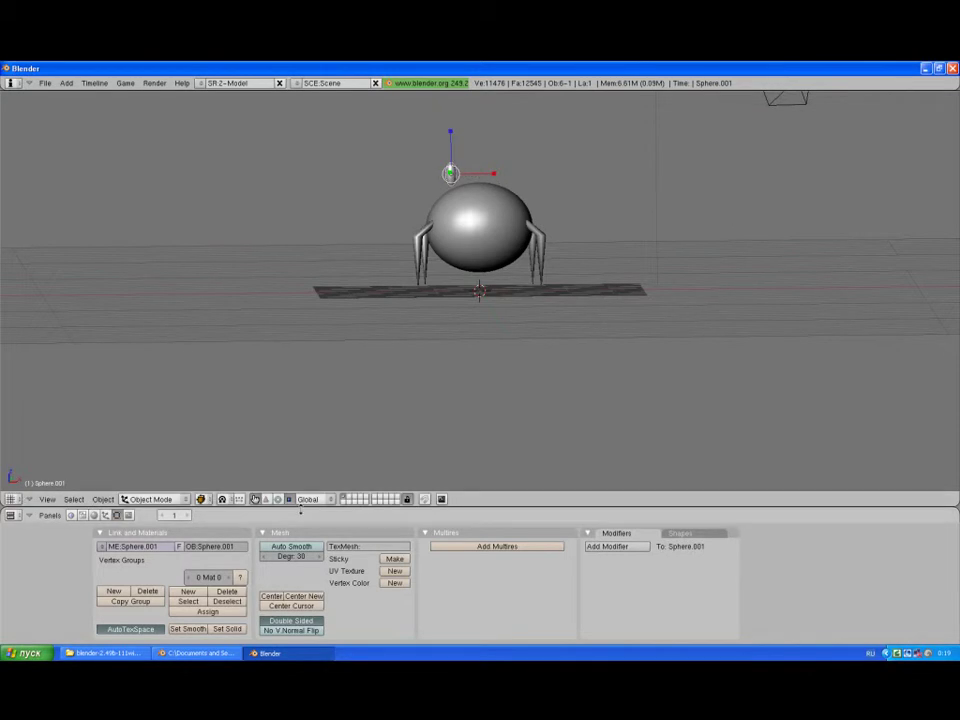
Step: Move the eye down onto the body and forward along Y
middle_click_drag(328, 458, 561, 221)
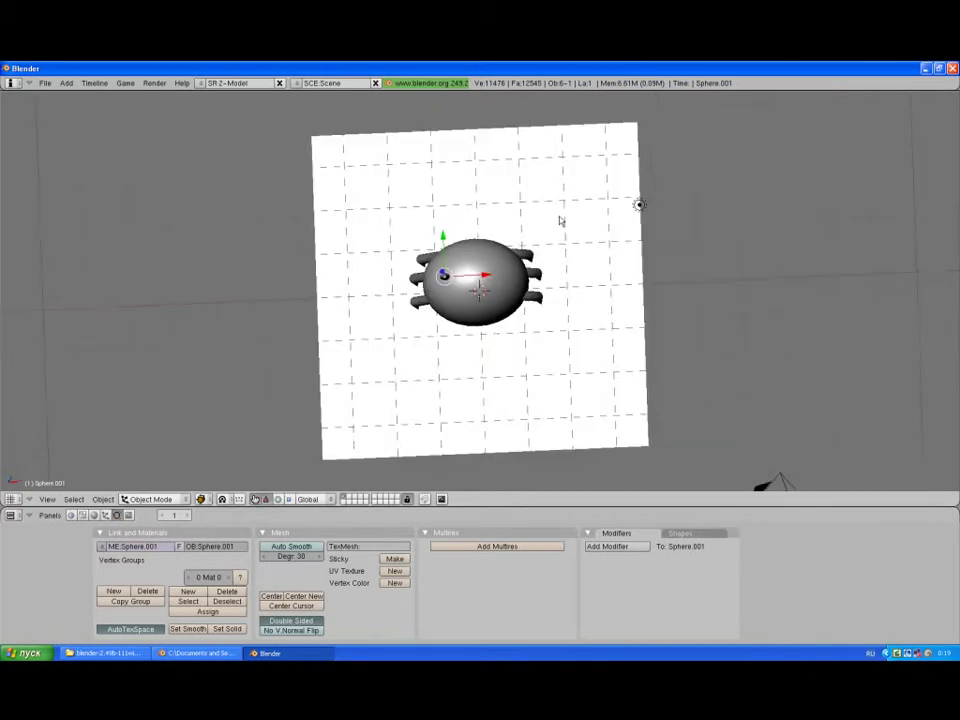
mouse_move(450, 267)
middle_mouse_down()
mouse_move(480, 103)
mouse_move(469, 156)
mouse_move(452, 160)
middle_mouse_up()
left_click_drag(452, 160, 449, 166)
middle_click_drag(449, 166, 465, 248)
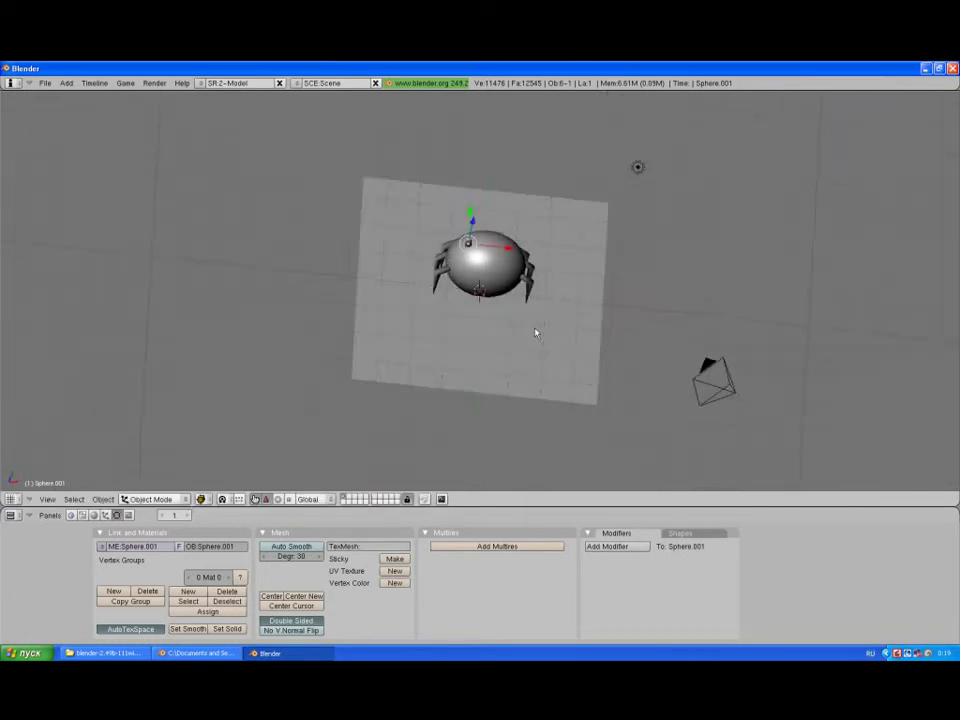
Step: Duplicate the eye and place the copy on the right side of the head
left_click(467, 242)
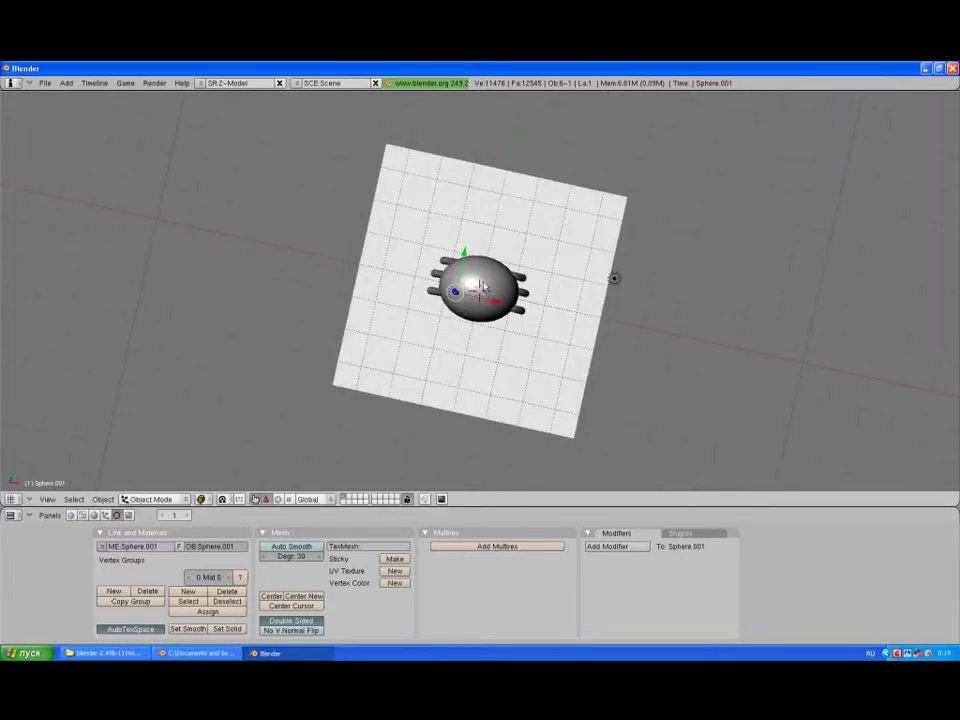
key("space")
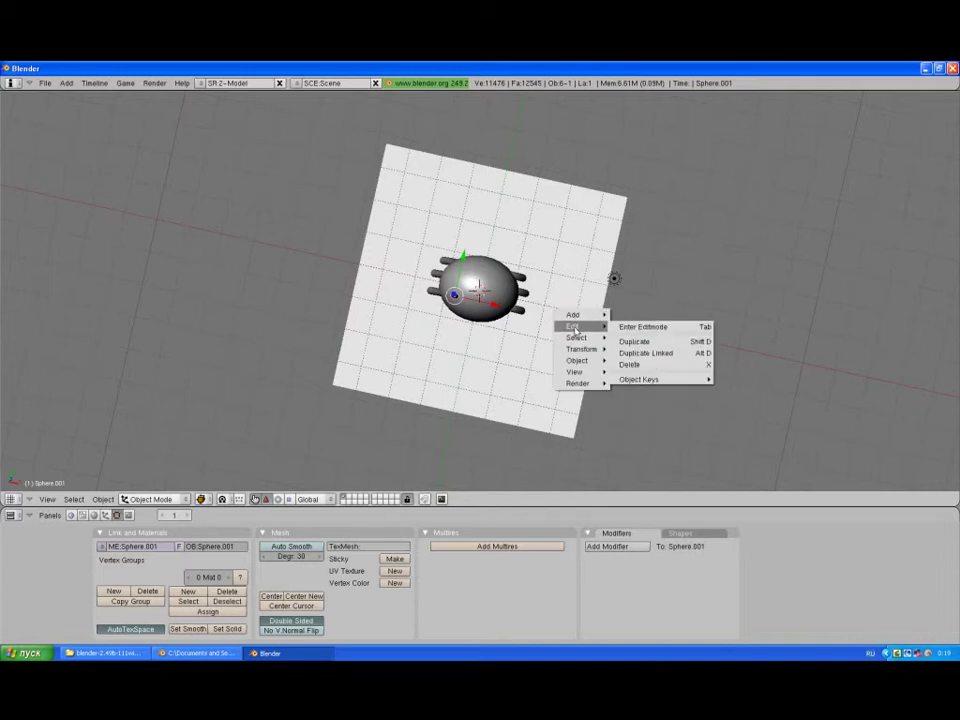
left_click(632, 348)
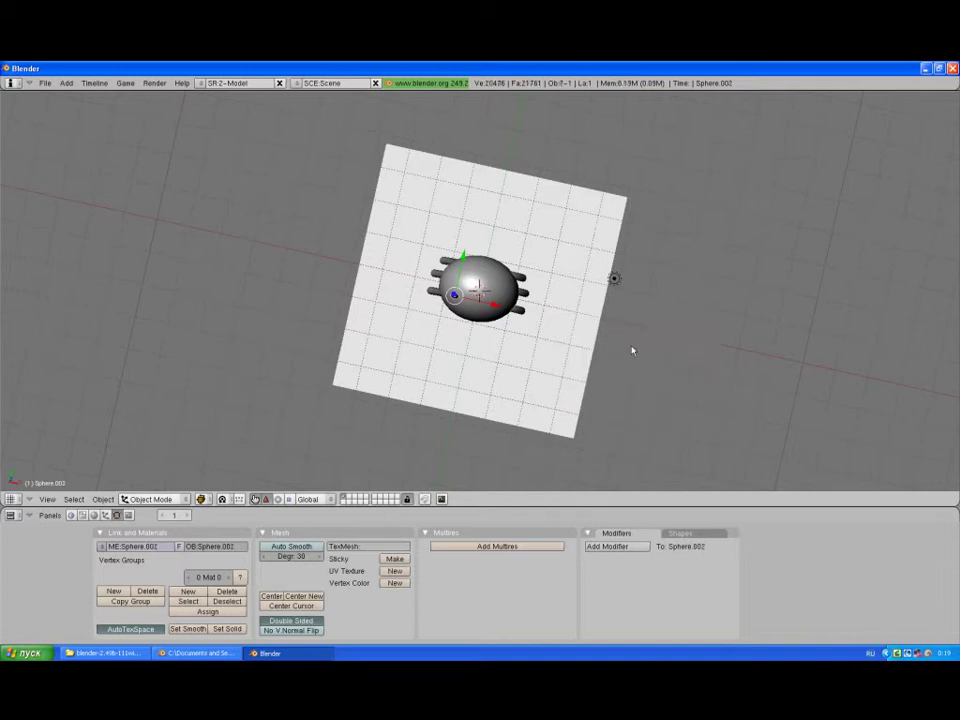
left_click(531, 321)
mouse_move(531, 321)
middle_mouse_down()
mouse_move(505, 151)
mouse_move(505, 230)
middle_mouse_up()
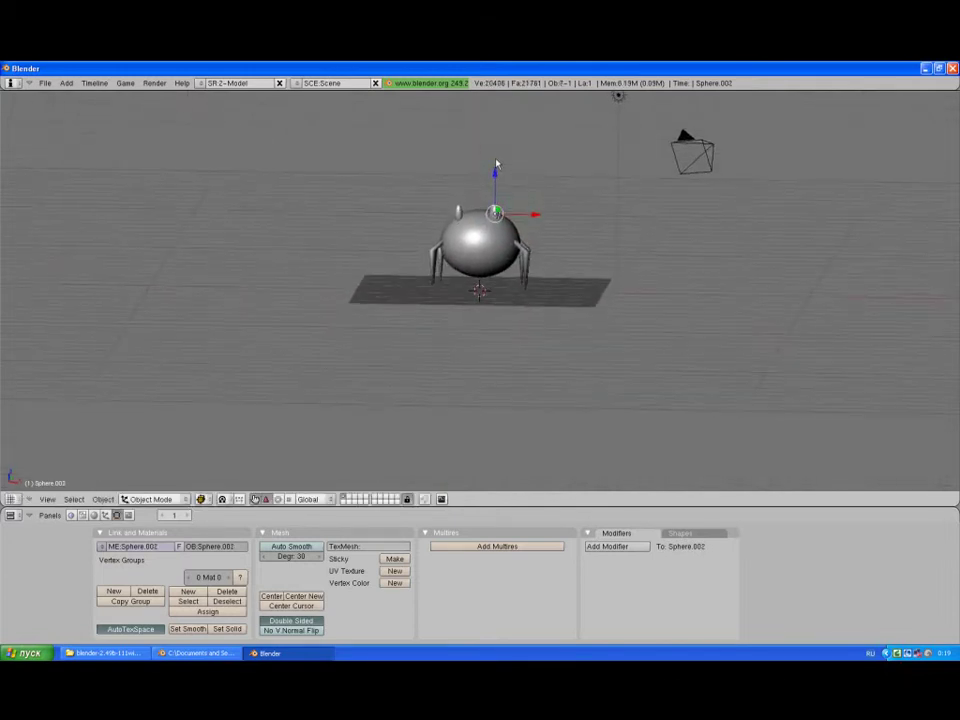
scroll(480, 240, "up", 2)
middle_click_drag(435, 262, 396, 242)
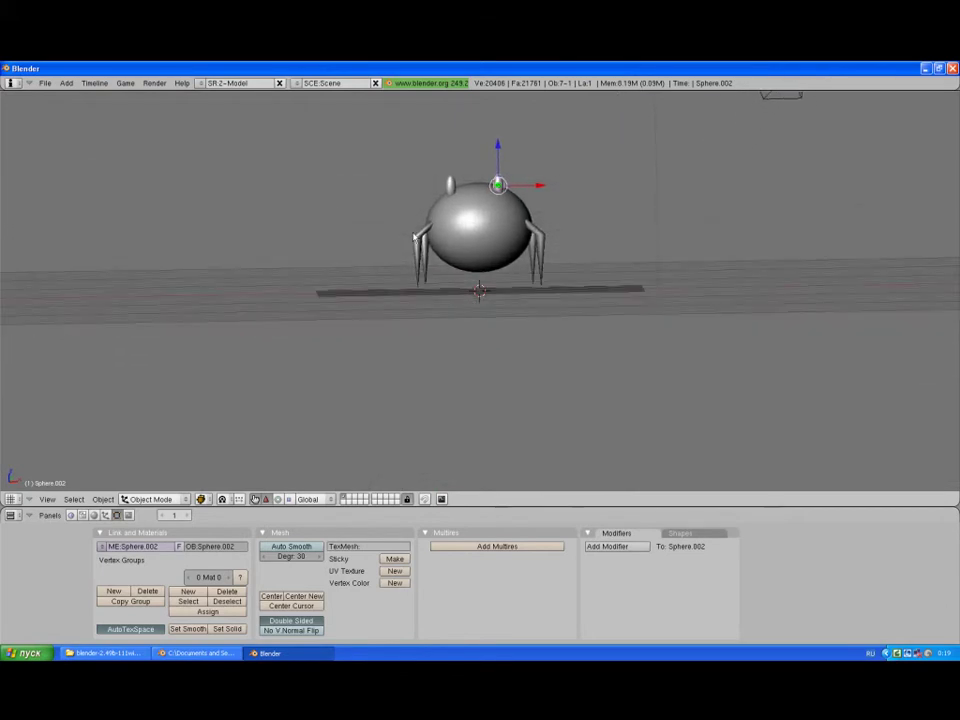
scroll(456, 214, "up", 2)
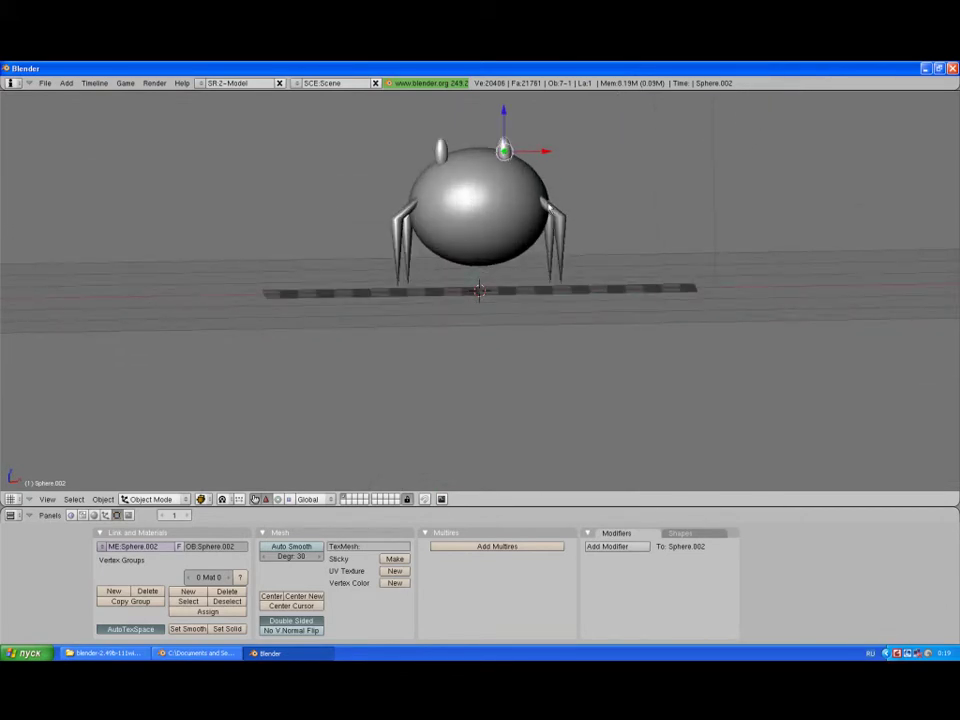
Step: Duplicate the right eye in place and shrink the copy into a pupil, then to about 0.95
key("space")
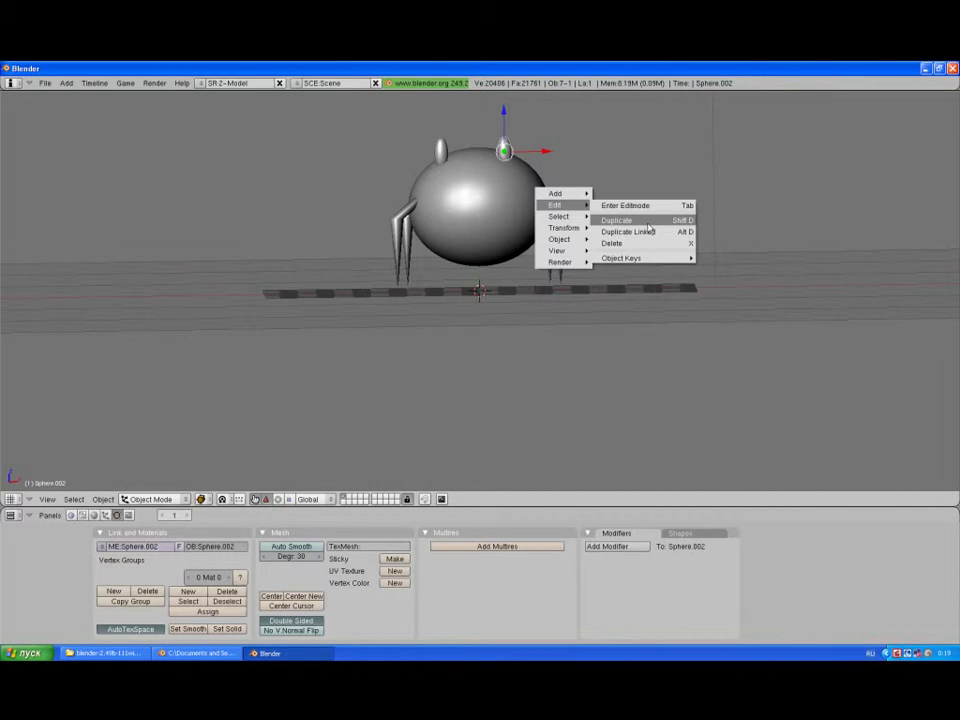
left_click(648, 229)
left_click(649, 227)
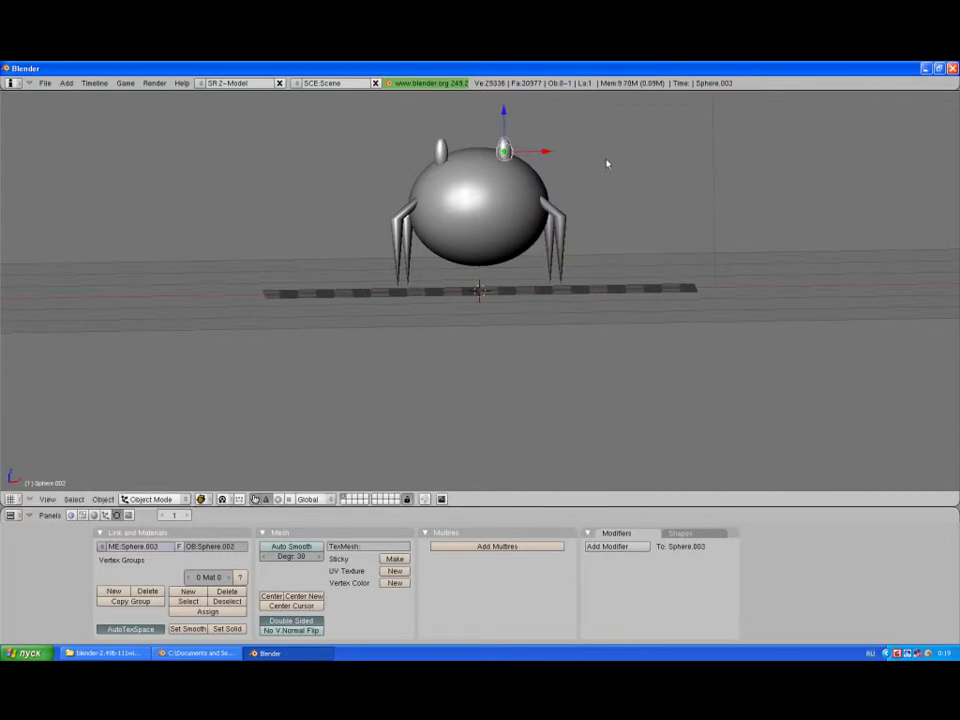
middle_click_drag(606, 163, 505, 309)
key("s")
key("Escape")
key("s")
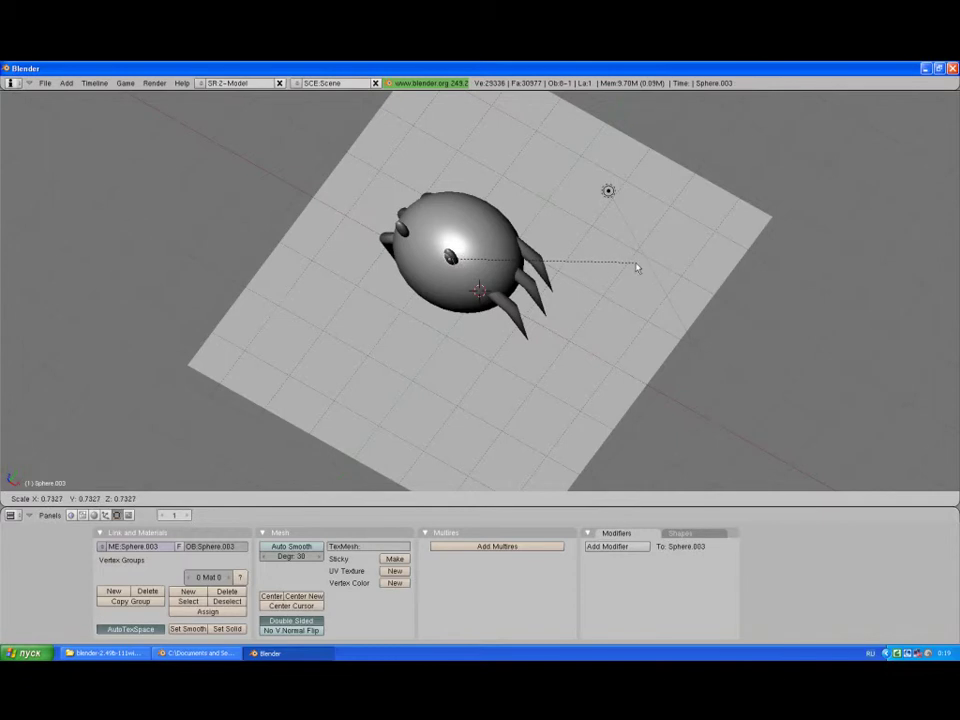
left_click(636, 266)
mouse_move(636, 266)
middle_mouse_down()
mouse_move(587, 177)
mouse_move(477, 173)
middle_mouse_up()
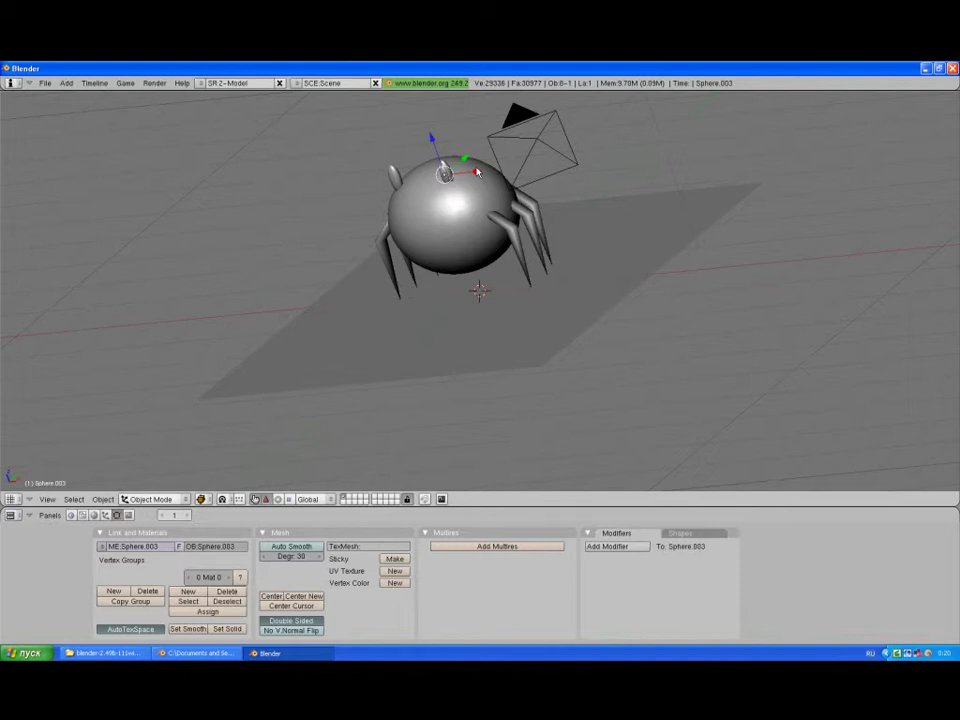
mouse_move(477, 172)
middle_mouse_down()
mouse_move(537, 213)
mouse_move(311, 215)
mouse_move(441, 203)
middle_mouse_up()
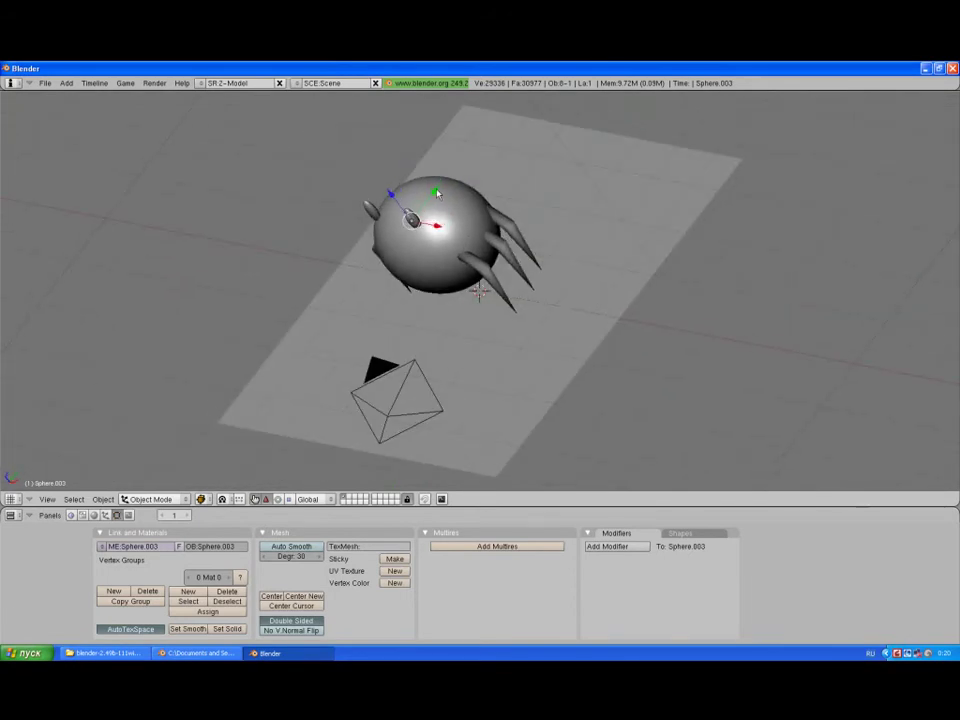
key("s")
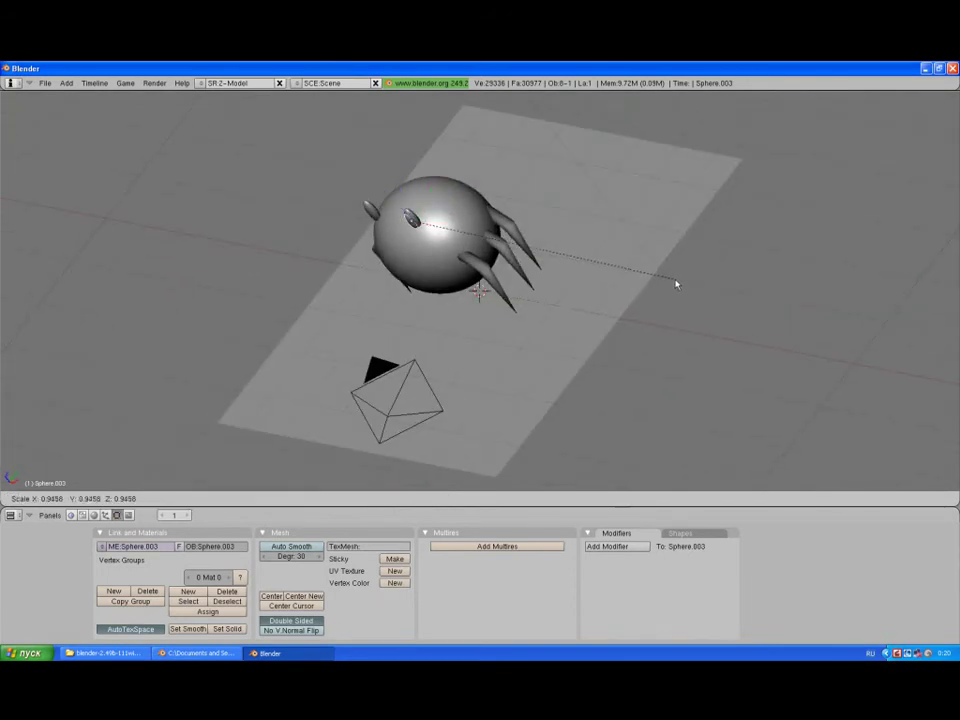
left_click(630, 281)
mouse_move(270, 266)
middle_mouse_down()
mouse_move(358, 214)
mouse_move(682, 235)
mouse_move(645, 264)
middle_mouse_up()
Step: Duplicate the pupil along X into the left eye and join both pupils with Ctrl+J
key("space")
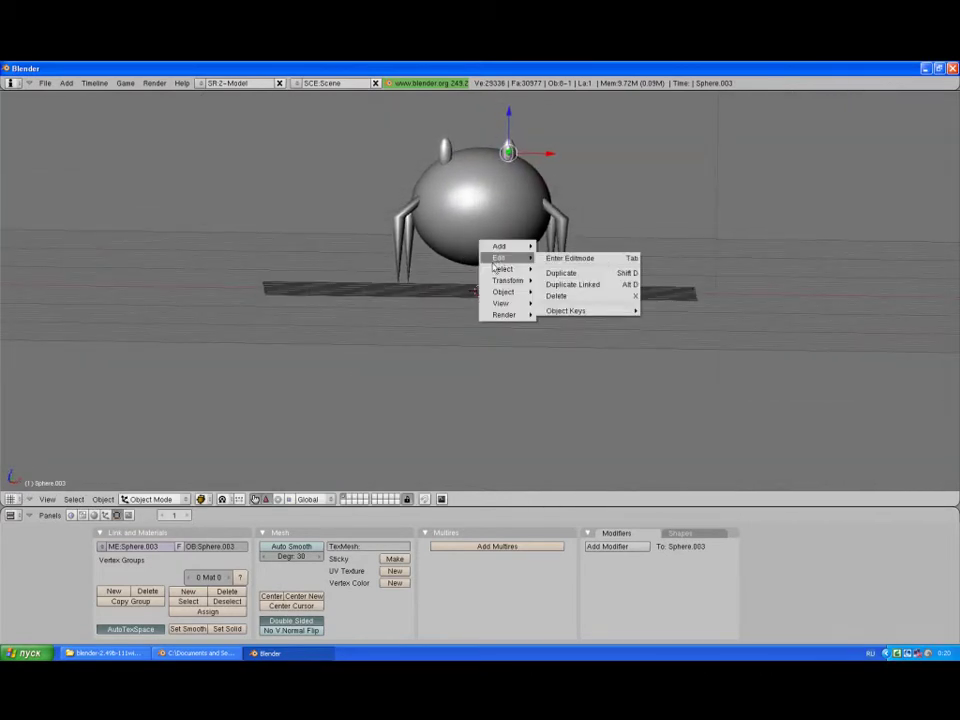
left_click(563, 273)
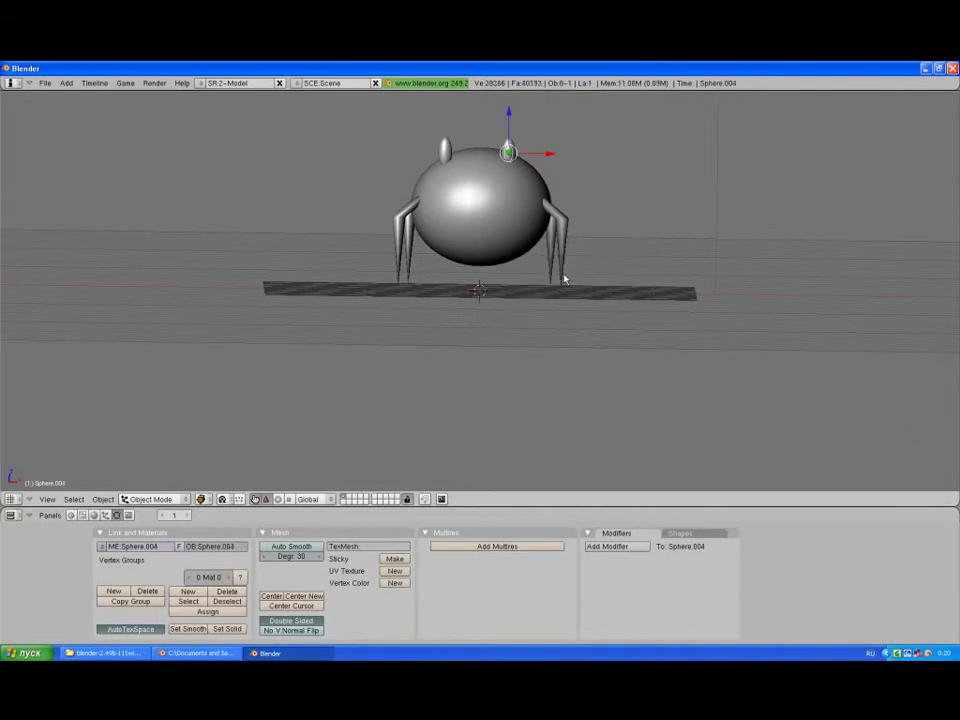
key("x")
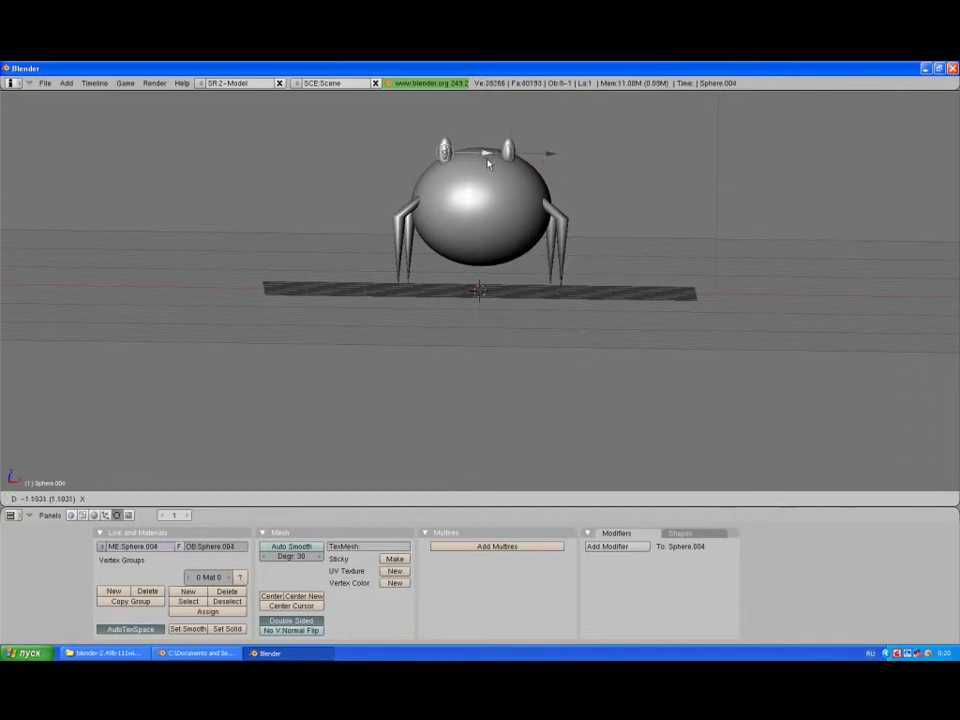
left_click(489, 163)
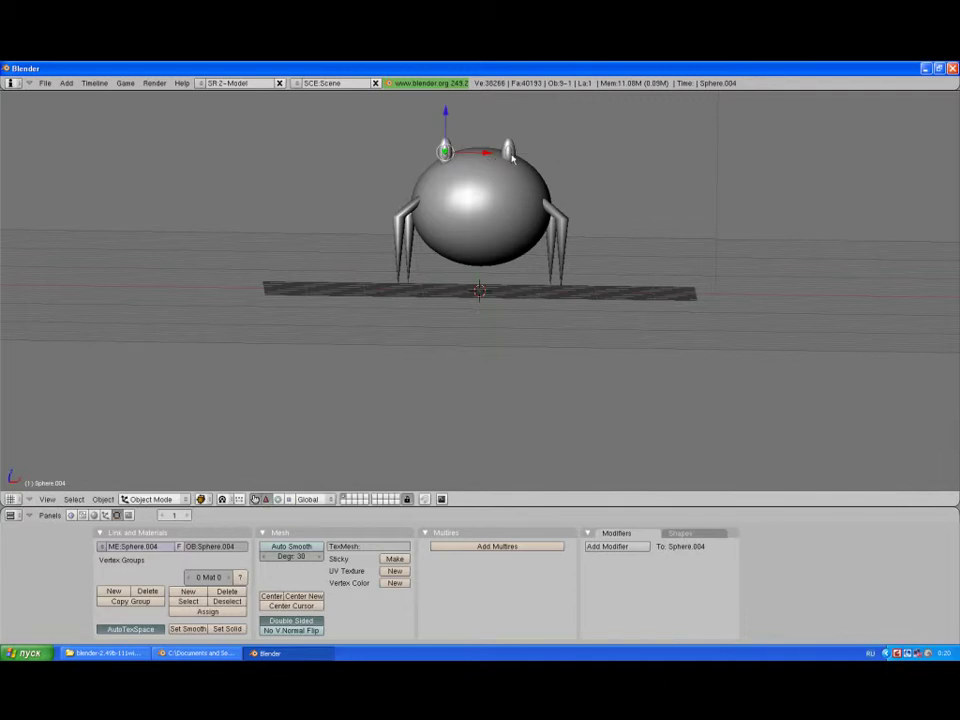
left_click(509, 155)
right_click(509, 153, "shift")
key("ctrl+j")
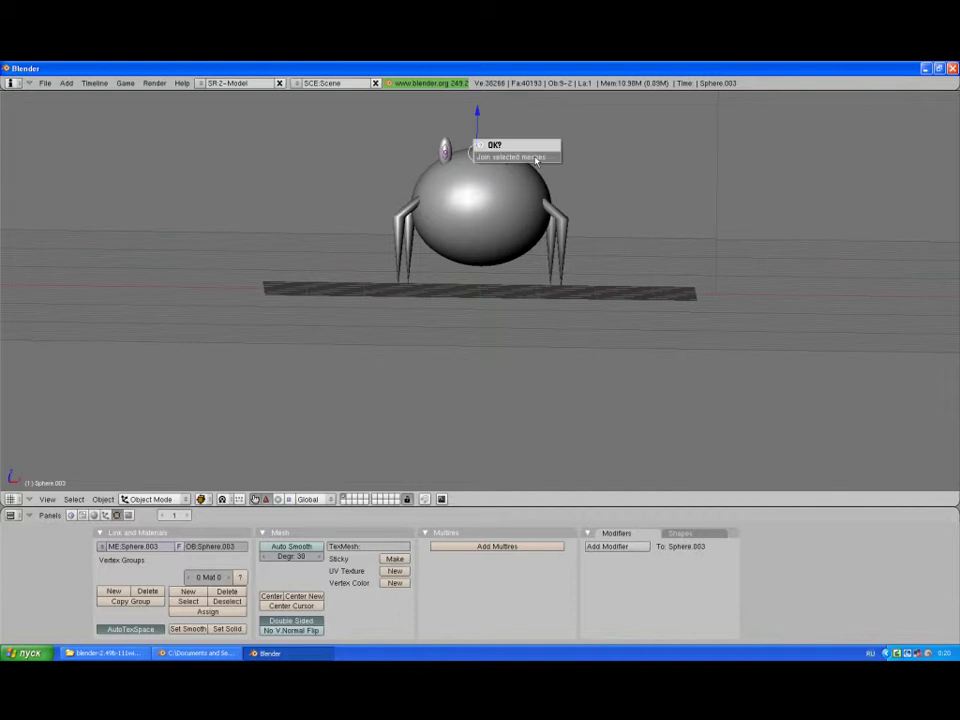
left_click(536, 157)
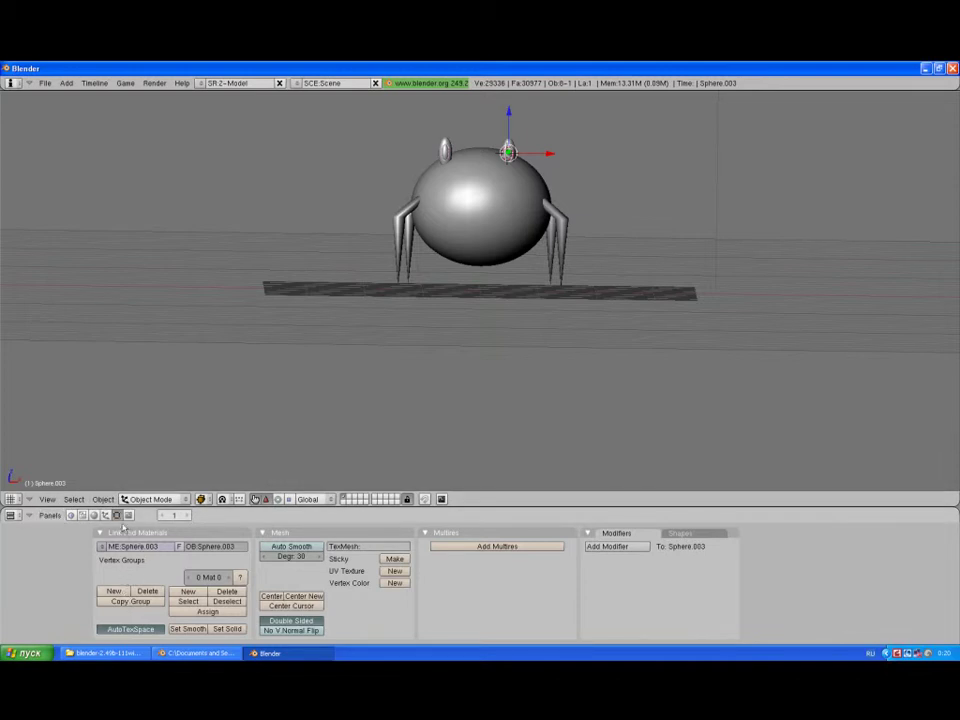
Step: Give the joined pupils a new material with black colour (000000)
left_click(95, 515)
left_click(314, 559)
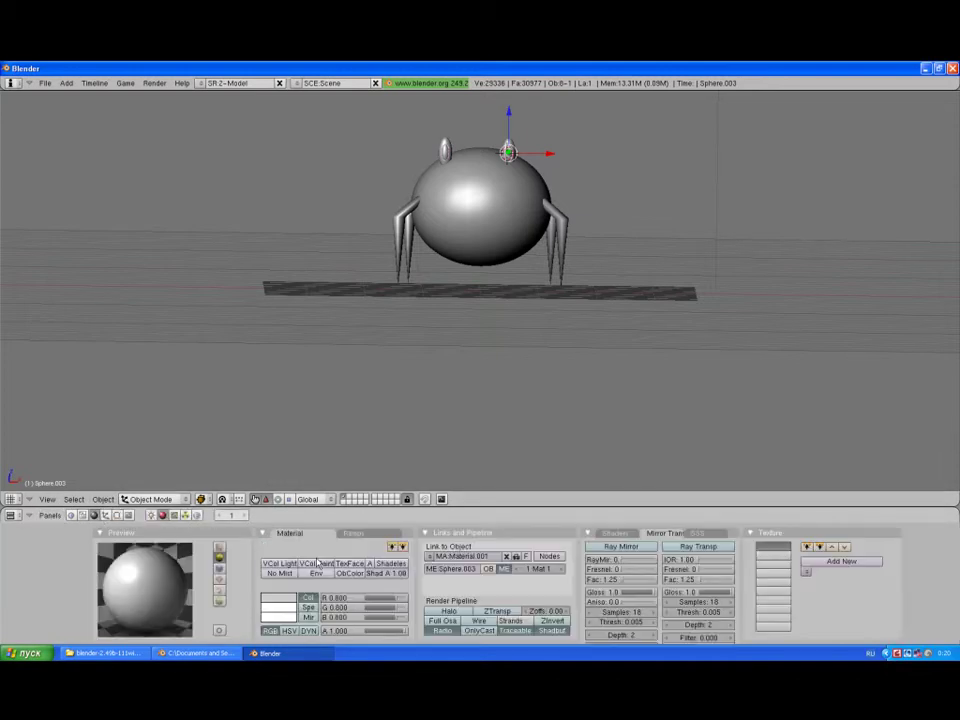
left_click(292, 600)
left_click(270, 522)
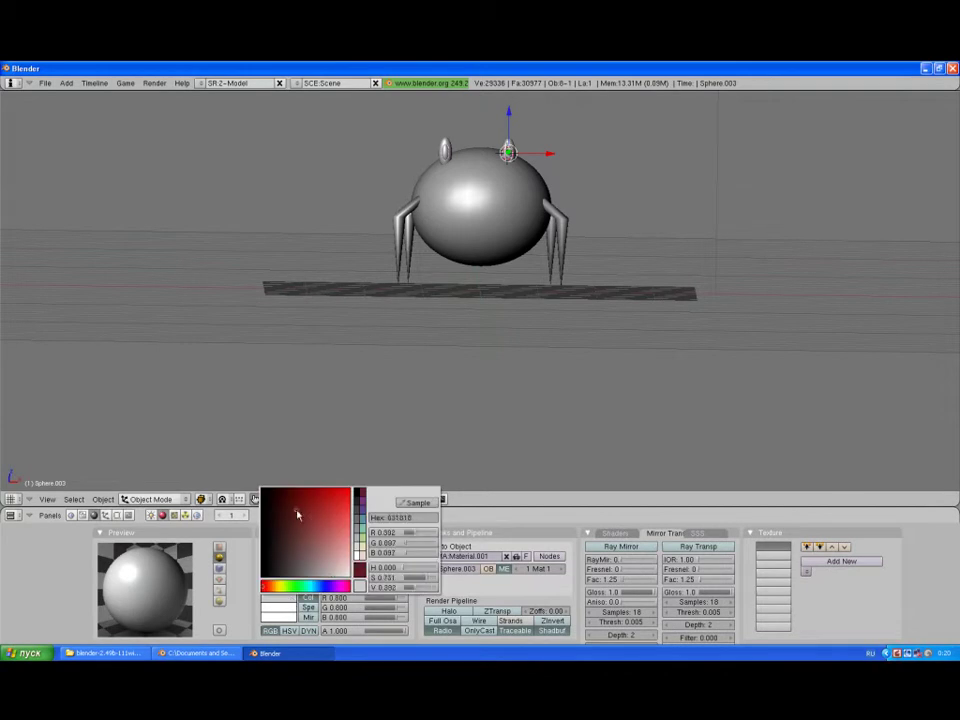
right_click(485, 212)
mouse_move(486, 208)
middle_mouse_down()
mouse_move(643, 218)
mouse_move(583, 279)
mouse_move(516, 273)
middle_mouse_up()
scroll(510, 244, "down", 1)
scroll(520, 230, "down", 1)
scroll(525, 221, "up", 1)
scroll(520, 260, "up", 2)
scroll(522, 254, "down", 1)
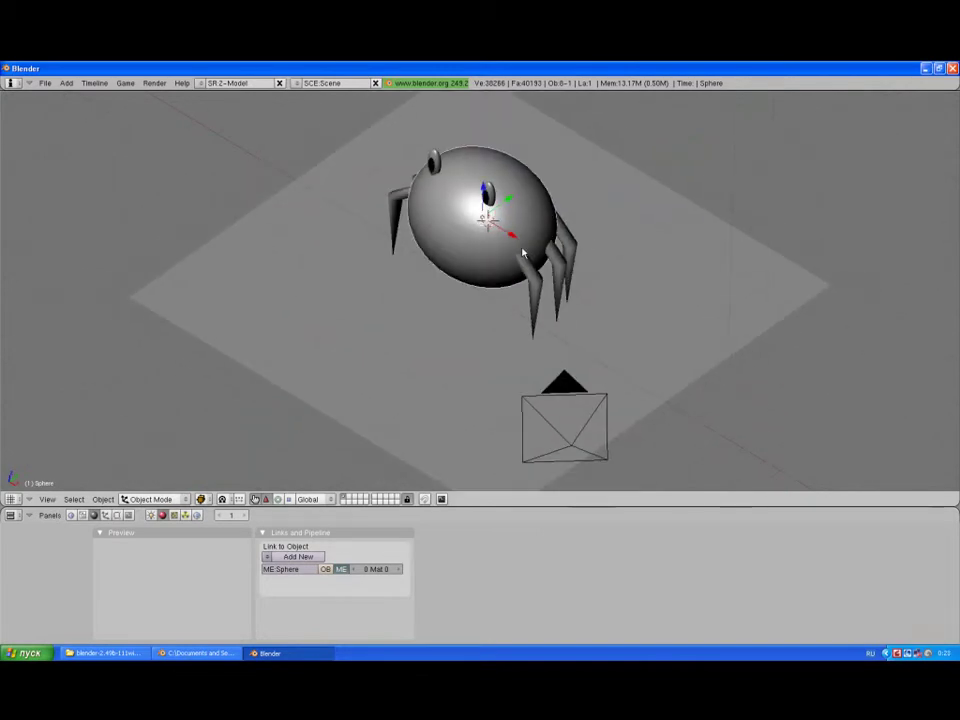
mouse_move(522, 254)
middle_mouse_down()
mouse_move(531, 289)
mouse_move(645, 313)
mouse_move(726, 263)
mouse_move(703, 259)
mouse_move(540, 311)
middle_mouse_up()
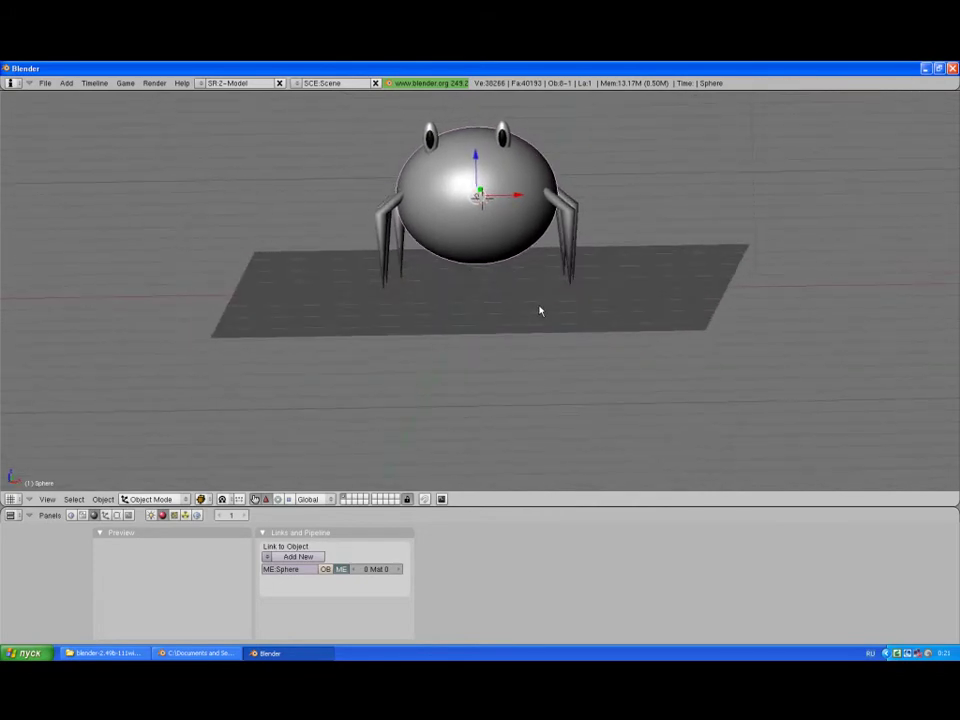
middle_click_drag(423, 307, 431, 286)
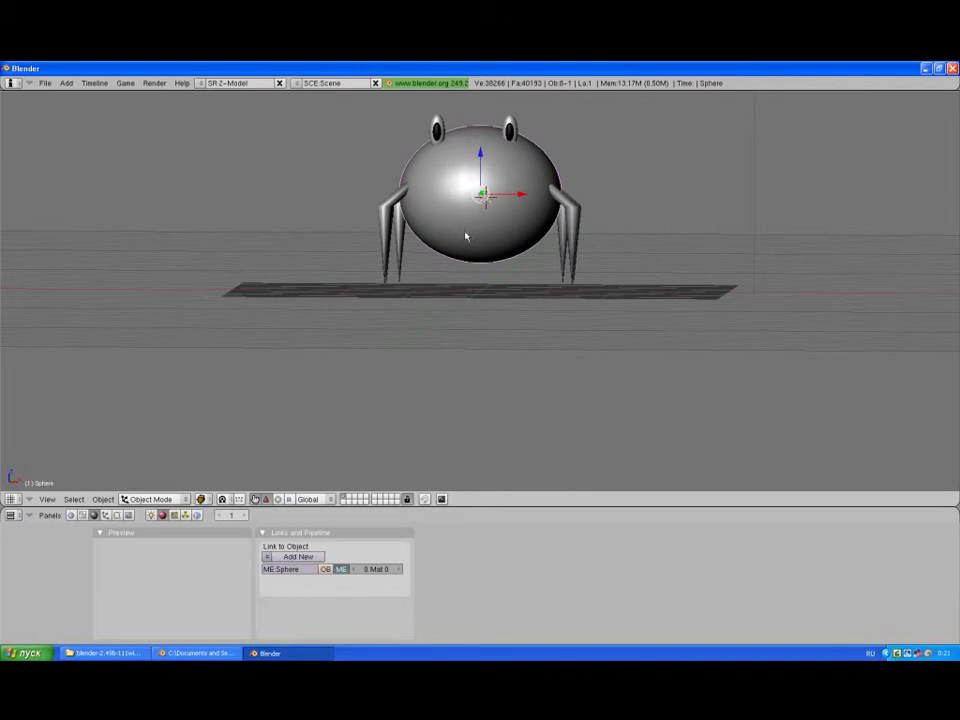
Step: In wireframe Edit Mode, delete a box-selected patch of faces at the body's front centre
key("Tab")
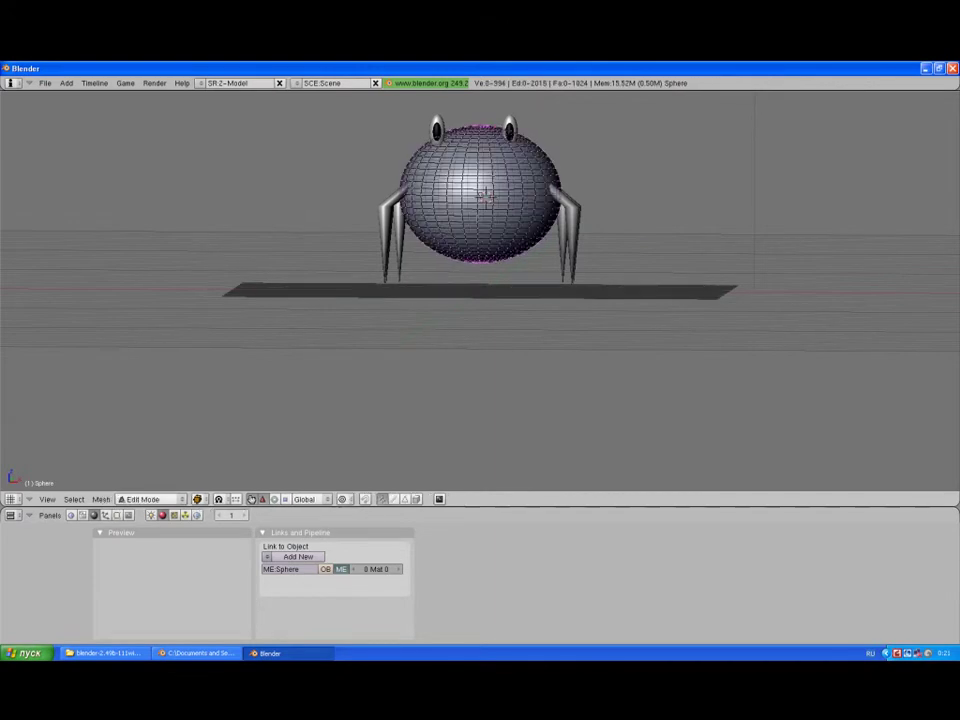
middle_click_drag(431, 286, 432, 279)
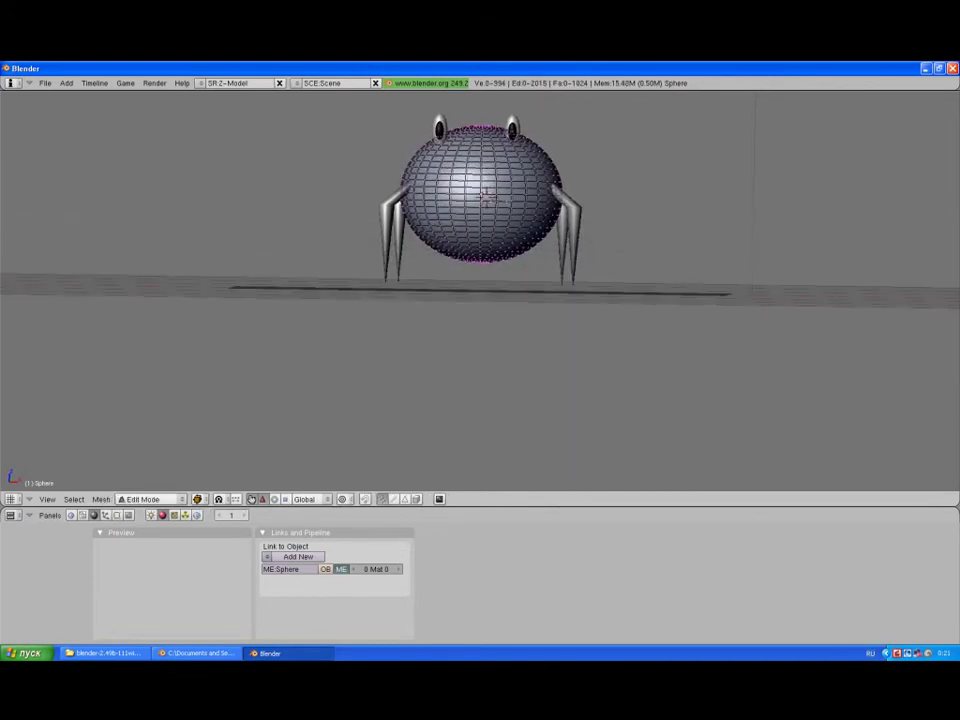
key("z")
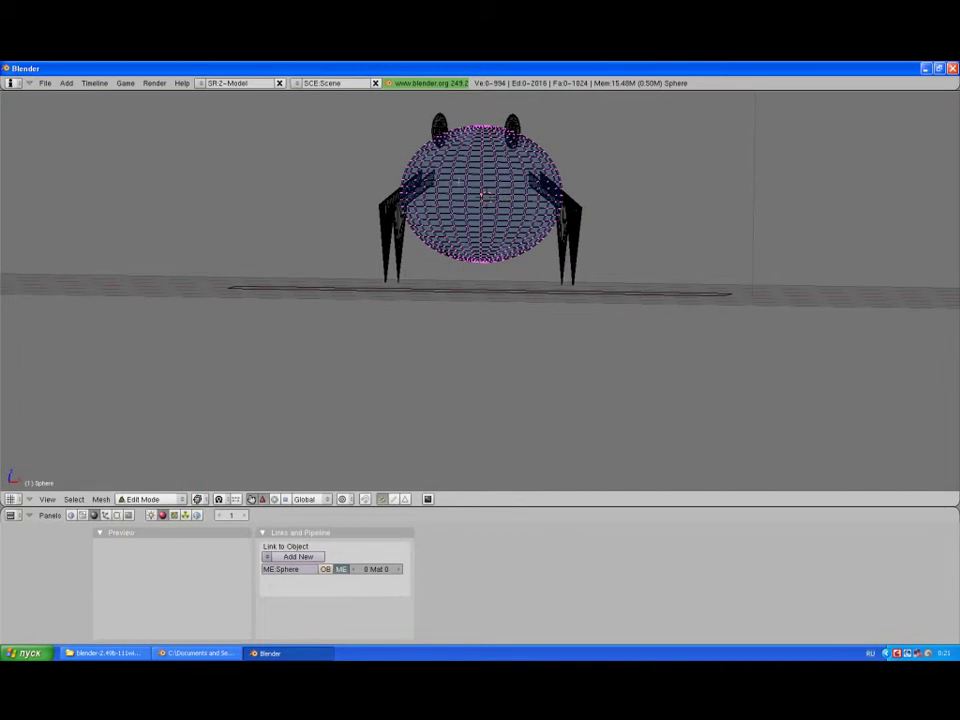
middle_click_drag(380, 150, 364, 140)
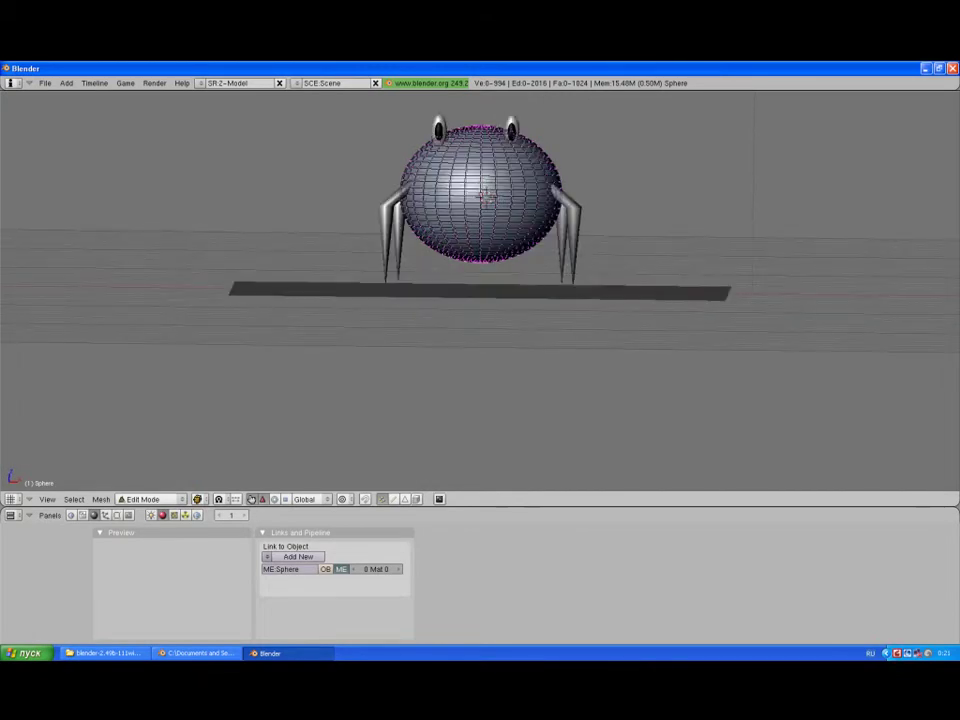
middle_click_drag(480, 400, 480, 385)
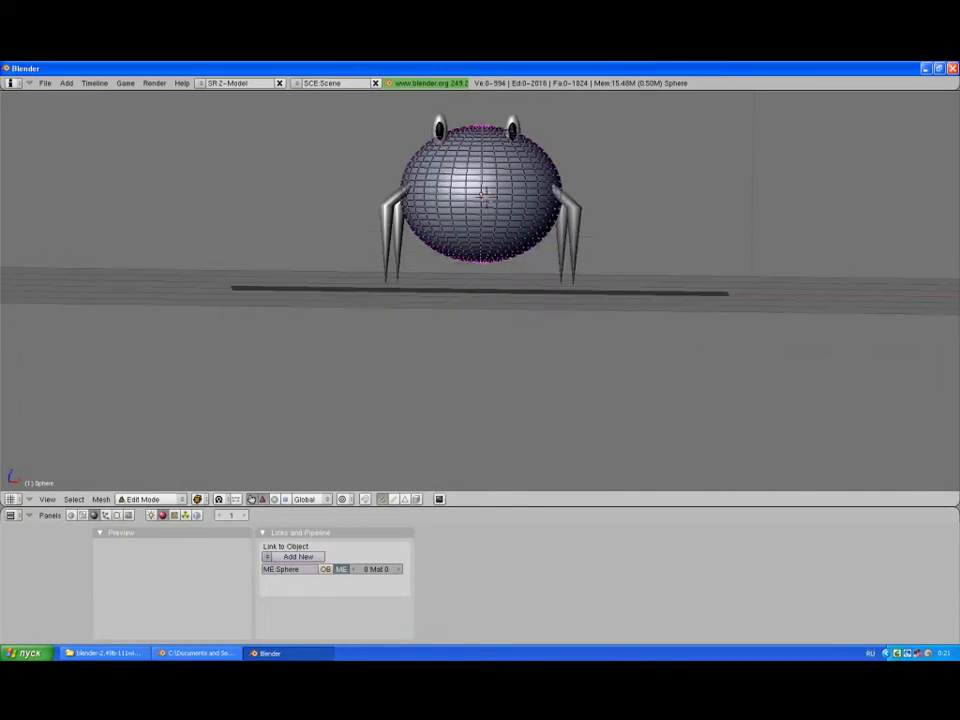
middle_click_drag(480, 385, 480, 375)
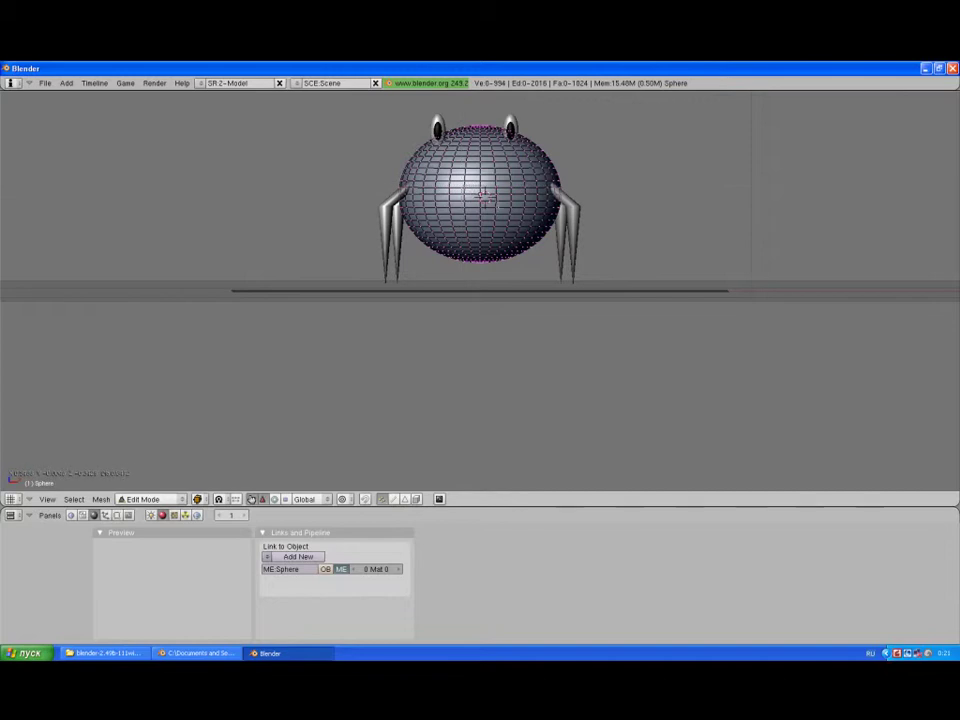
left_click_drag(463, 184, 497, 208)
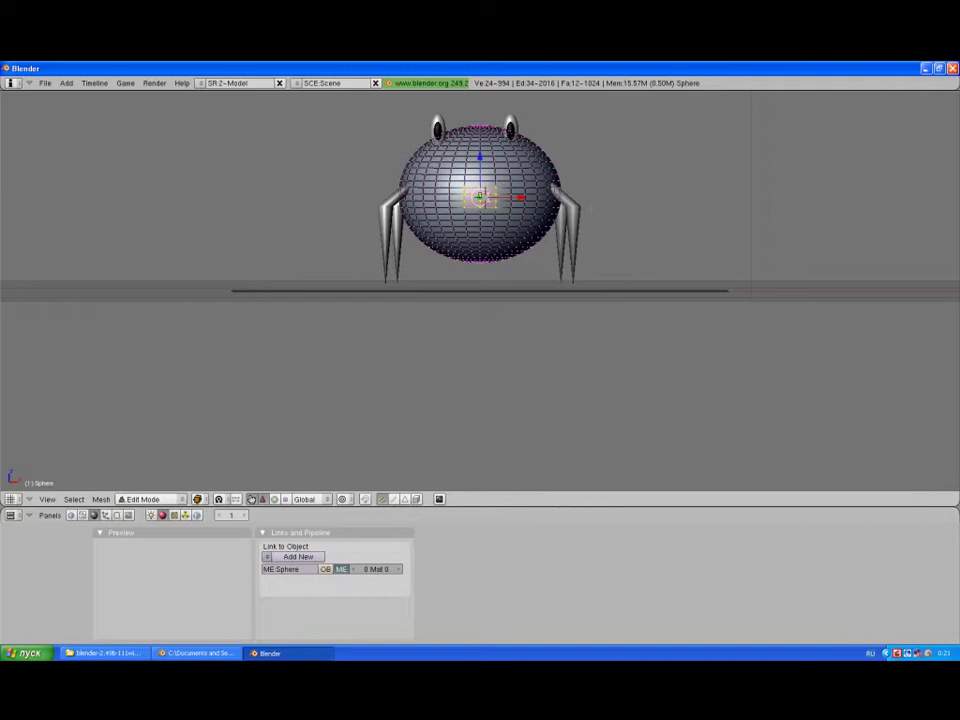
key("x")
left_click(556, 209)
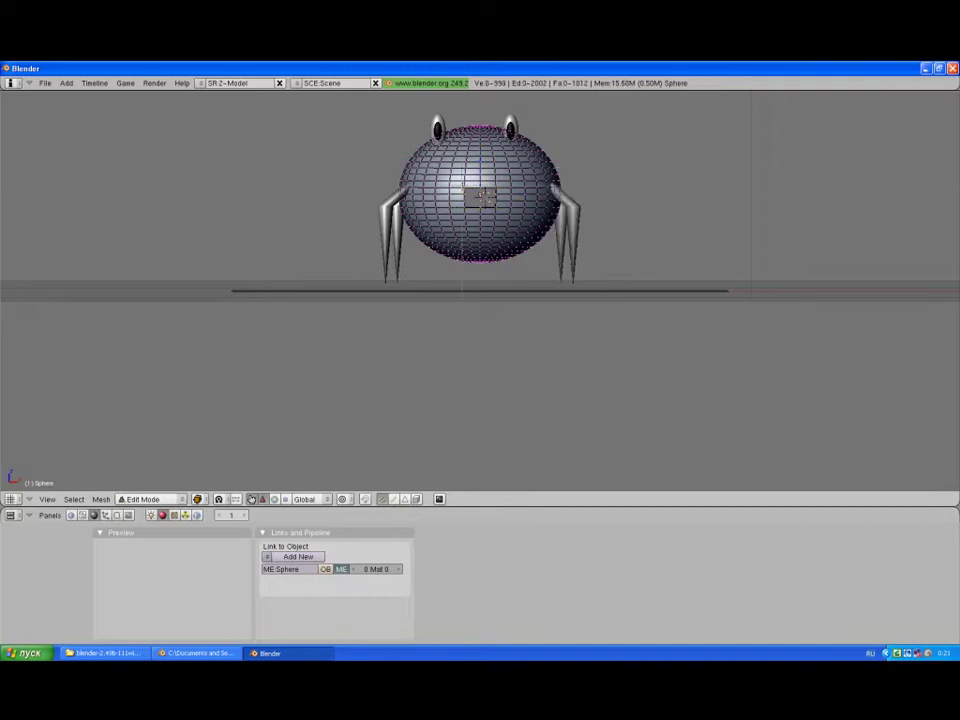
Step: Box-select another patch of faces on the body's lower front
mouse_move(360, 144)
middle_mouse_down()
mouse_move(104, 136)
mouse_move(300, 200)
middle_mouse_up()
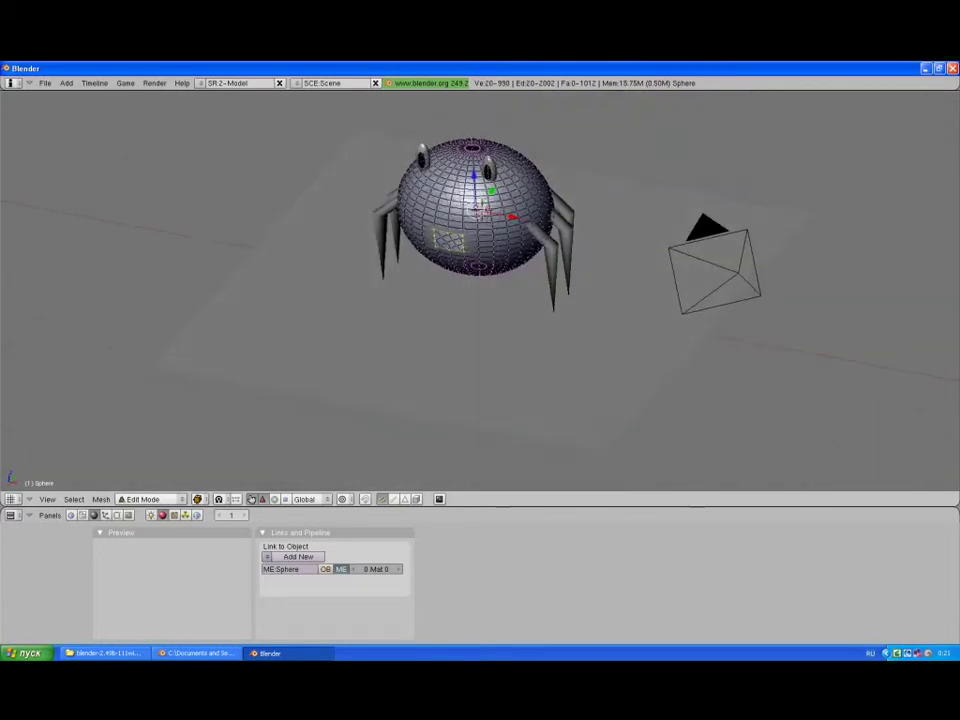
left_click_drag(434, 218, 466, 240)
mouse_move(370, 150)
middle_mouse_down()
mouse_move(398, 175)
mouse_move(478, 197)
middle_mouse_up()
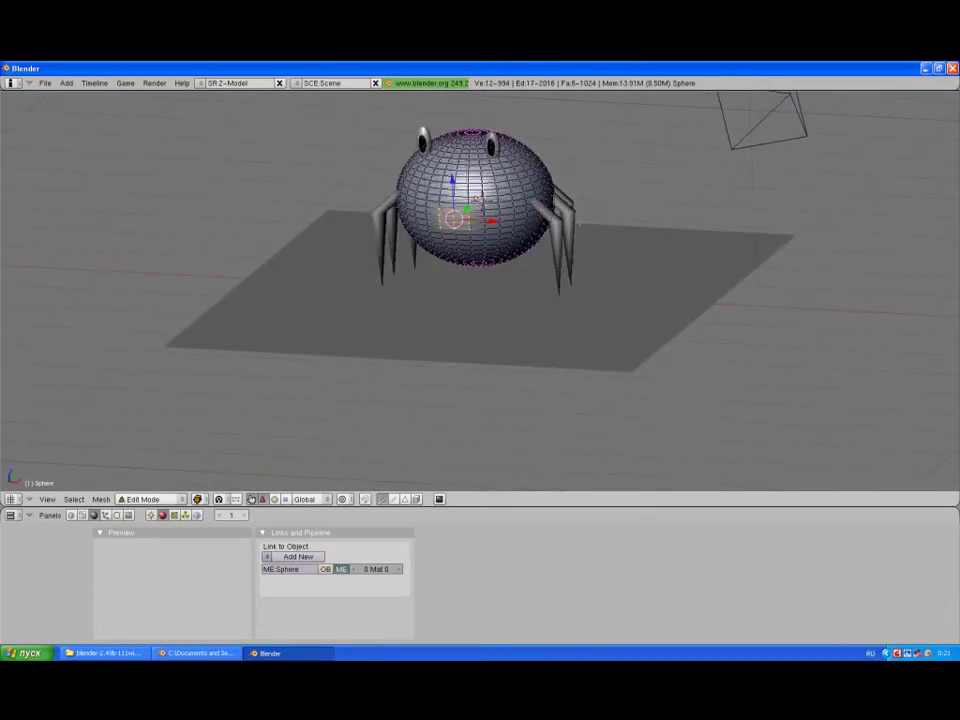
Step: Delete the selected lower-front faces from the body sphere
key("x")
left_click(548, 218)
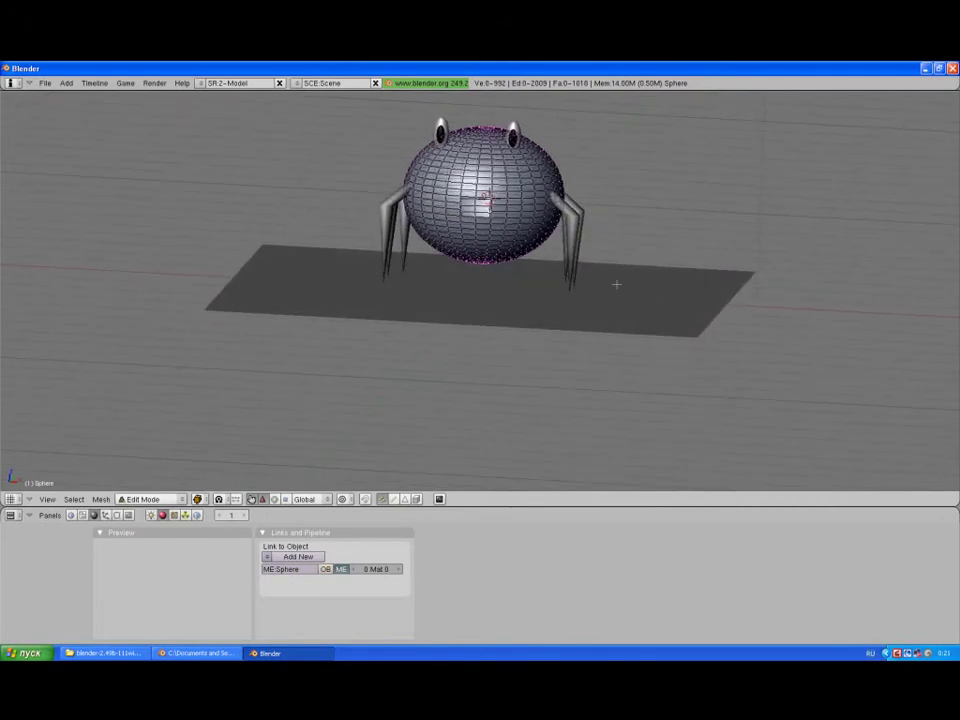
mouse_move(548, 218)
middle_mouse_down()
mouse_move(494, 280)
mouse_move(494, 268)
middle_mouse_up()
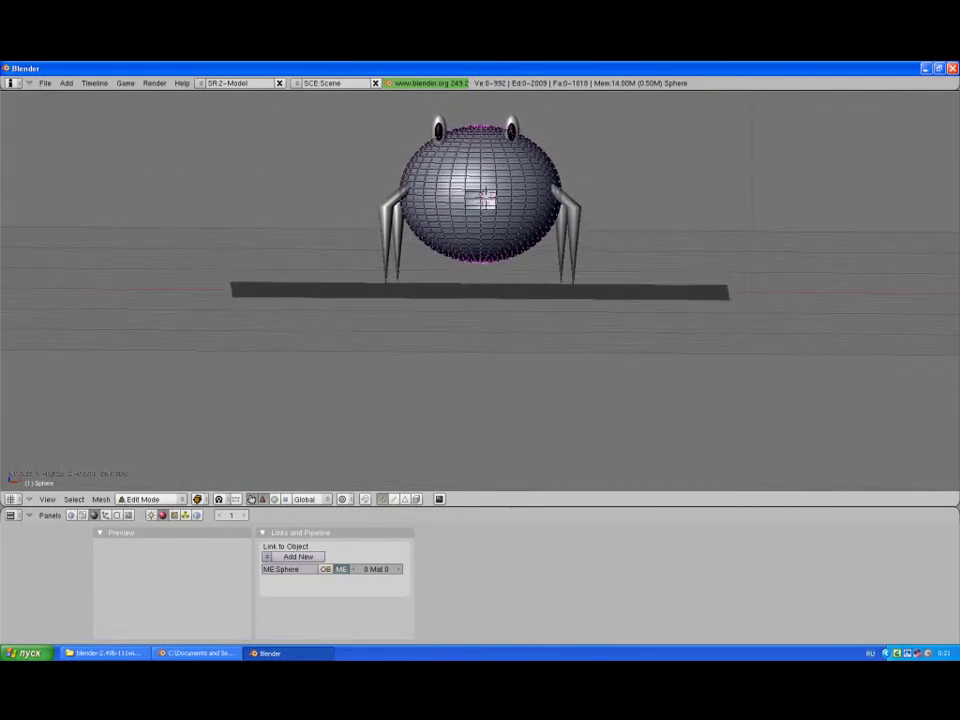
Step: Select the vertices near the opening and scale them down slightly
right_click(483, 197)
middle_click_drag(483, 197, 440, 300)
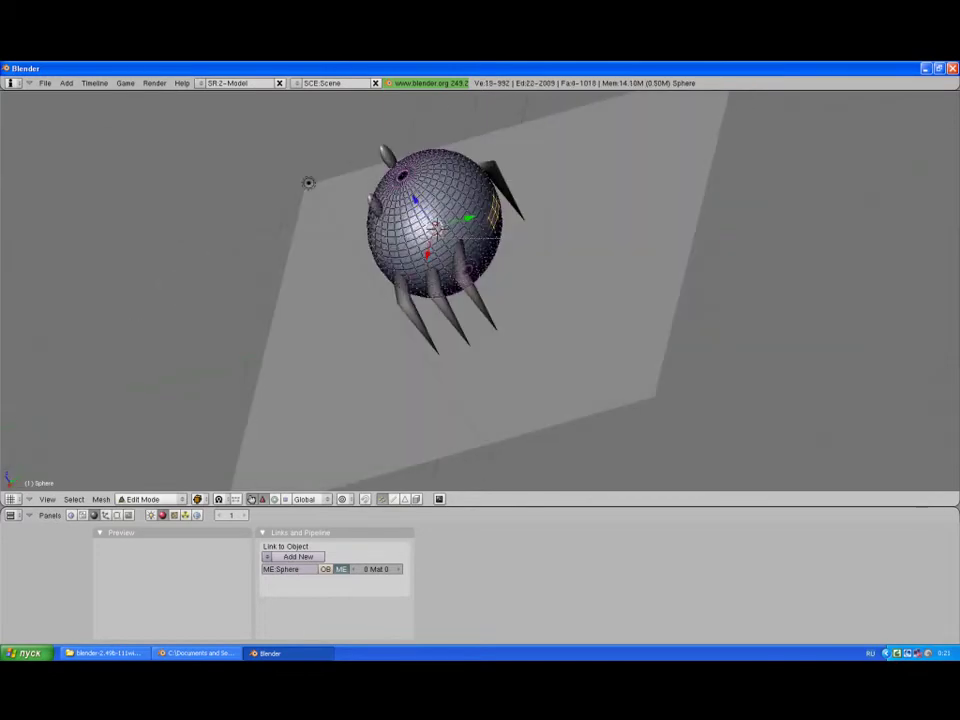
mouse_move(437, 228)
middle_mouse_down()
mouse_move(535, 291)
mouse_move(326, 295)
middle_mouse_up()
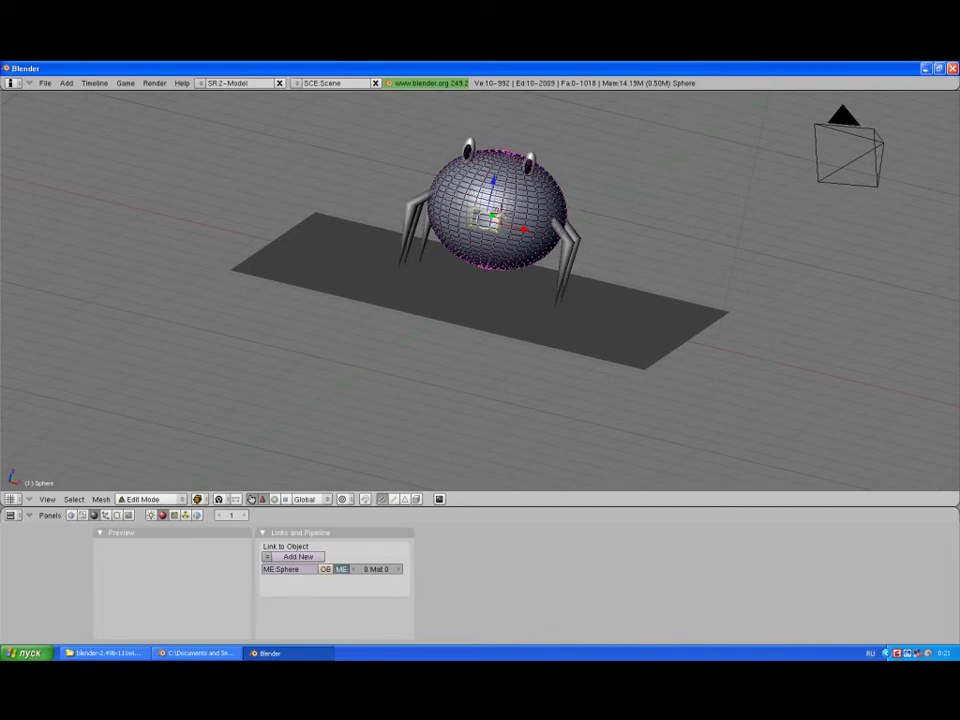
key("s")
left_click(487, 218)
middle_click_drag(487, 218, 520, 330)
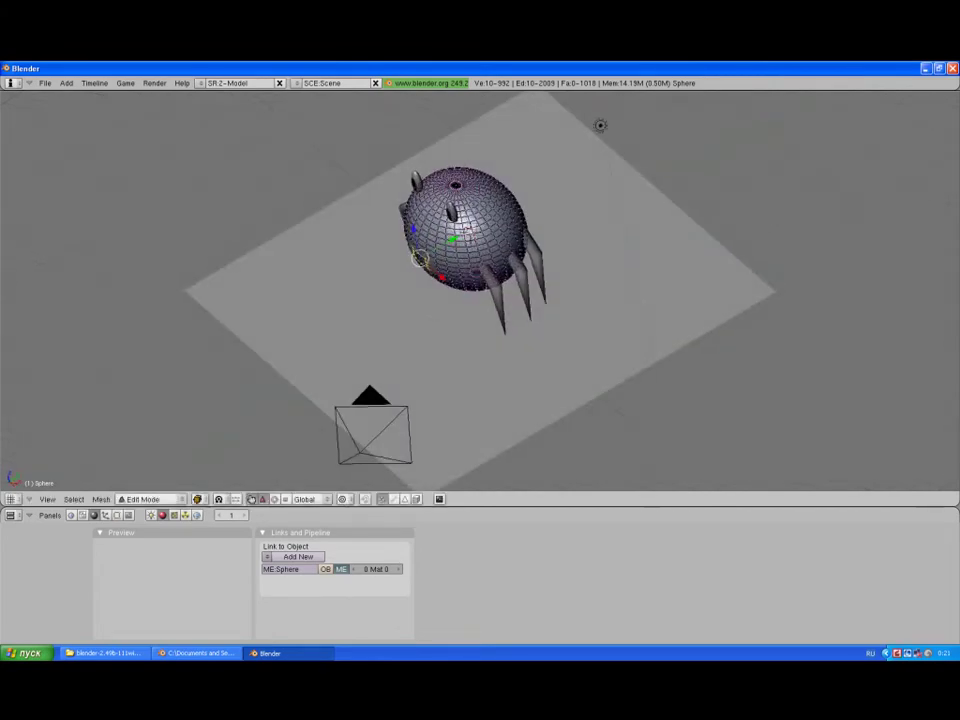
key("s")
key("Return")
Step: Scale the selected vertices down once more, then orbit until the camera is visible
mouse_move(520, 330)
middle_mouse_down()
mouse_move(540, 280)
mouse_move(520, 200)
mouse_move(480, 230)
mouse_move(480, 300)
middle_mouse_up()
key("s")
key("Return")
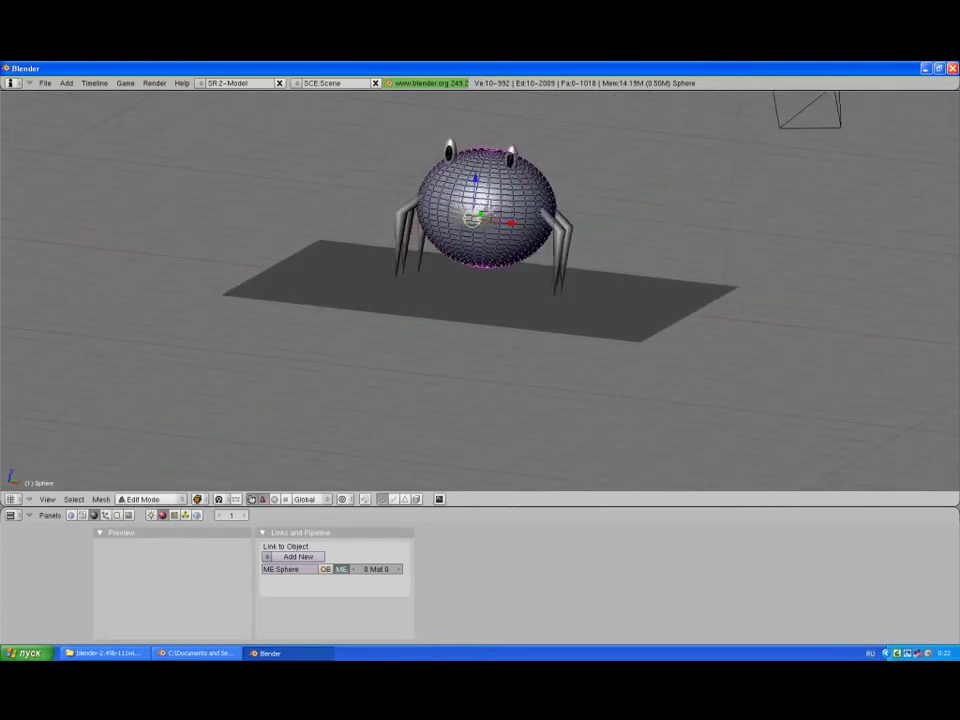
middle_click_drag(540, 300, 549, 290)
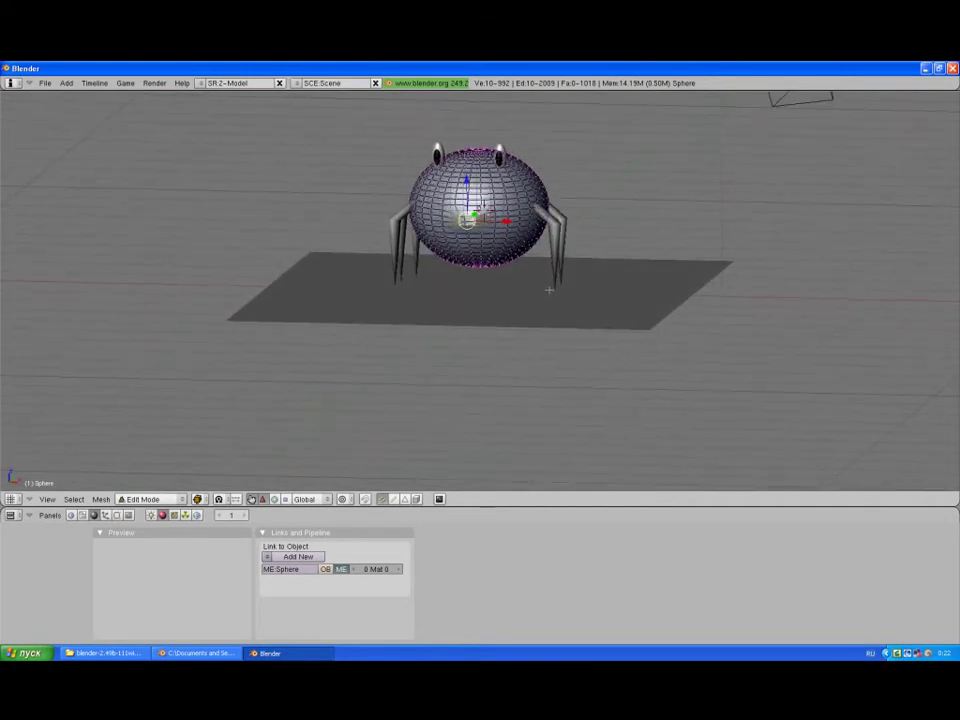
middle_click_drag(549, 290, 530, 300)
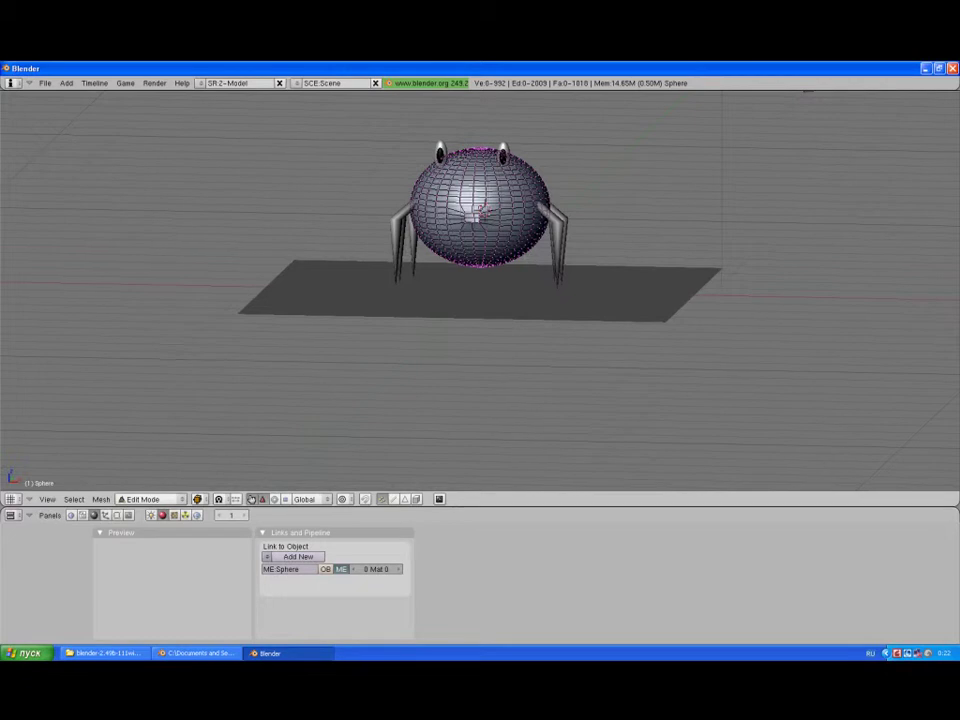
middle_click_drag(480, 300, 378, 312)
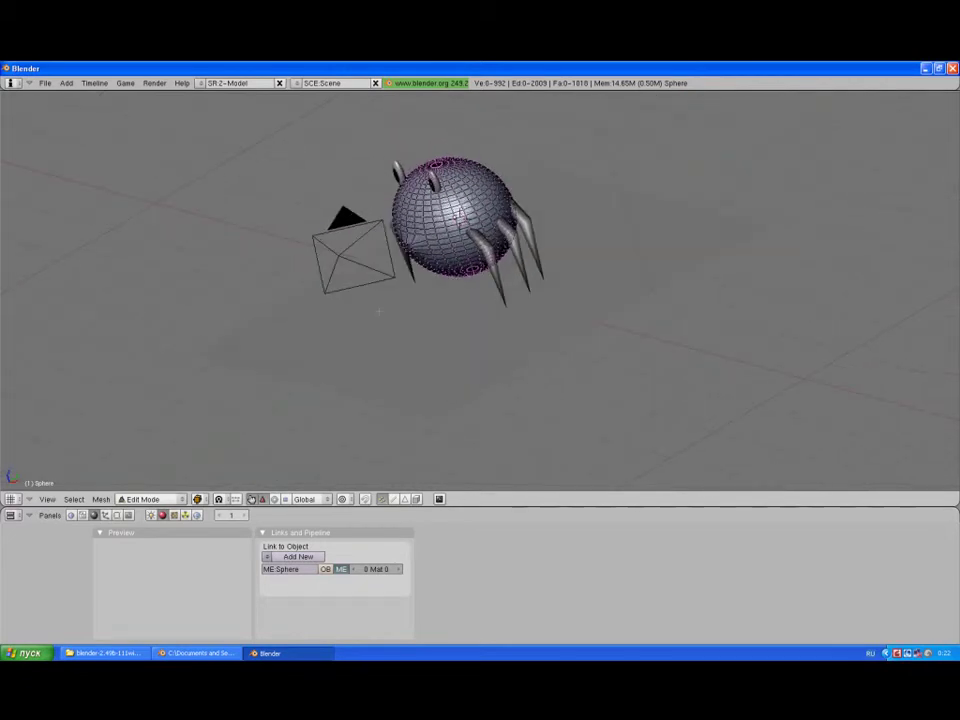
Step: Move a leg's base vertex ring along Y and widen it
right_click(408, 247, "alt")
key("g")
key("y")
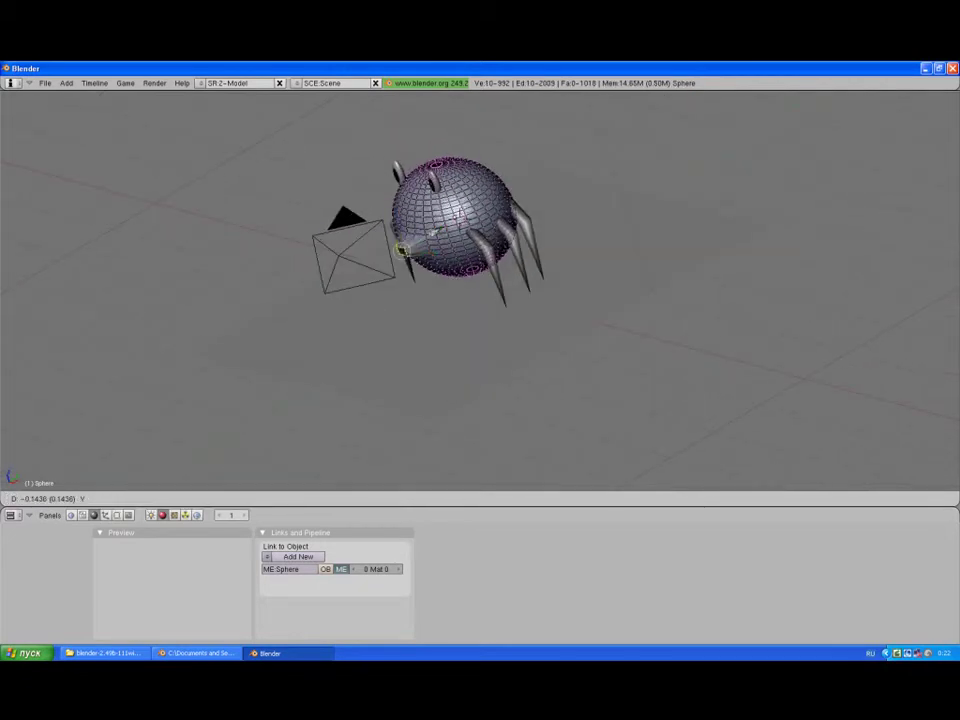
key("Return")
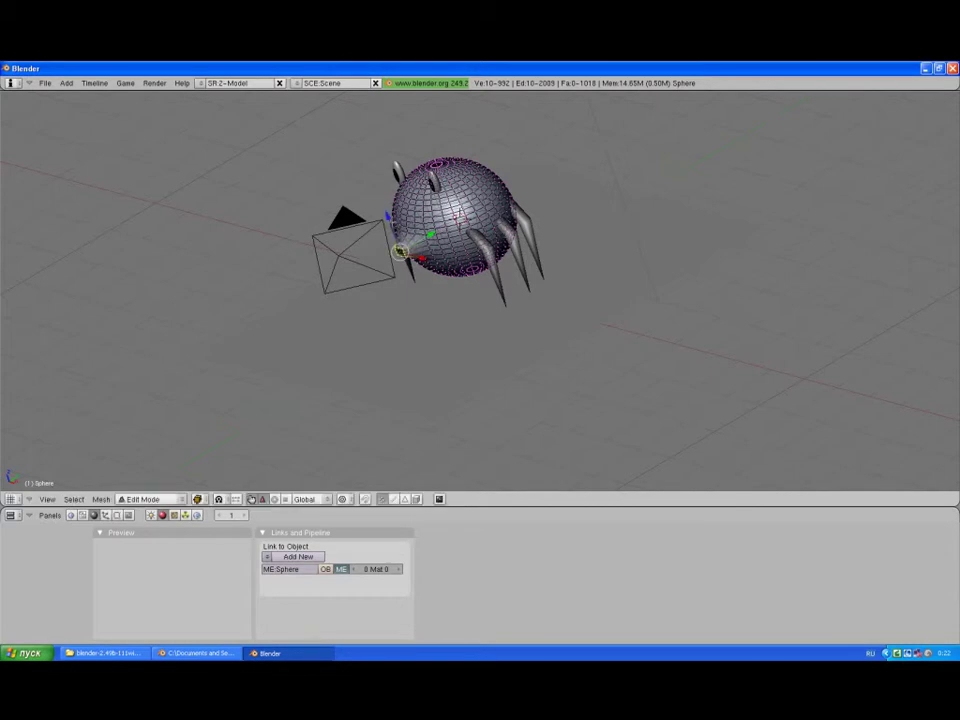
left_click(274, 499)
left_click_drag(399, 247, 405, 246)
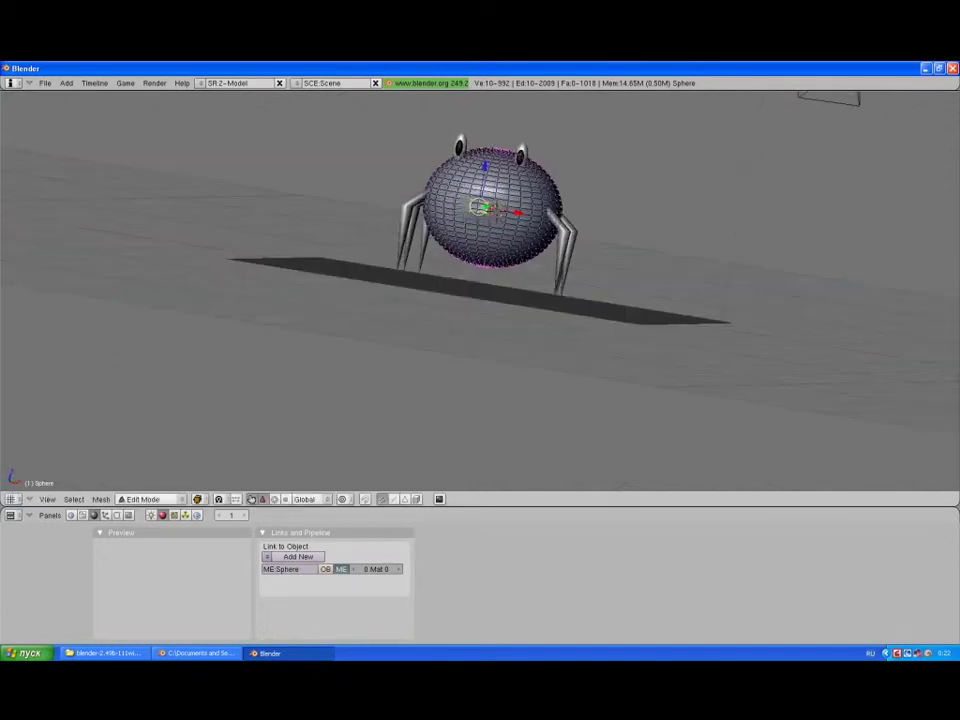
Step: Rescale the ring, return to Object Mode, and bring up the Add > Mesh list
middle_click_drag(480, 300, 480, 340)
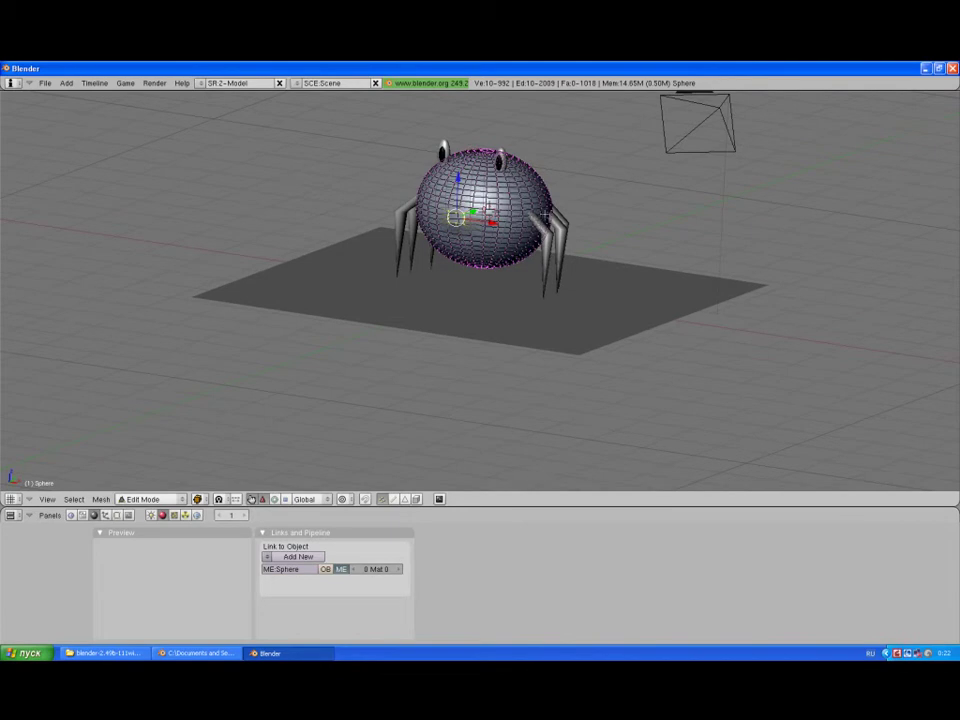
key("s")
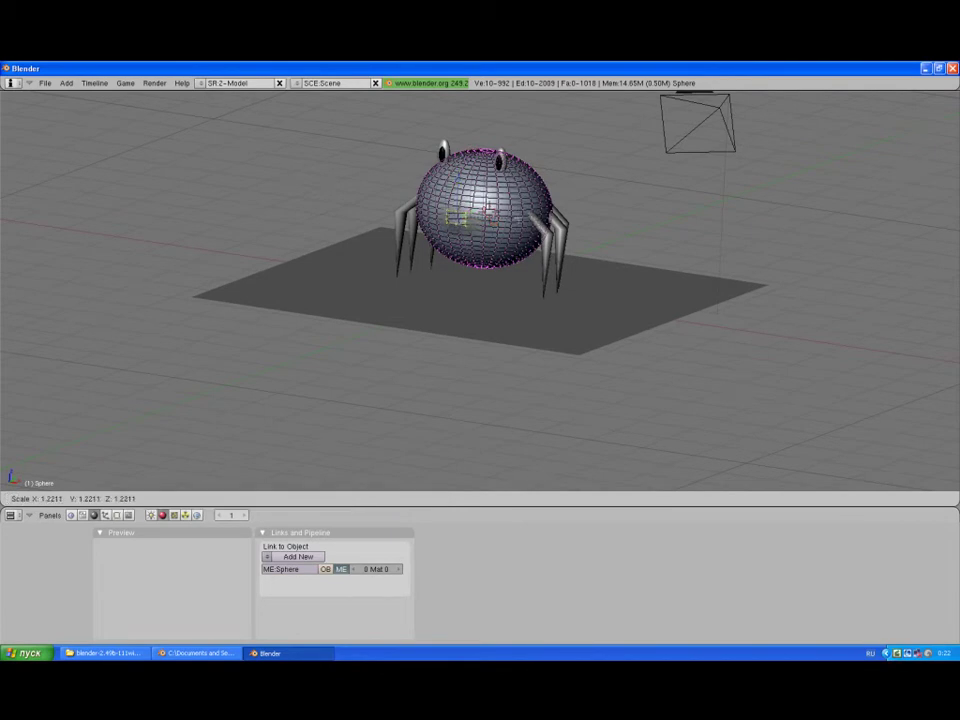
left_click(522, 218)
mouse_move(522, 218)
middle_mouse_down()
mouse_move(511, 246)
mouse_move(500, 229)
mouse_move(332, 294)
mouse_move(470, 262)
mouse_move(484, 283)
mouse_move(505, 268)
middle_mouse_up()
key("Tab")
key("space")
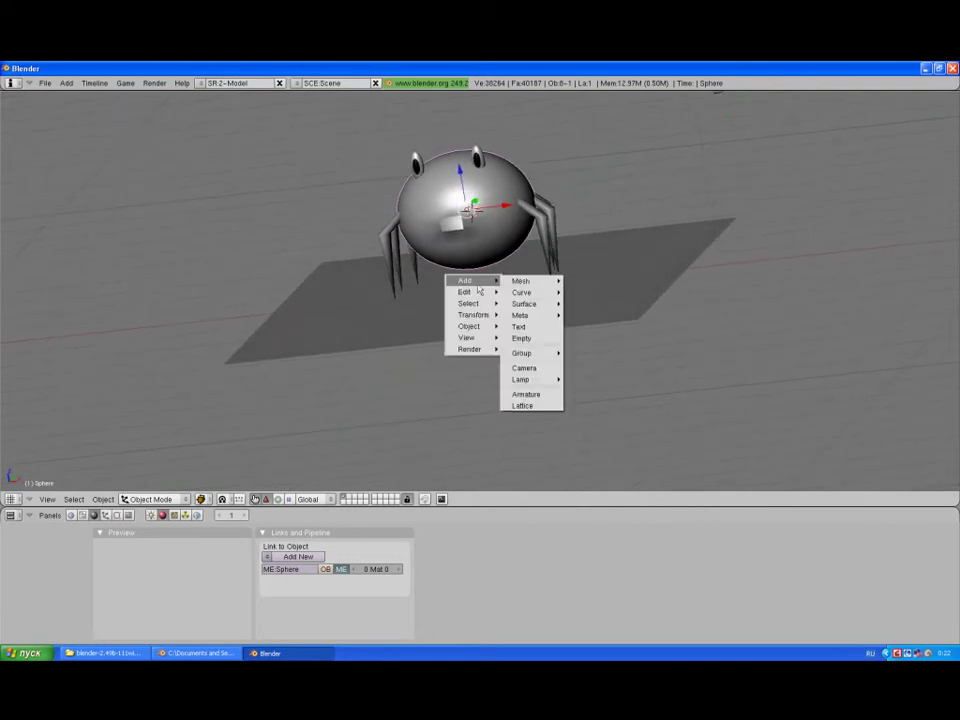
mouse_move(521, 281)
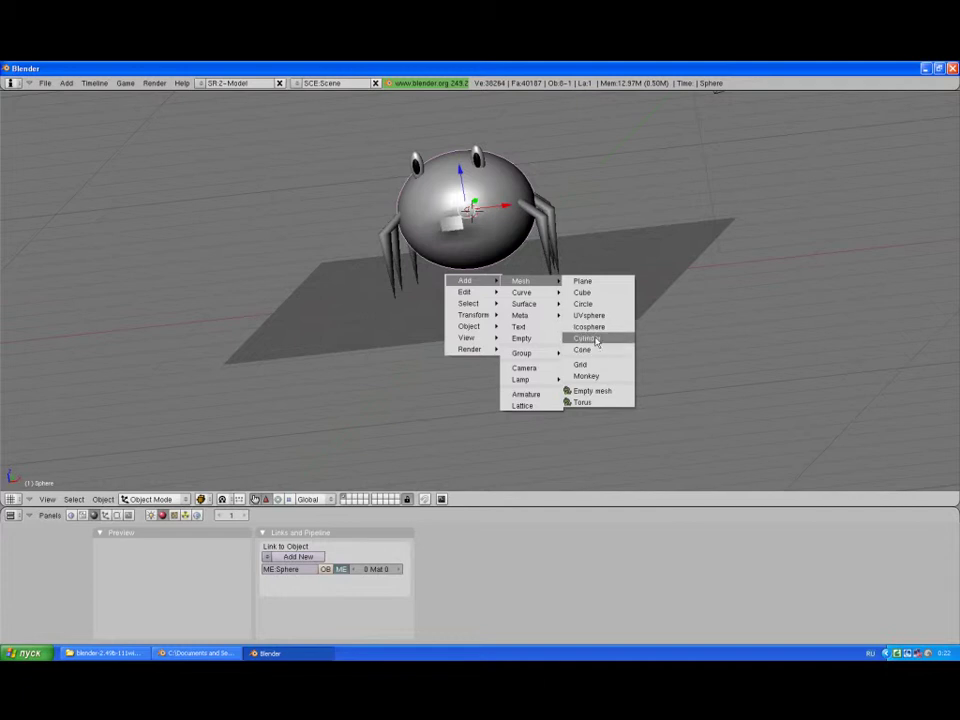
Step: Add a UV sphere with default segments and rings, placed left of the spider's body
left_click(590, 316)
left_click(640, 323)
mouse_move(643, 321)
middle_mouse_down()
mouse_move(621, 285)
mouse_move(540, 287)
middle_mouse_up()
left_click_drag(503, 224, 429, 283)
mouse_move(429, 283)
middle_mouse_down()
mouse_move(729, 270)
mouse_move(555, 261)
mouse_move(377, 328)
mouse_move(386, 341)
middle_mouse_up()
Step: Smooth-shade the new sphere and delete its right half in Edit Mode
key("Tab")
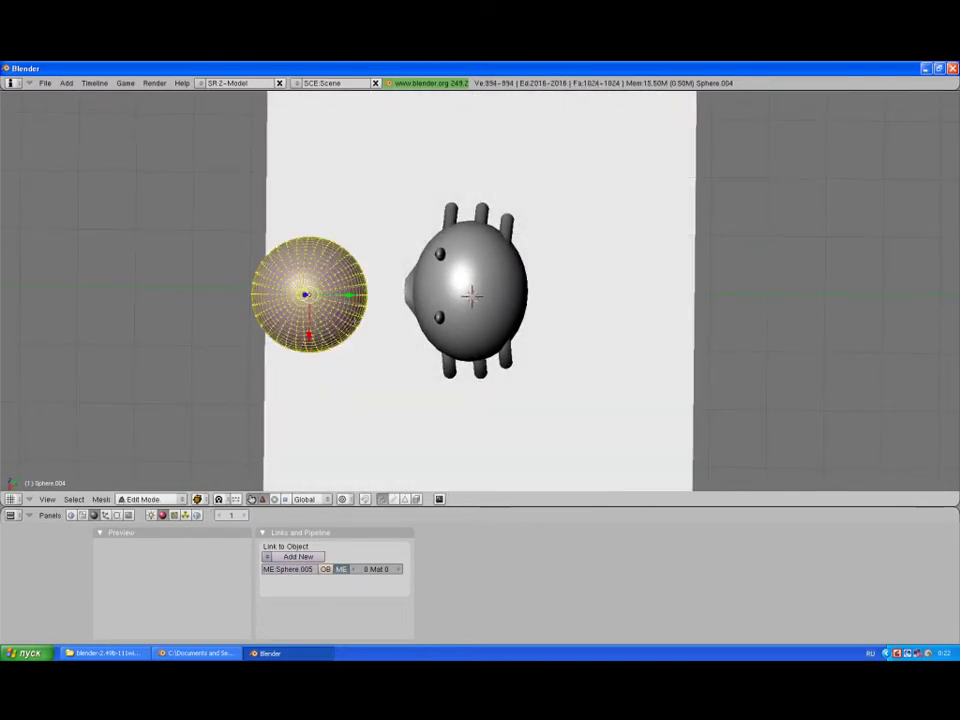
key("w")
left_click(305, 322)
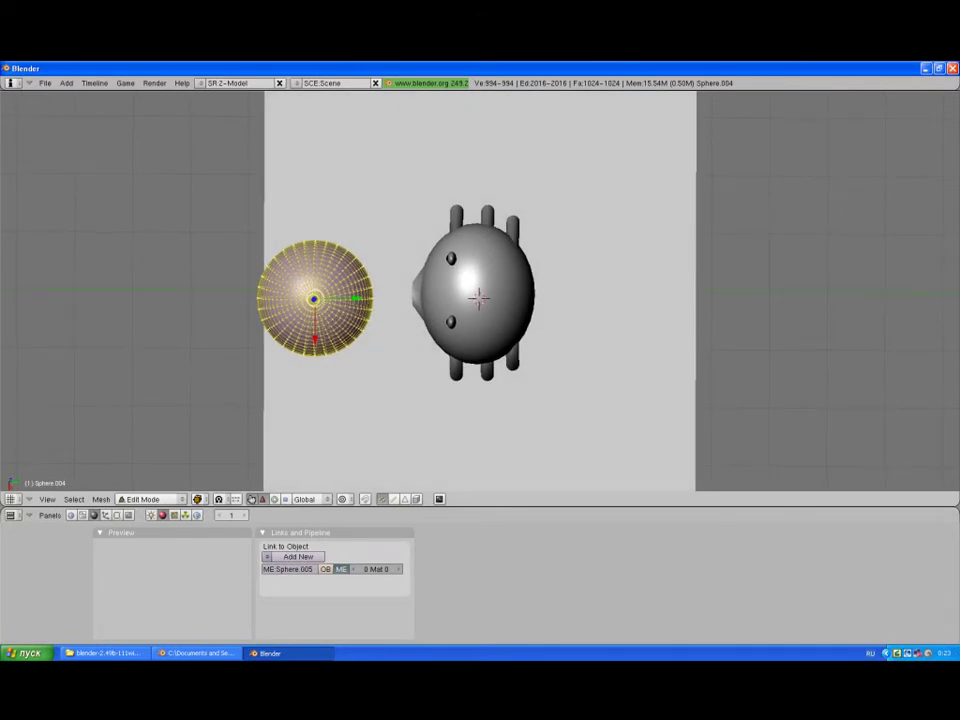
key("a")
key("b")
left_click_drag(454, 208, 312, 412)
key("x")
key("Return")
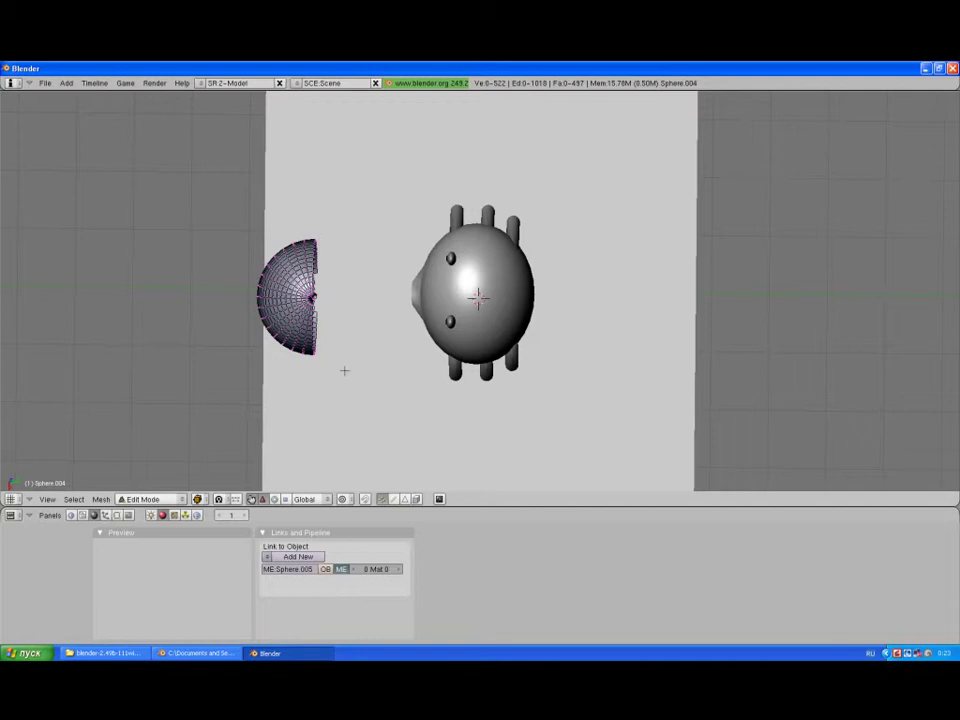
Step: Scale the half-sphere to about 0.96, rotate it roughly 180° toward the body, and exit Edit Mode
key("a")
key("s")
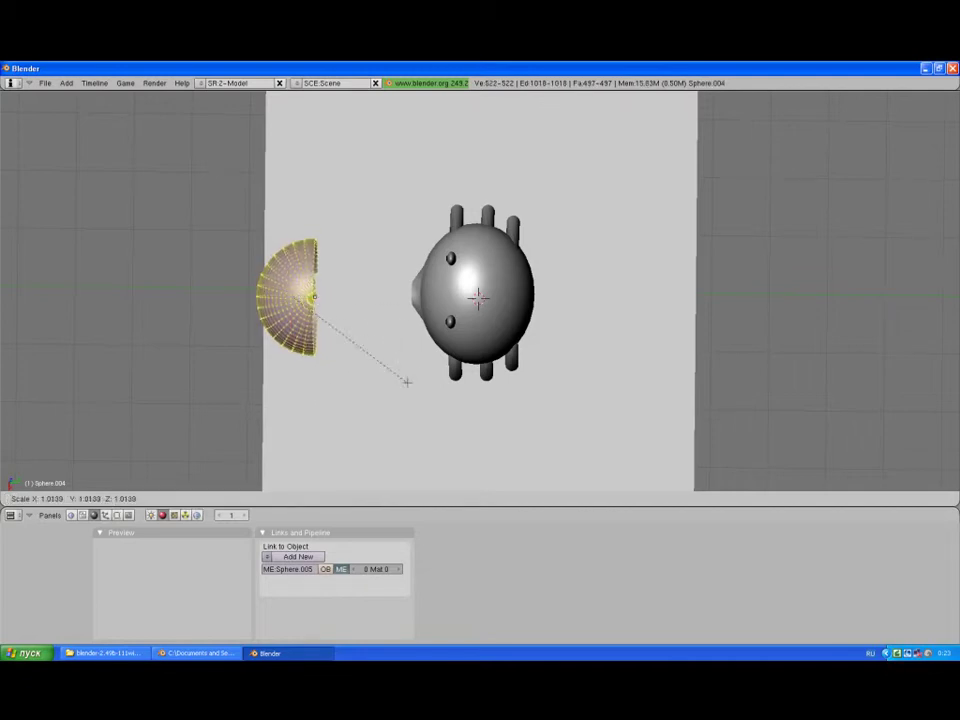
left_click(416, 352)
key("r")
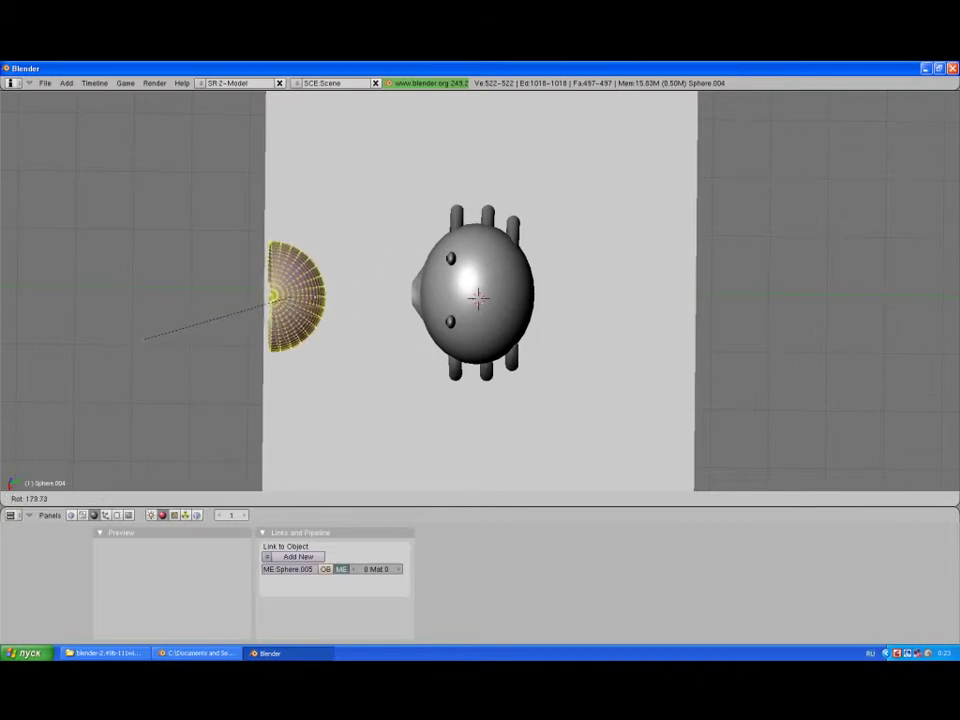
left_click(145, 337)
left_click(275, 499)
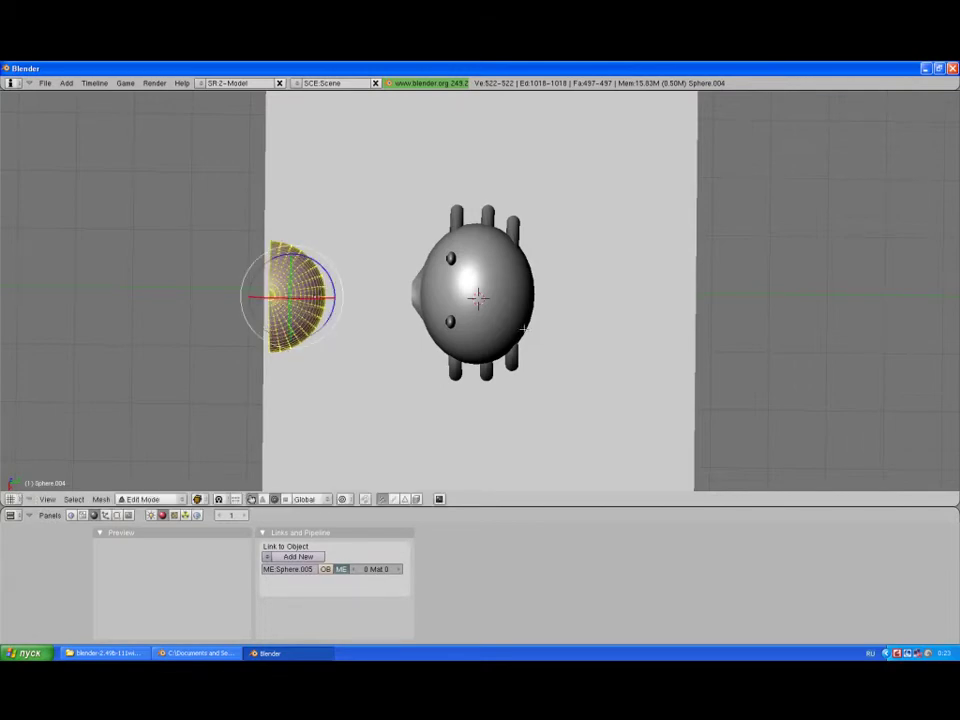
key("a")
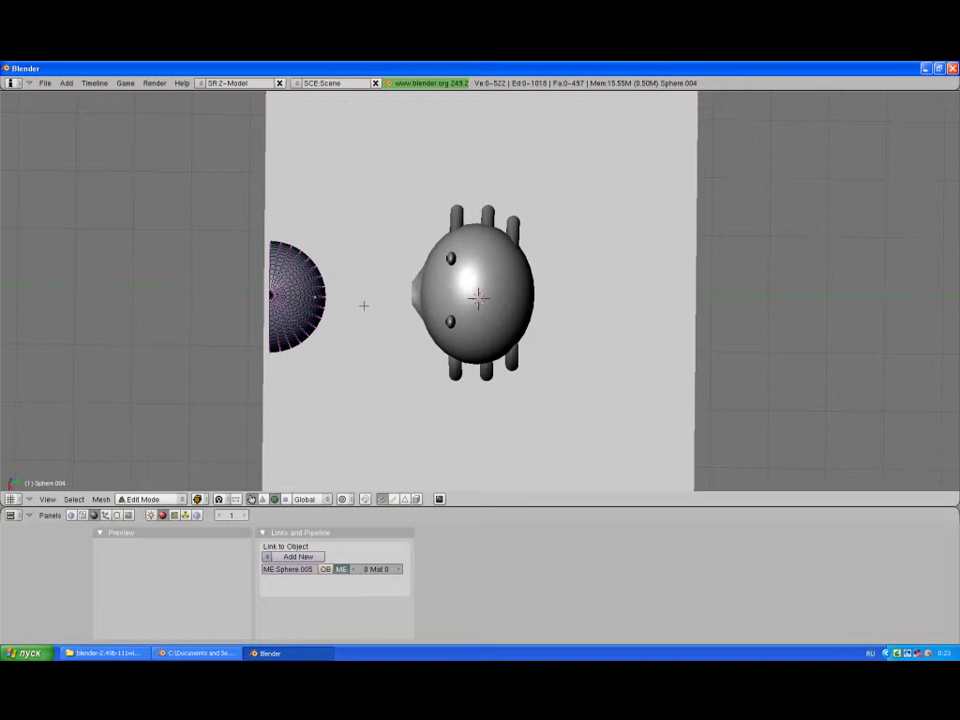
key("a")
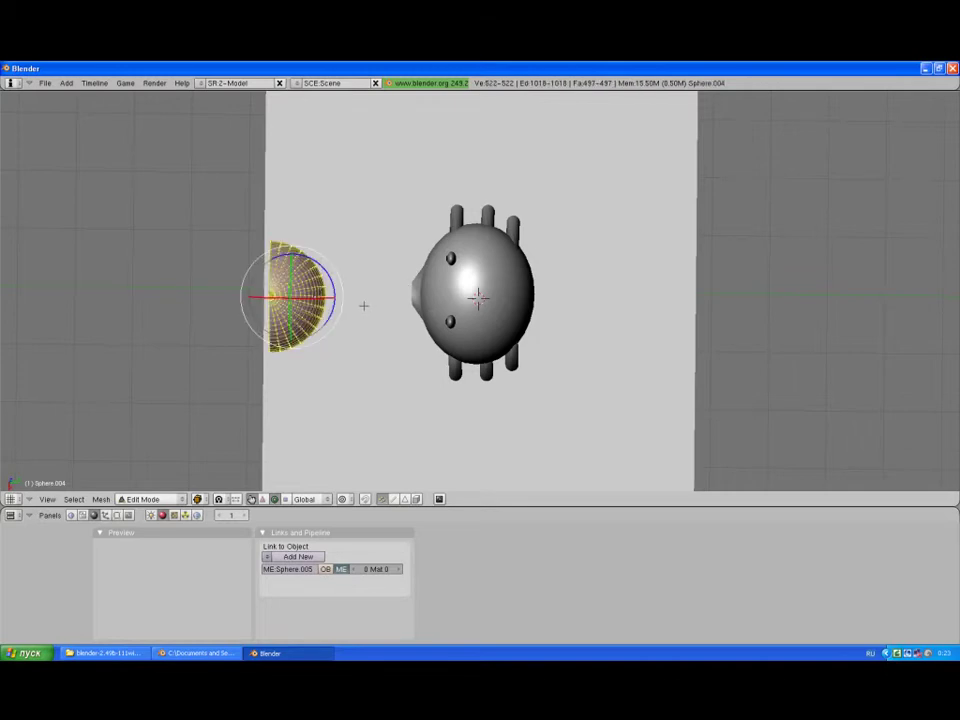
key("Tab")
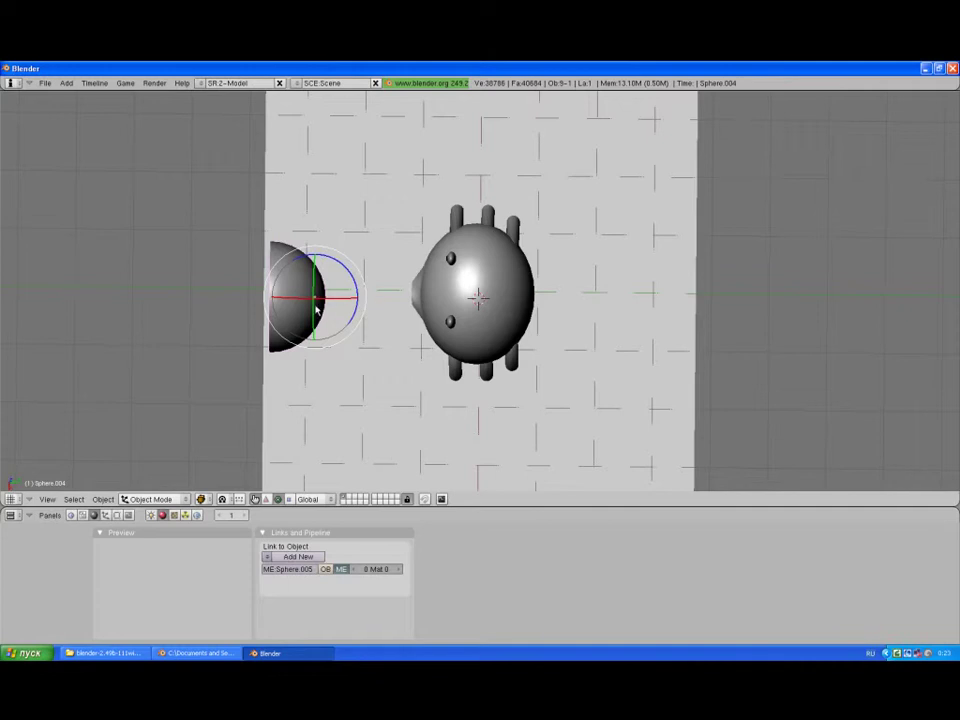
Step: Shrink the half-sphere and move it toward the spider's body
key("s")
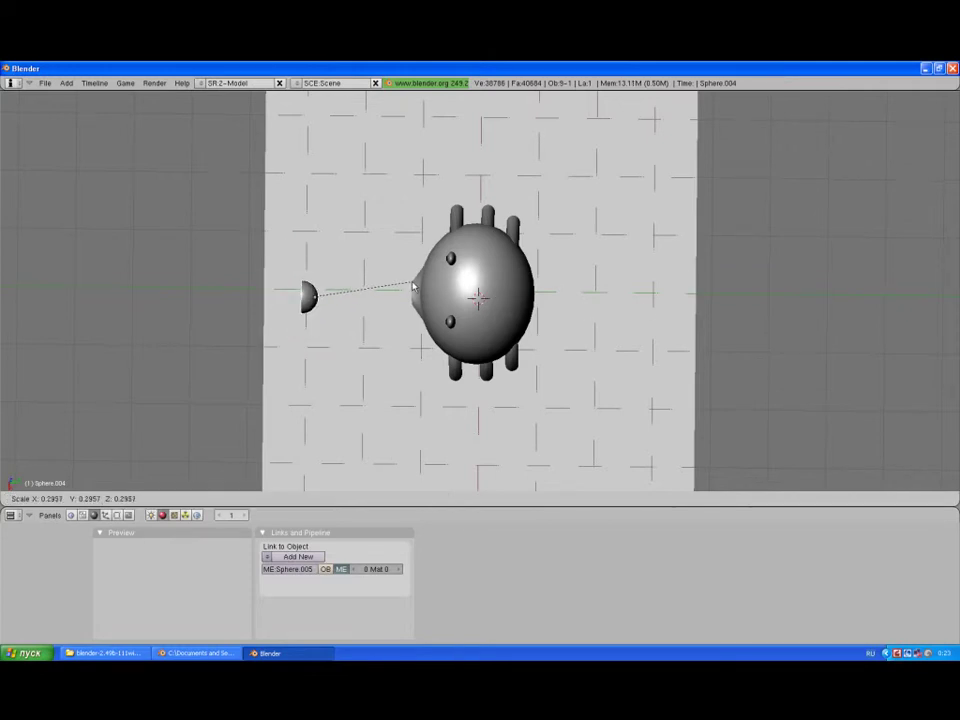
left_click(416, 279)
left_click(267, 499)
left_click_drag(350, 296, 463, 305)
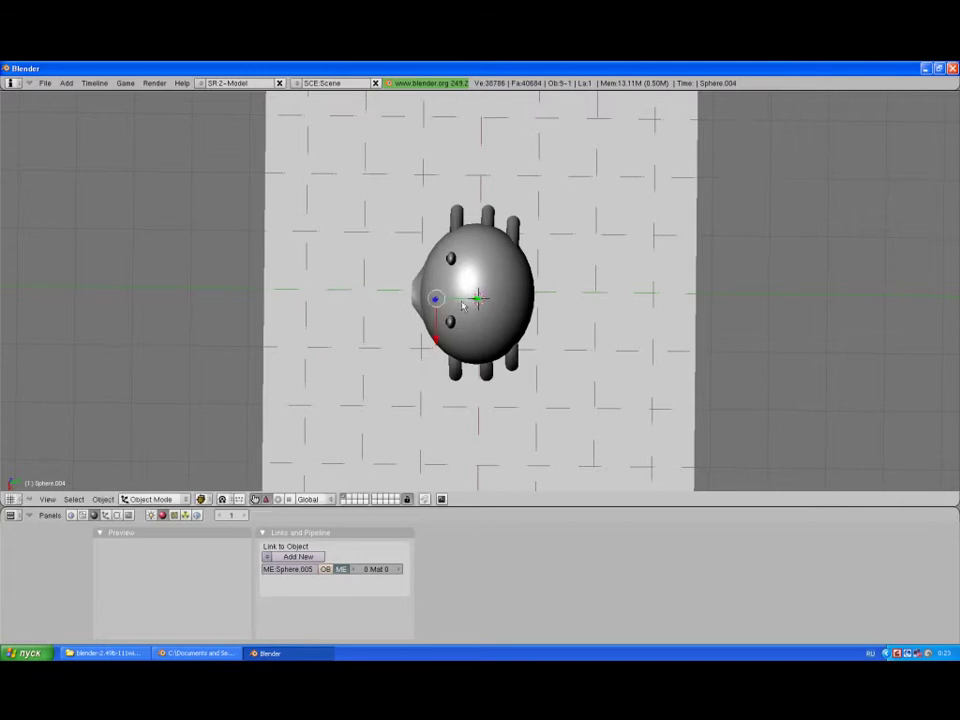
Step: In wireframe, resize the half-sphere and position it in the body's front hole
mouse_move(435, 340)
middle_mouse_down()
mouse_move(660, 266)
mouse_move(602, 304)
mouse_move(615, 313)
mouse_move(508, 291)
middle_mouse_up()
key("z")
scroll(508, 291, "up", 5)
middle_click_drag(461, 199, 476, 253)
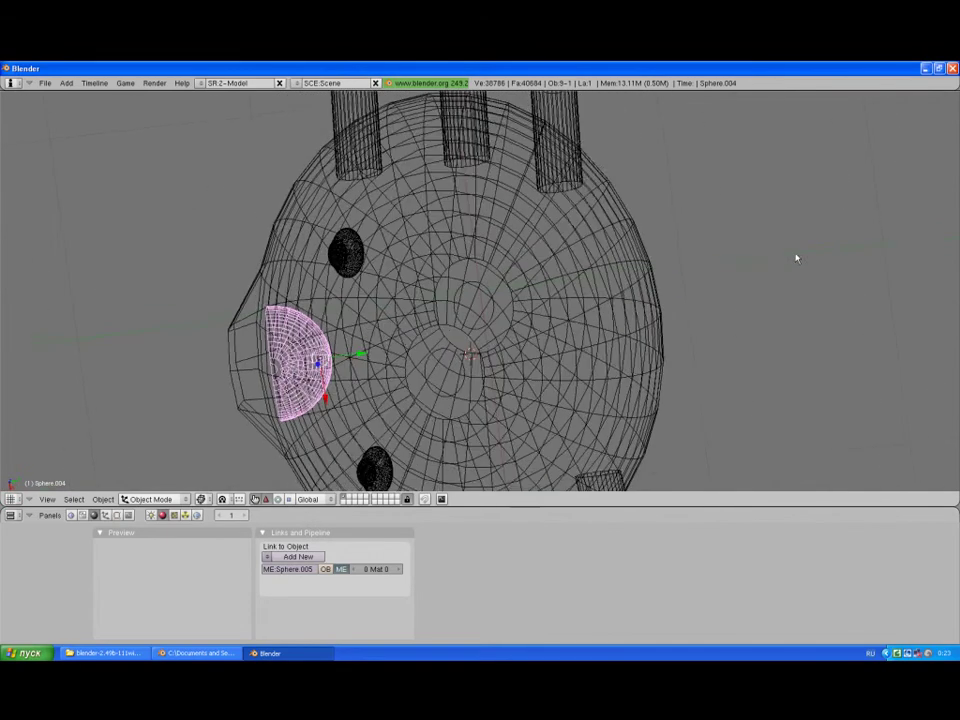
middle_click_drag(795, 257, 790, 271)
key("s")
left_click(336, 353)
key("s")
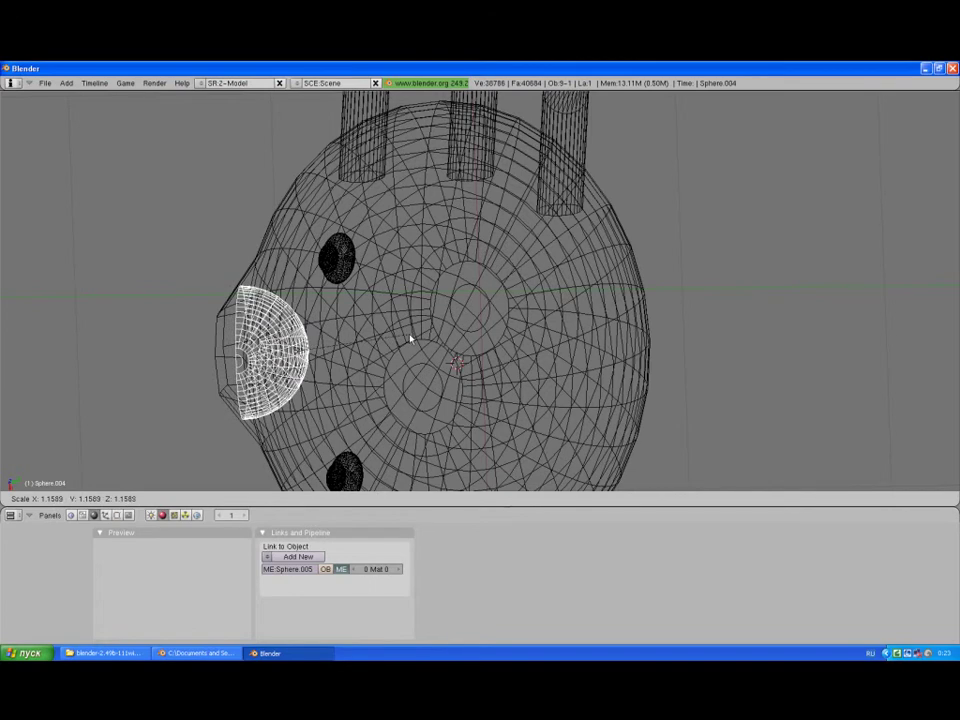
left_click(410, 340)
key("g")
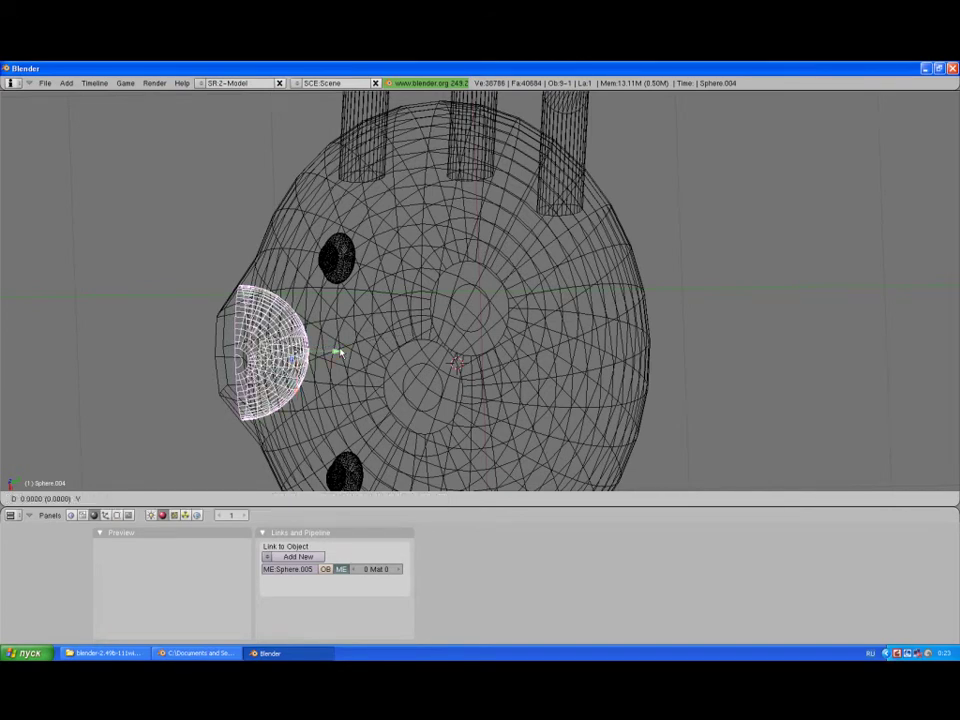
left_click(336, 353)
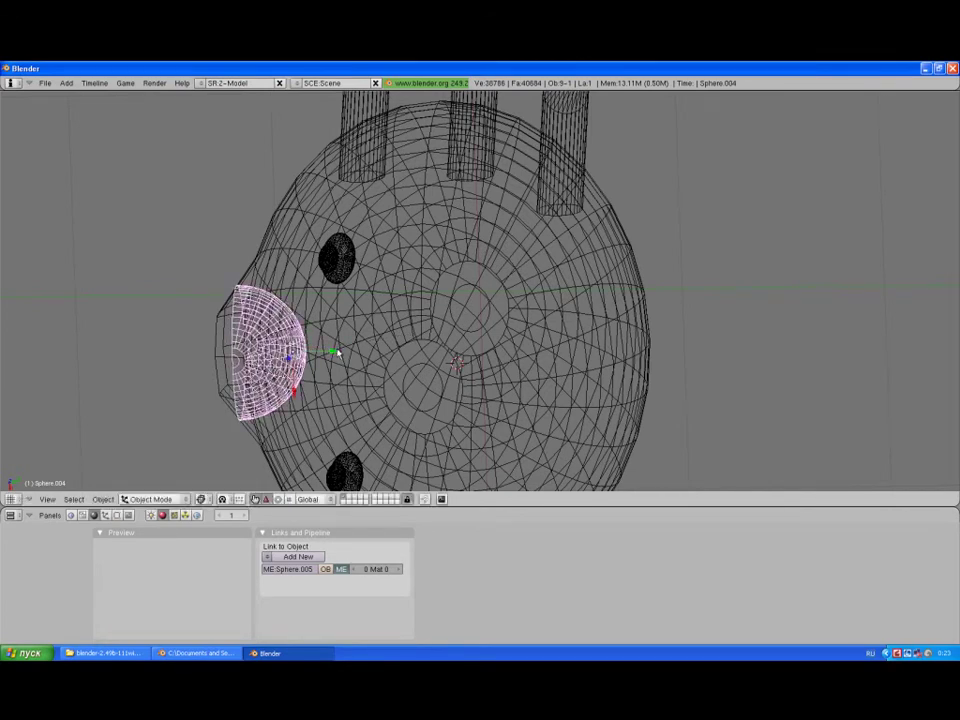
Step: Return to solid shading and reselect all of the half-sphere's vertices in Edit Mode
key("Tab")
middle_click_drag(259, 257, 300, 235)
key("z")
key("a")
mouse_move(507, 130)
middle_mouse_down()
mouse_move(774, 173)
mouse_move(609, 287)
mouse_move(620, 346)
middle_mouse_up()
key("a")
key("Tab")
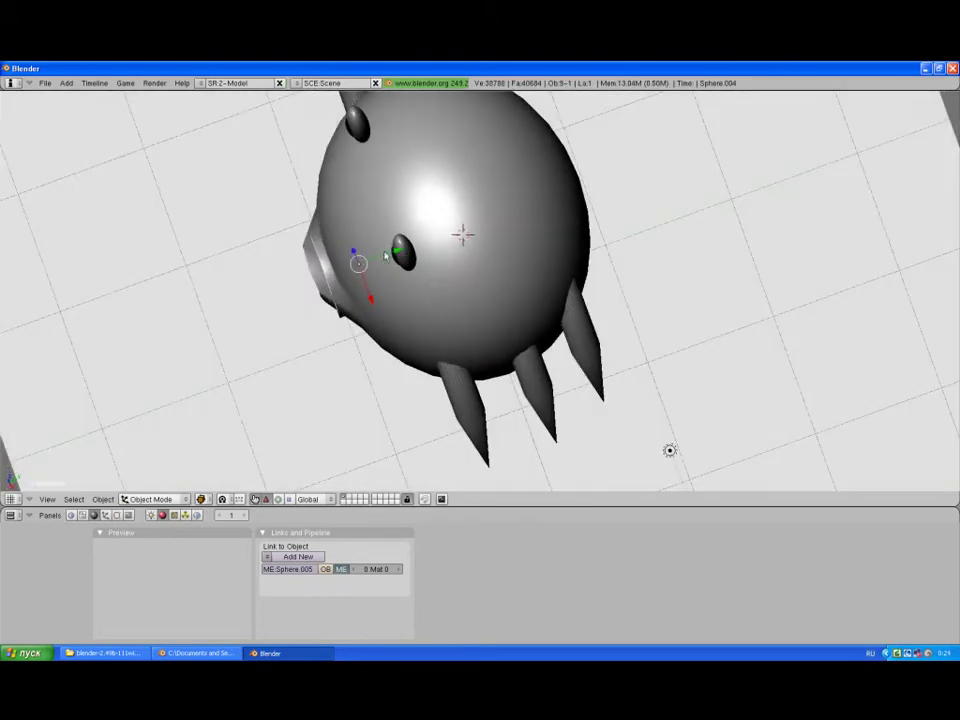
Step: Flatten the half-sphere vertically by scaling along Z
mouse_move(385, 256)
middle_mouse_down()
mouse_move(494, 252)
mouse_move(272, 231)
mouse_move(355, 370)
middle_mouse_up()
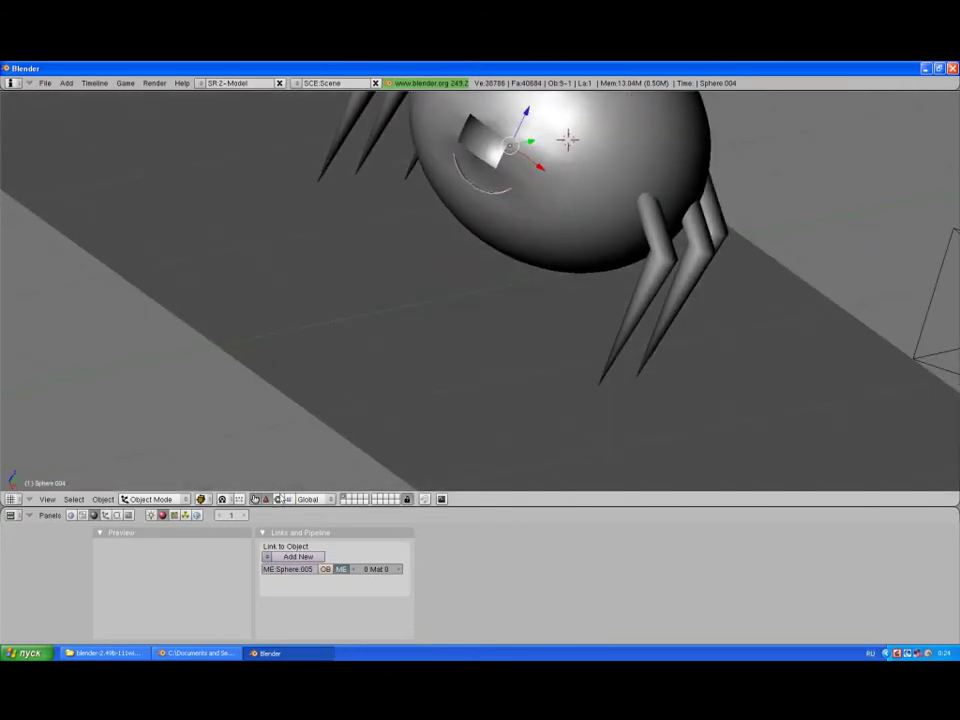
middle_click_drag(349, 250, 503, 243)
key("s")
key("z")
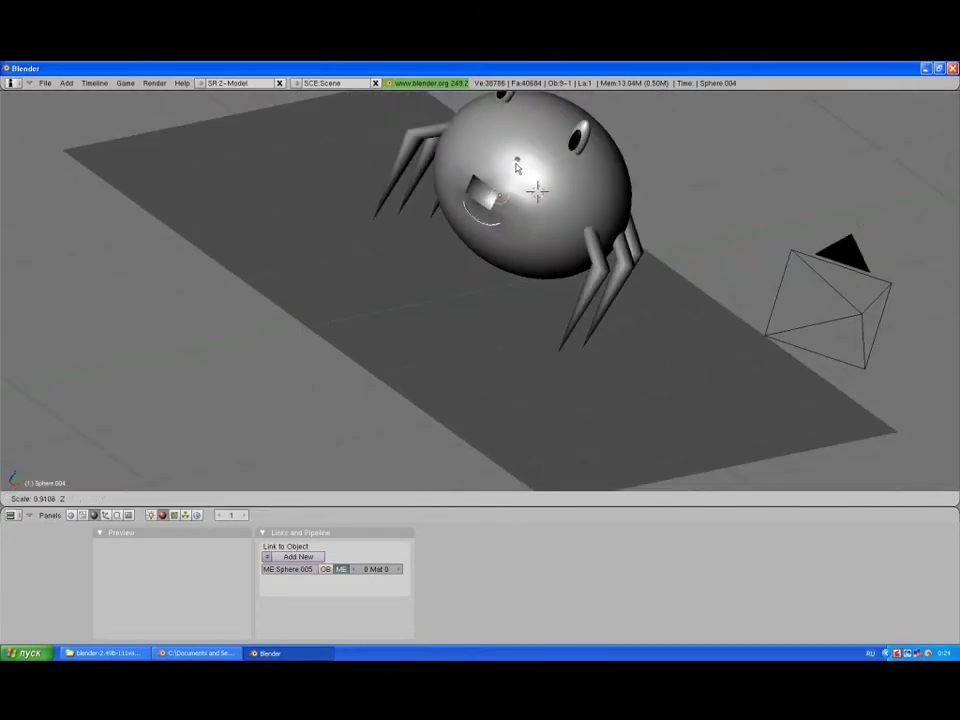
left_click(510, 176)
Step: Raise the flattened half-sphere slightly along Z so it sits below the eyes
mouse_move(692, 272)
middle_mouse_down()
mouse_move(197, 204)
mouse_move(583, 285)
mouse_move(578, 261)
mouse_move(542, 264)
mouse_move(568, 266)
mouse_move(234, 214)
mouse_move(407, 252)
middle_mouse_up()
left_click(265, 499)
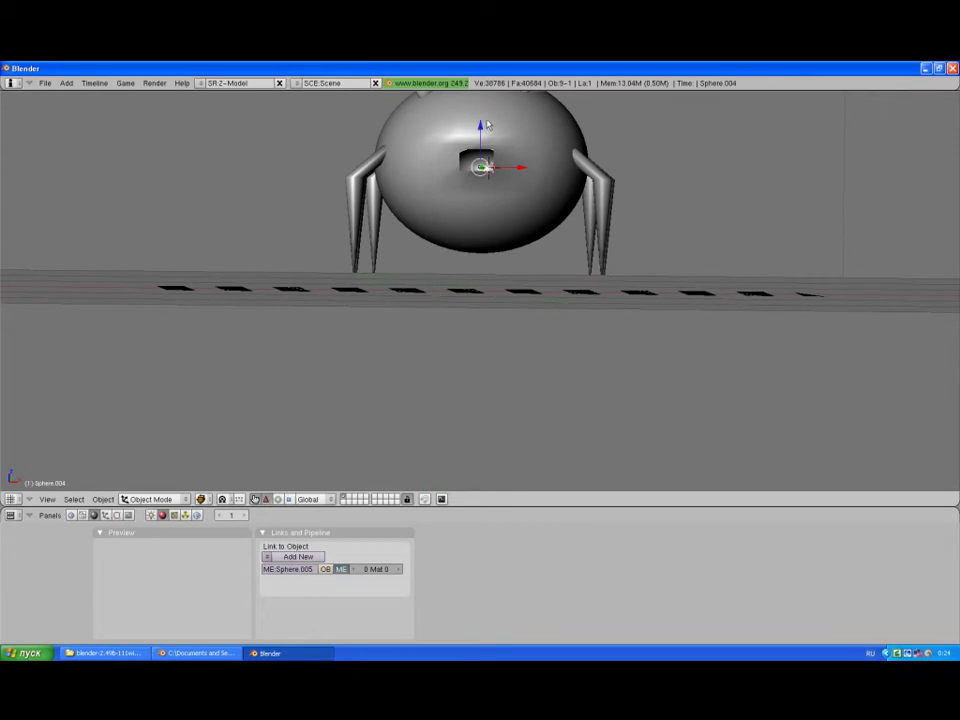
left_click_drag(484, 126, 482, 124)
middle_click_drag(291, 165, 506, 214)
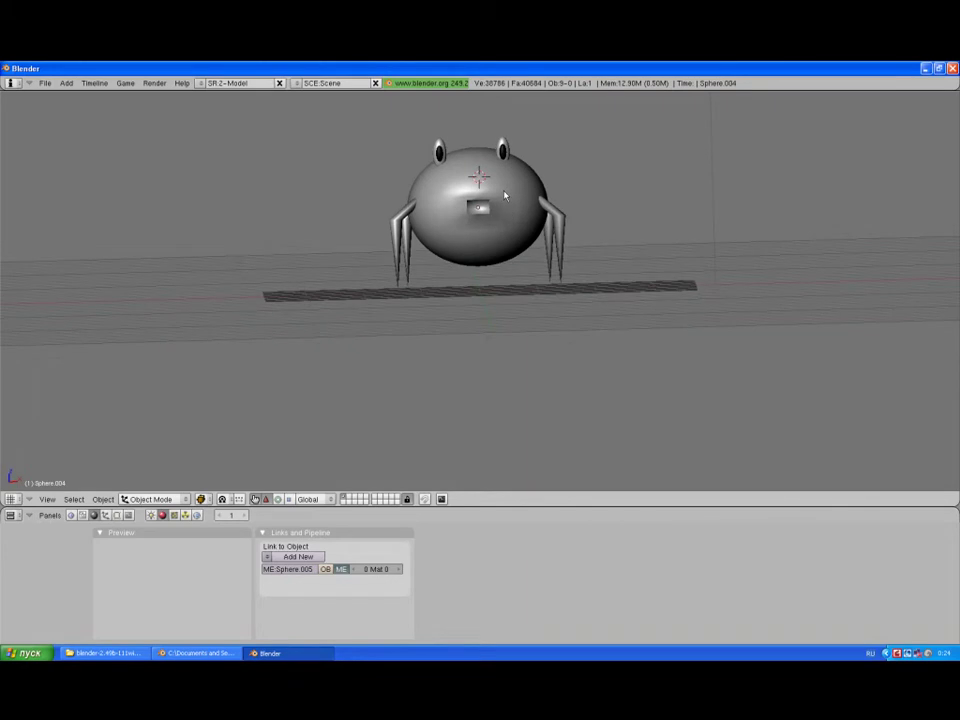
key("space")
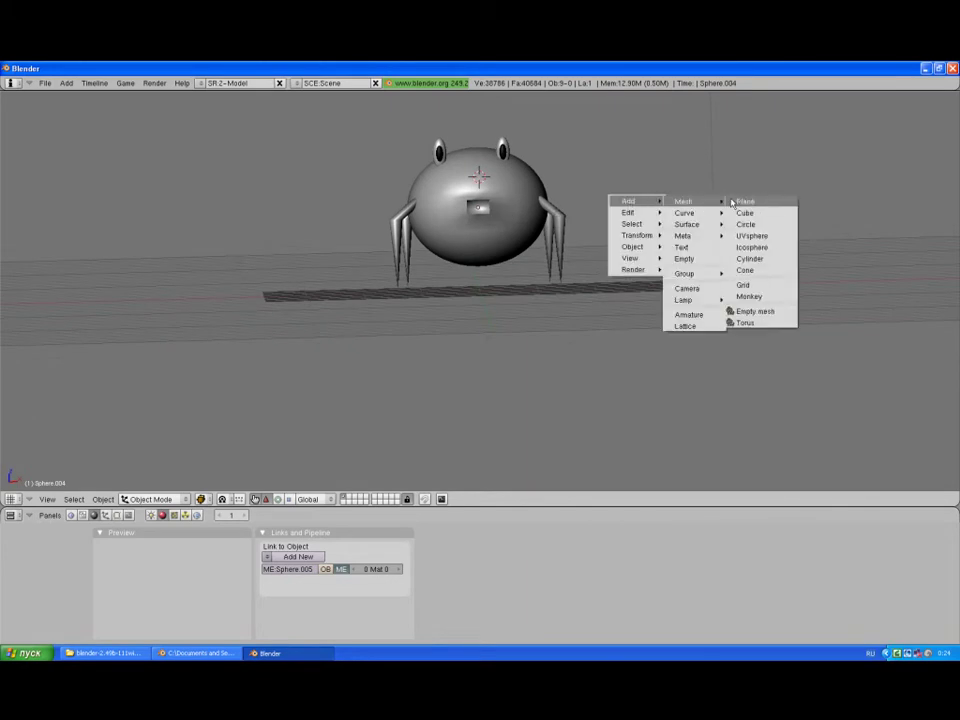
Step: Add a cylinder with flat shading and move it to the body's left
left_click(751, 261)
left_click(745, 279)
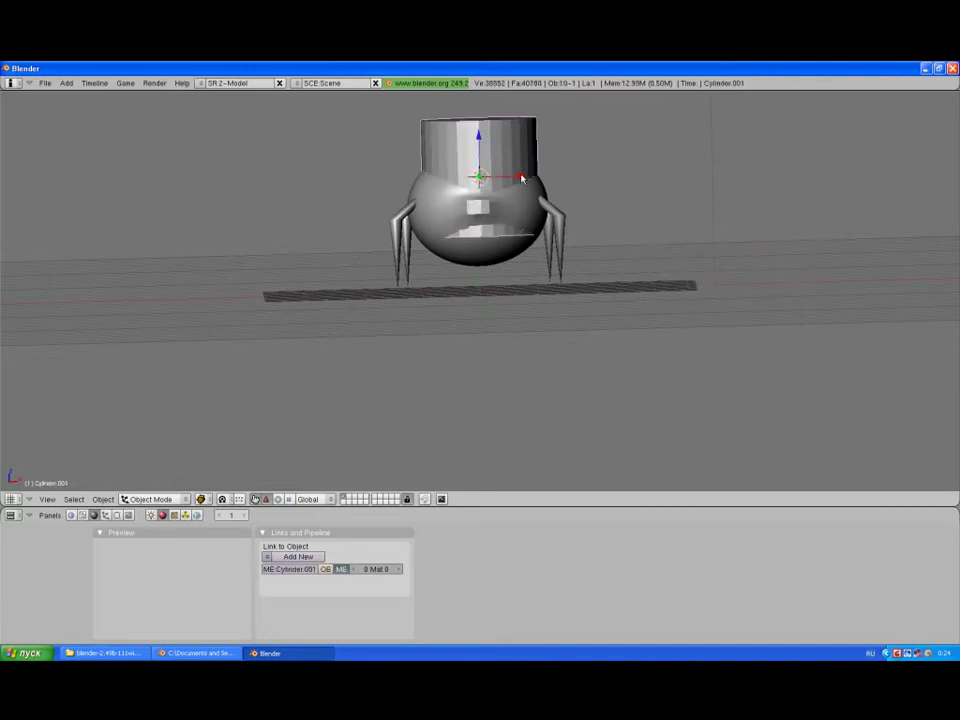
left_click_drag(521, 178, 323, 183)
key("w")
left_click(300, 229)
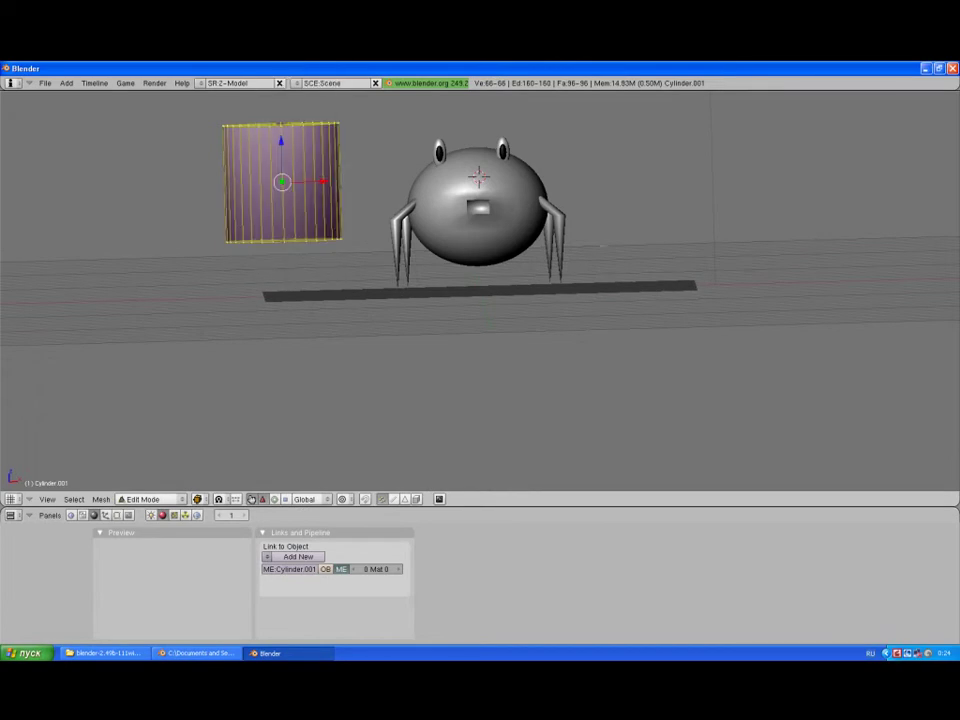
Step: Shrink the cylinder and reposition it along X in top view
key("s")
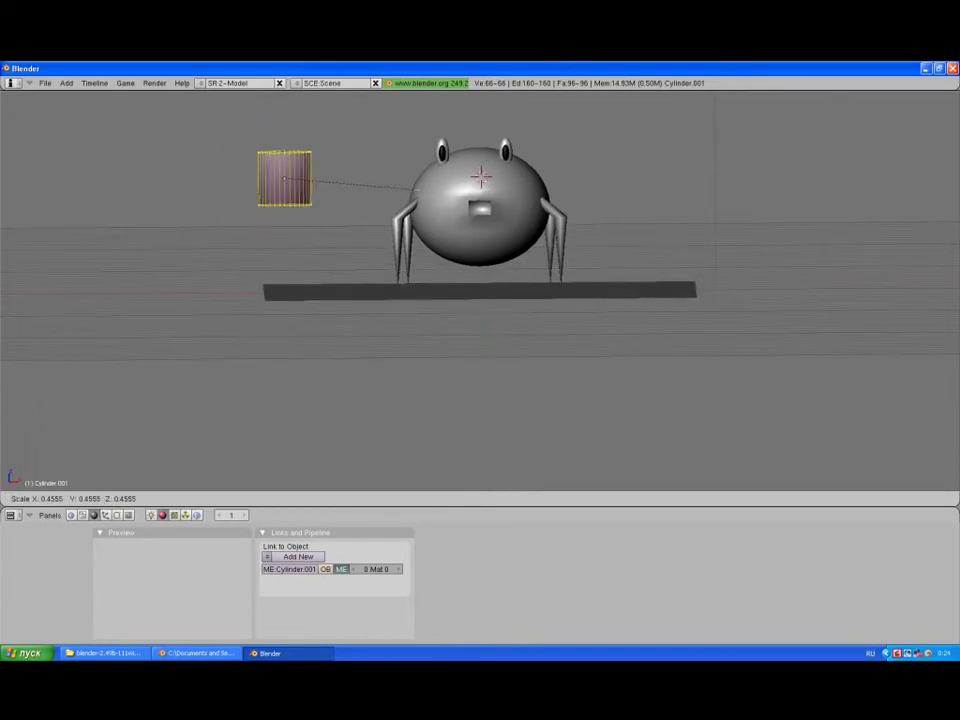
left_click(332, 180)
mouse_move(332, 180)
middle_mouse_down()
mouse_move(560, 262)
mouse_move(575, 250)
middle_mouse_up()
key("KP_7")
key("s")
key("Escape")
left_click_drag(325, 290, 381, 289)
mouse_move(285, 289)
middle_mouse_down()
mouse_move(279, 253)
mouse_move(326, 228)
middle_mouse_up()
Step: Stretch the cylinder taller with repeated Z-axis scaling
middle_click_drag(300, 330, 300, 280)
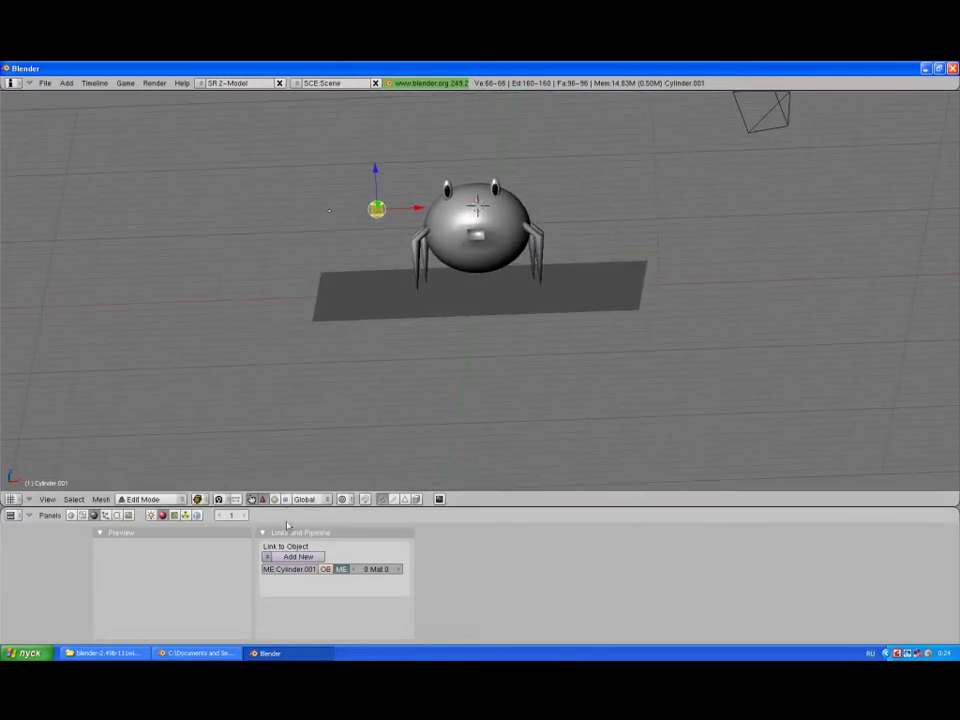
key("s")
key("z")
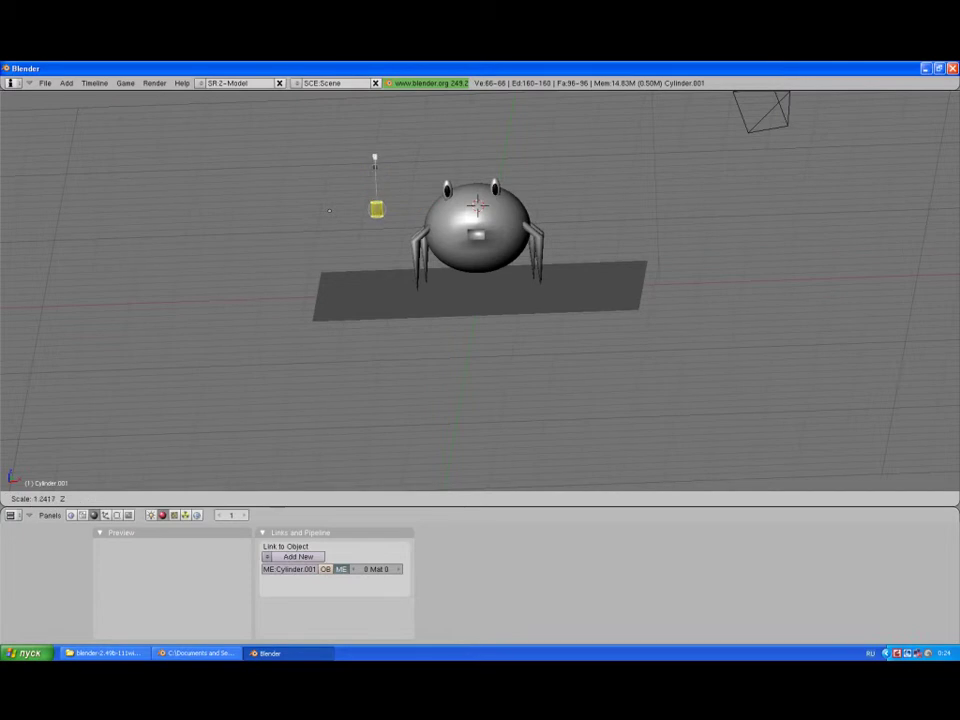
key("Return")
key("s")
key("z")
key("Return")
key("s")
key("z")
key("Return")
key("s")
key("z")
key("Return")
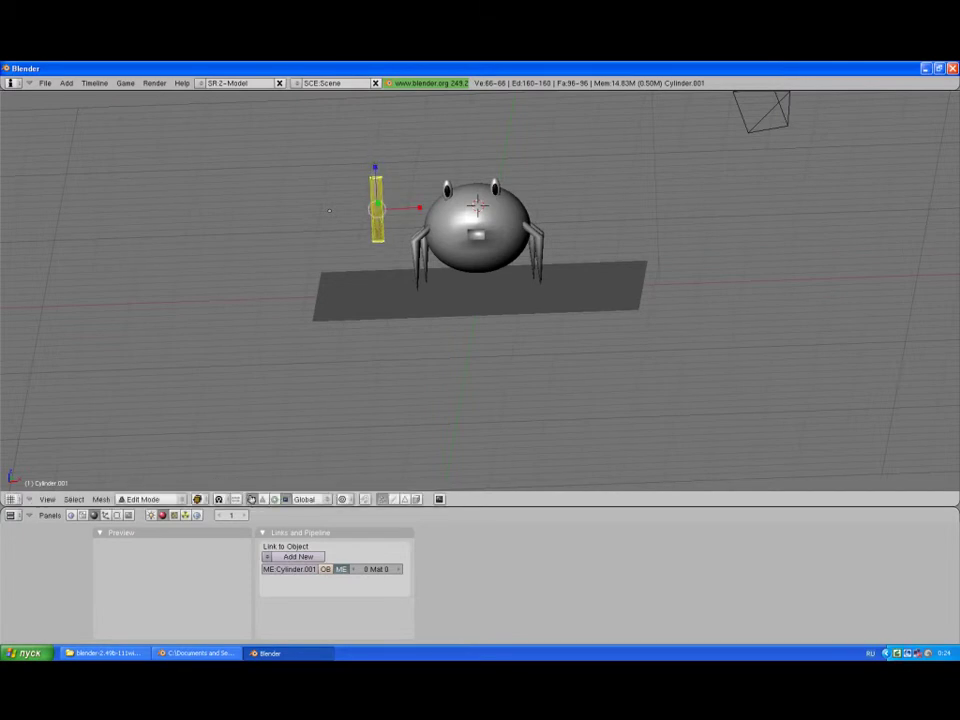
Step: In front view, give the cylinder smooth shading via the W specials menu
key("KP_1")
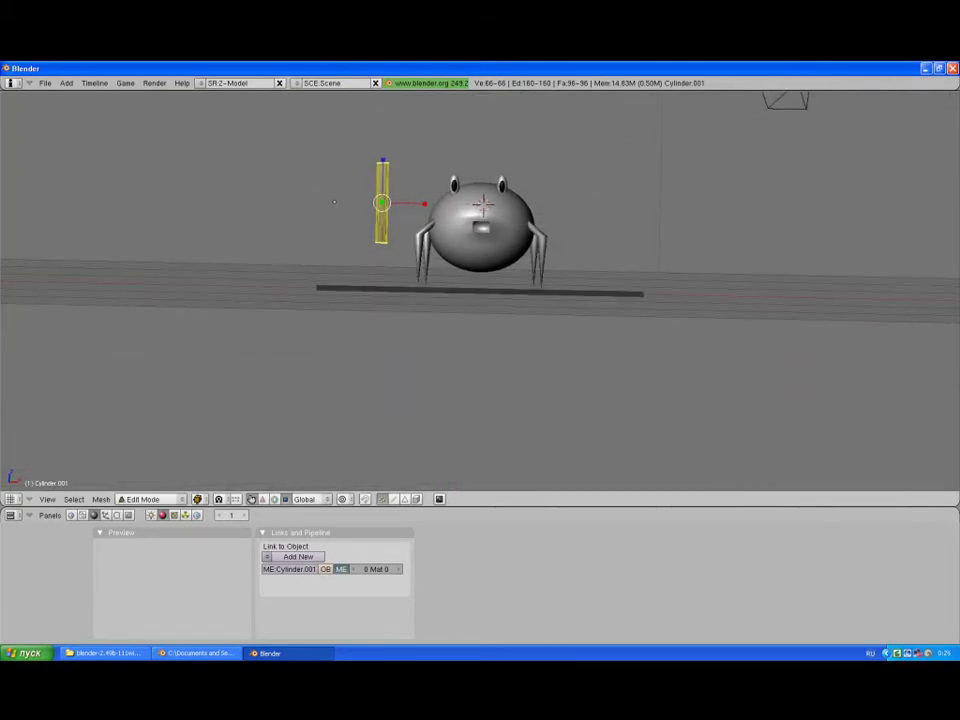
key("Tab")
key("w")
key("Escape")
key("Tab")
key("w")
left_click(408, 231)
Step: Subdivide the cylinder mesh twice from the W specials menu
middle_click_drag(334, 202, 334, 204)
key("Tab")
key("Tab")
key("w")
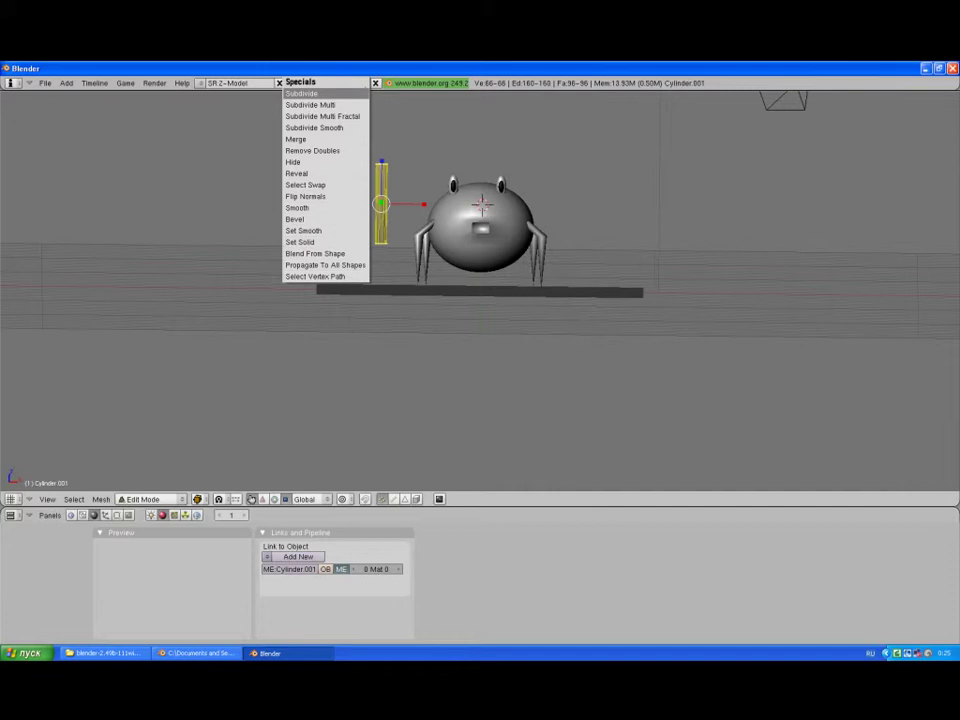
key("Return")
key("w")
left_click(333, 202)
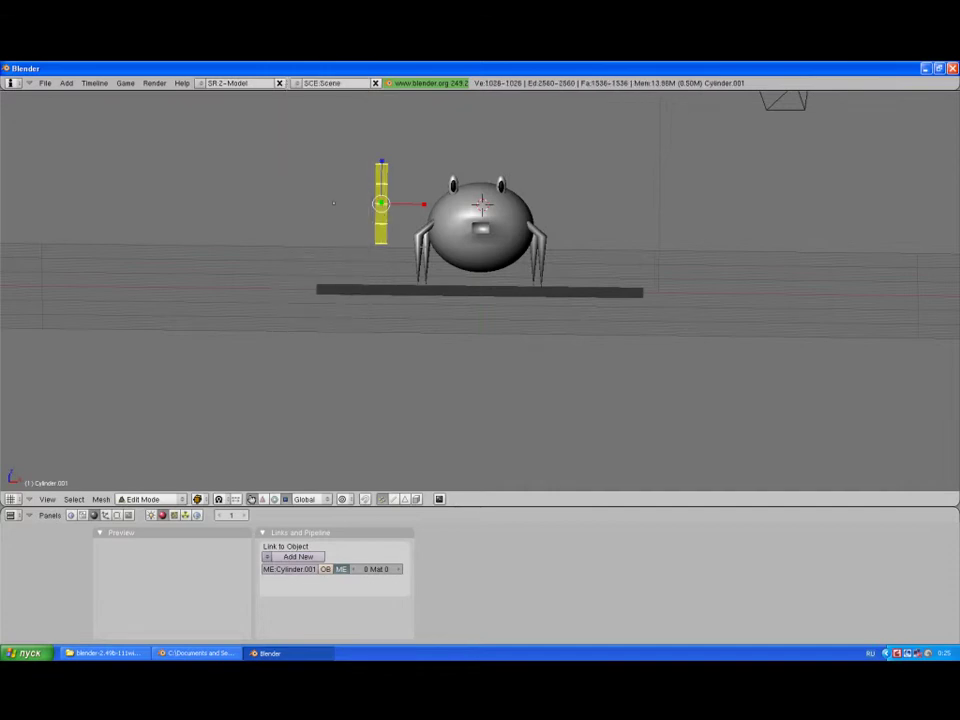
Step: Tilt the cylinder's top block to the right and shift it right along X
key("a")
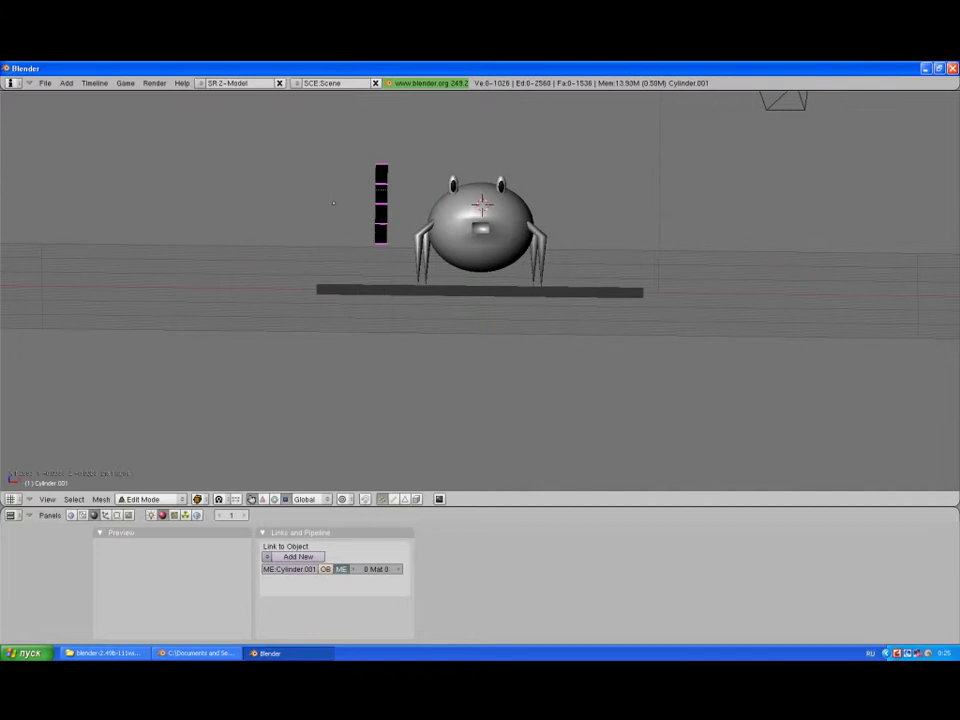
key("l")
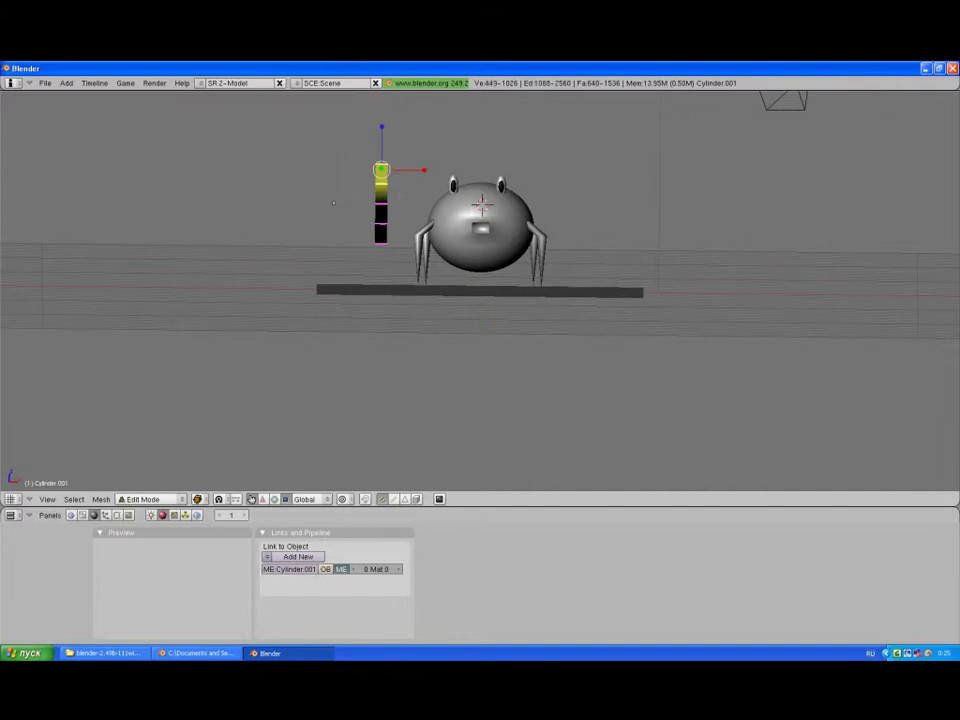
left_click(274, 499)
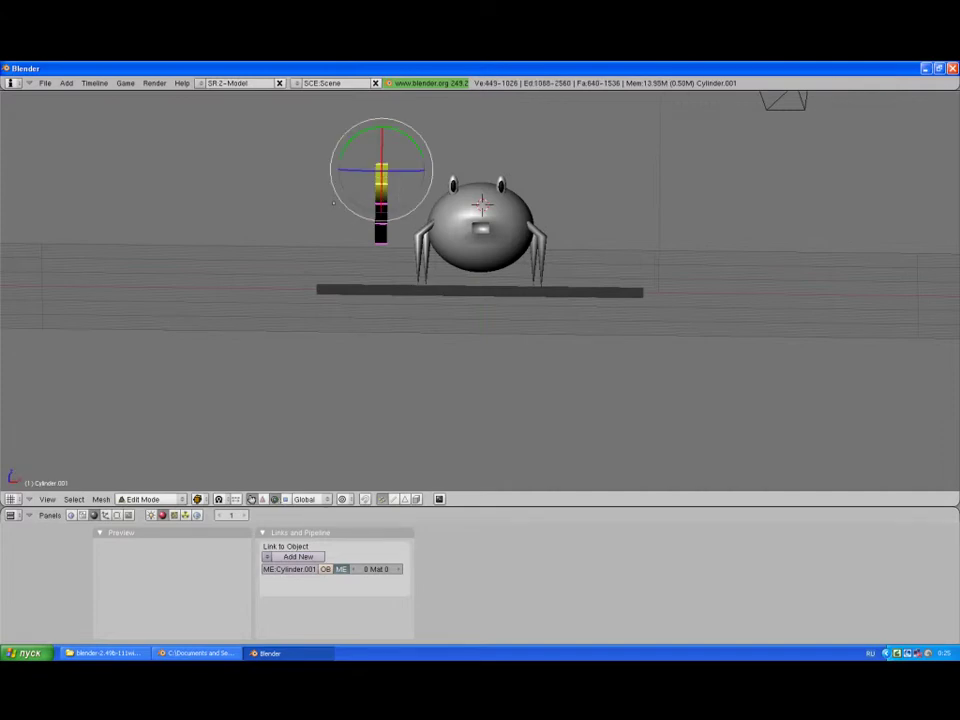
left_click_drag(333, 203, 345, 178)
left_click(262, 499)
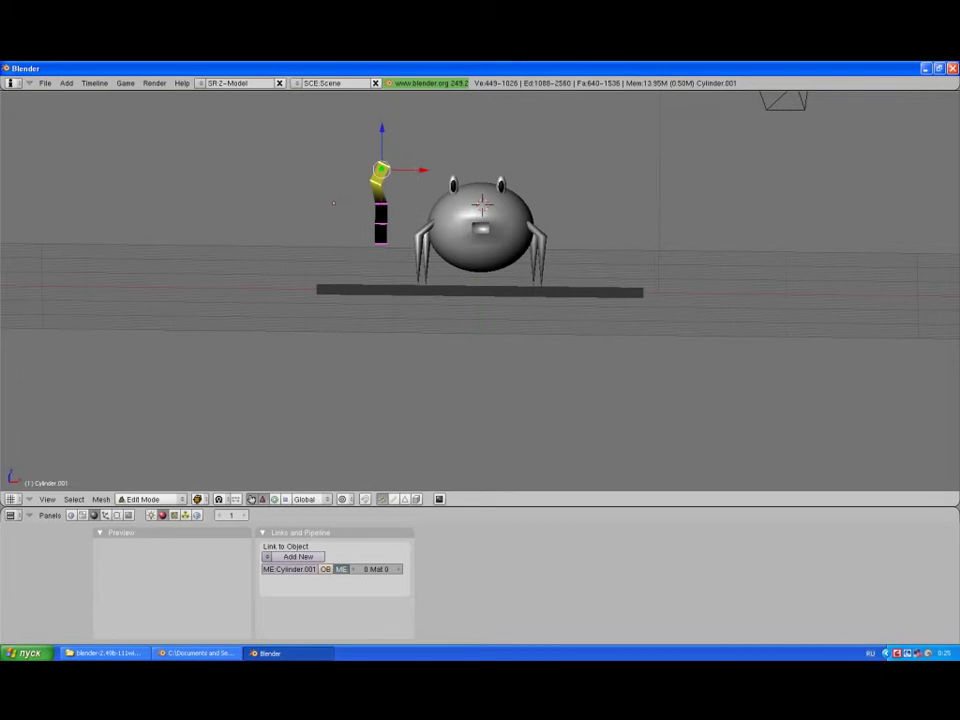
left_click_drag(424, 170, 435, 170)
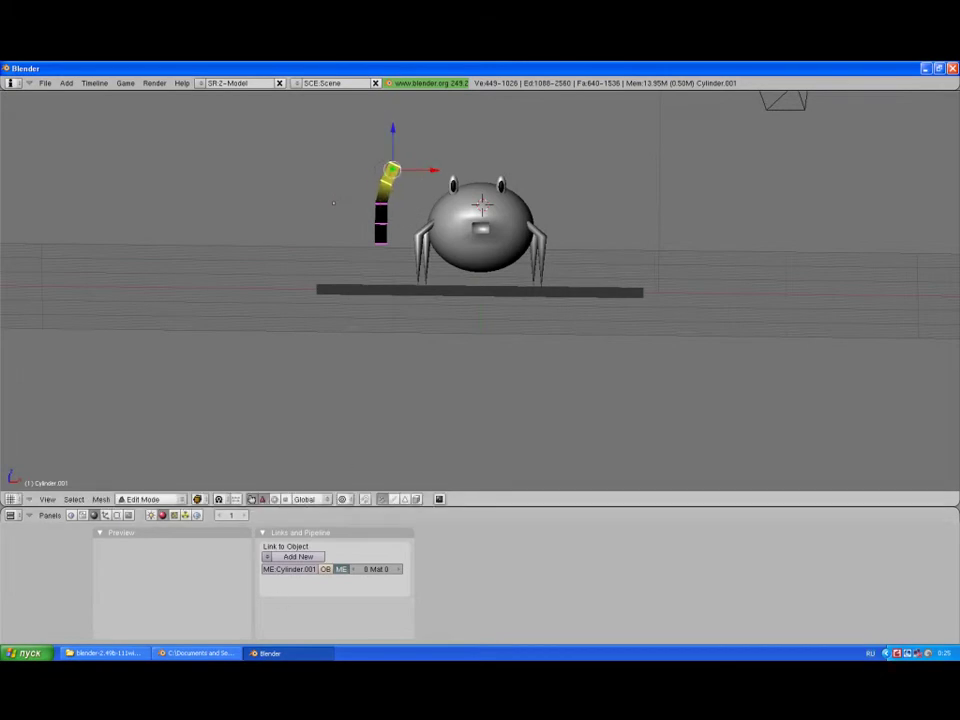
Step: Select the arm's lower blocks and rotate them about 15 degrees
key("a")
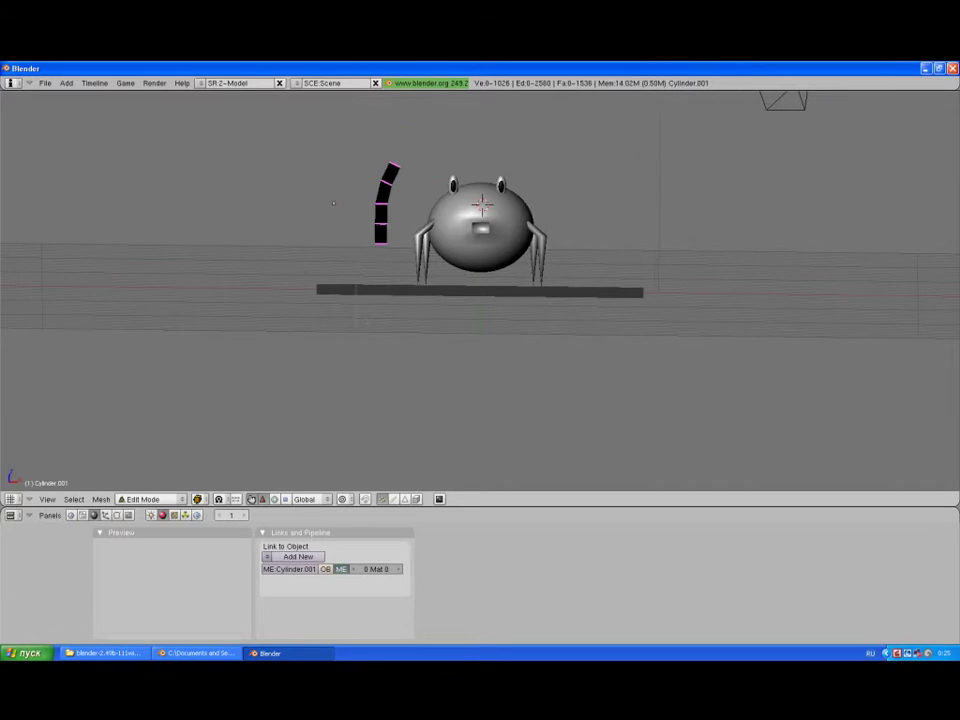
key("l")
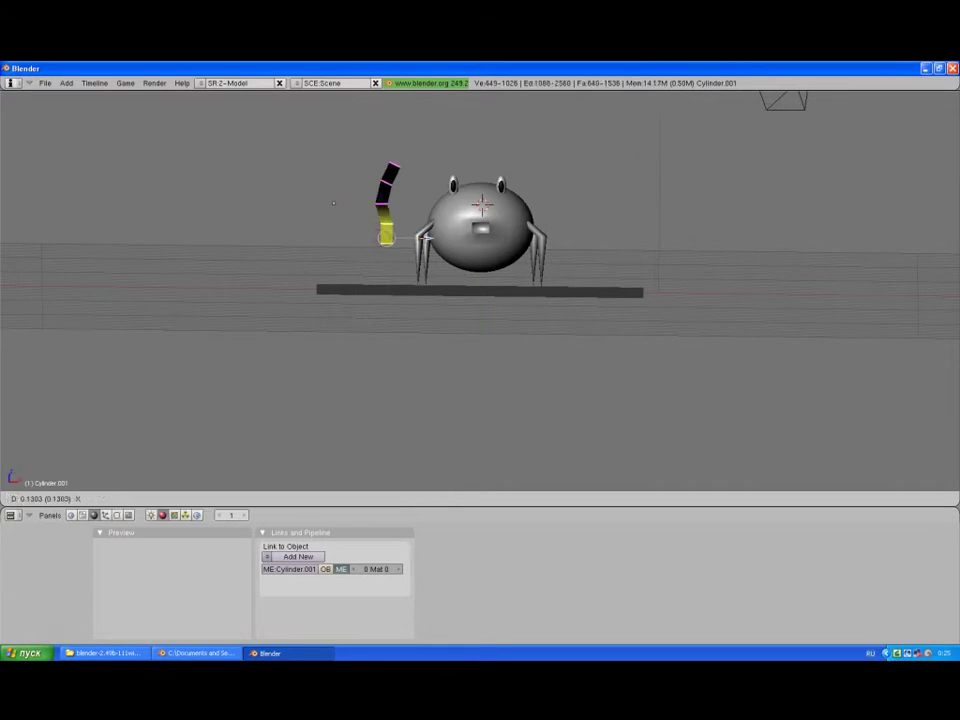
left_click(275, 499)
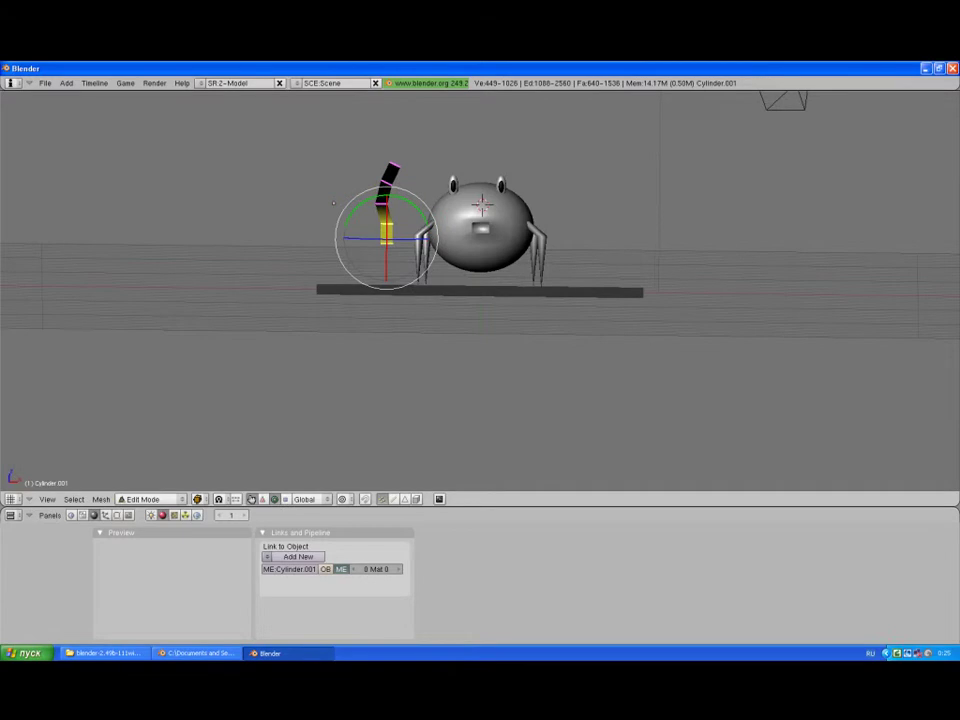
key("r")
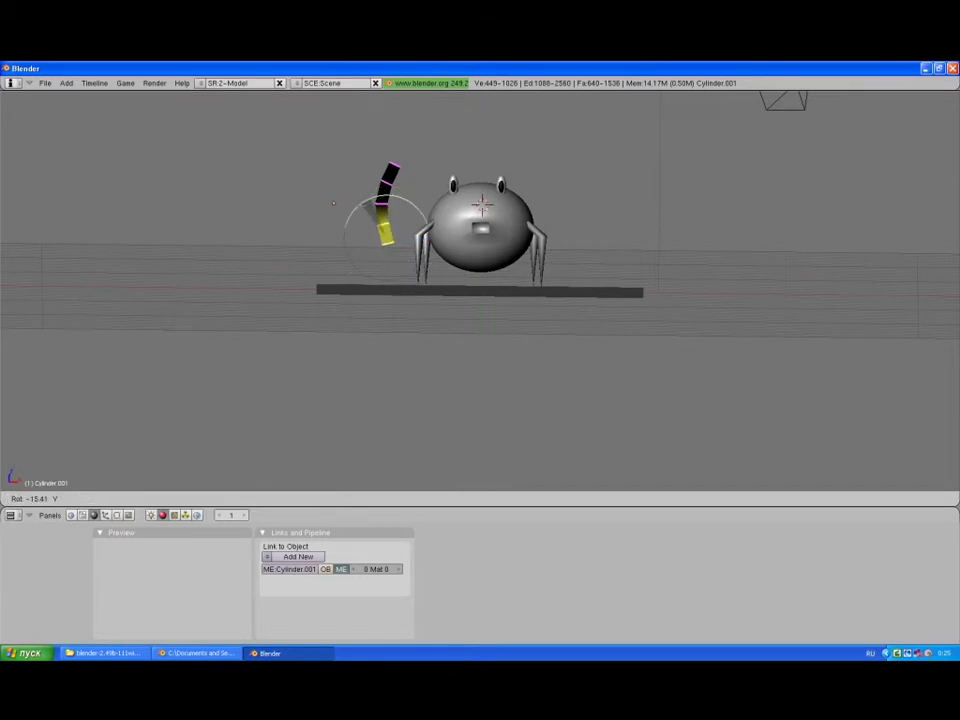
left_click(333, 203)
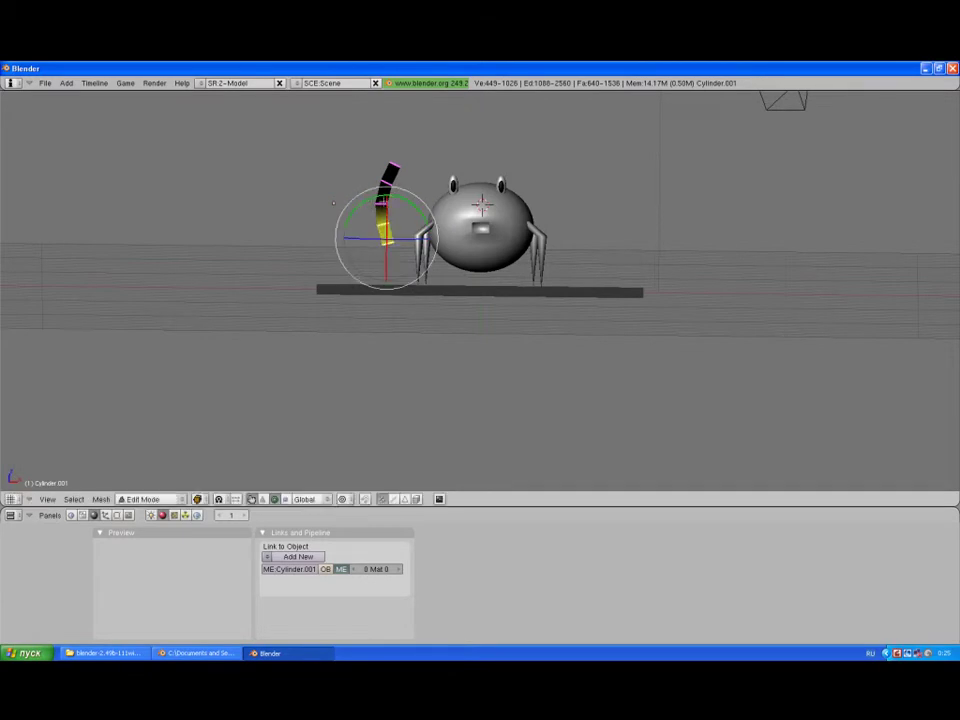
Step: Move the lower blocks slightly right, then rotate them about 16 degrees more
left_click(252, 499)
left_click(252, 499)
left_click(263, 499)
key("g")
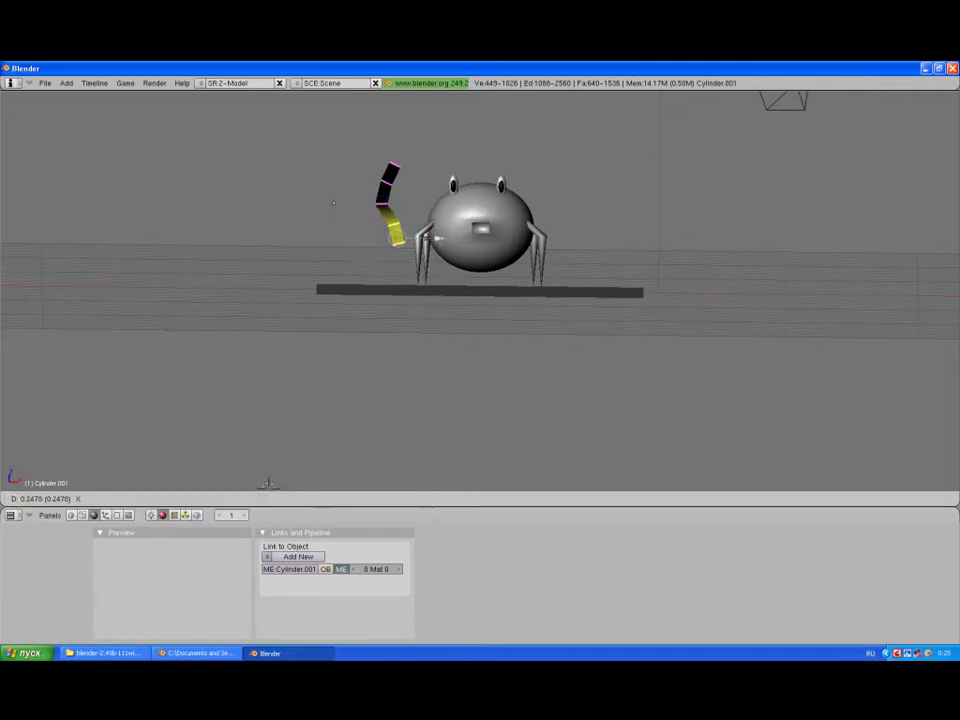
left_click(267, 484)
left_click(275, 499)
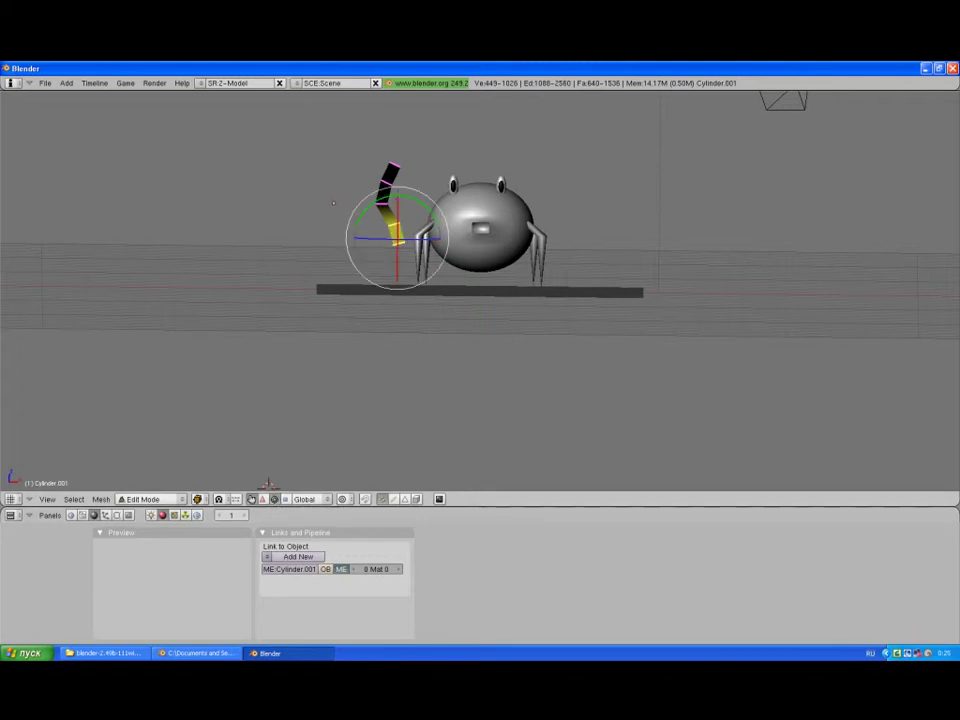
key("r")
left_click(267, 484)
Step: Scale the lower arm blocks down slightly, viewing the spider from above
key("s")
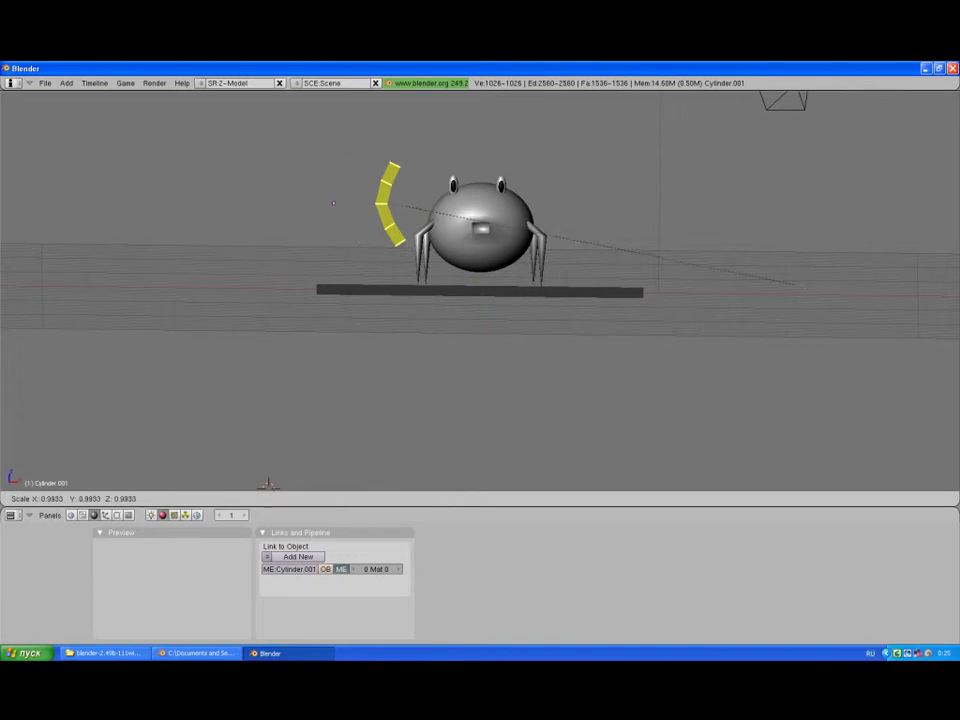
key("Return")
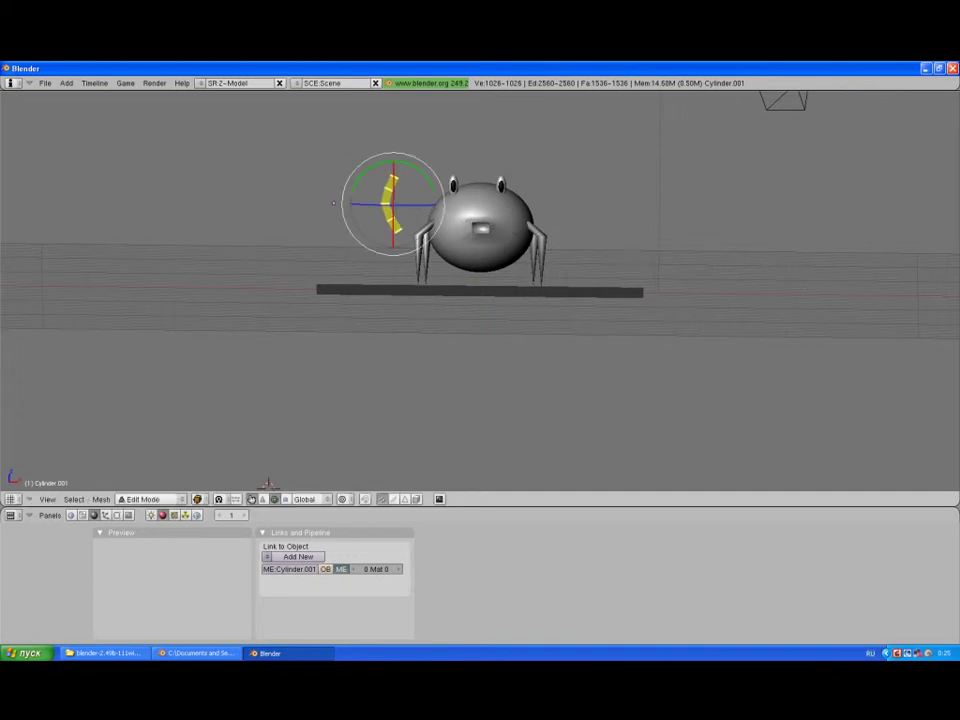
left_click(262, 499)
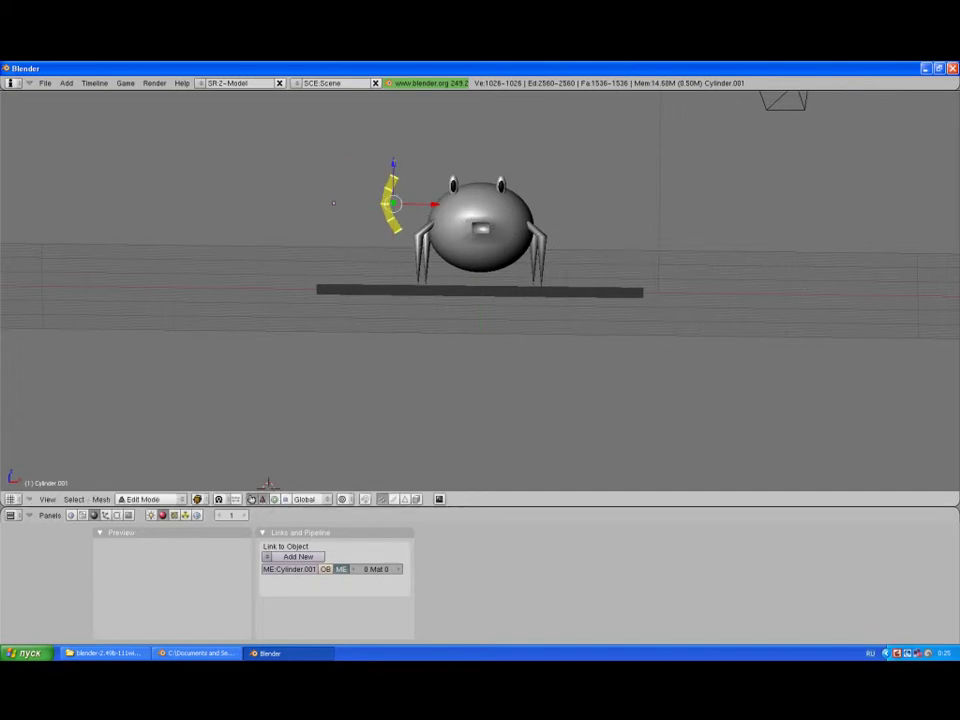
middle_click_drag(268, 484, 523, 249)
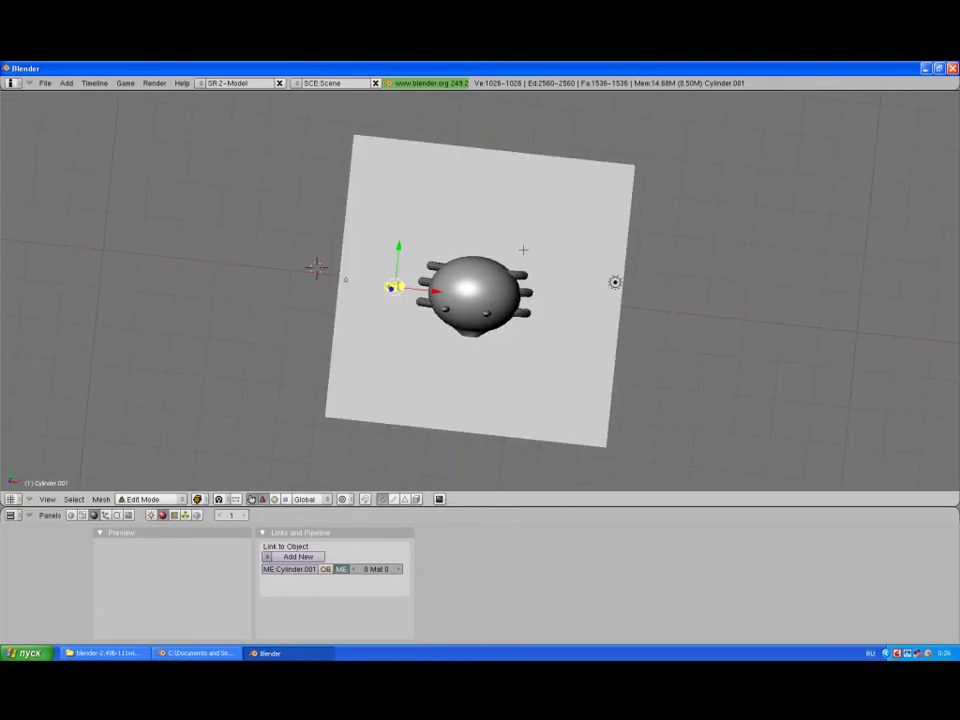
Step: Move the arm toward the body from top view, then adjust its height along Z
key("KP_7")
key("g")
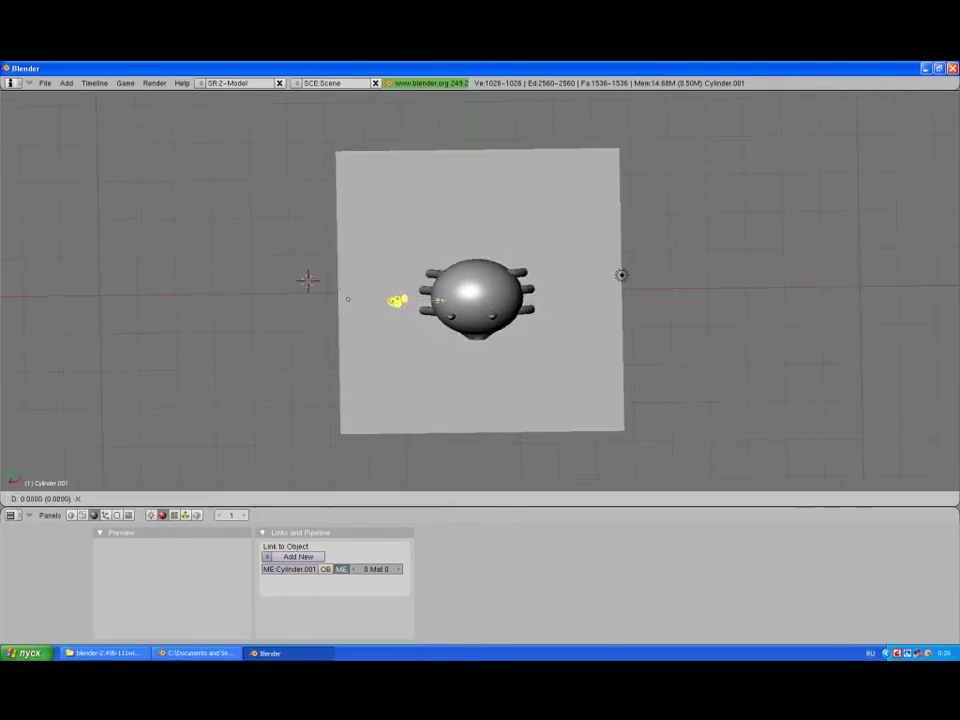
key("Return")
middle_click_drag(378, 299, 355, 211)
key("g")
key("Return")
key("g")
key("z")
key("Return")
mouse_move(355, 211)
middle_mouse_down()
mouse_move(378, 206)
mouse_move(546, 325)
mouse_move(430, 260)
middle_mouse_up()
Step: Return to object mode and enlarge the arm object slightly
key("a")
key("Tab")
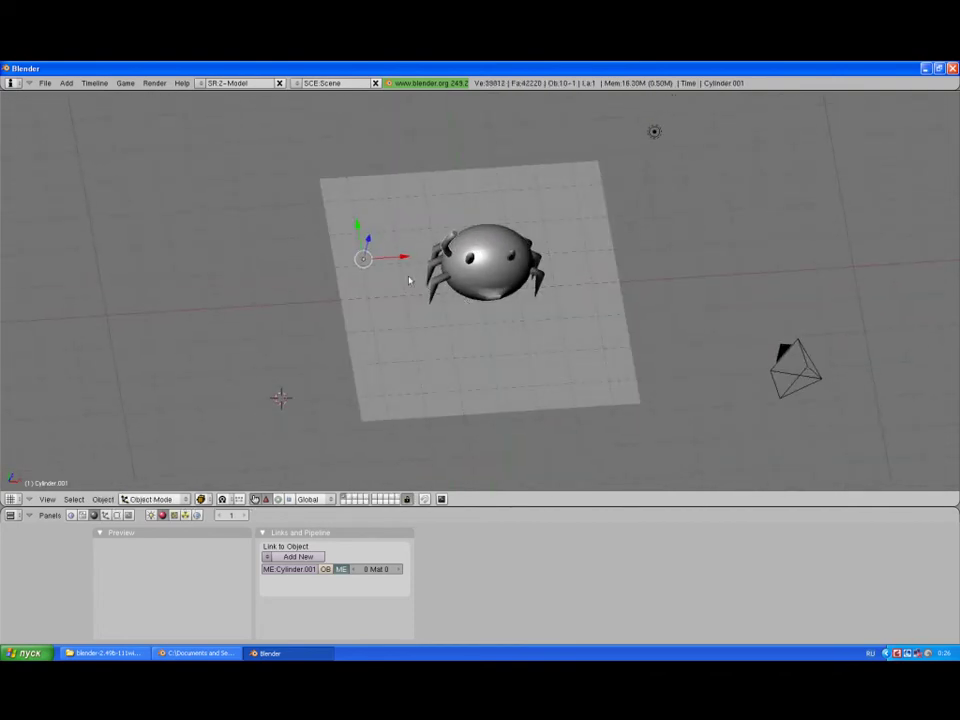
left_click_drag(359, 222, 356, 230)
left_click(356, 230)
mouse_move(356, 230)
middle_mouse_down()
mouse_move(546, 167)
mouse_move(527, 224)
mouse_move(411, 249)
mouse_move(400, 230)
middle_mouse_up()
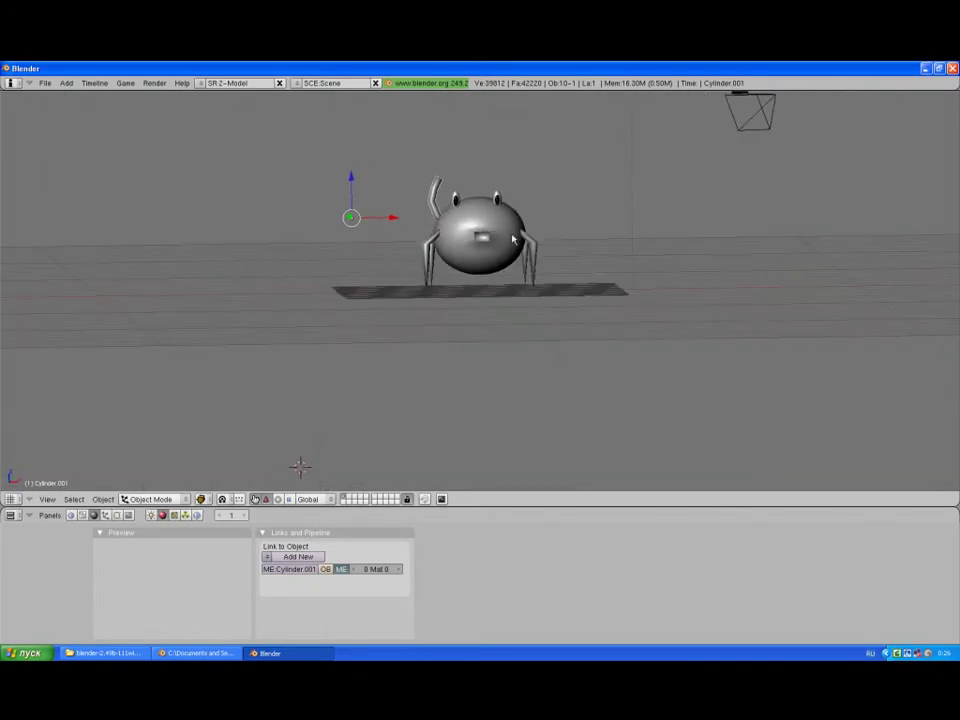
key("s")
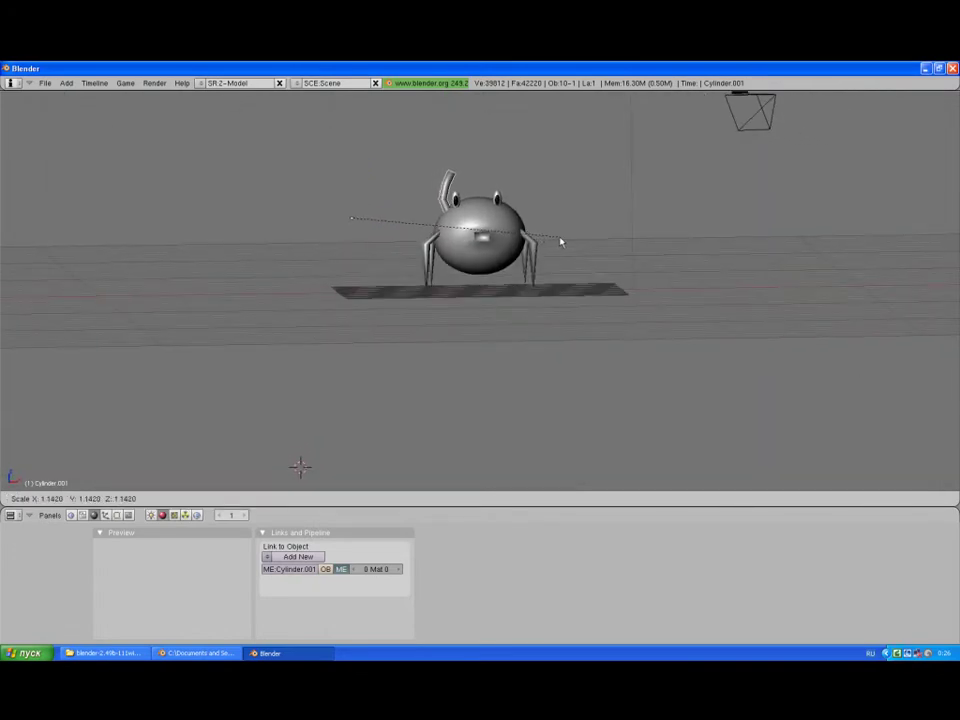
left_click(561, 242)
Step: Move the arm object along X toward the spider's left side
middle_click_drag(561, 242, 505, 244)
key("g")
key("x")
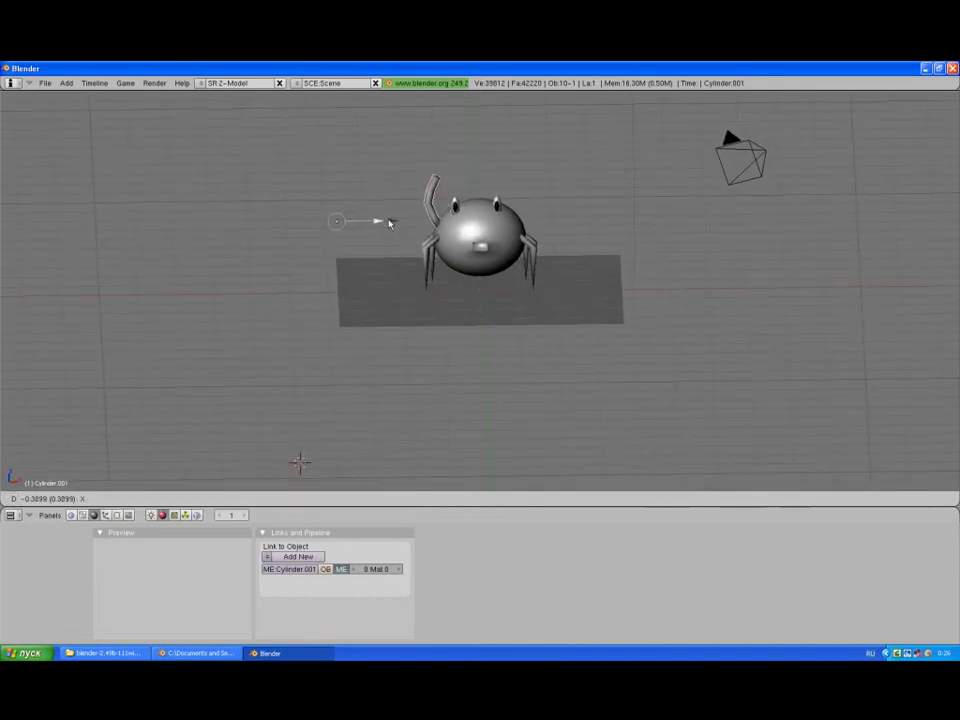
left_click(386, 223)
middle_click_drag(514, 274, 508, 238)
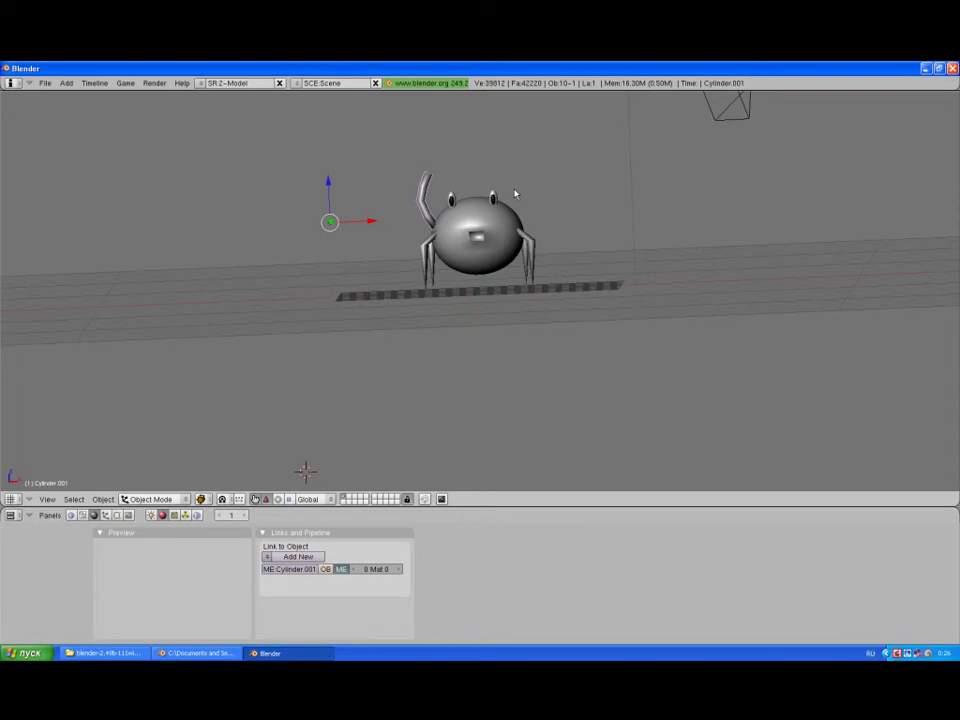
middle_click_drag(503, 193, 514, 193)
Step: Shift all the arm's vertices slightly along X in Edit Mode, then return to object mode
key("Tab")
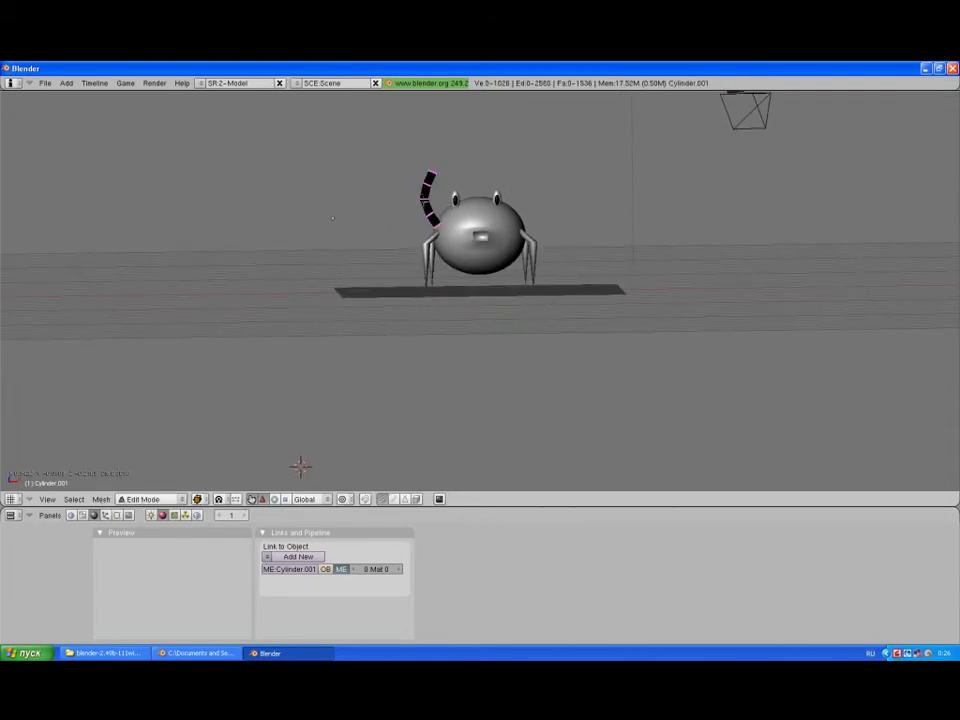
key("l")
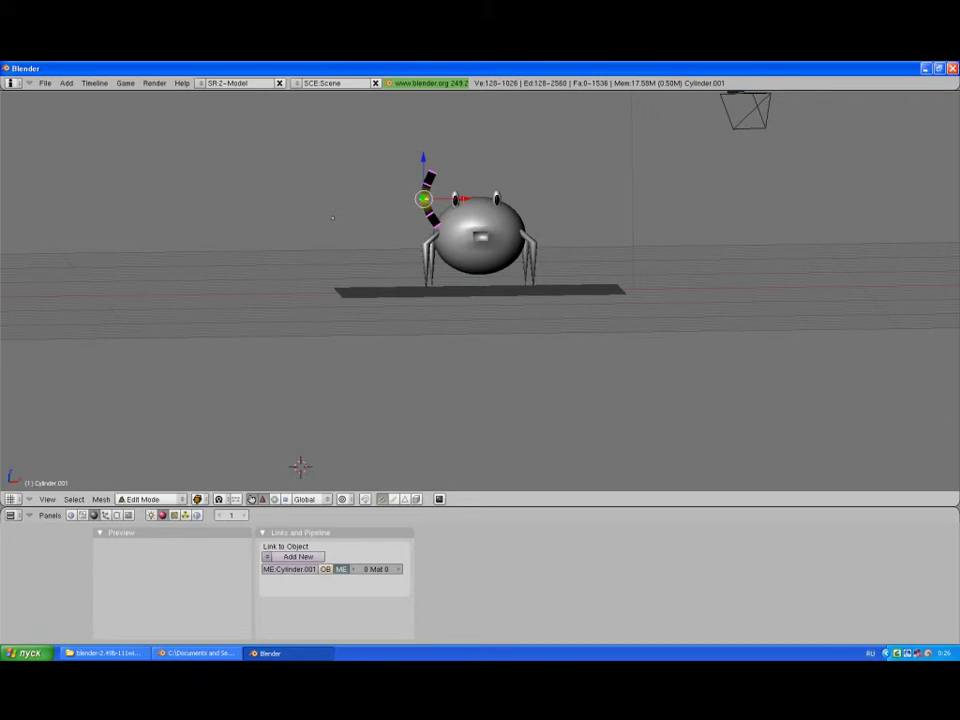
key("g")
key("x")
left_click(332, 217)
key("Tab")
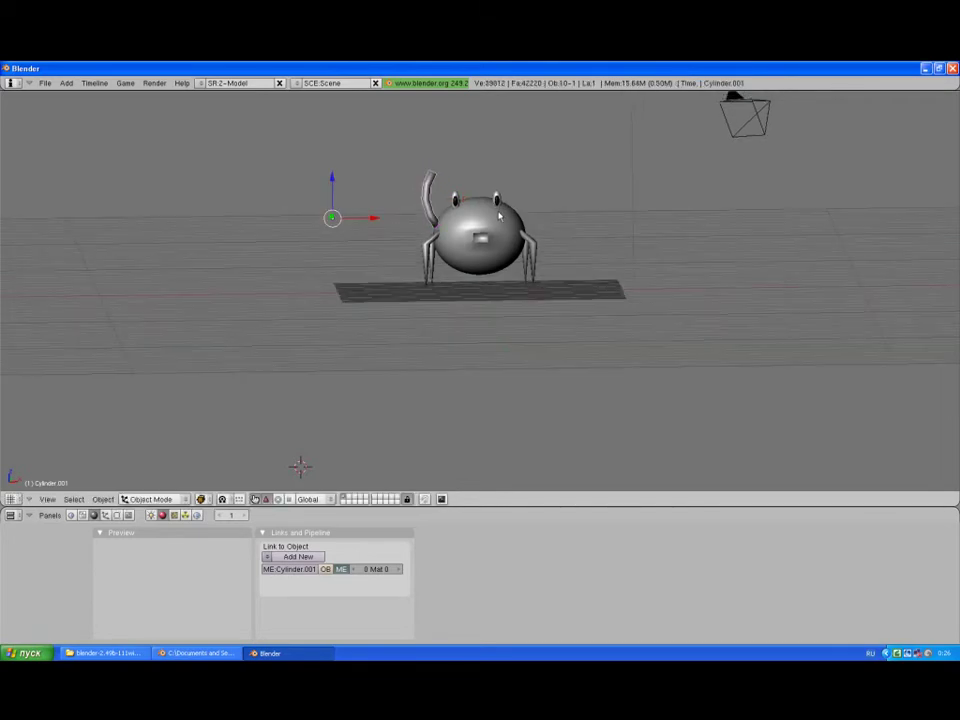
middle_click_drag(470, 212, 493, 208)
left_click_drag(377, 221, 385, 220)
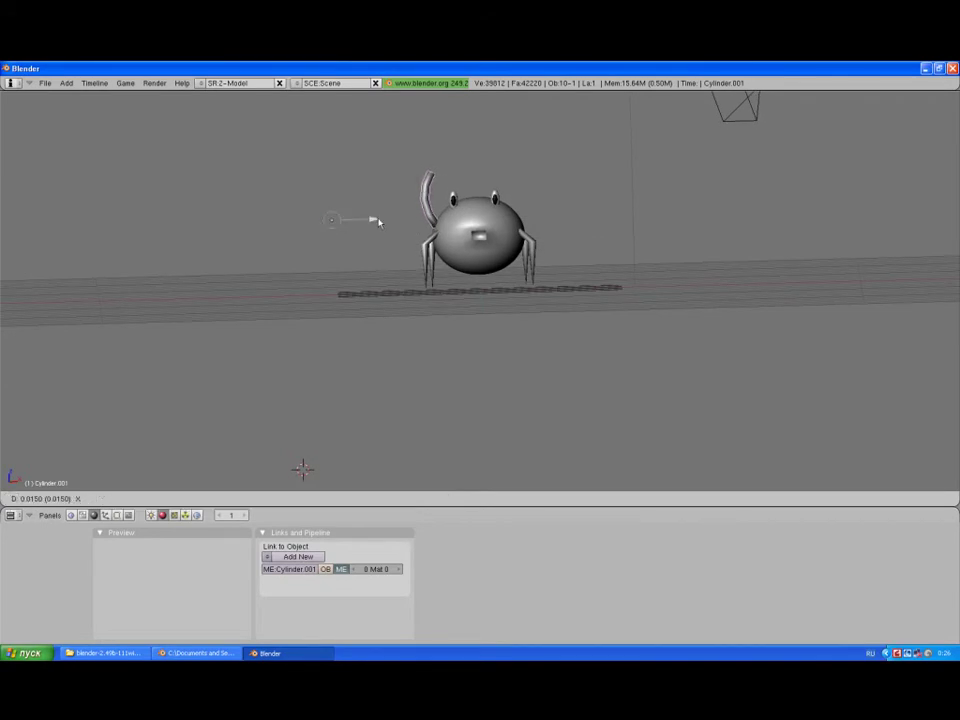
mouse_move(385, 220)
middle_mouse_down()
mouse_move(767, 289)
mouse_move(686, 251)
middle_mouse_up()
key("Tab")
key("Tab")
Step: Bring up the Boolean Tools (Intersect, Union, Difference), dismiss them, and open the Add menu in object mode
key("w")
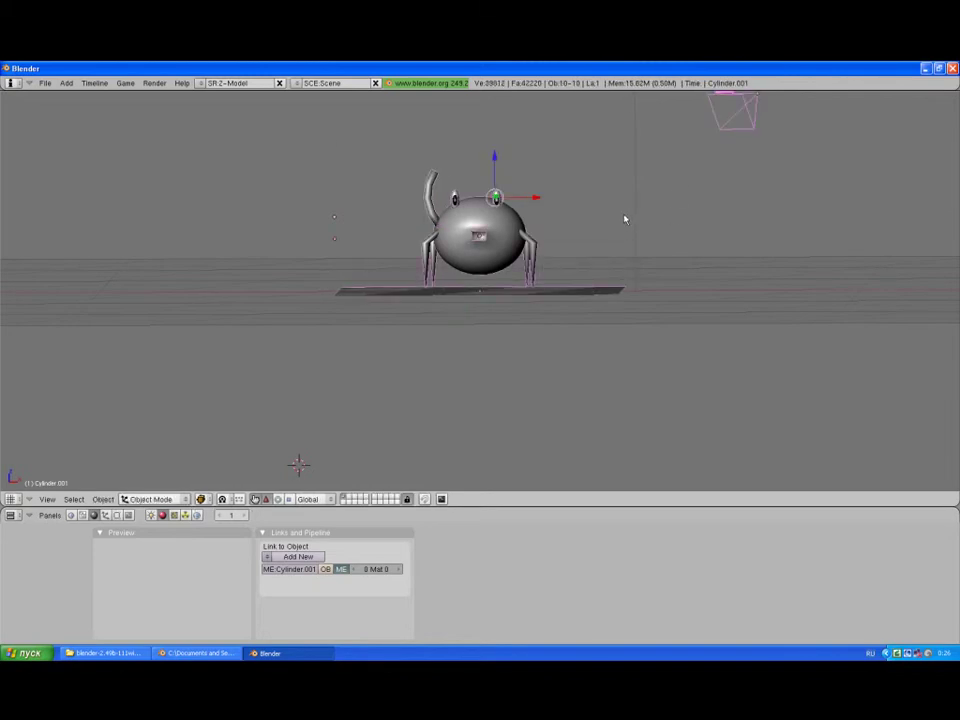
key("Tab")
key("Tab")
key("w")
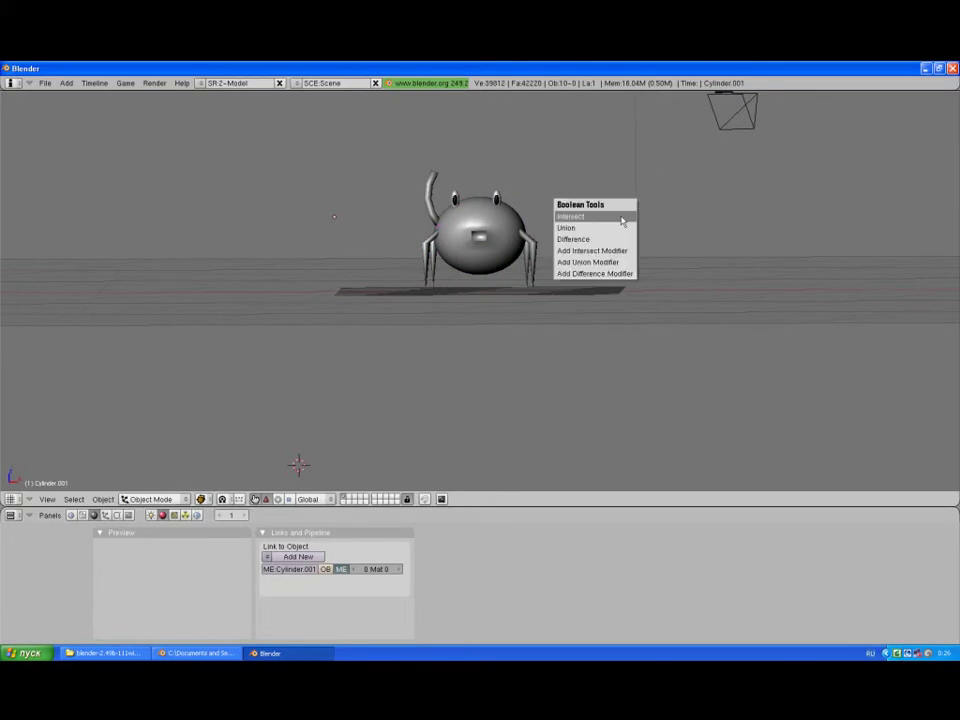
key("space")
mouse_move(662, 260)
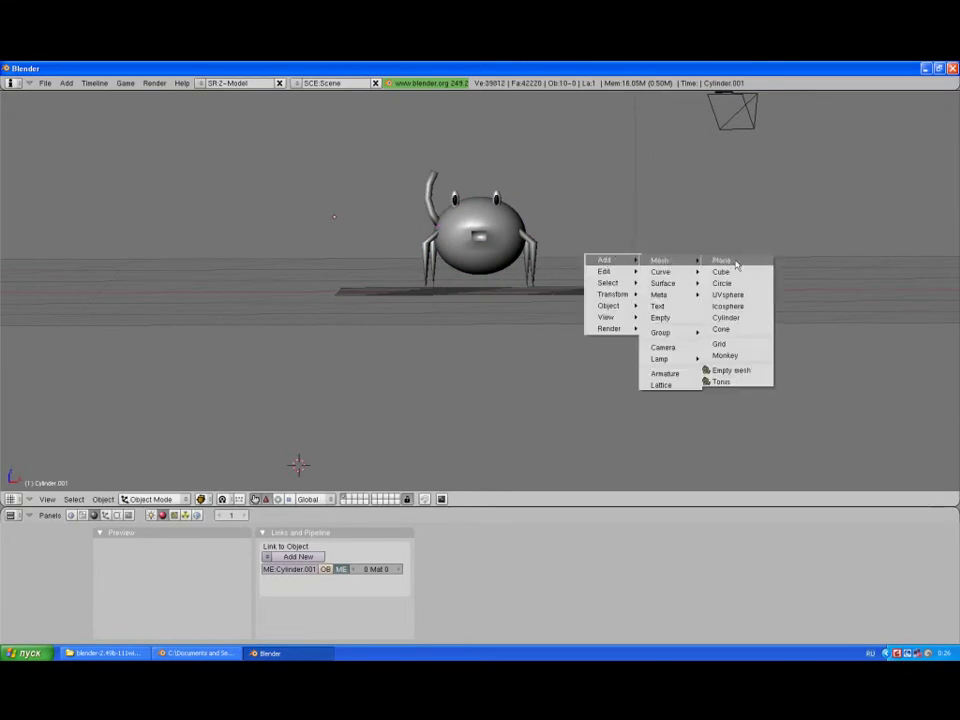
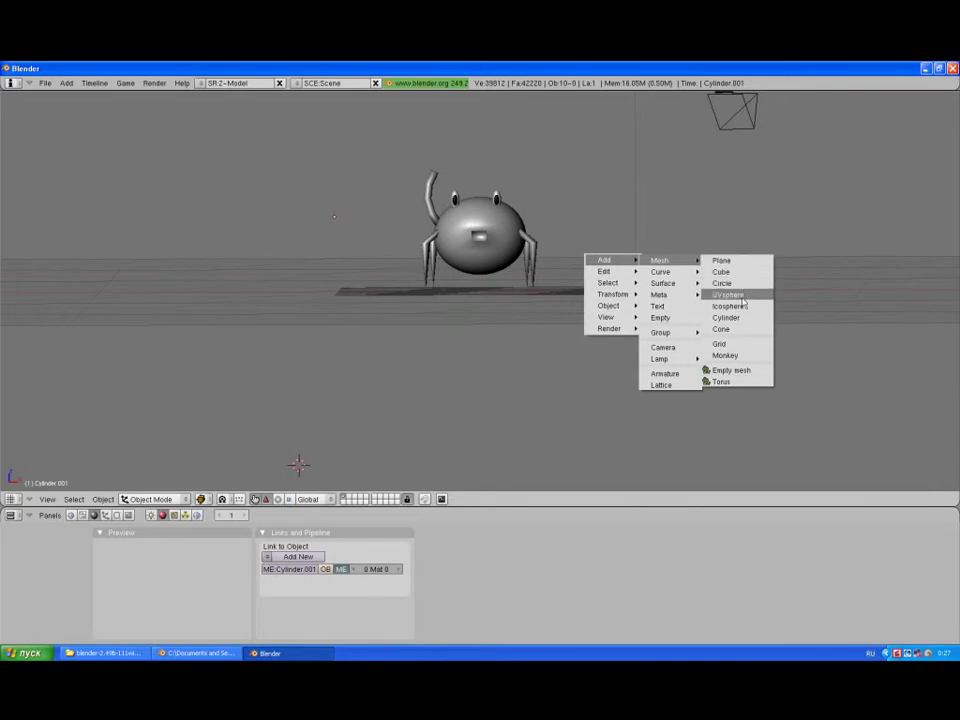
Step: Add a 32-segment, 32-ring UV sphere and move it up along Z and sideways along X
left_click(743, 296)
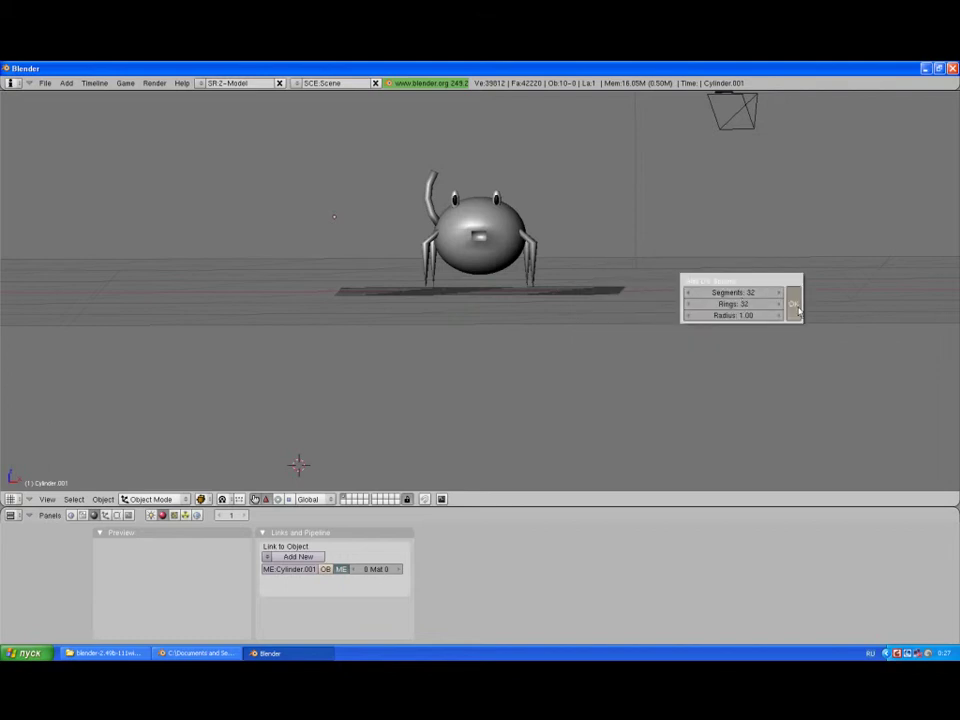
left_click(790, 300)
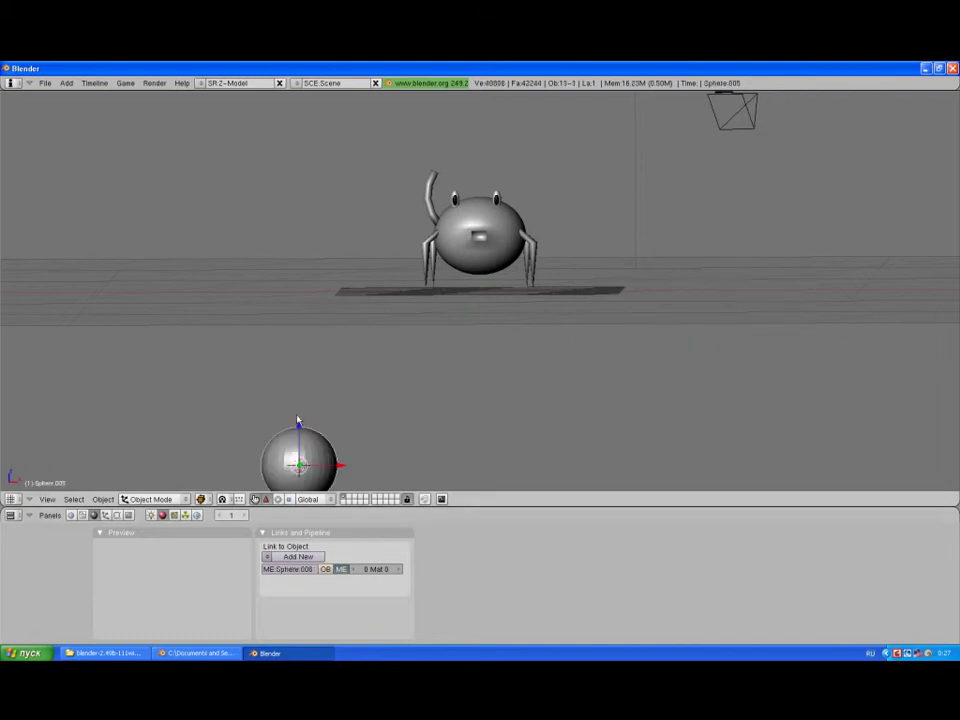
key("g")
key("z")
left_click(312, 168)
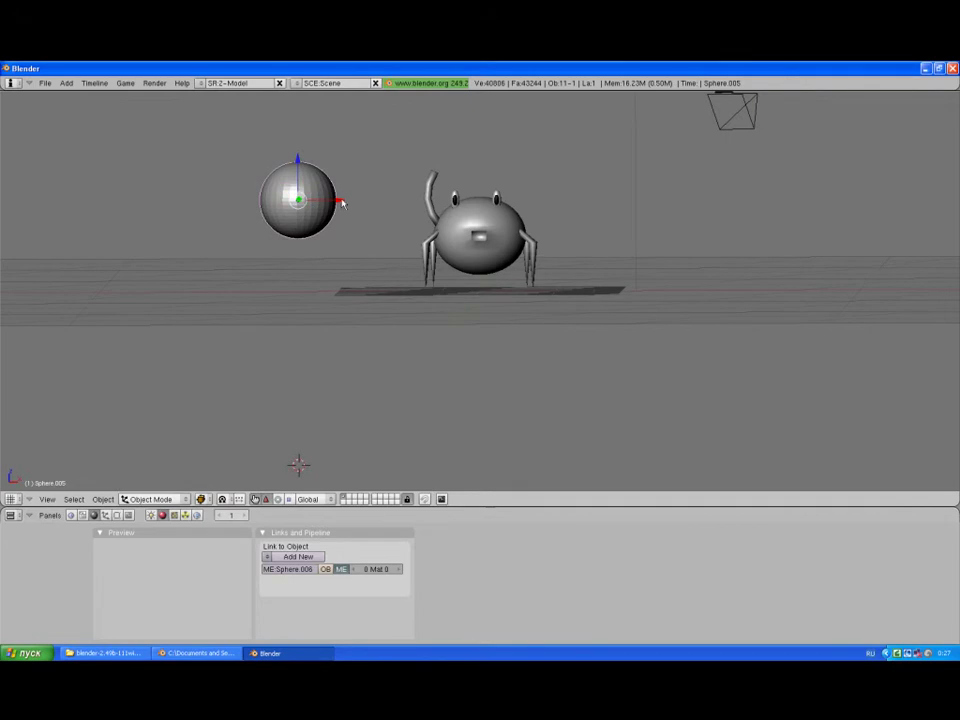
key("g")
key("x")
left_click(395, 207)
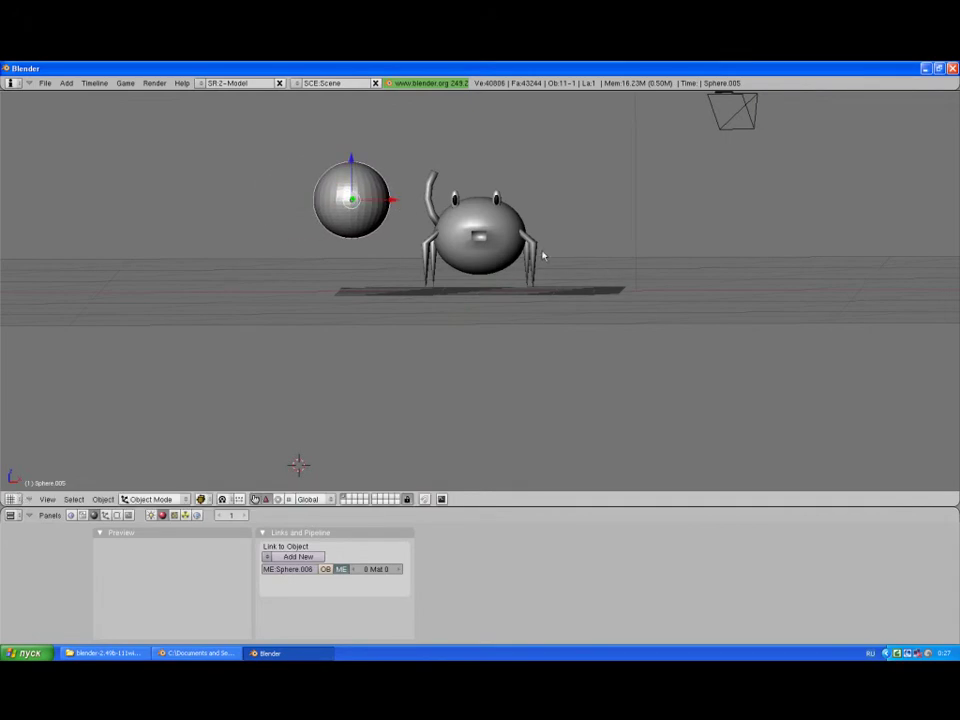
key("KP_7")
mouse_move(585, 176)
middle_mouse_down()
mouse_move(302, 176)
mouse_move(305, 203)
middle_mouse_up()
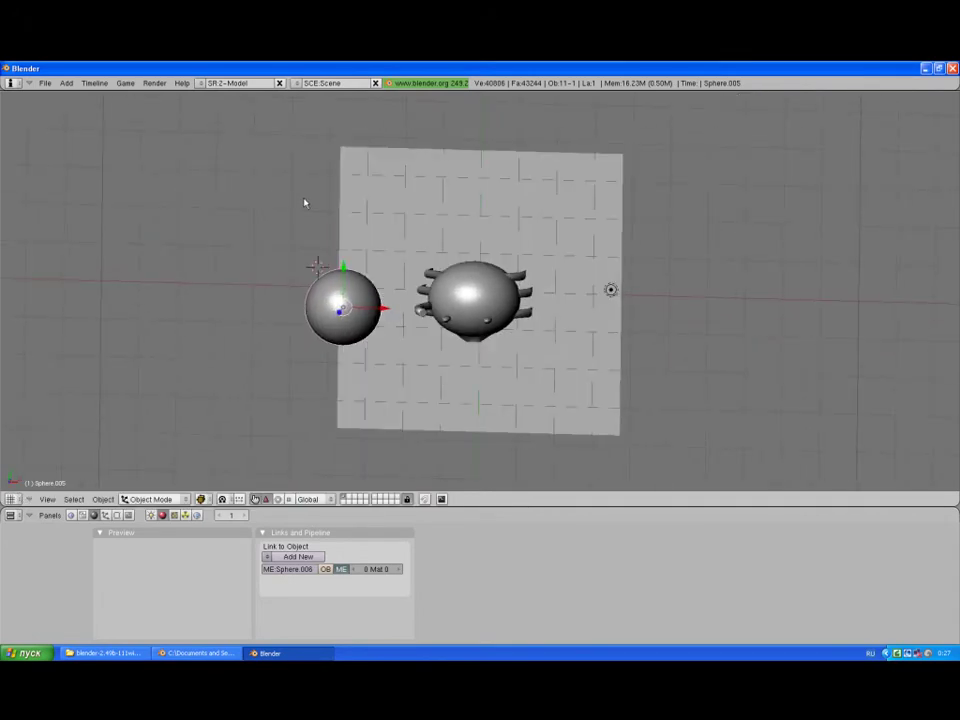
Step: In Edit Mode, smooth-shade the sphere and flatten it along X into a disc
key("Tab")
key("w")
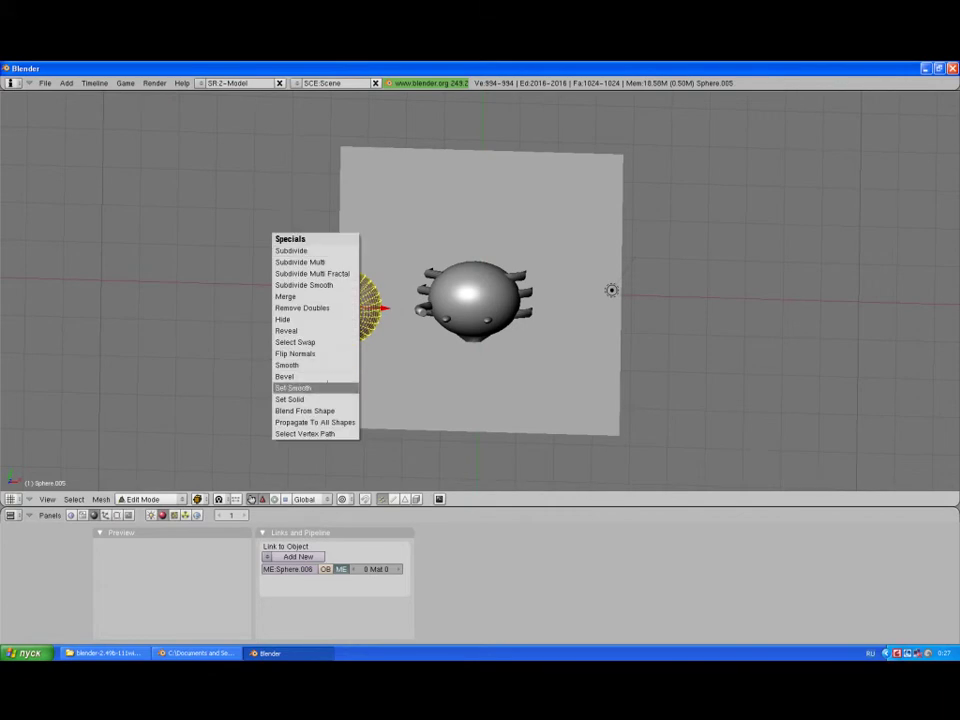
left_click(293, 387)
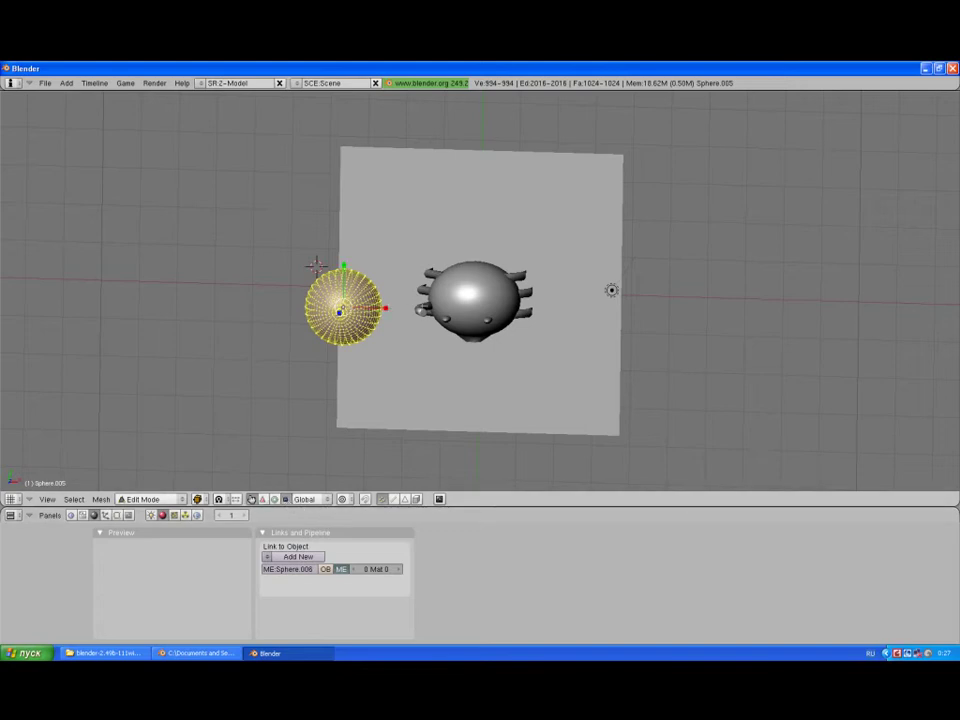
key("s")
key("x")
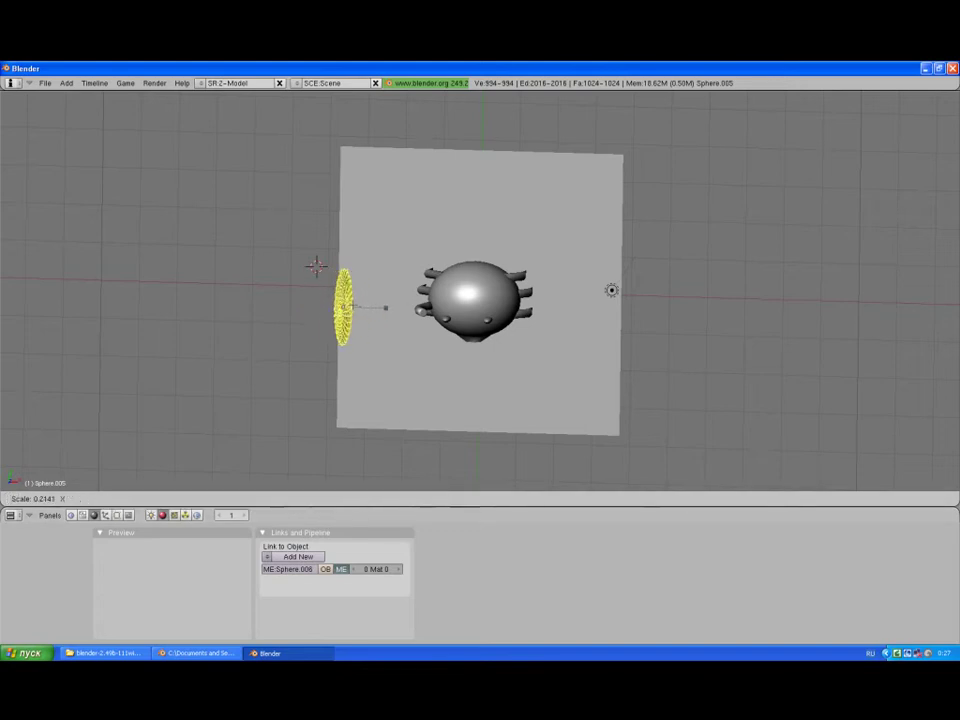
left_click(543, 336)
Step: Scale the disc along Y to squash it into an oval
key("s")
key("y")
left_click(743, 489)
key("KP_7")
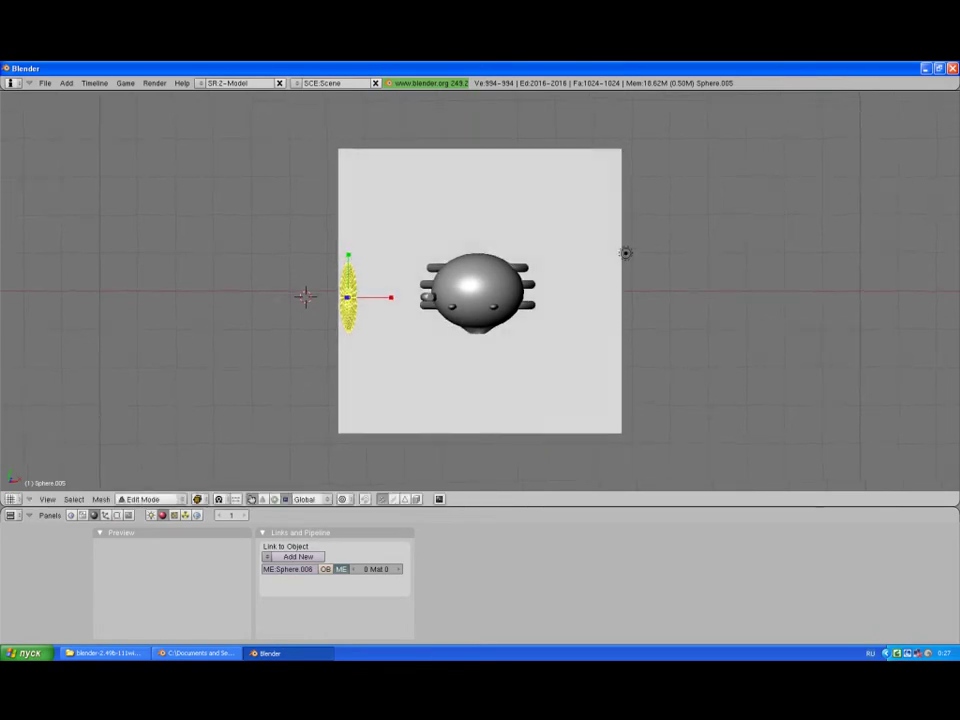
middle_click_drag(305, 296, 468, 318)
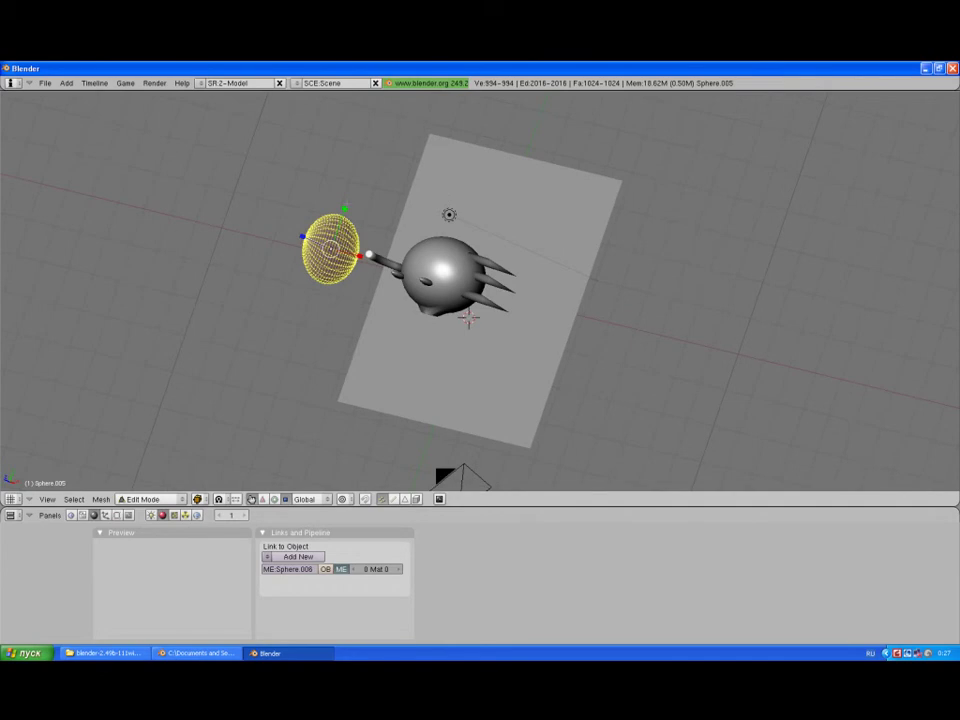
key("s")
key("y")
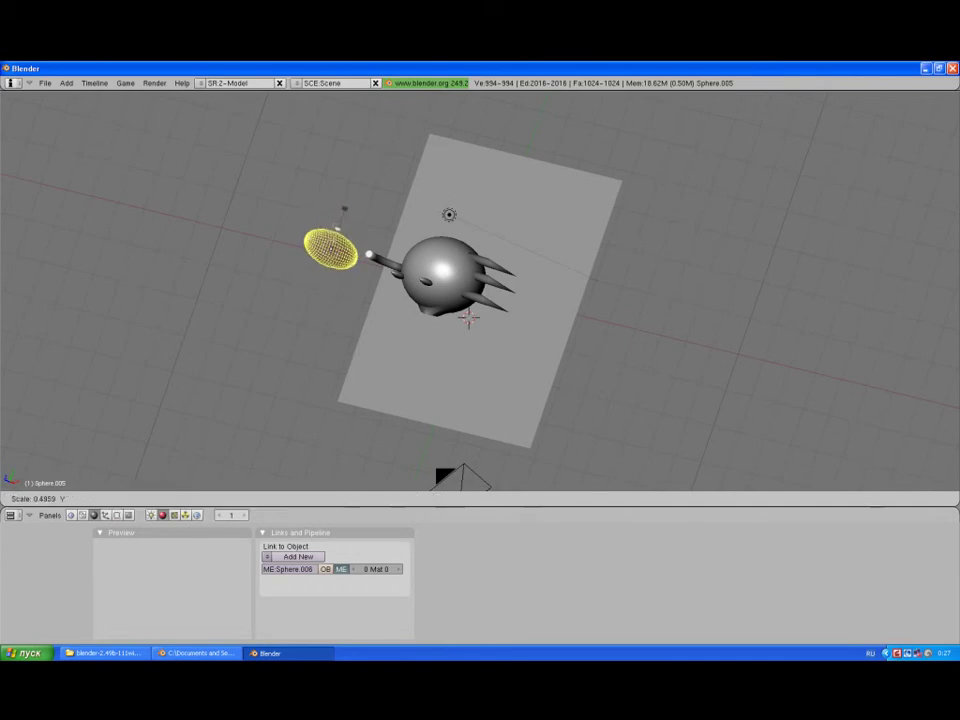
key("Return")
middle_click_drag(480, 300, 520, 220)
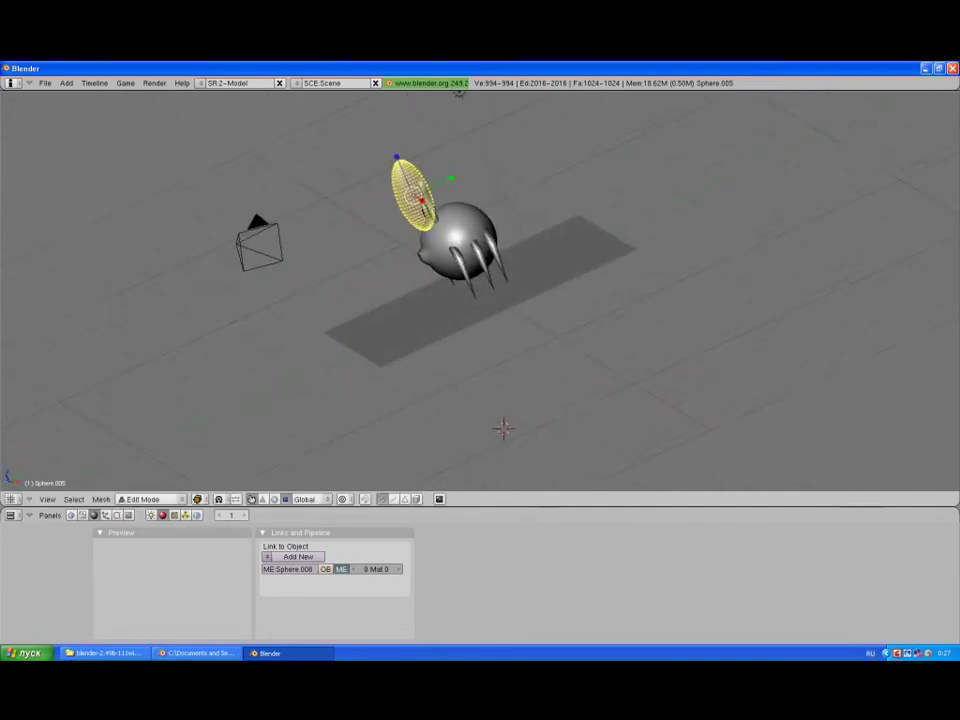
Step: Refine the oval's Y proportion and check it from a low side view
key("s")
key("y")
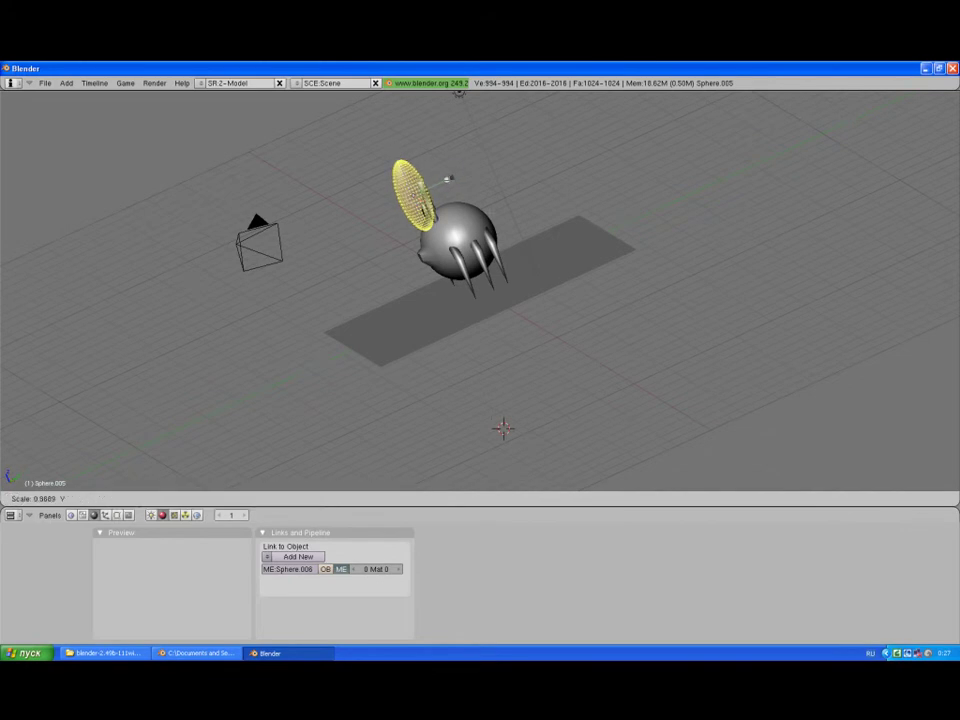
key("Return")
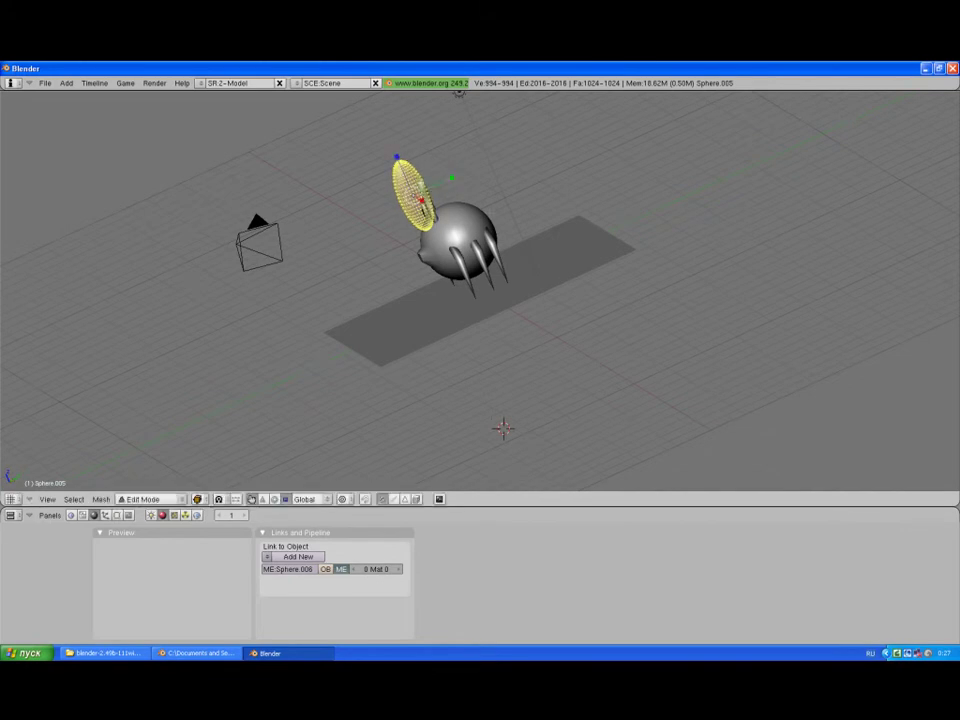
key("s")
key("y")
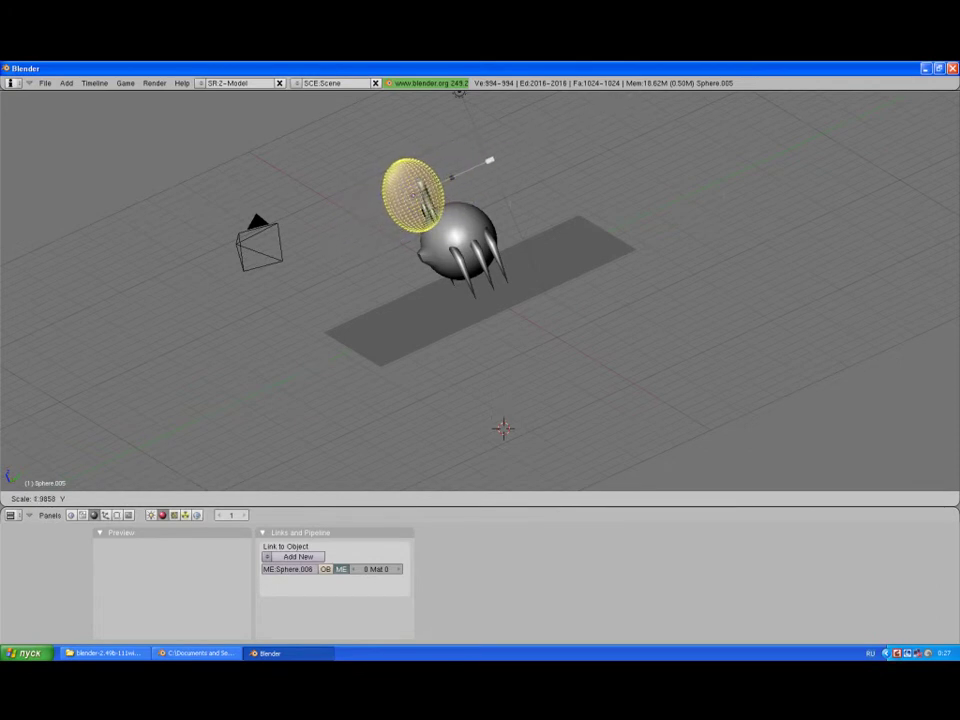
key("Escape")
middle_click_drag(480, 300, 560, 260)
middle_click_drag(465, 420, 485, 470)
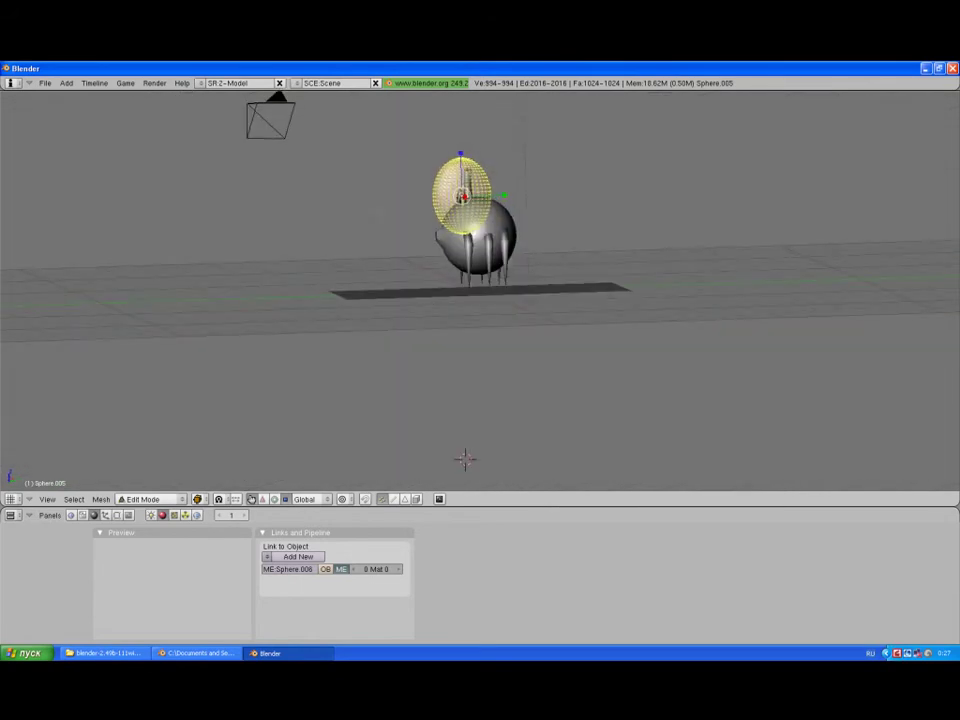
Step: Box-select the left half of the oval's vertices and delete them
key("a")
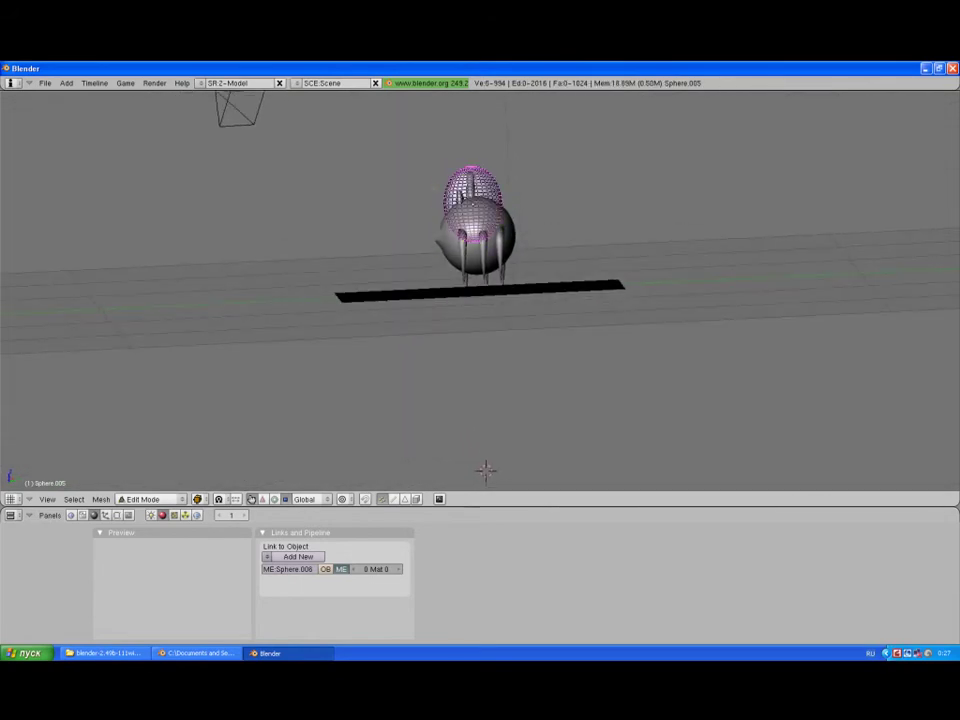
mouse_move(488, 467)
middle_mouse_down()
mouse_move(479, 447)
mouse_move(476, 455)
middle_mouse_up()
key("b")
left_click_drag(422, 145, 477, 291)
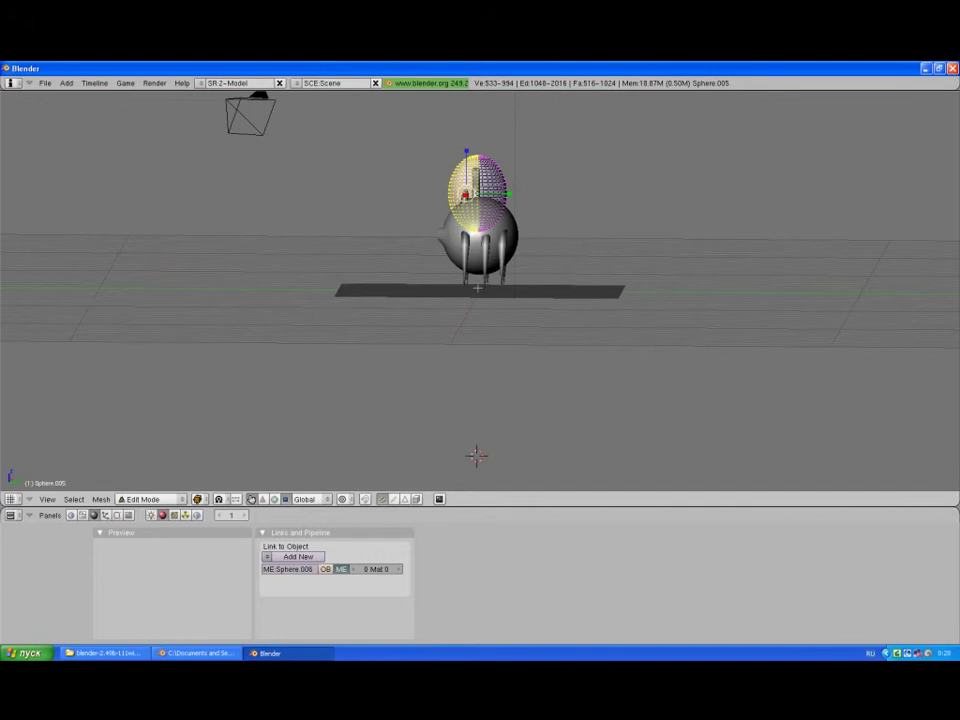
key("x")
left_click(445, 288)
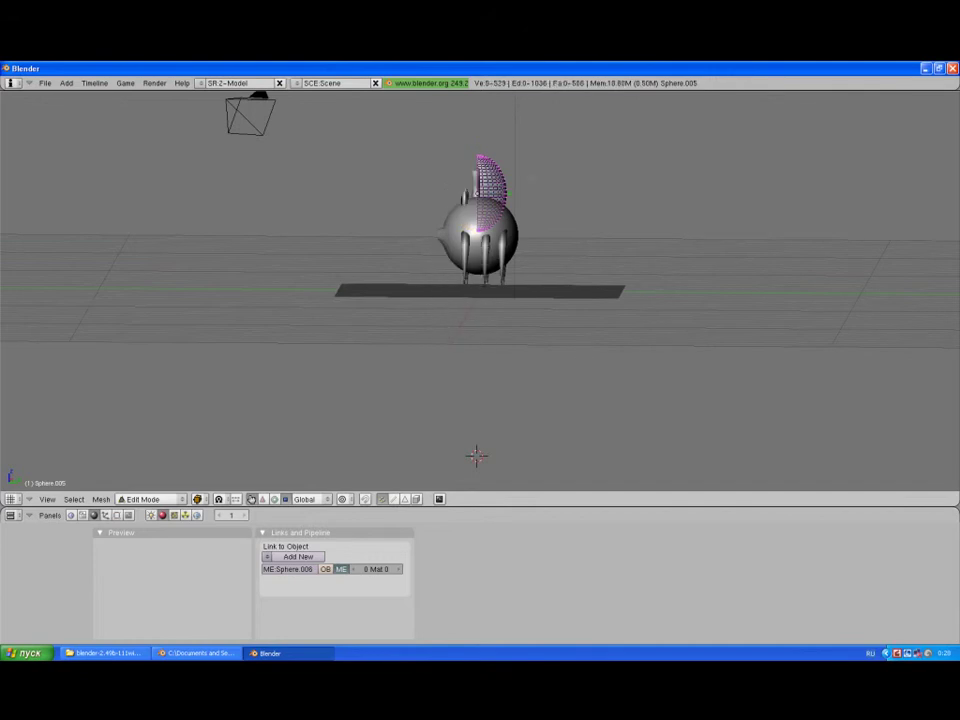
Step: Shrink the remaining half-sphere, move it along Y toward the arm tip, and exit Edit Mode
key("g")
key("a")
key("s")
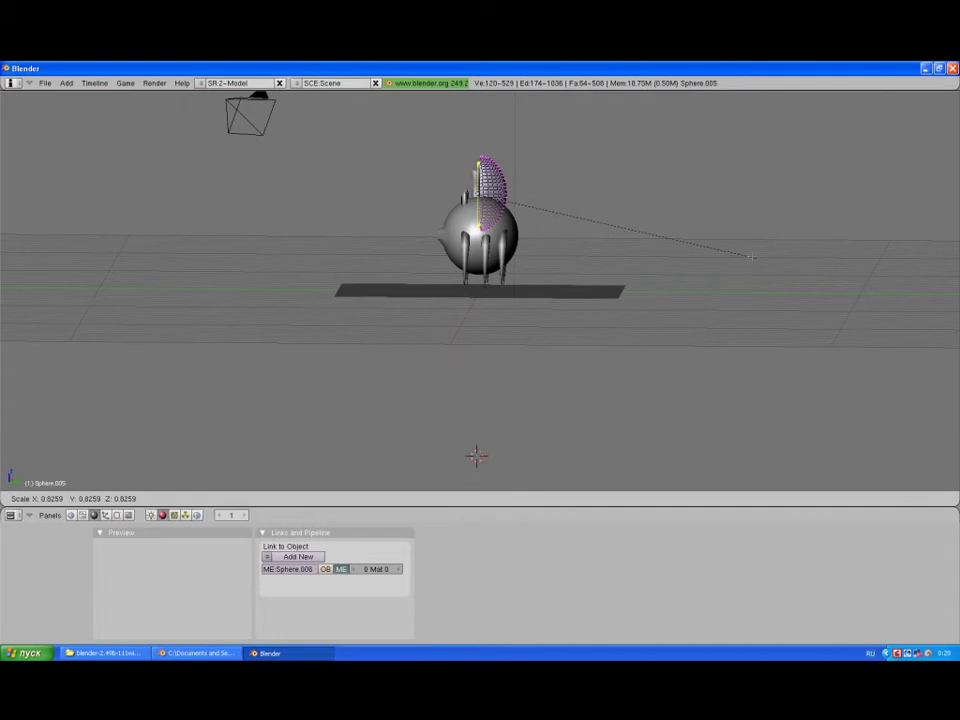
left_click(545, 195)
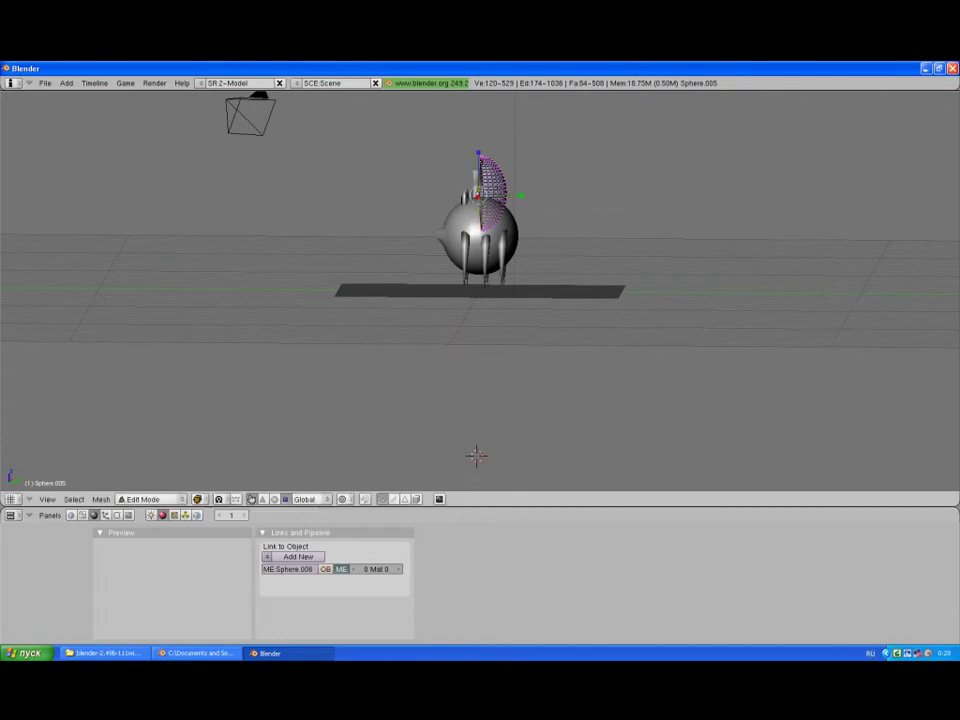
middle_click_drag(545, 195, 545, 260)
left_click(262, 499)
left_click_drag(518, 153, 525, 155)
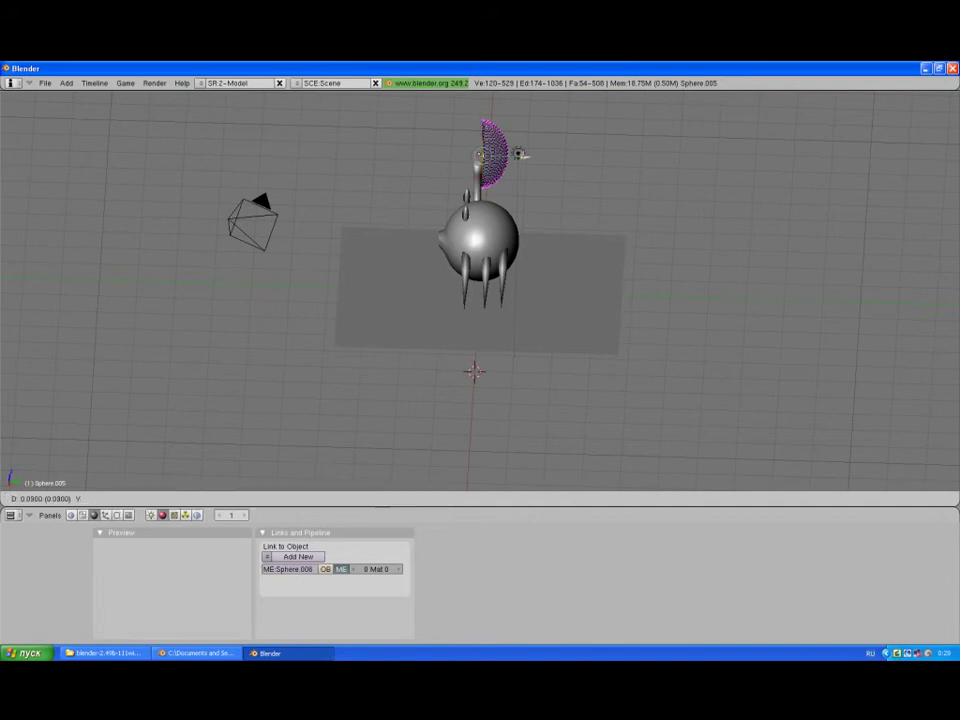
left_click(525, 156)
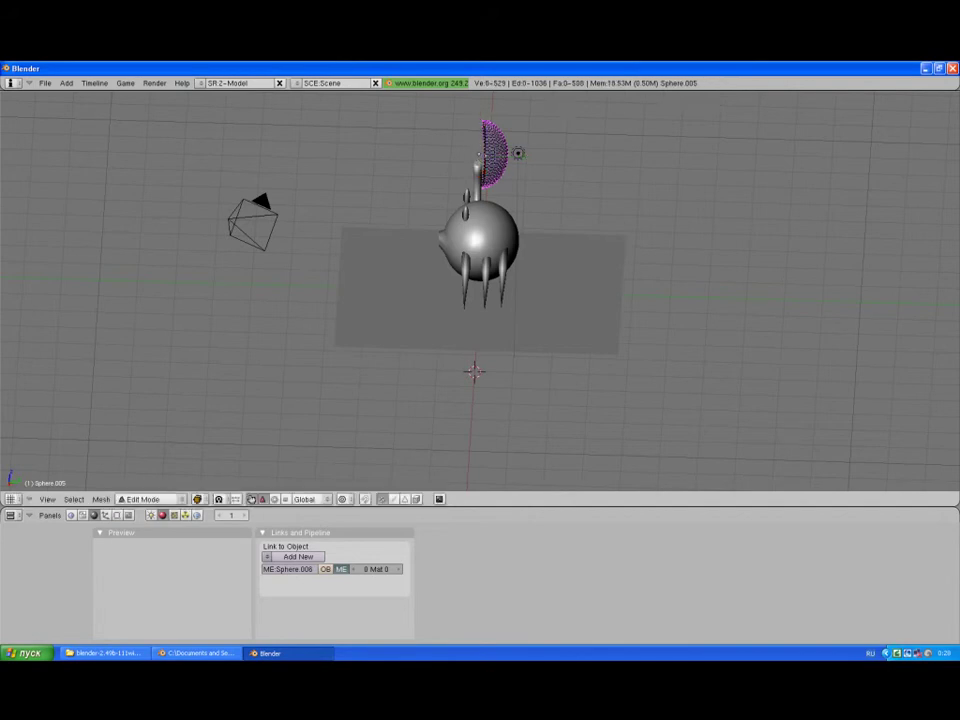
middle_click_drag(525, 156, 500, 335)
middle_click_drag(505, 97, 499, 121)
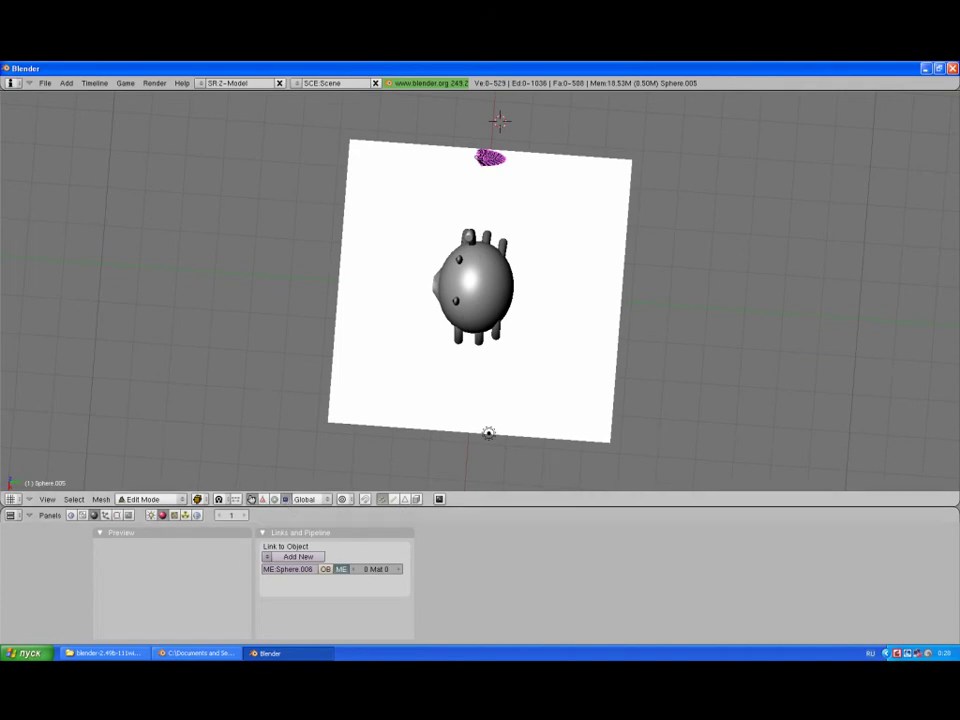
key("Tab")
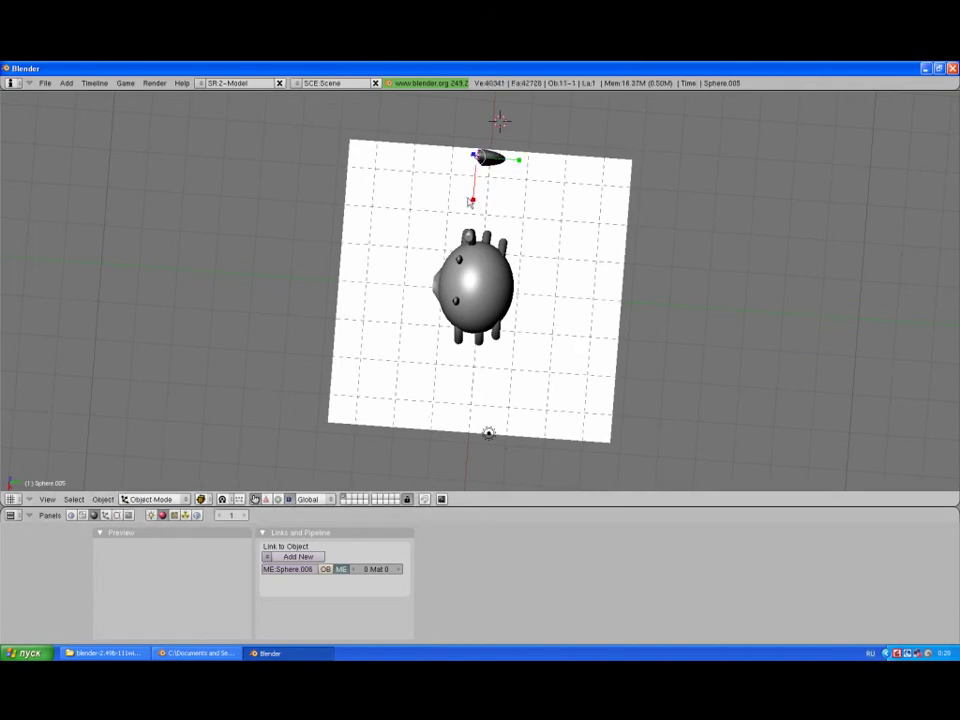
Step: Rotate the half-sphere claw piece in top view so it stands upright beside the arm
key("s")
key("Escape")
mouse_move(476, 184)
middle_mouse_down()
mouse_move(539, 176)
mouse_move(420, 347)
mouse_move(692, 281)
middle_mouse_up()
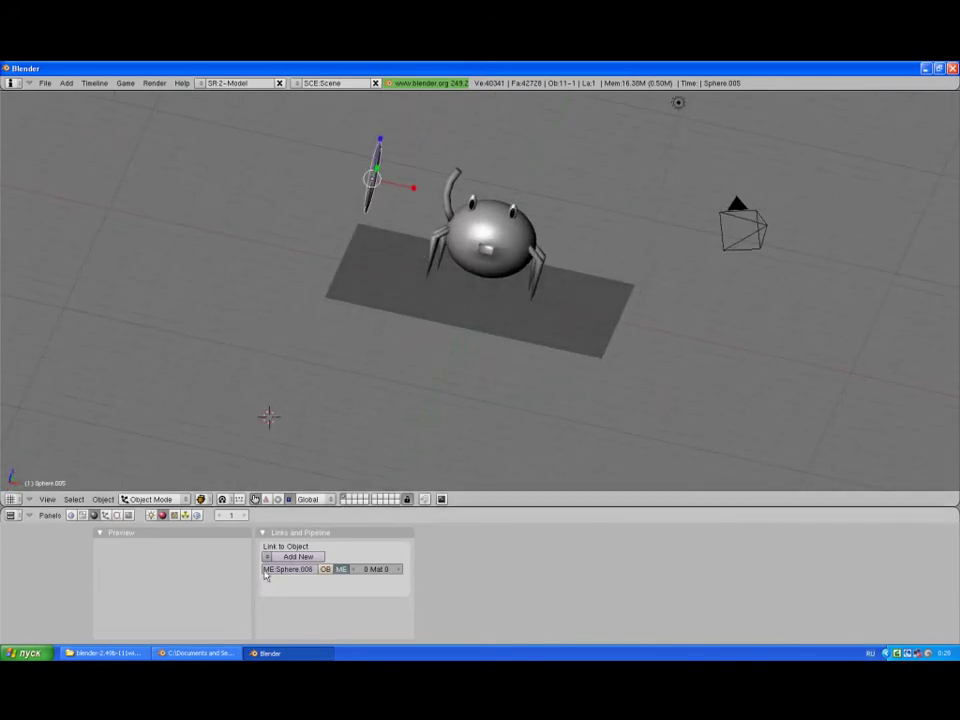
middle_click_drag(324, 390, 315, 405)
key("KP_7")
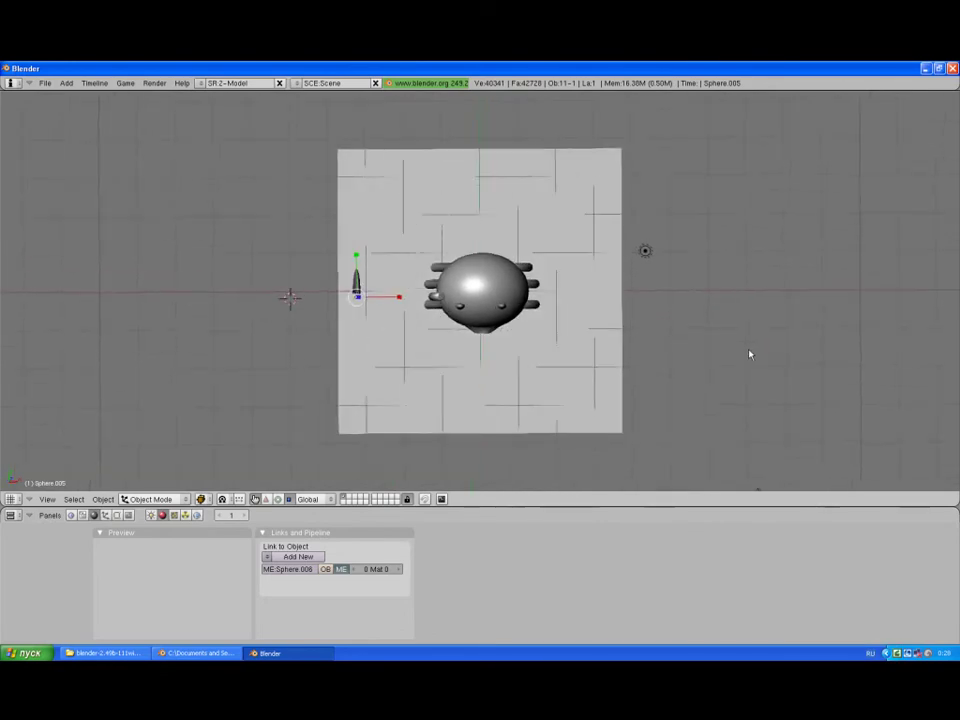
key("r")
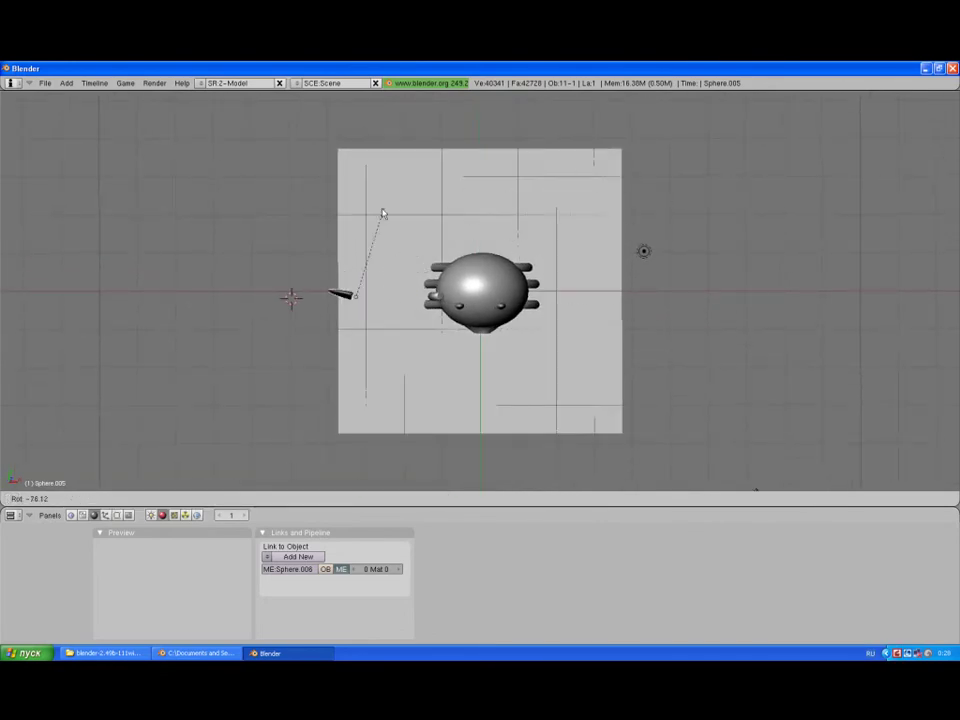
left_click(366, 226)
left_click(278, 499)
left_click_drag(357, 298, 355, 295)
mouse_move(355, 295)
middle_mouse_down()
mouse_move(441, 285)
mouse_move(373, 268)
mouse_move(695, 288)
middle_mouse_up()
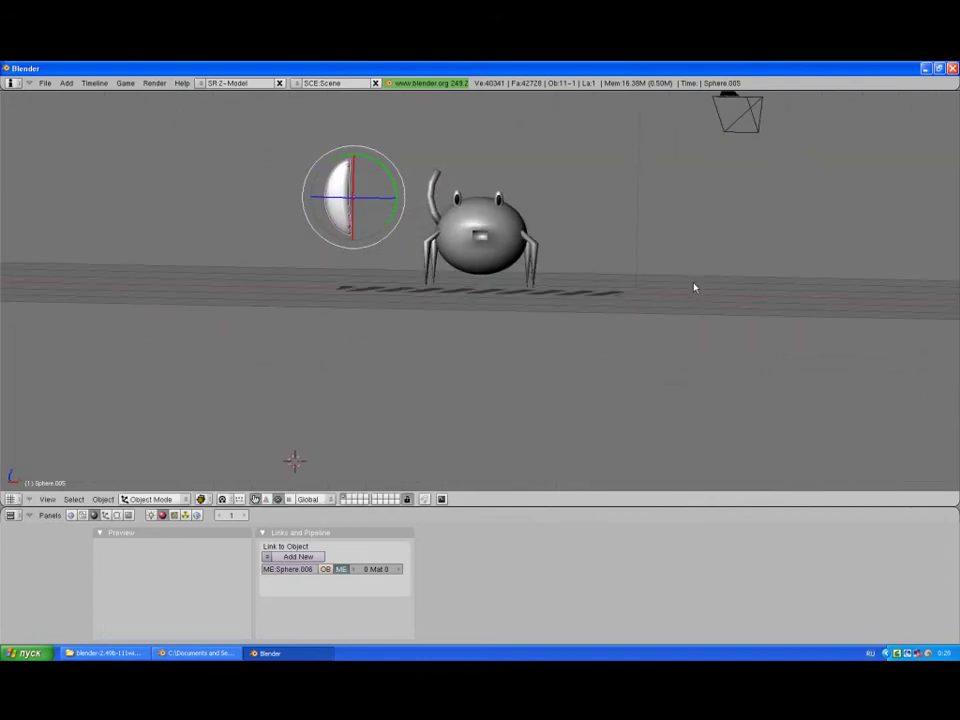
key("space")
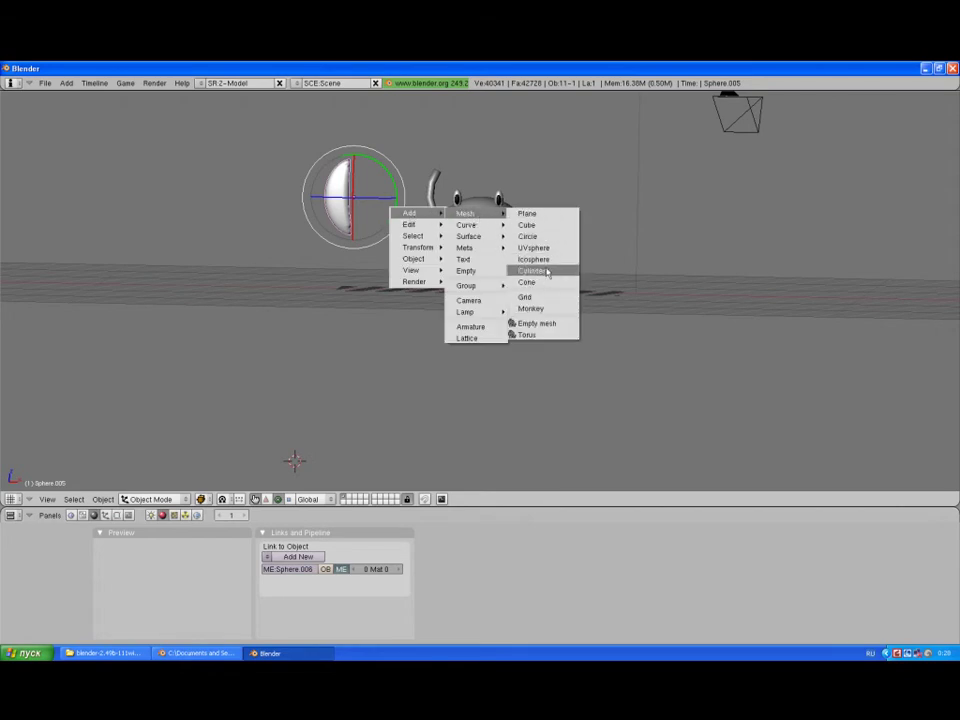
Step: Add a new UV sphere and move it up and right toward the arm
left_click(550, 256)
left_click(602, 258)
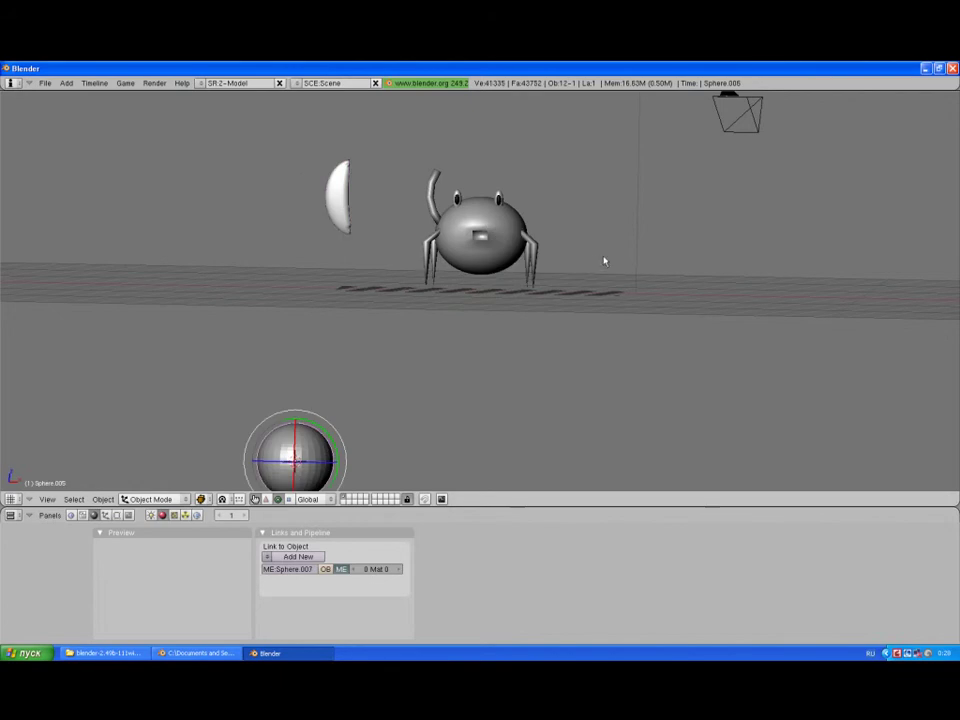
left_click(266, 499)
left_click_drag(298, 417, 300, 145)
left_click_drag(338, 187, 430, 207)
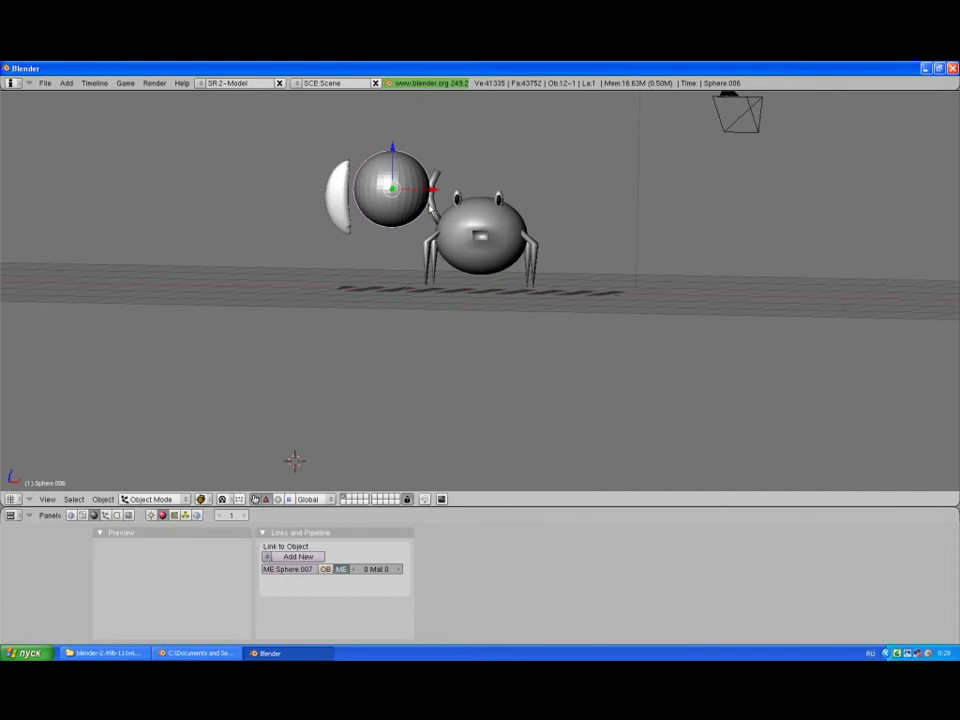
Step: In Edit Mode, shrink the sphere to a tiny dot and stretch it along Z
key("Tab")
key("w")
left_click(396, 229)
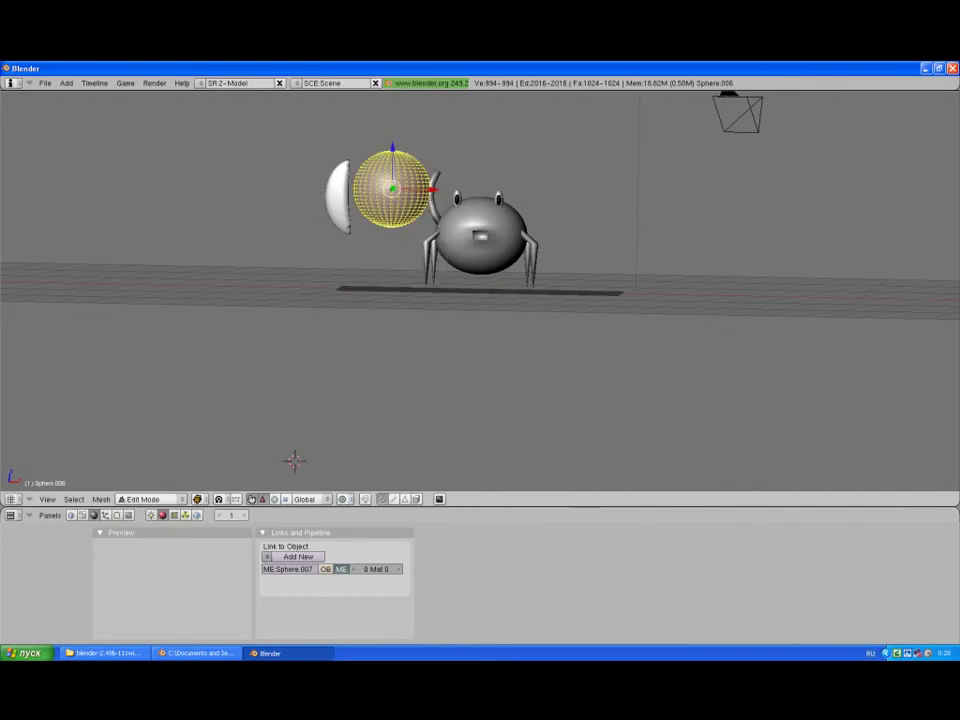
key("s")
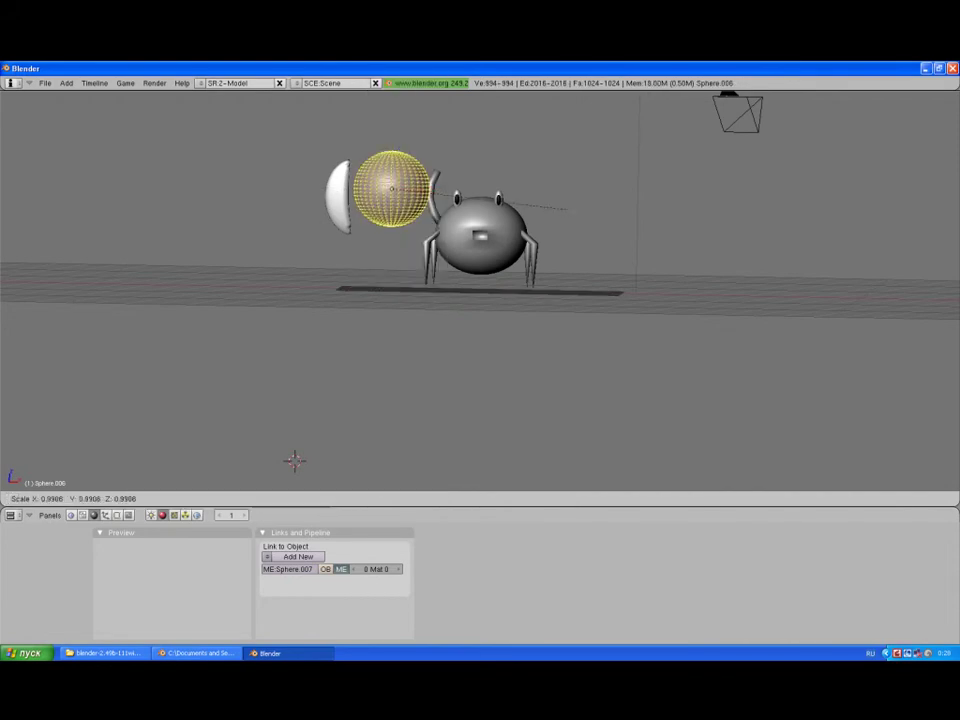
key("Return")
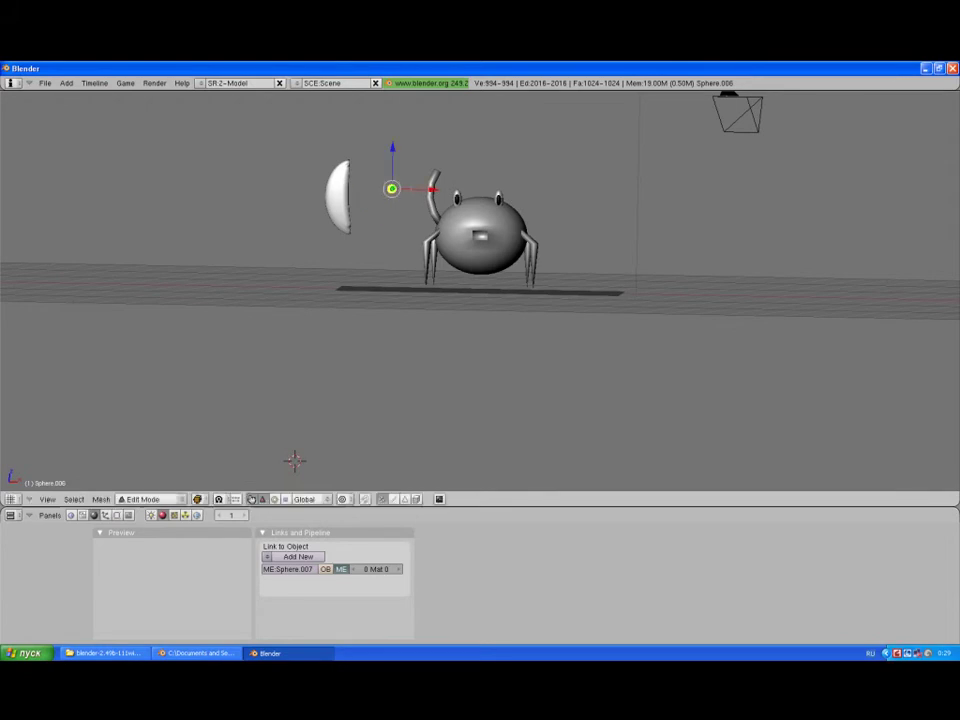
key("s")
key("x")
key("Escape")
key("s")
key("z")
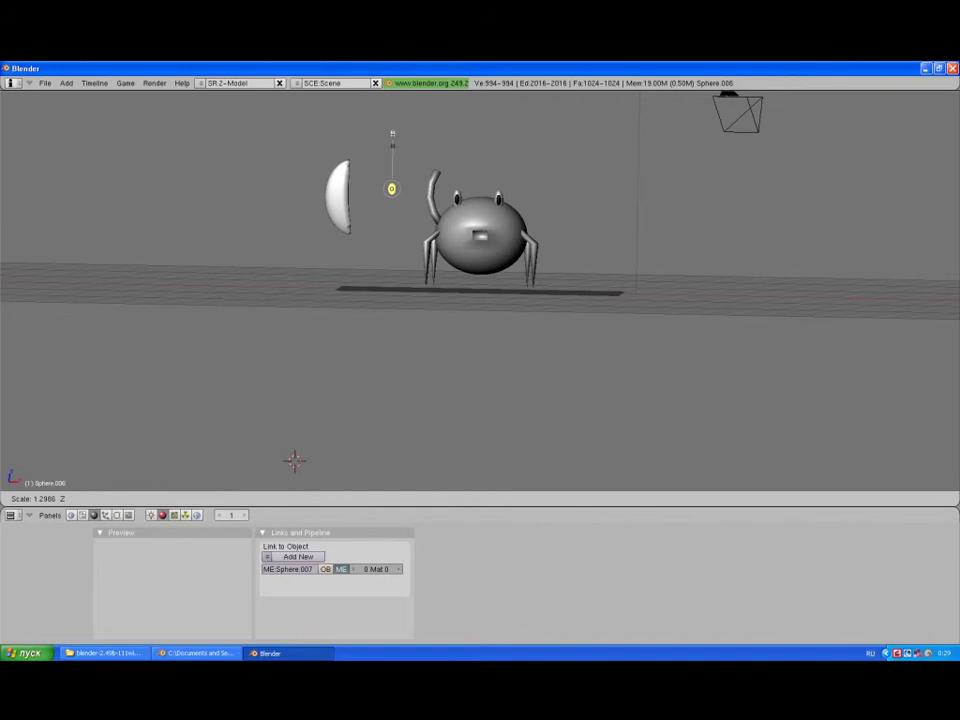
key("Return")
Step: Move the small sphere's mesh along X and down along Z, then leave Edit Mode
key("g")
key("x")
key("Return")
key("g")
key("z")
key("Return")
key("g")
key("x")
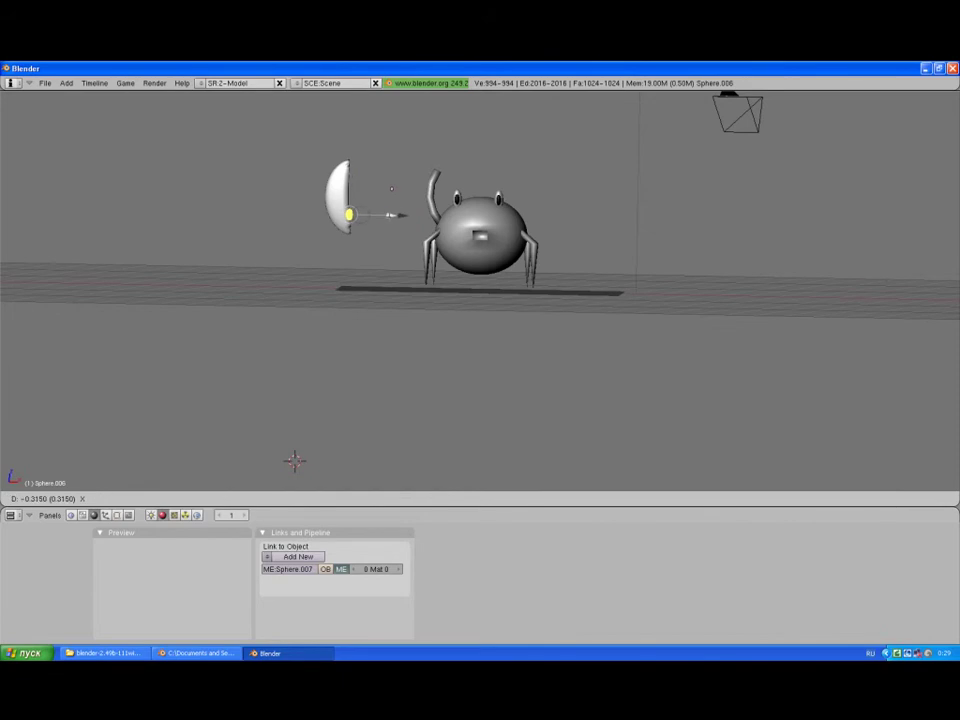
key("Return")
key("a")
middle_click_drag(480, 300, 520, 260)
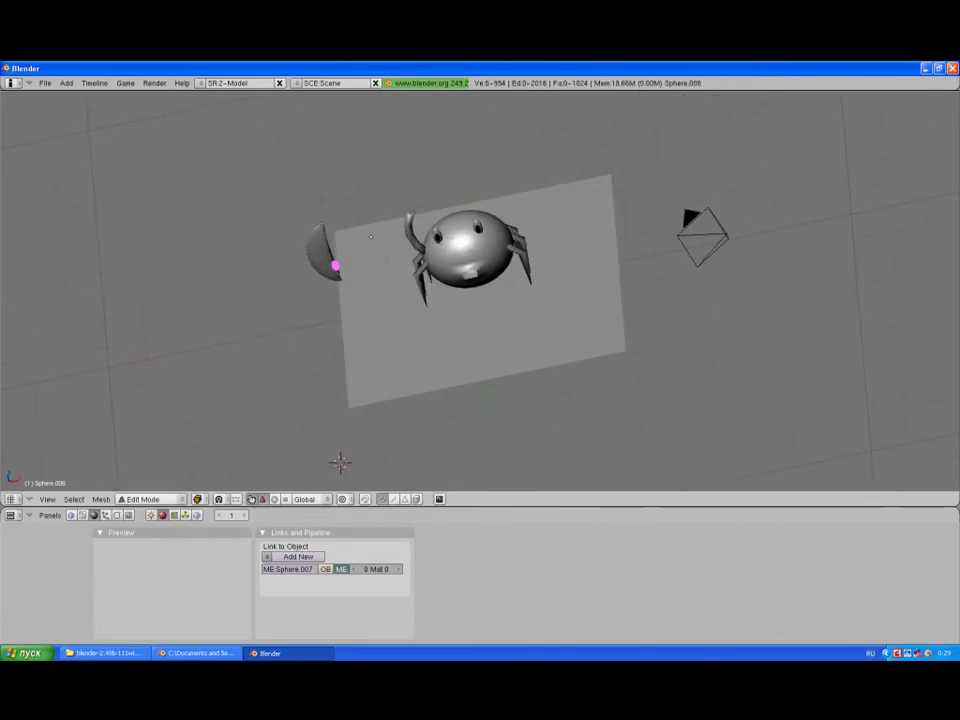
key("Tab")
Step: Fine-tune the small sphere's position so it rests against the half-shell claw
middle_click_drag(609, 302, 445, 214)
mouse_move(438, 195)
left_mouse_down()
mouse_move(377, 160)
mouse_move(392, 118)
mouse_move(436, 152)
left_mouse_up()
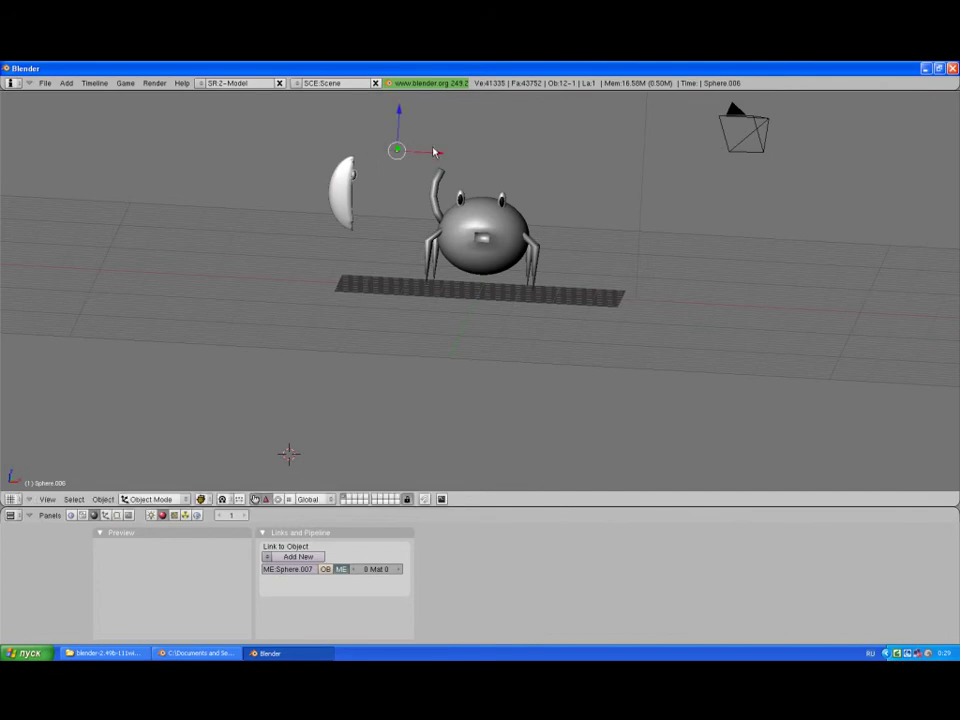
mouse_move(572, 234)
middle_mouse_down()
mouse_move(576, 212)
mouse_move(369, 221)
middle_mouse_up()
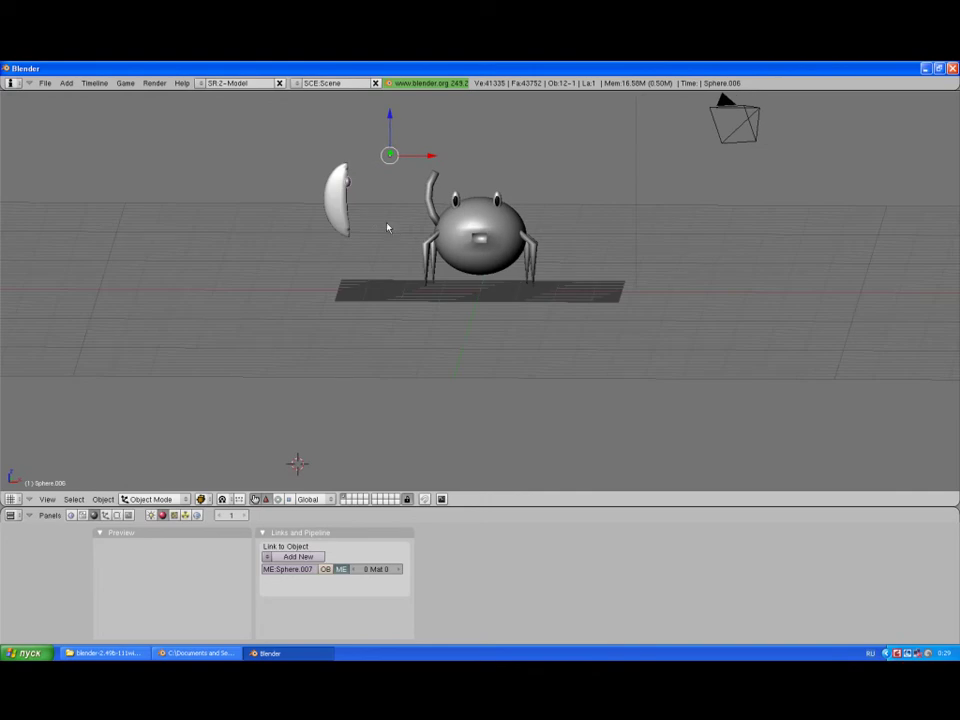
left_click_drag(443, 162, 454, 162)
Step: Shift a linked band of the half-sphere's vertices along X to bend it into a crescent
right_click(342, 205)
key("Tab")
middle_click_drag(342, 205, 346, 195)
key("l")
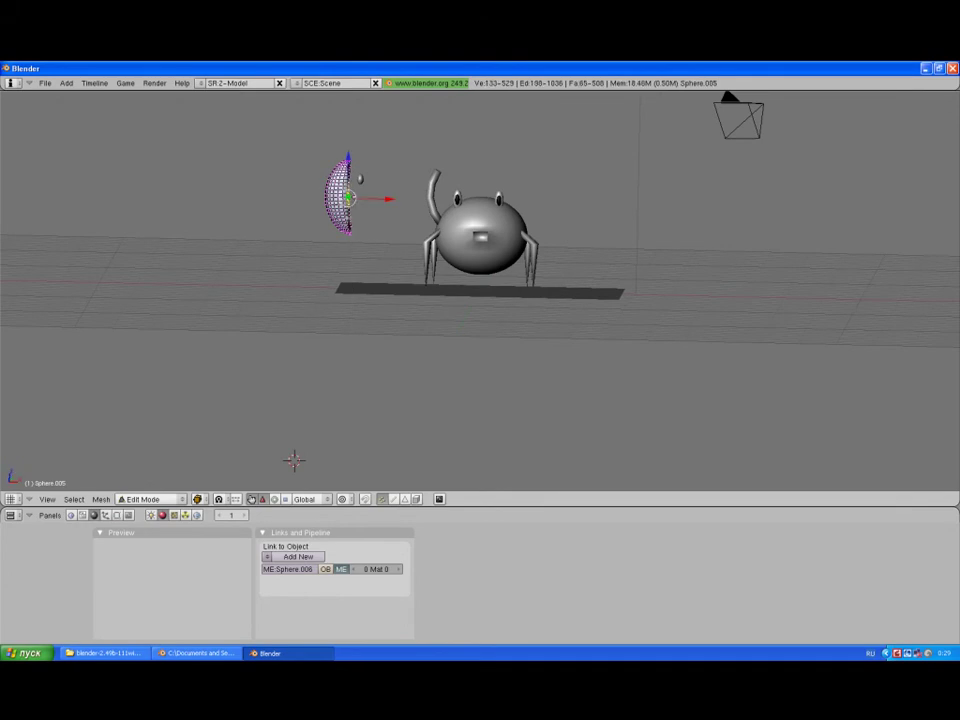
key("a")
key("l")
key("g")
key("x")
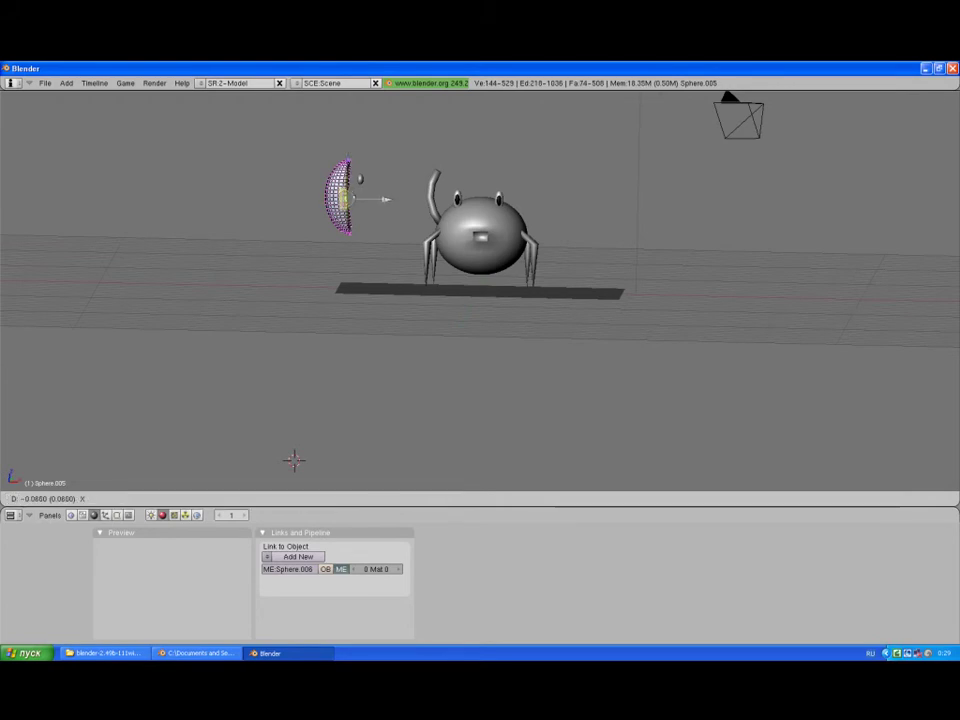
key("Return")
key("a")
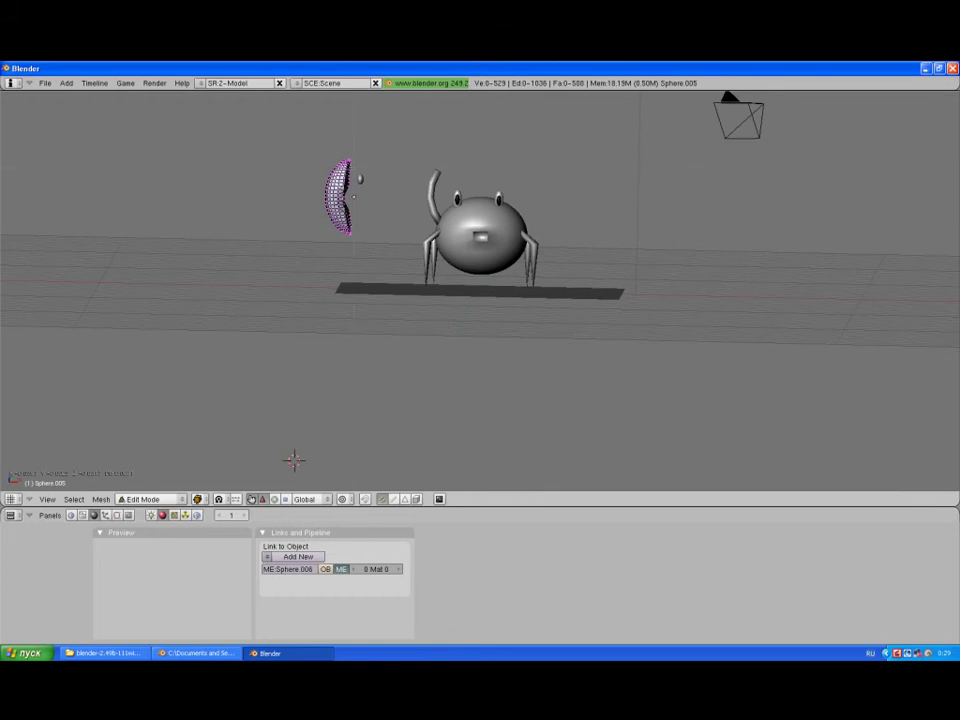
left_click_drag(335, 158, 360, 186)
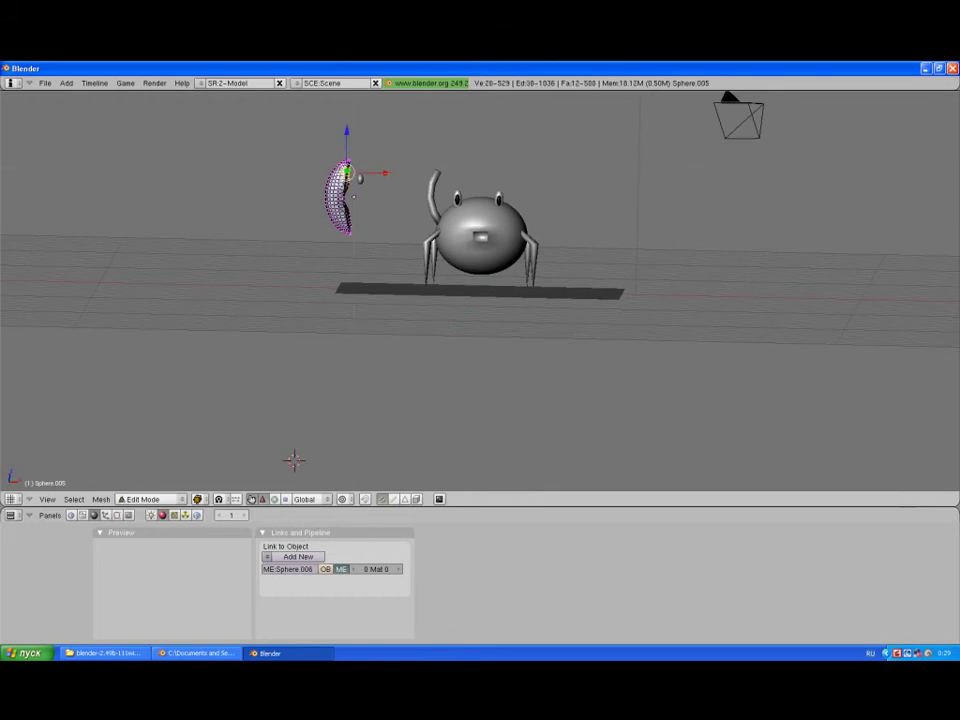
key("a")
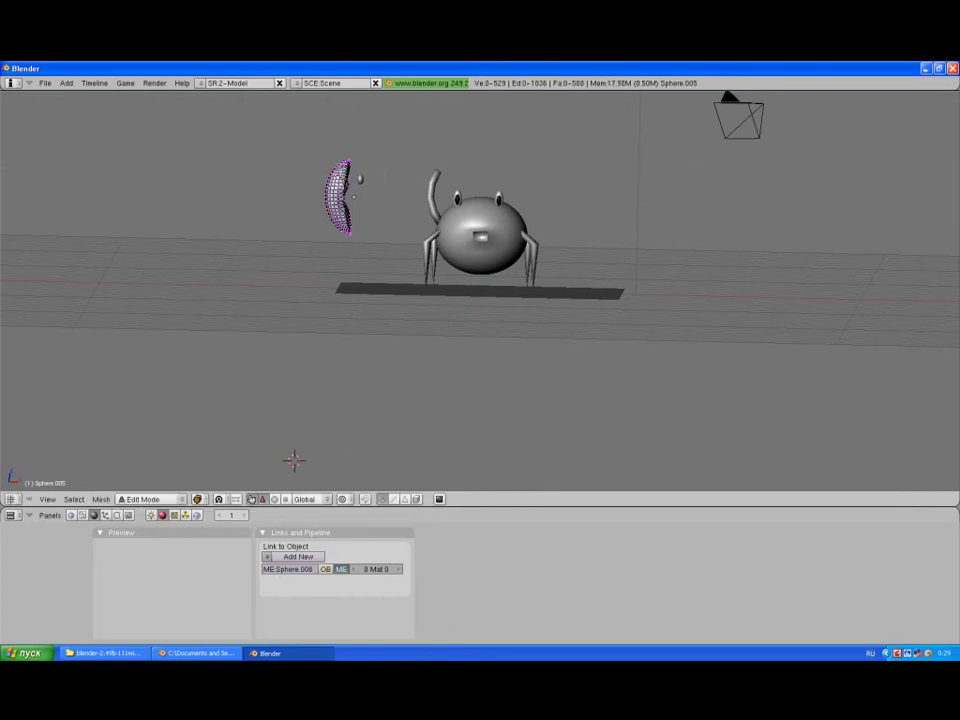
key("Tab")
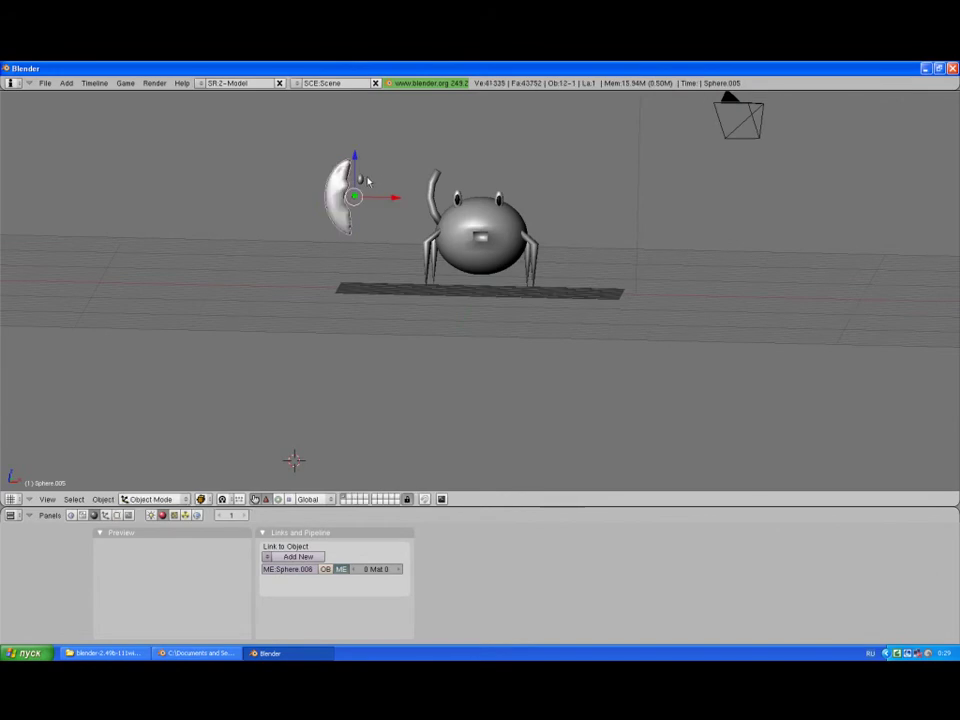
Step: Select the small sphere and move it left against the claw at the right height
key("ctrl+z")
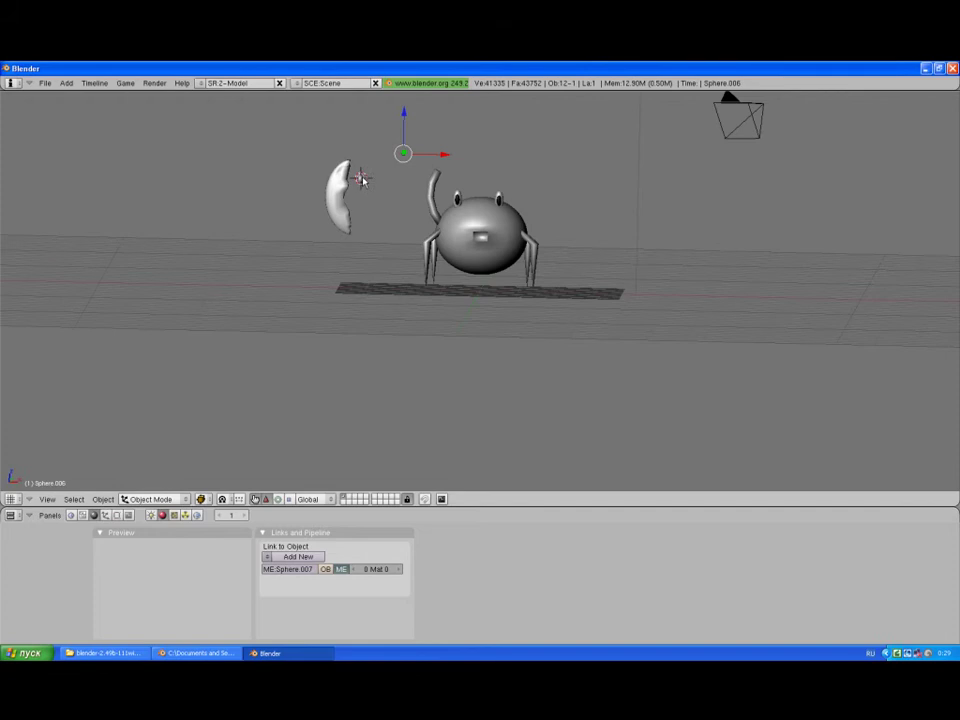
left_click_drag(405, 120, 432, 165)
left_click_drag(391, 121, 391, 119)
Step: Duplicate the small sphere, place the copy lower by the claw, and join the pieces with Ctrl+J
key("space")
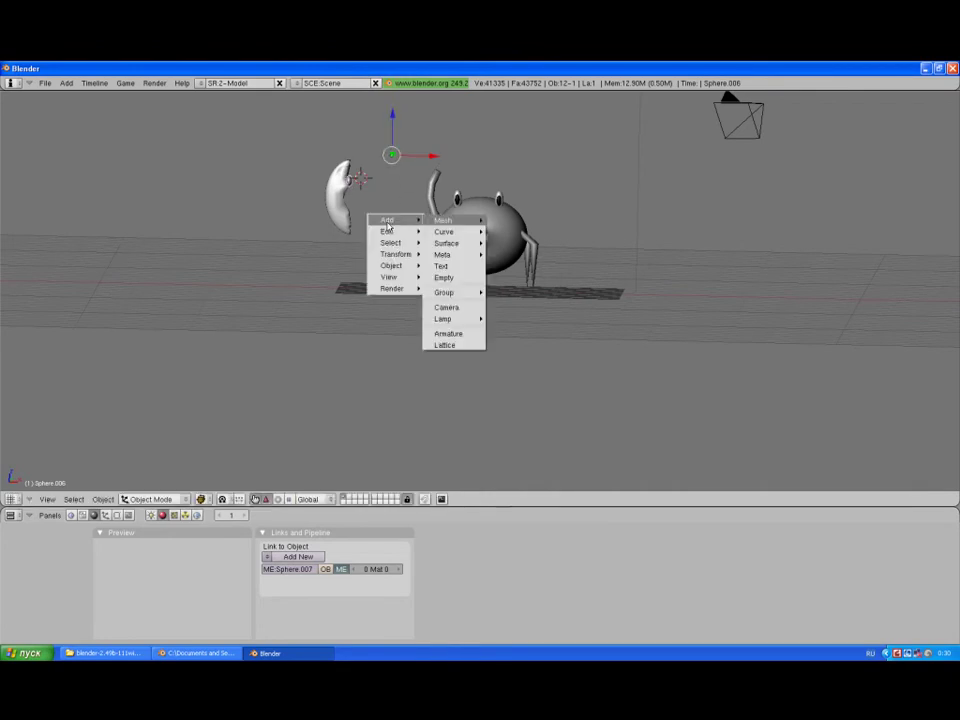
left_click(455, 245)
mouse_move(397, 118)
left_mouse_down()
mouse_move(382, 150)
mouse_move(429, 191)
left_mouse_up()
key("s")
key("Escape")
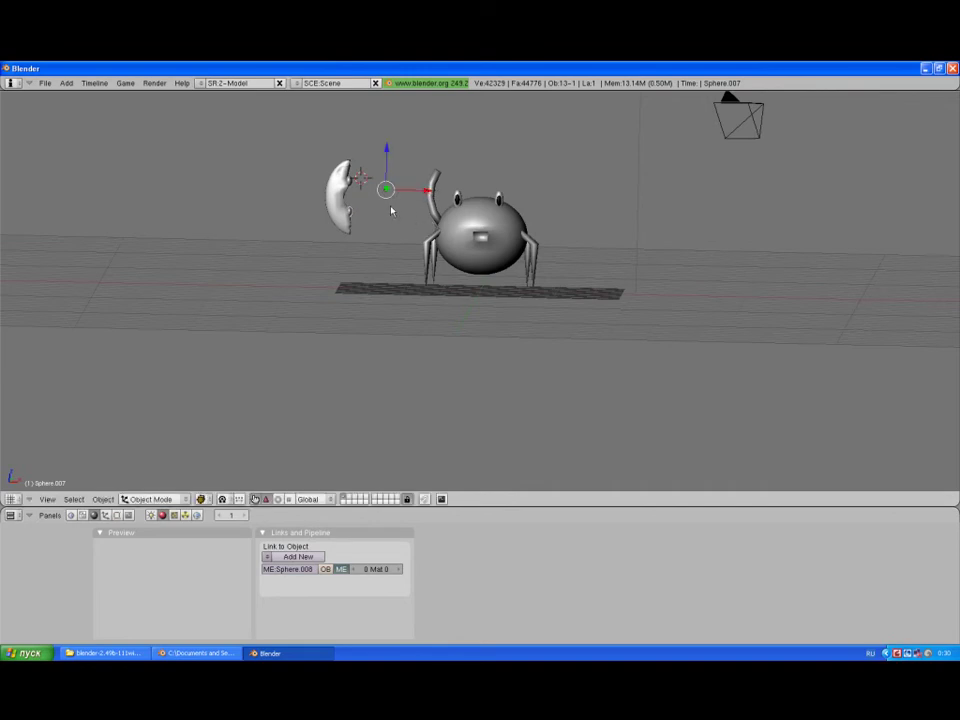
key("s")
right_click(407, 161)
left_click_drag(387, 150, 386, 150)
left_click_drag(431, 193, 424, 198)
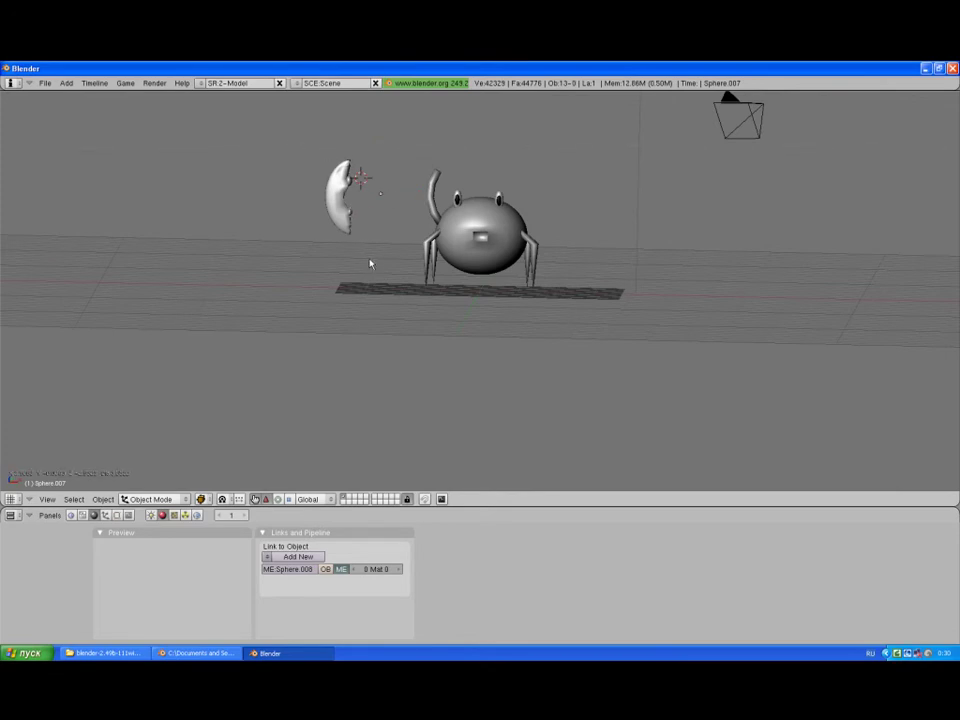
key("ctrl+j")
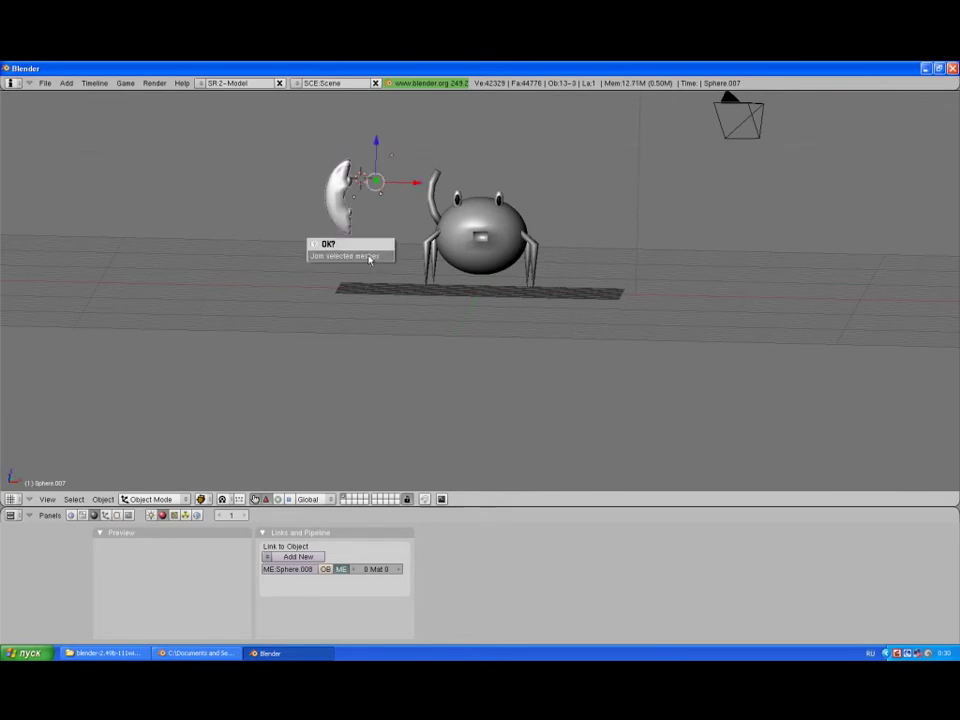
left_click(369, 257)
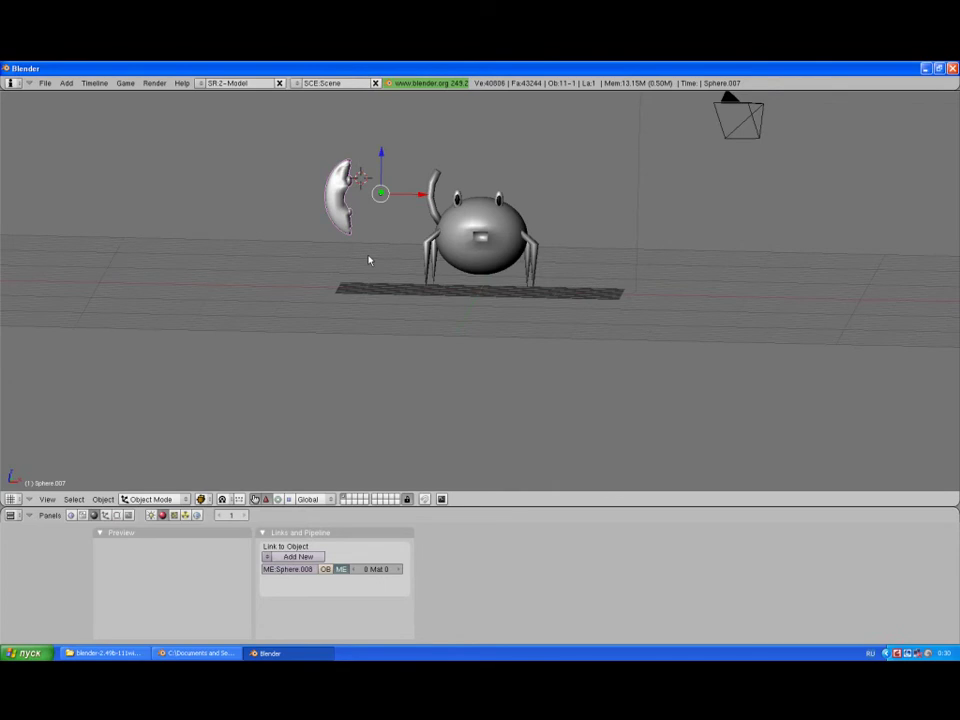
Step: Select the joined crescent claw and duplicate it in place
key("a")
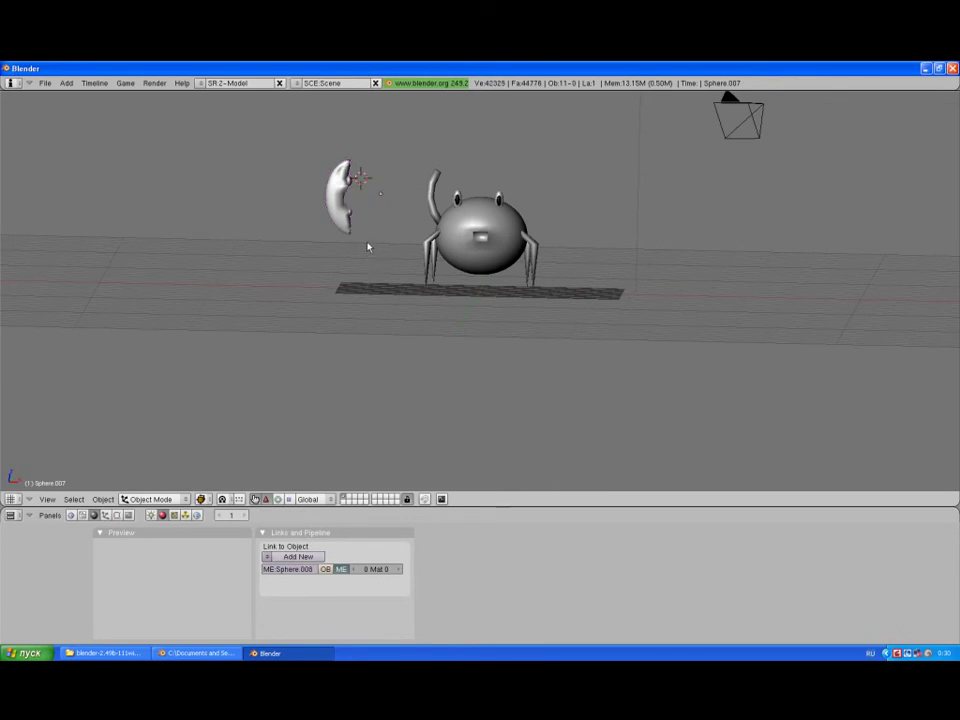
key("a")
key("a")
key("space")
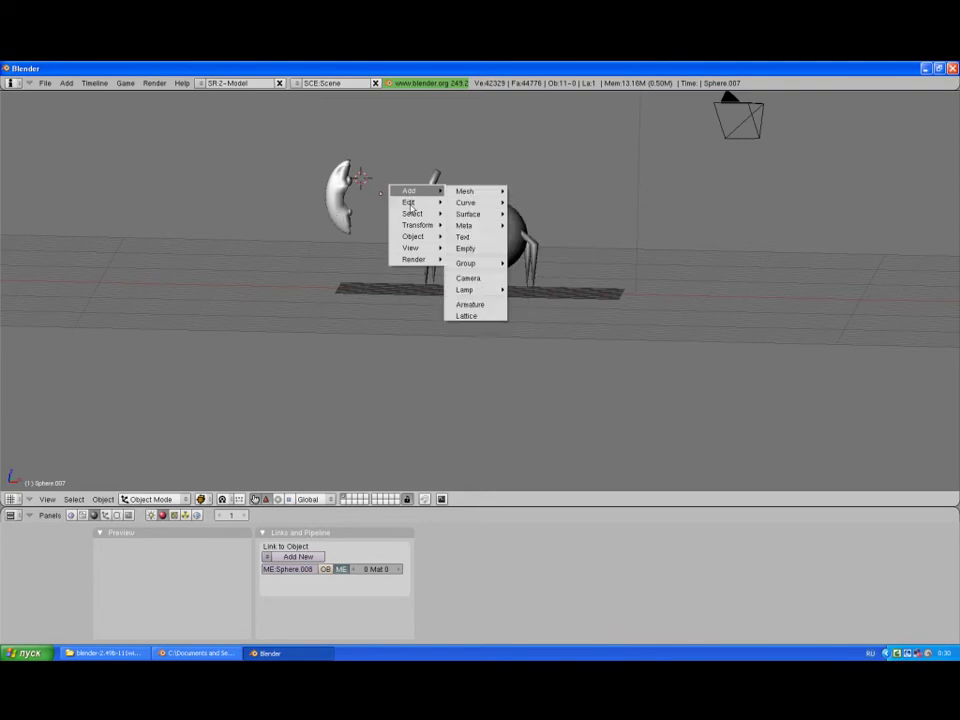
mouse_move(409, 202)
left_click(463, 221)
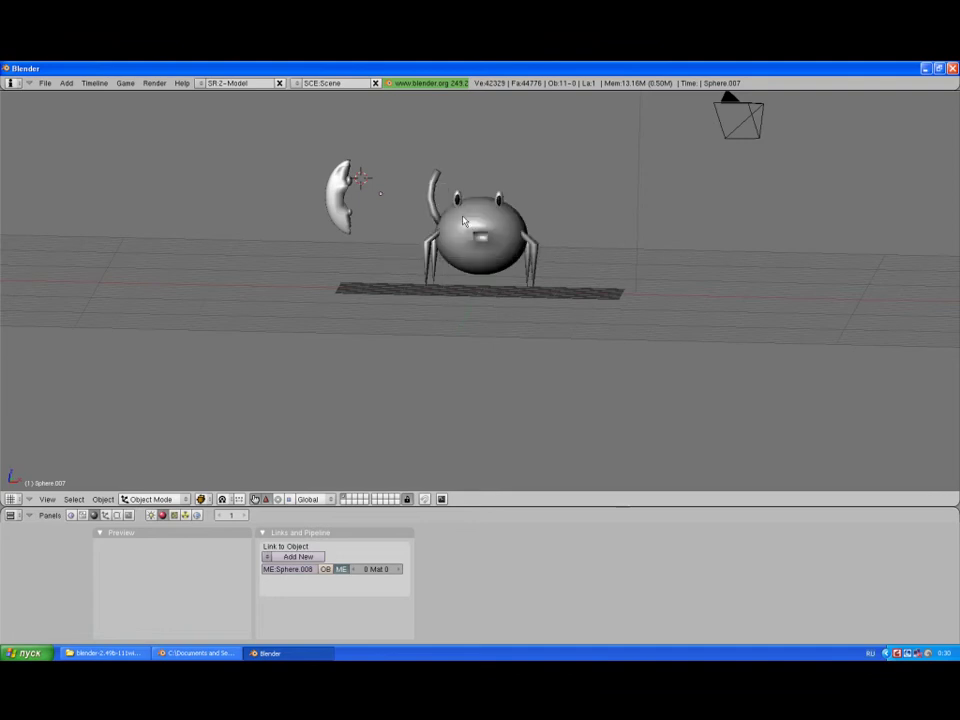
left_click(358, 196)
right_click(350, 200)
key("space")
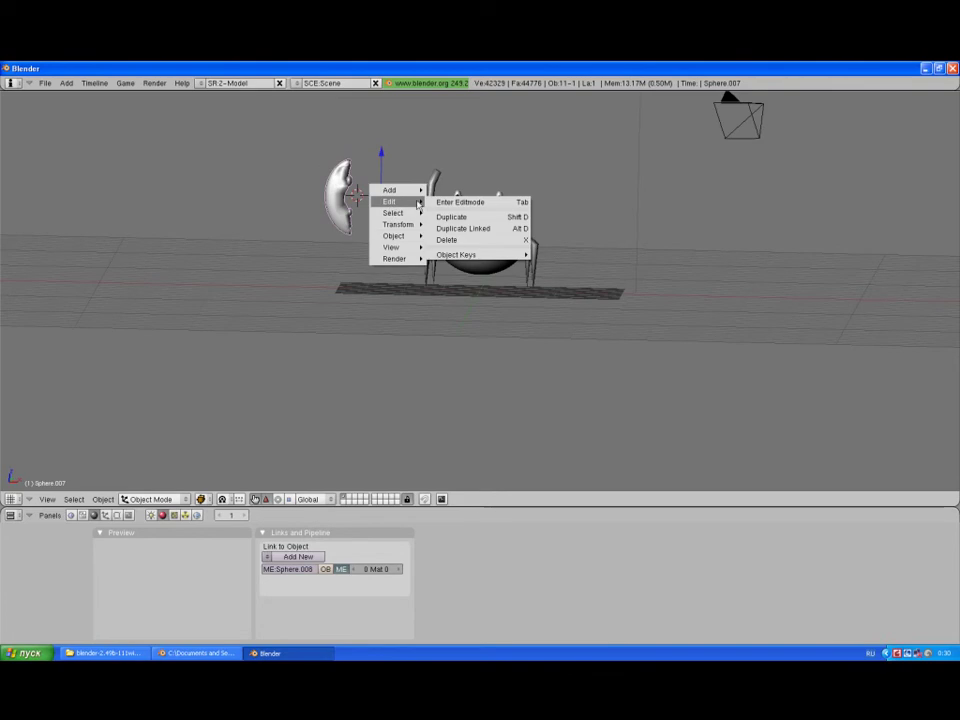
left_click(461, 216)
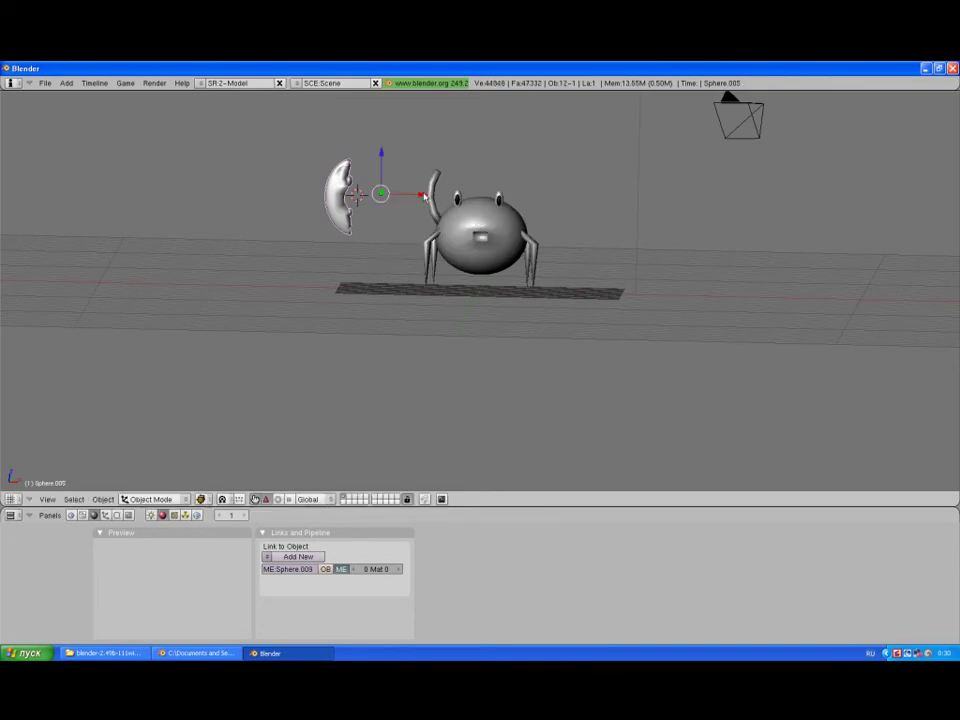
left_click(103, 499)
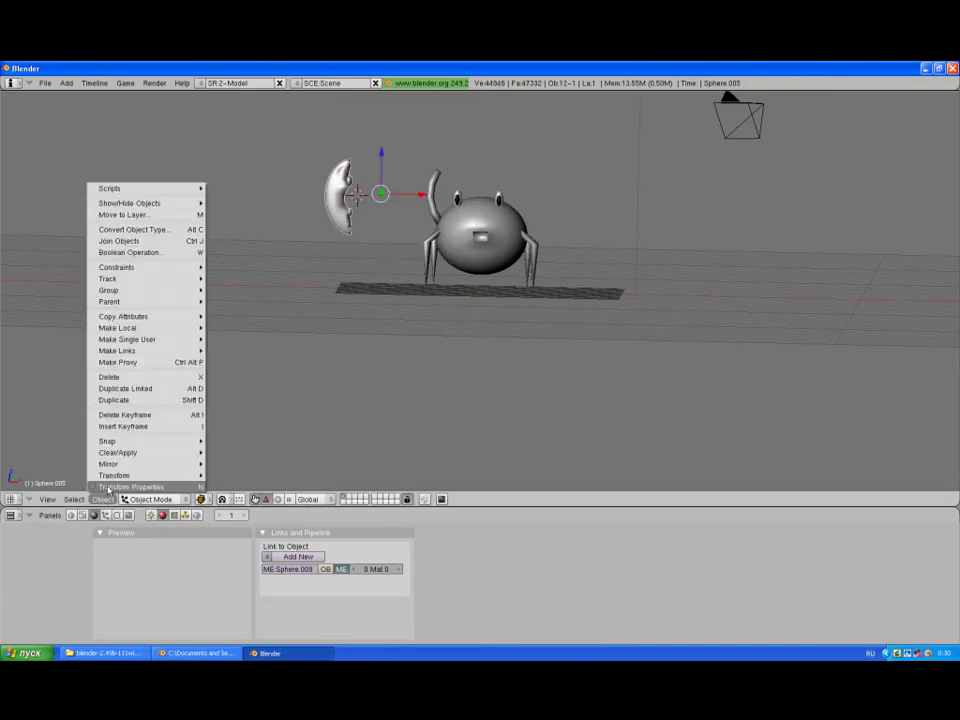
Step: Mirror the duplicated claw along X Local so it faces the original claw
mouse_move(435, 180)
middle_mouse_down()
mouse_move(431, 326)
mouse_move(666, 268)
mouse_move(344, 187)
mouse_move(711, 251)
mouse_move(707, 259)
middle_mouse_up()
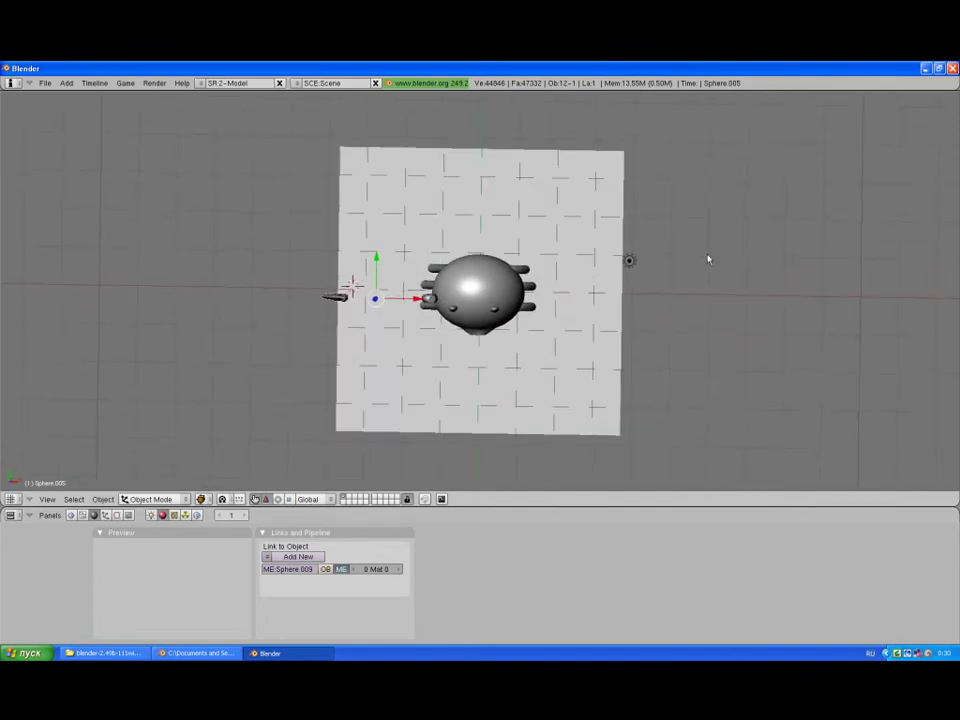
left_click(104, 500)
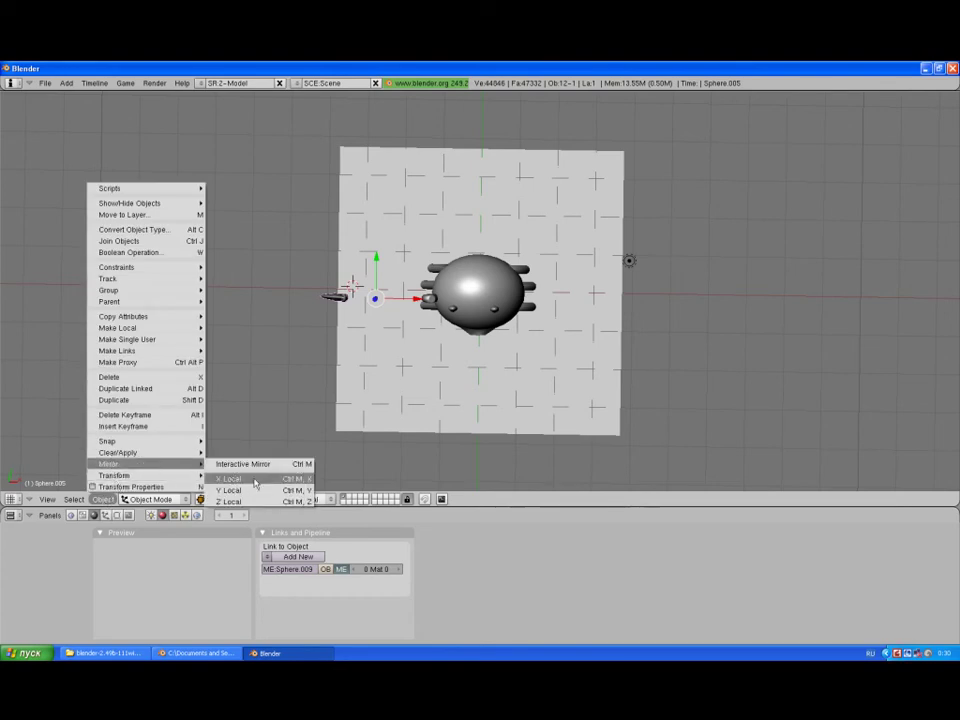
left_click(255, 481)
mouse_move(330, 300)
middle_mouse_down()
mouse_move(540, 208)
mouse_move(341, 276)
mouse_move(555, 272)
mouse_move(557, 227)
middle_mouse_up()
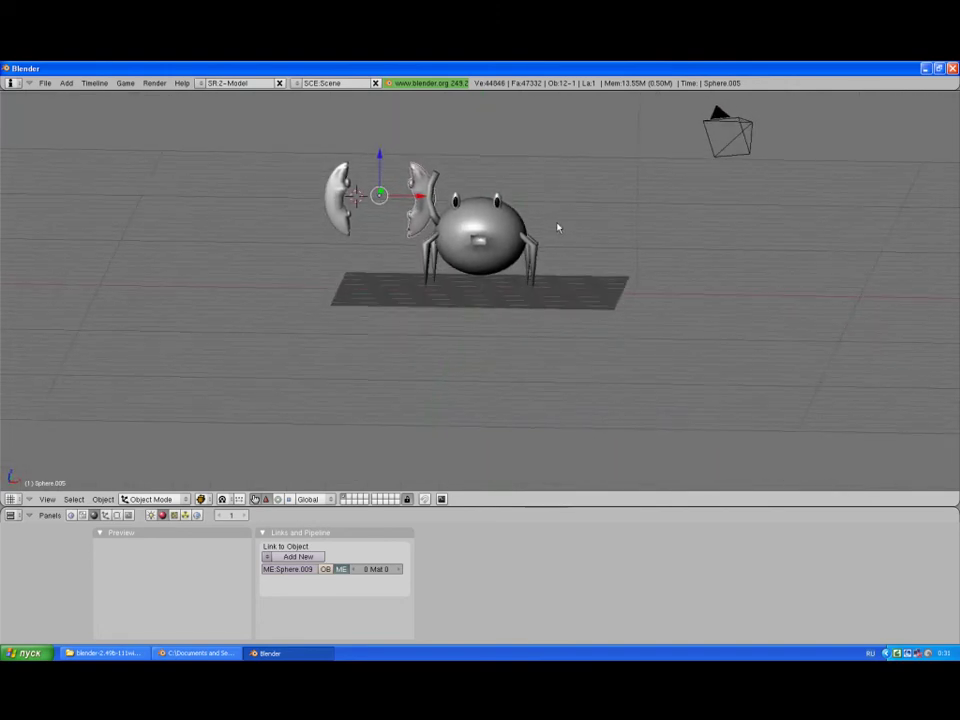
Step: Shrink the flipped claw half and slide it left along X toward the other half
key("s")
left_click(533, 218)
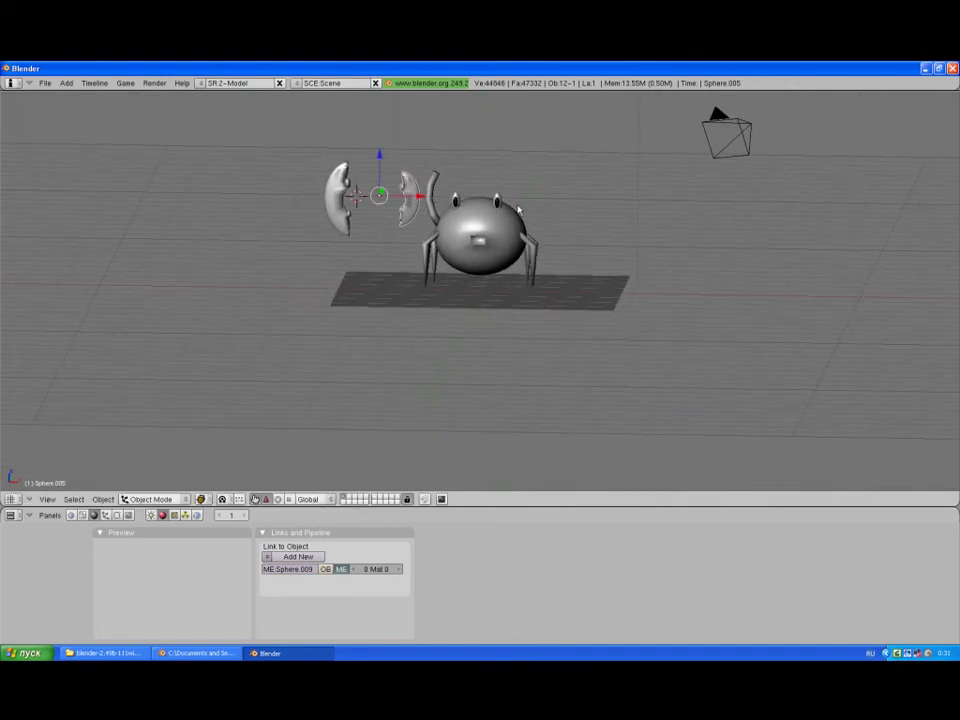
key("s")
left_click(564, 206)
left_click_drag(418, 196, 381, 200)
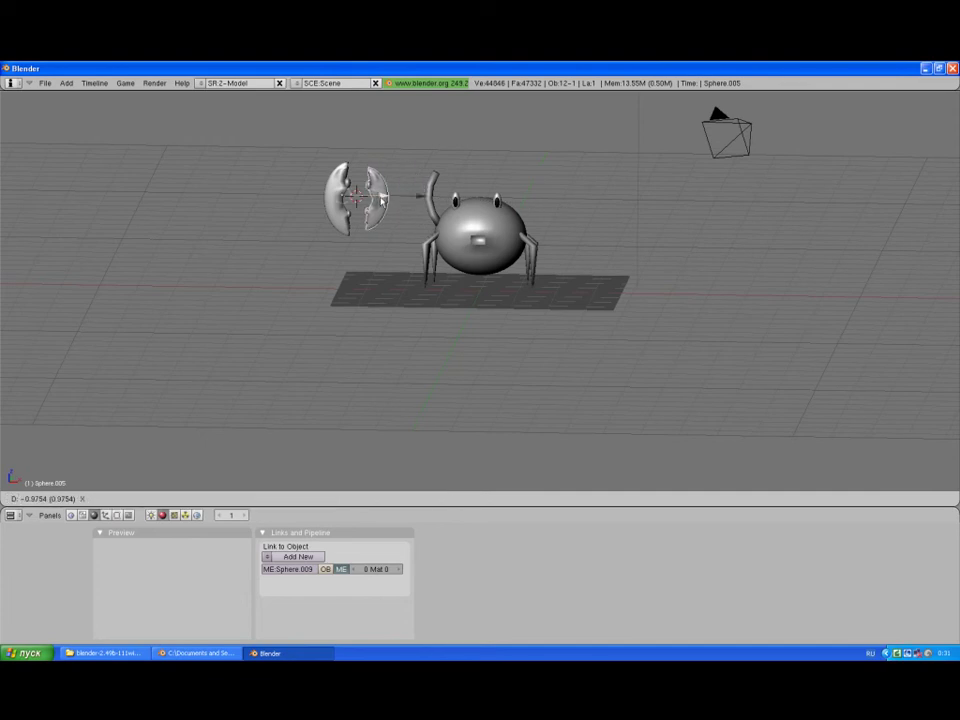
left_click(332, 160)
Step: Fine-tune the claw half's position with small Z and X moves
key("g")
key("z")
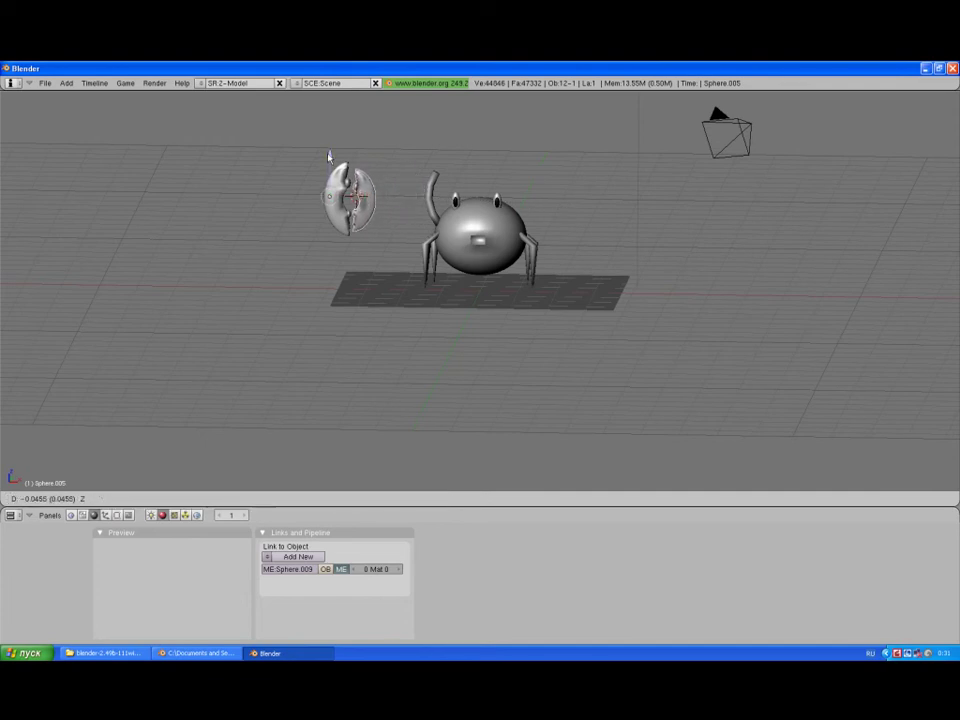
left_click(326, 160)
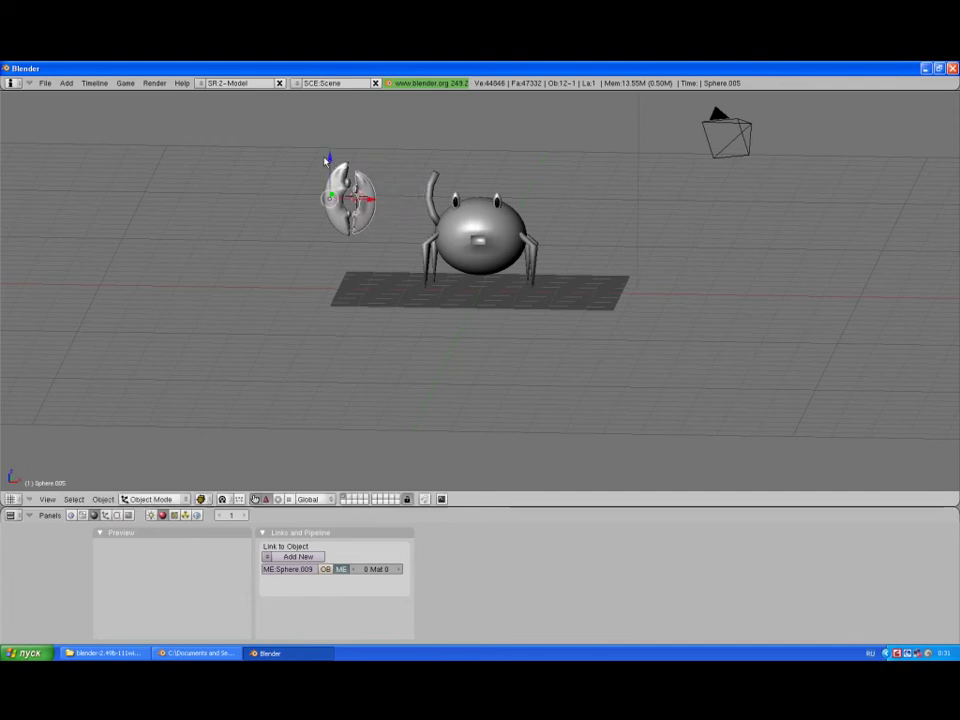
key("g")
key("x")
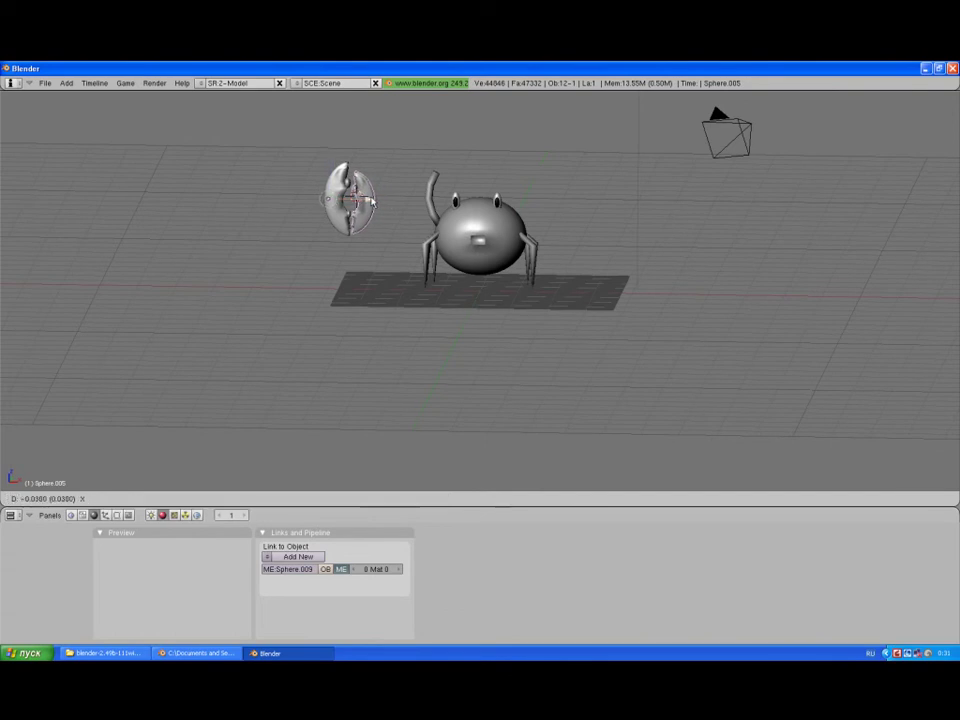
left_click(371, 202)
left_click(328, 160)
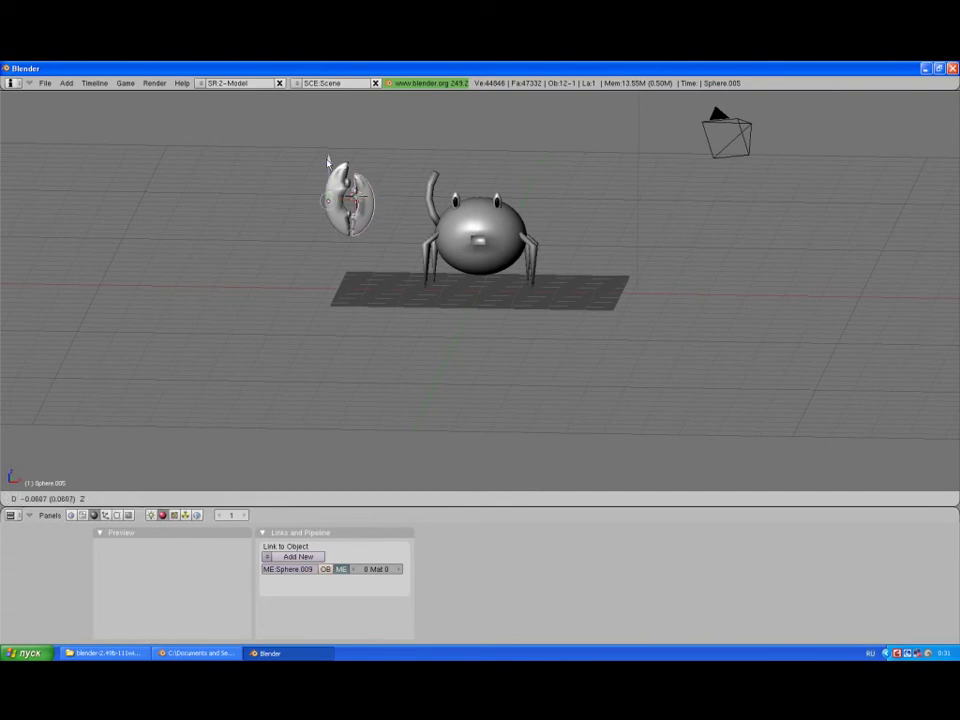
key("Escape")
Step: Rotate the claw half slightly and nudge it right against the first half
left_click(278, 500)
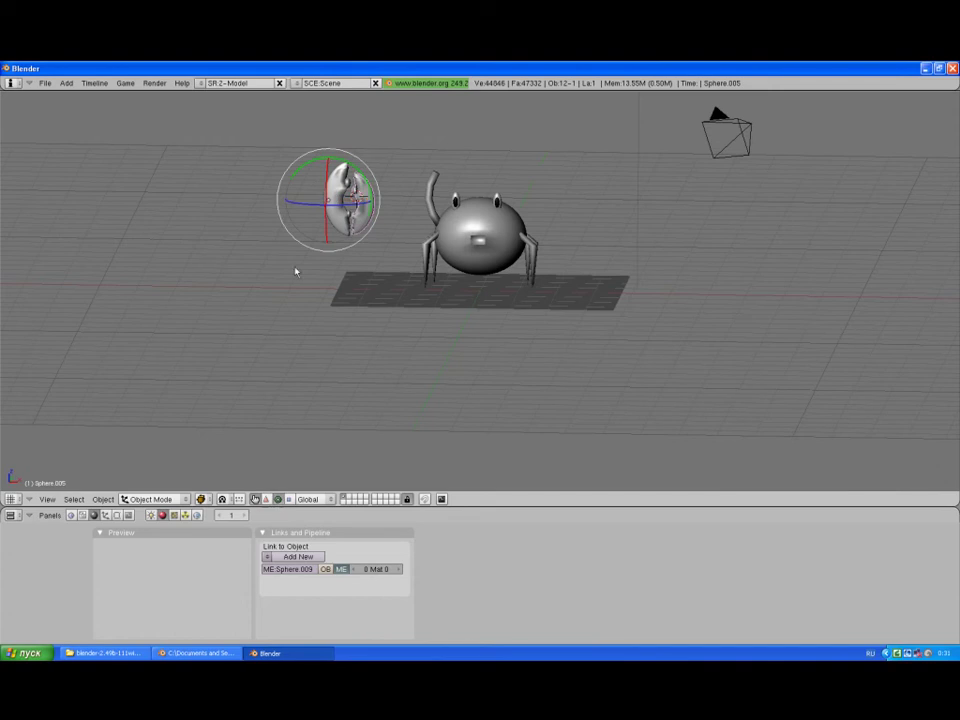
left_click_drag(345, 177, 350, 190)
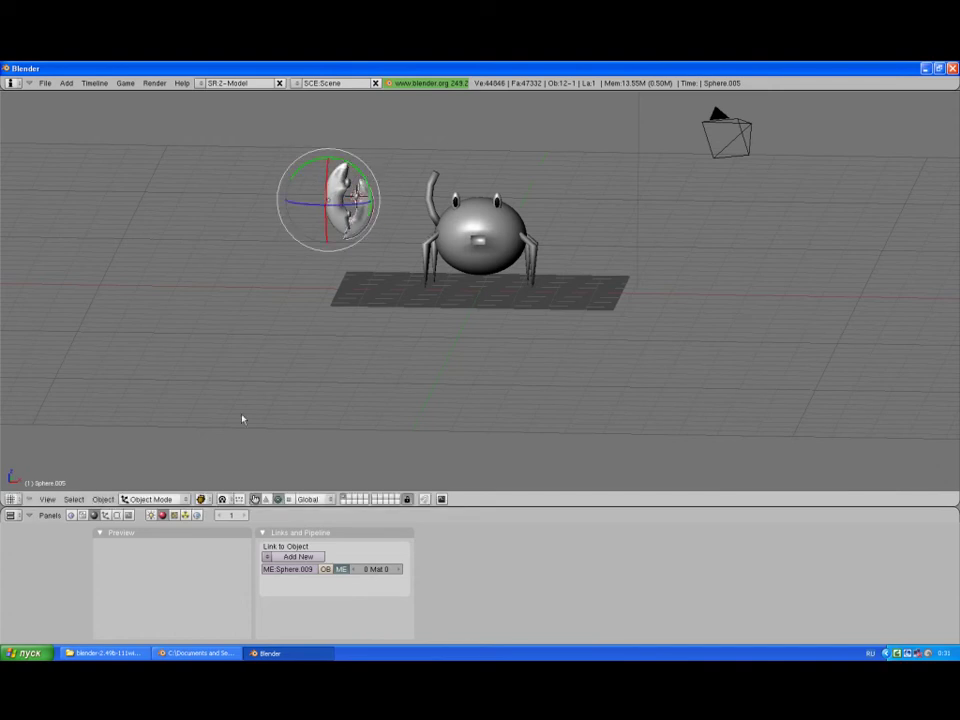
left_click(265, 502)
left_click_drag(328, 165, 334, 162)
left_click_drag(370, 196, 376, 189)
mouse_move(376, 189)
middle_mouse_down()
mouse_move(544, 264)
mouse_move(357, 234)
middle_mouse_up()
left_click_drag(318, 233, 322, 228)
Step: From a close view around the claw, nudge the mirrored half into closer alignment
middle_click_drag(408, 303, 304, 289)
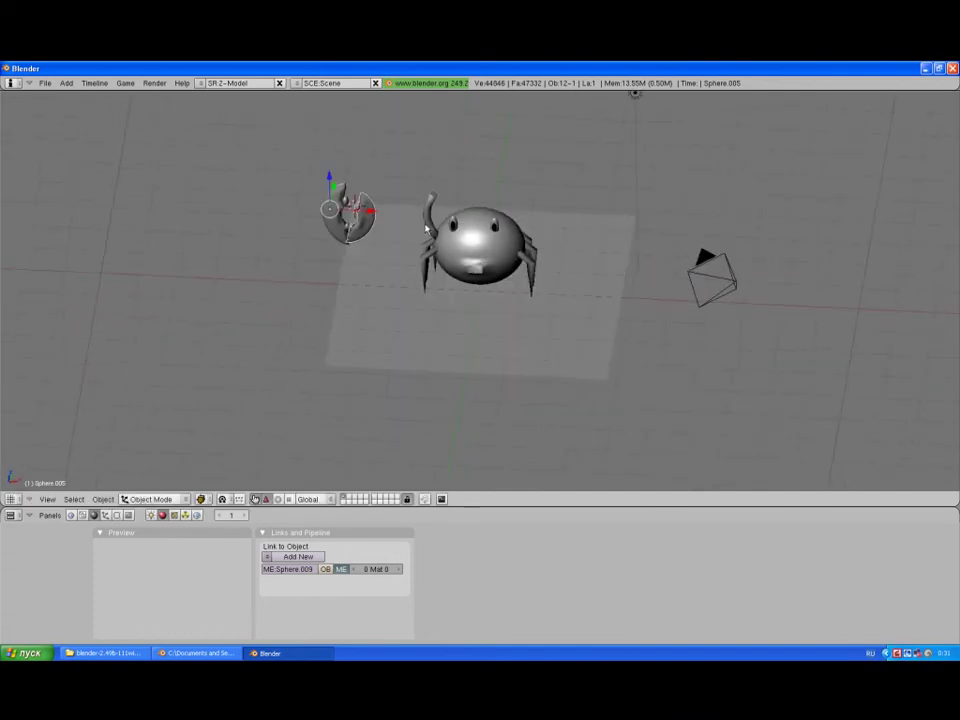
scroll(377, 304, "up", 5)
middle_click_drag(368, 305, 317, 268)
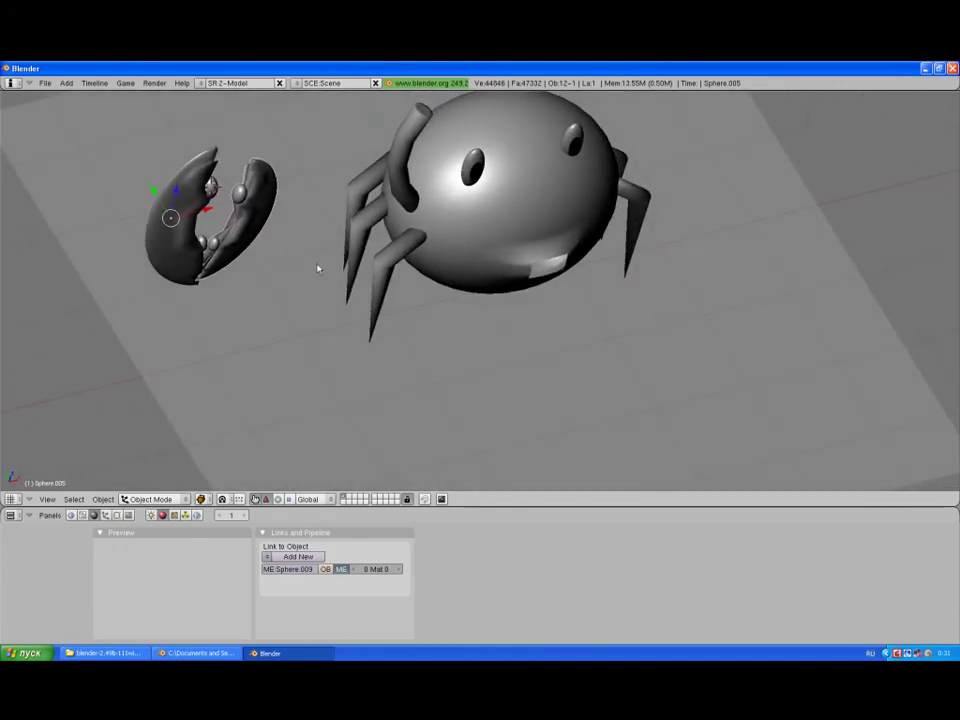
left_click_drag(150, 189, 151, 193)
mouse_move(150, 192)
middle_mouse_down()
mouse_move(641, 349)
mouse_move(570, 317)
mouse_move(257, 289)
mouse_move(253, 269)
mouse_move(315, 332)
mouse_move(392, 382)
middle_mouse_up()
scroll(253, 269, "down", 1)
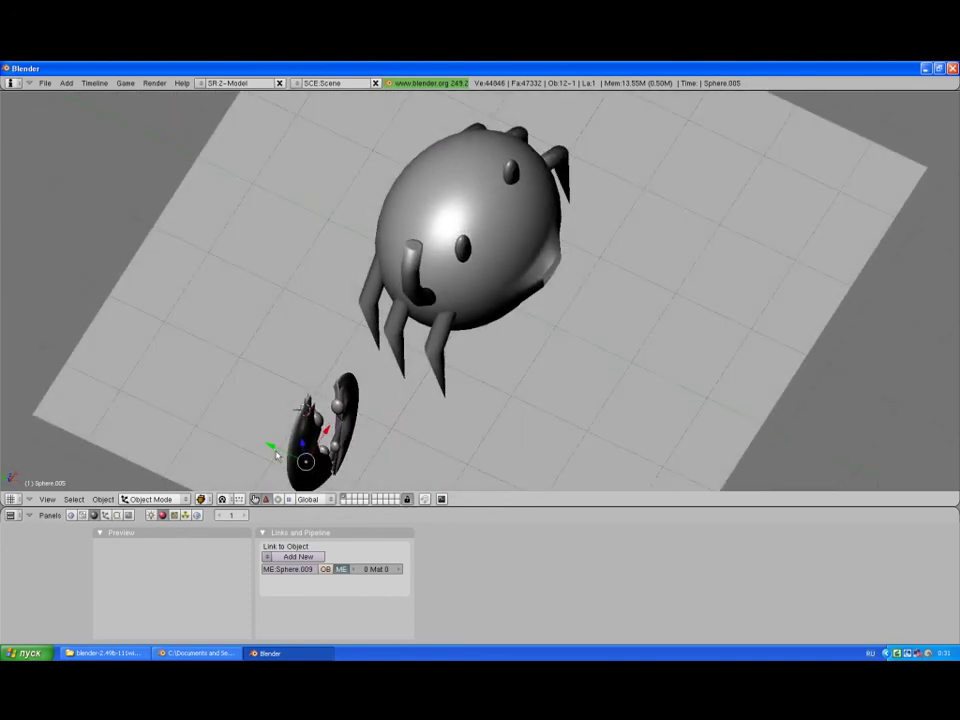
left_click_drag(277, 455, 268, 448)
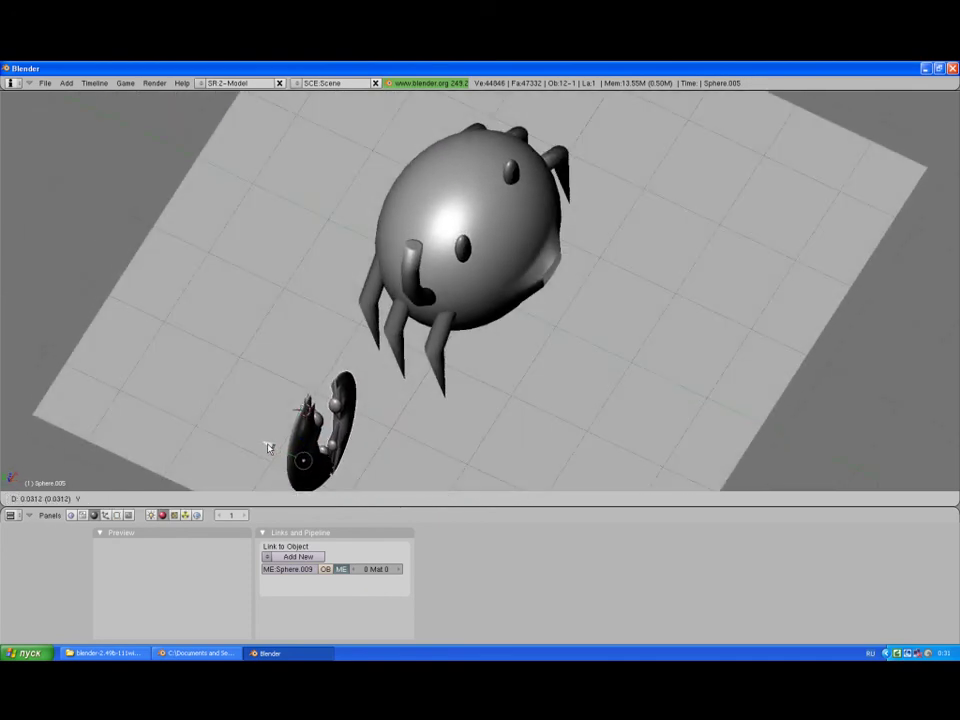
left_click(268, 448)
Step: Check the pincer's alignment from front, top and low side views
mouse_move(268, 448)
middle_mouse_down()
mouse_move(328, 426)
mouse_move(306, 388)
mouse_move(360, 359)
mouse_move(334, 324)
mouse_move(604, 336)
mouse_move(343, 452)
middle_mouse_up()
left_click(276, 499)
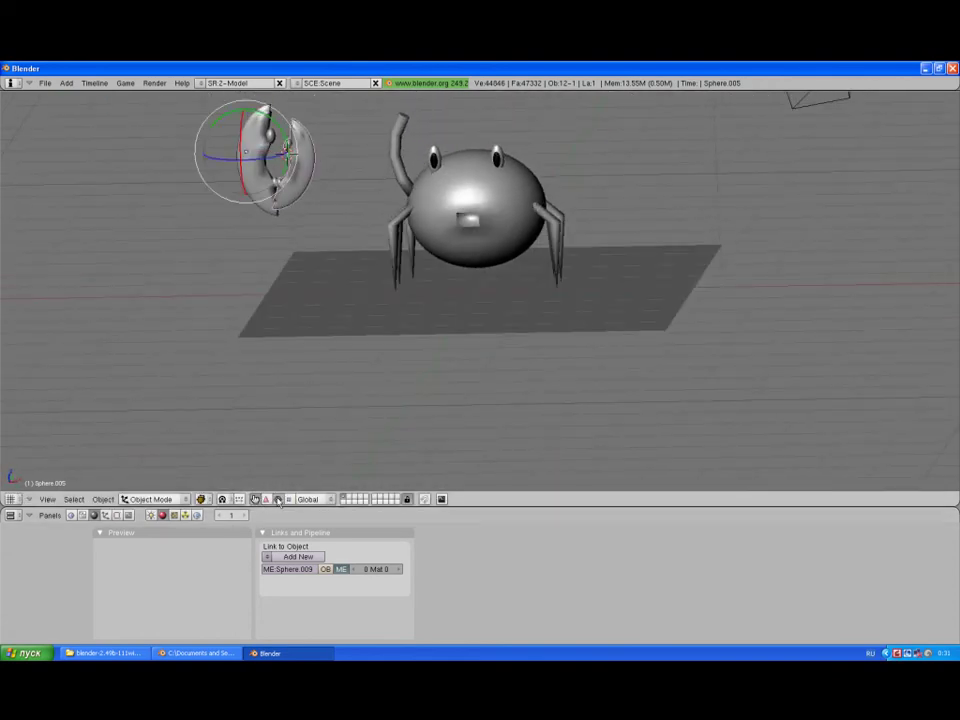
left_click(266, 499)
middle_click_drag(400, 300, 333, 360)
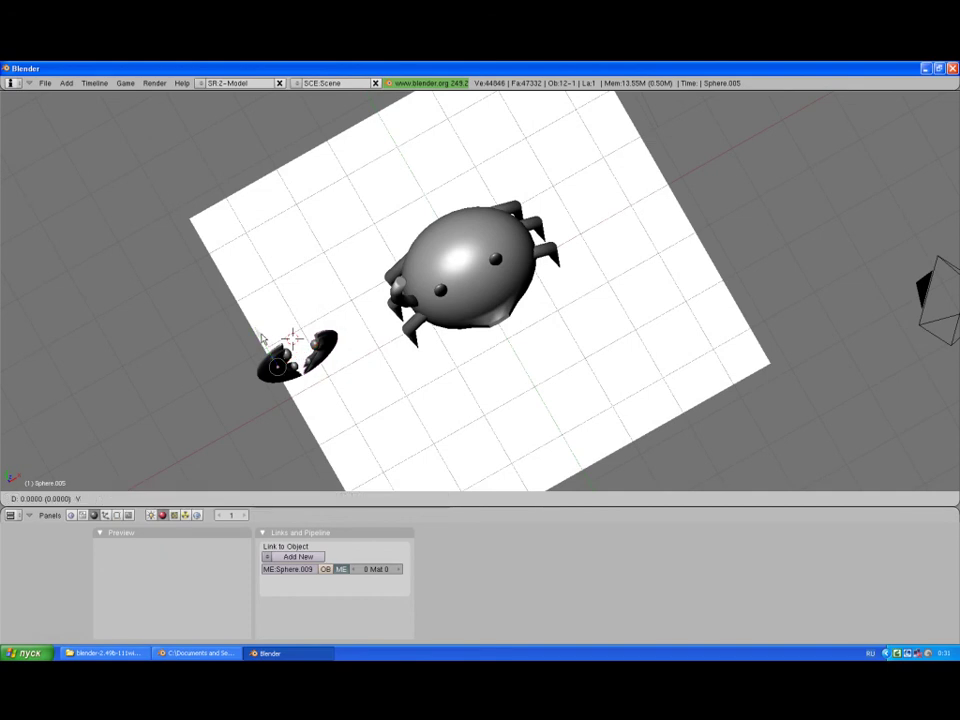
mouse_move(414, 336)
middle_mouse_down()
mouse_move(362, 219)
mouse_move(347, 248)
middle_mouse_up()
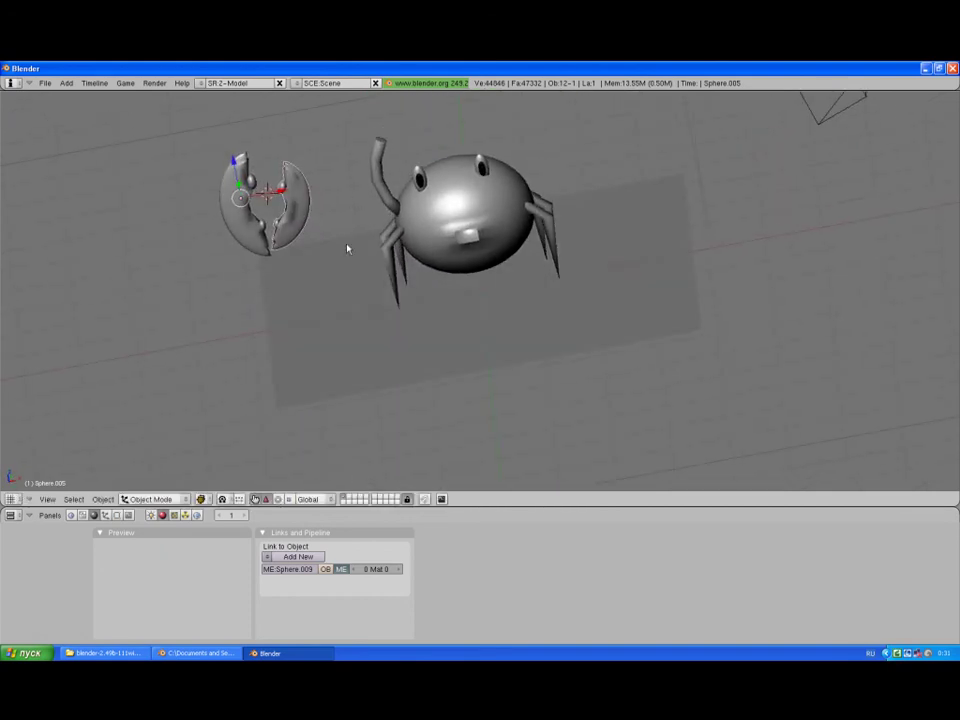
Step: Rotate the claw half by about 10 degrees
left_click(279, 499)
mouse_move(272, 170)
left_mouse_down()
mouse_move(284, 172)
mouse_move(278, 182)
left_mouse_up()
middle_click_drag(280, 190, 358, 268)
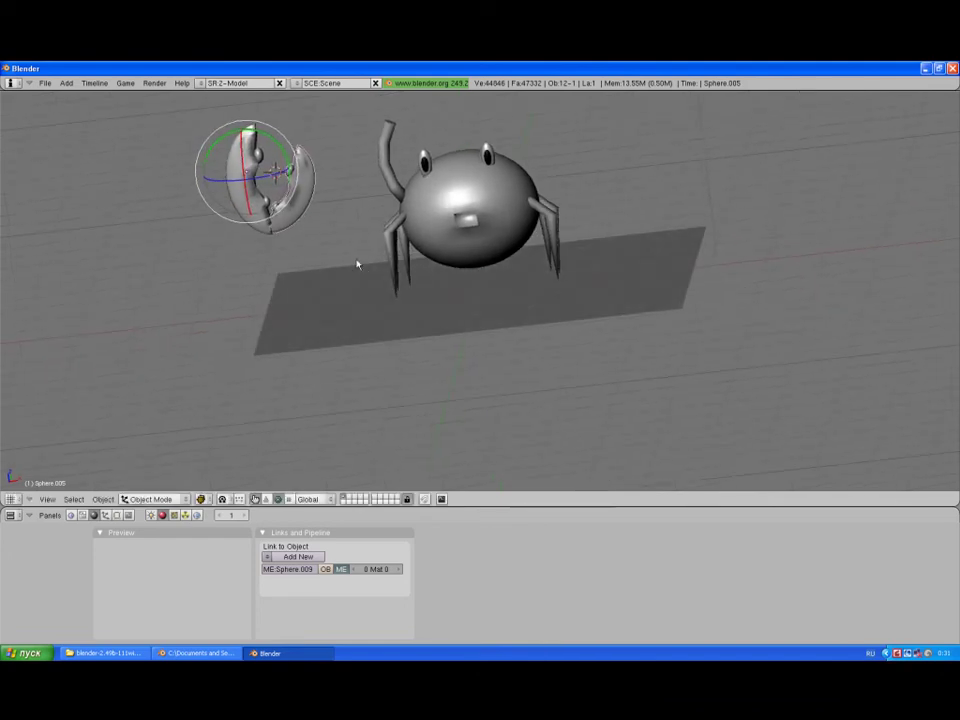
mouse_move(600, 254)
middle_mouse_down()
mouse_move(431, 298)
mouse_move(671, 266)
mouse_move(322, 272)
mouse_move(322, 261)
middle_mouse_up()
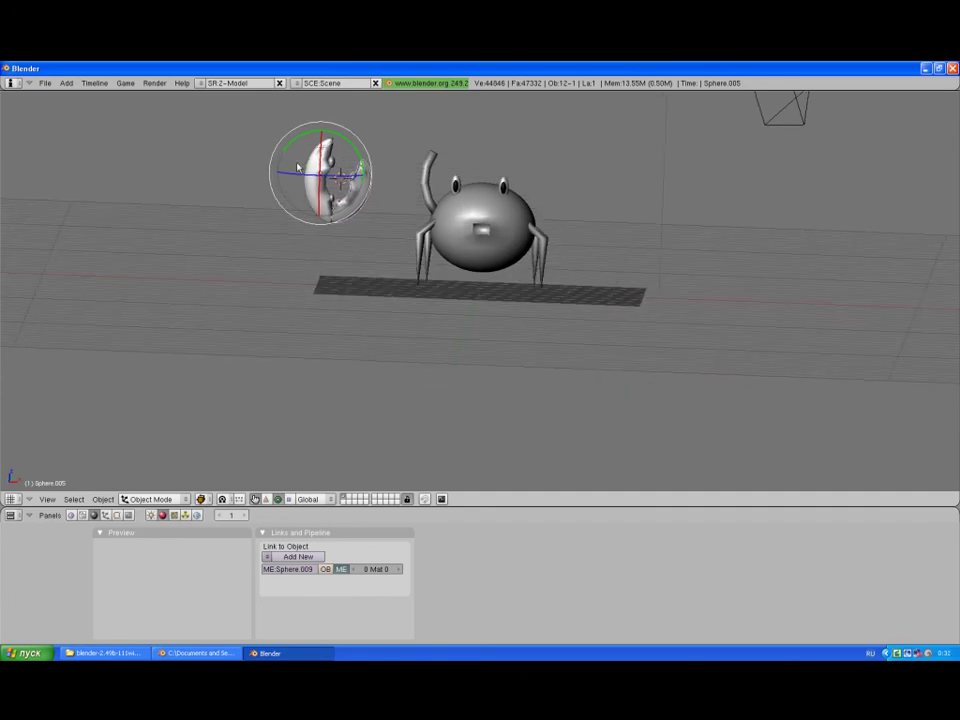
Step: Join both claw halves into one mesh and rotate the joined pincer to a new orientation
key("ctrl+z")
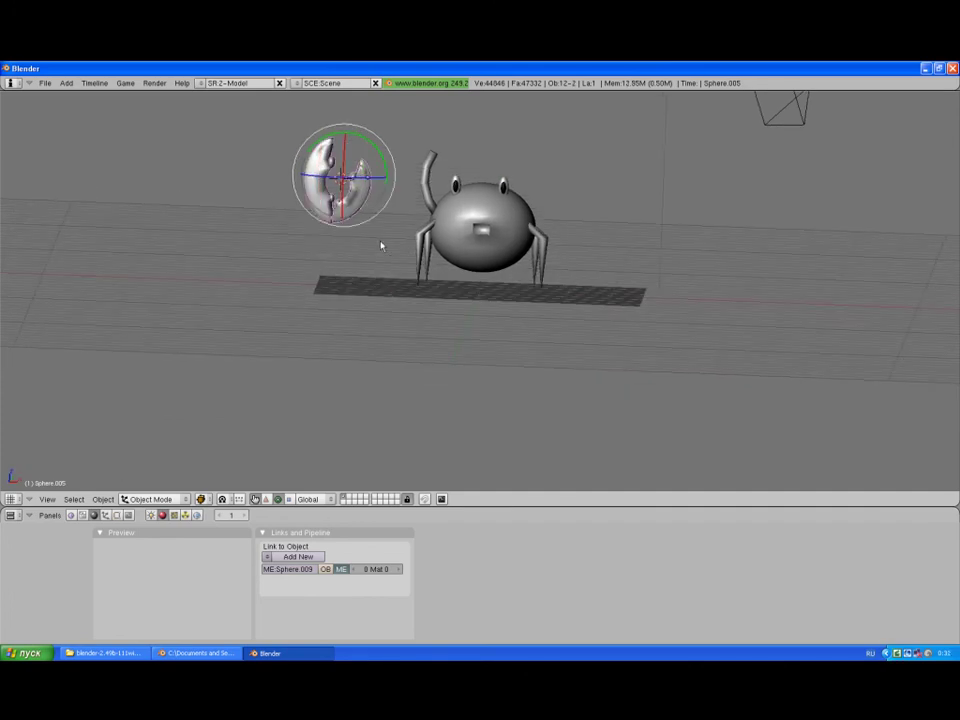
key("ctrl+j")
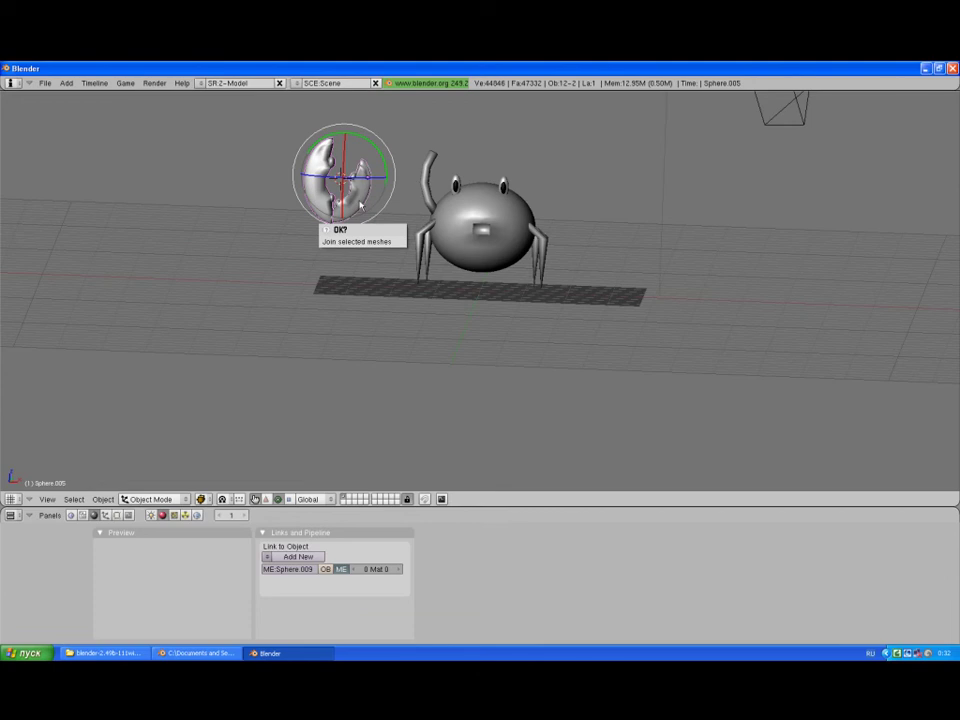
left_click(360, 242)
mouse_move(385, 240)
middle_mouse_down()
mouse_move(238, 304)
mouse_move(321, 233)
middle_mouse_up()
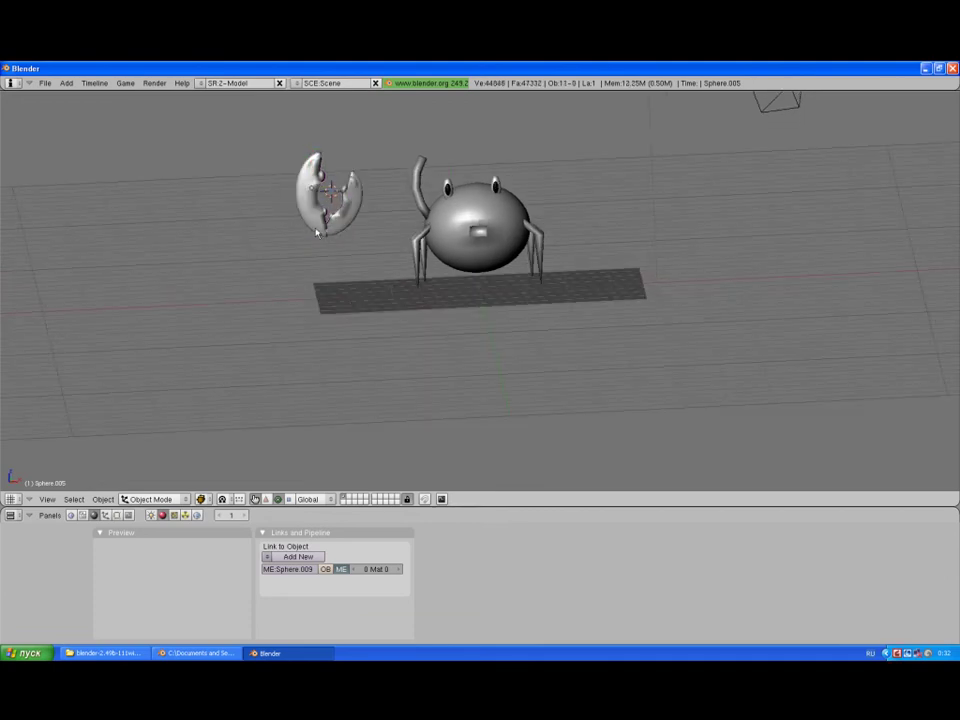
key("ctrl+space")
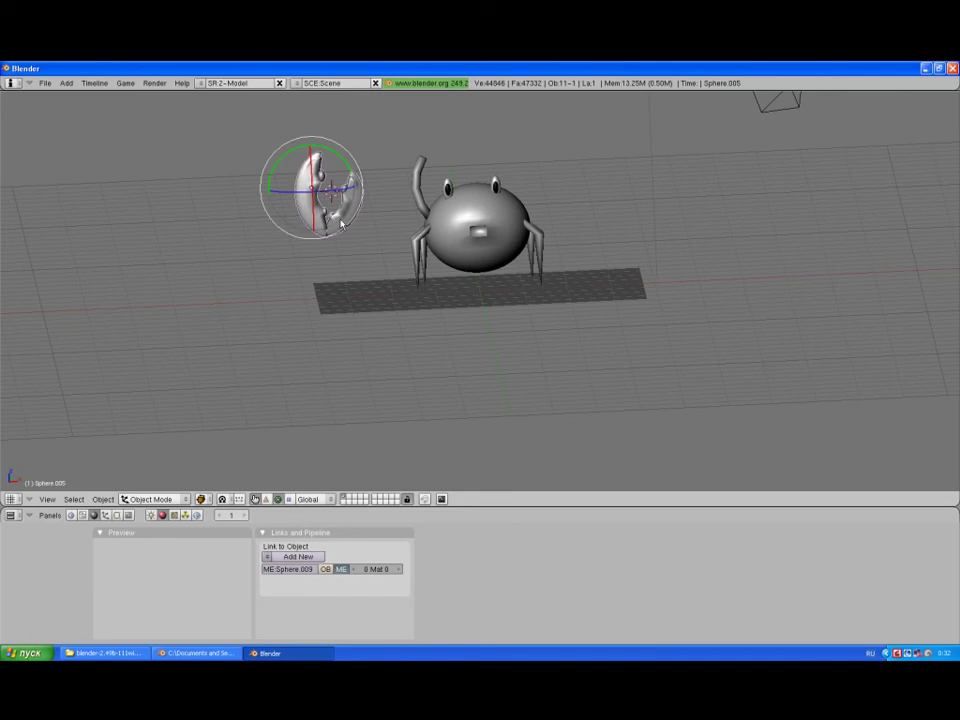
left_click_drag(364, 225, 352, 213)
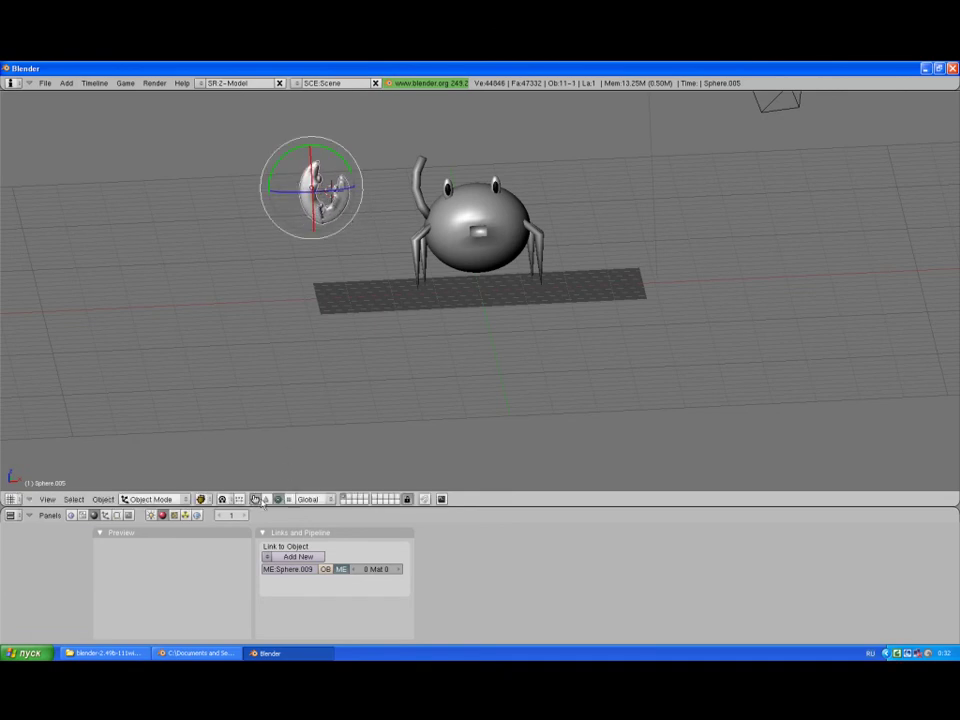
Step: Lift the pincer along Z up toward the raised arm's tip
left_click(266, 503)
middle_click_drag(594, 236, 572, 315)
mouse_move(378, 226)
left_mouse_down()
mouse_move(388, 231)
mouse_move(432, 203)
mouse_move(426, 182)
left_mouse_up()
mouse_move(426, 182)
middle_mouse_down()
mouse_move(445, 218)
mouse_move(440, 255)
middle_mouse_up()
left_click_drag(418, 138, 418, 114)
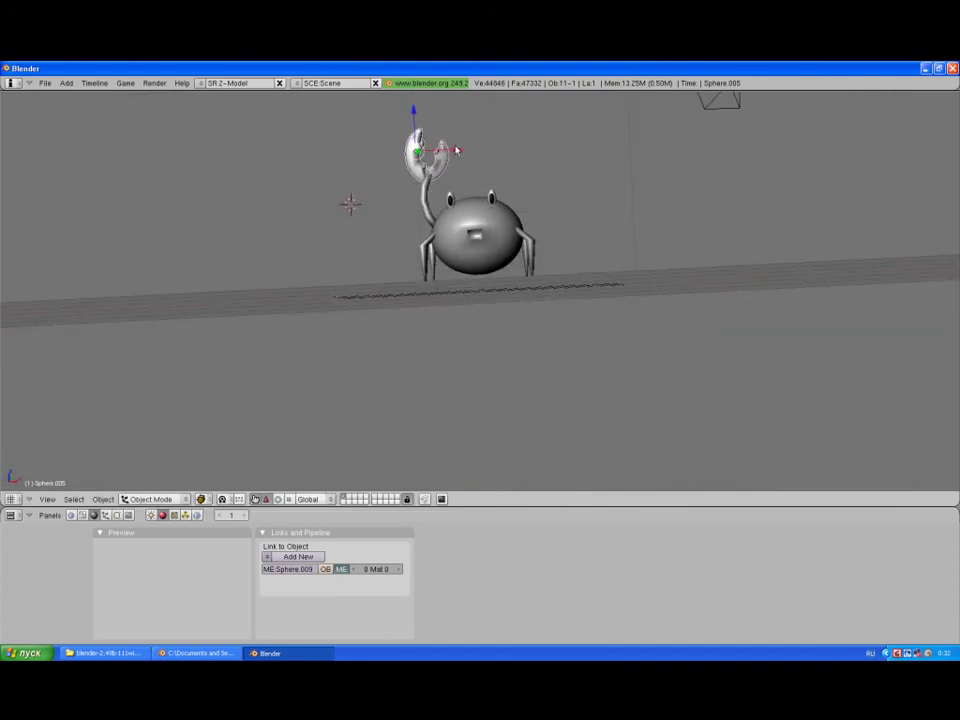
Step: Move the pincer along X and Y onto the left arm's tip
mouse_move(456, 150)
middle_mouse_down()
mouse_move(425, 230)
mouse_move(455, 160)
middle_mouse_up()
left_click_drag(458, 152, 463, 152)
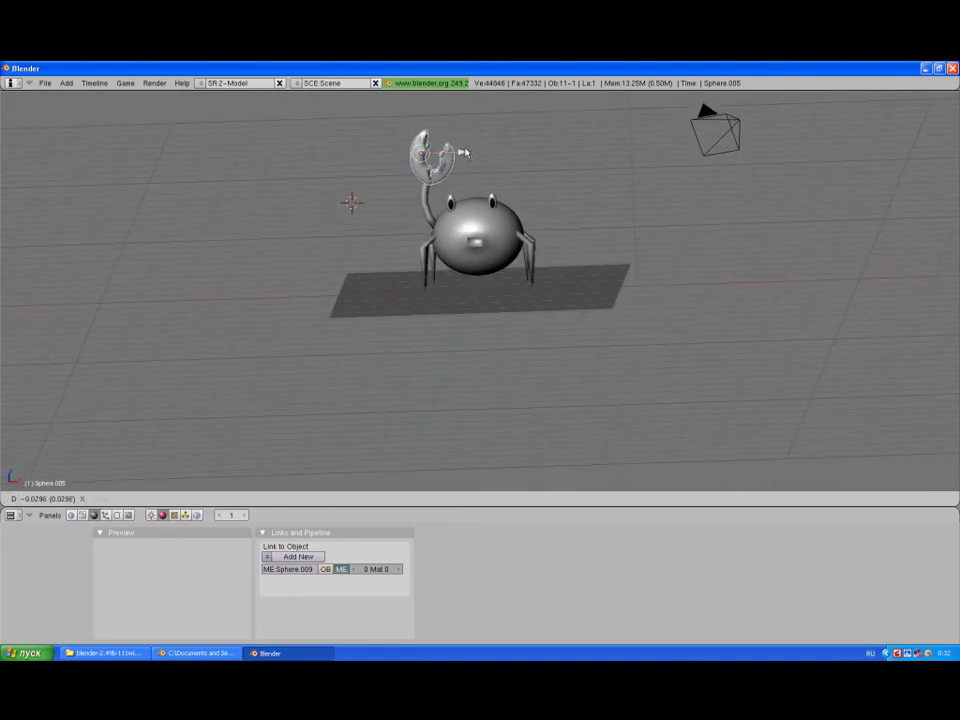
mouse_move(463, 152)
middle_mouse_down()
mouse_move(152, 208)
mouse_move(600, 287)
mouse_move(291, 172)
mouse_move(560, 159)
middle_mouse_up()
left_click_drag(455, 161, 448, 156)
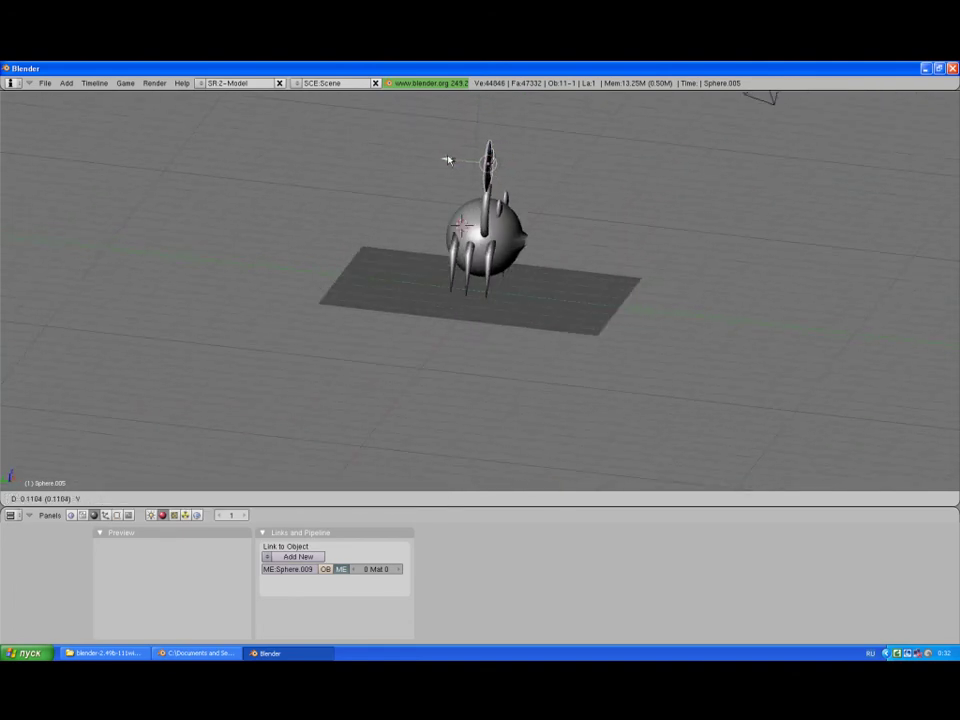
mouse_move(448, 156)
middle_mouse_down()
mouse_move(404, 212)
mouse_move(189, 261)
mouse_move(632, 272)
mouse_move(636, 302)
middle_mouse_up()
middle_click_drag(389, 172, 409, 160)
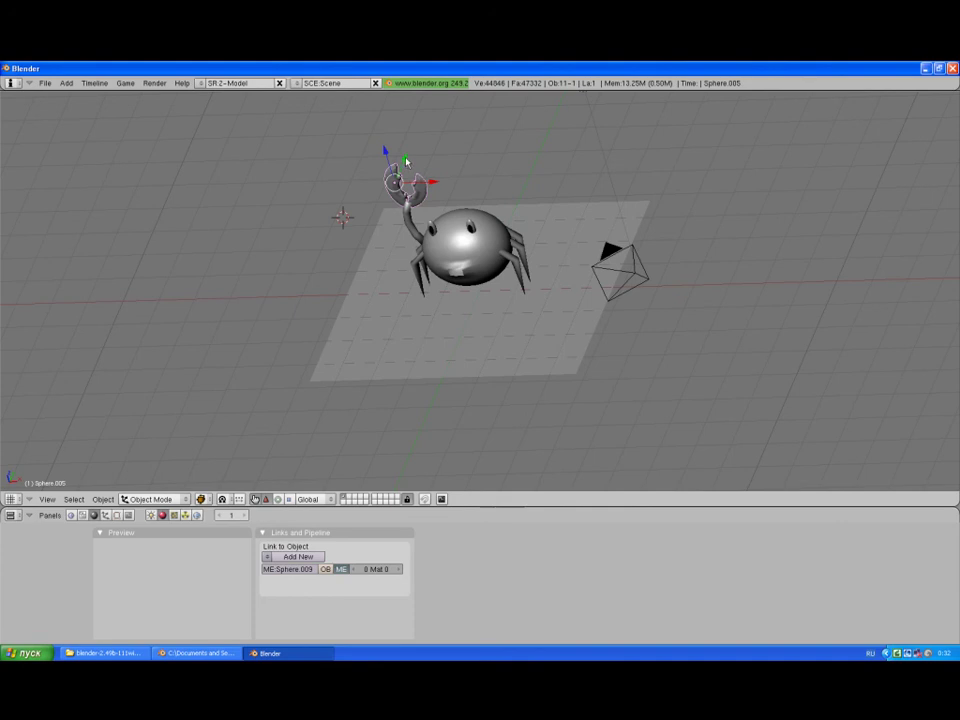
left_click_drag(409, 161, 436, 187)
mouse_move(436, 187)
middle_mouse_down()
mouse_move(474, 150)
mouse_move(510, 154)
middle_mouse_up()
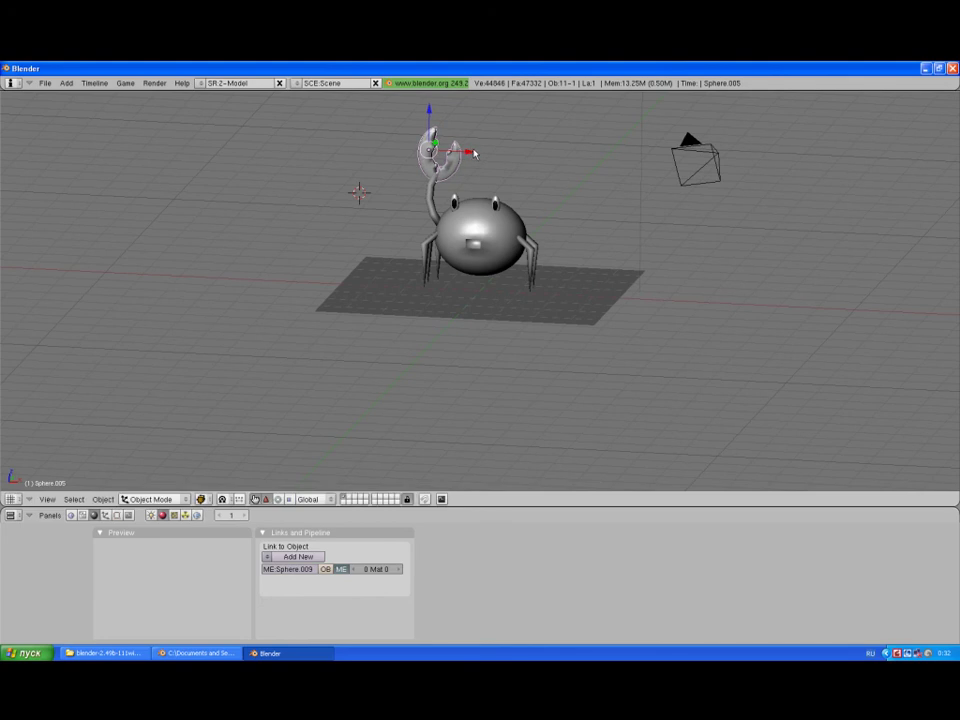
Step: Narrow the top end of the raised arm by scaling its top vertices in Edit Mode
key("a")
right_click(434, 190)
key("Tab")
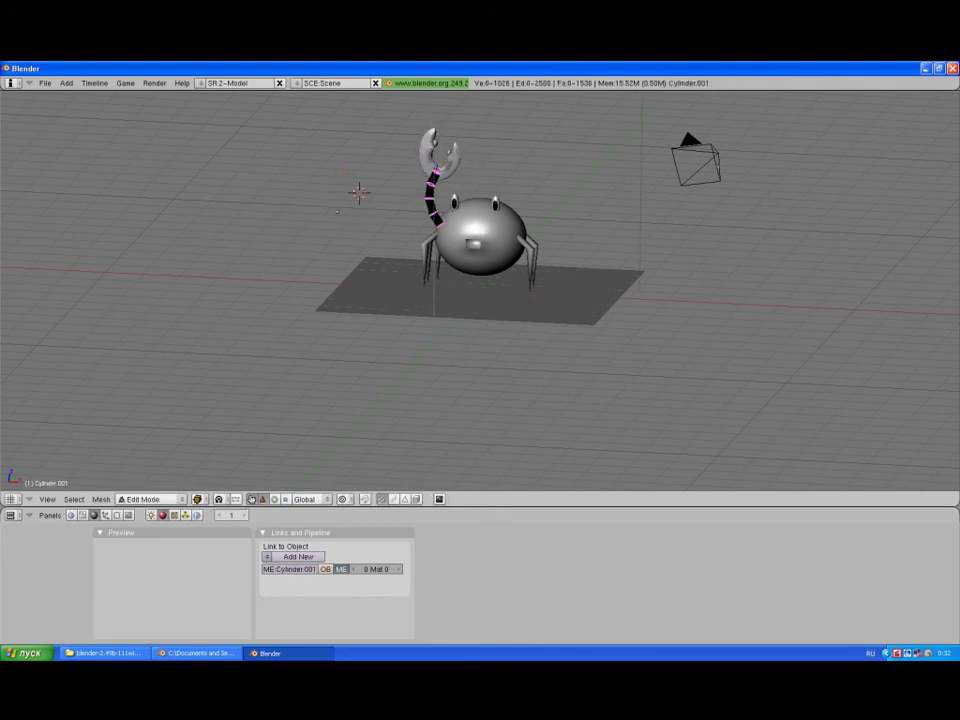
key("l")
key("s")
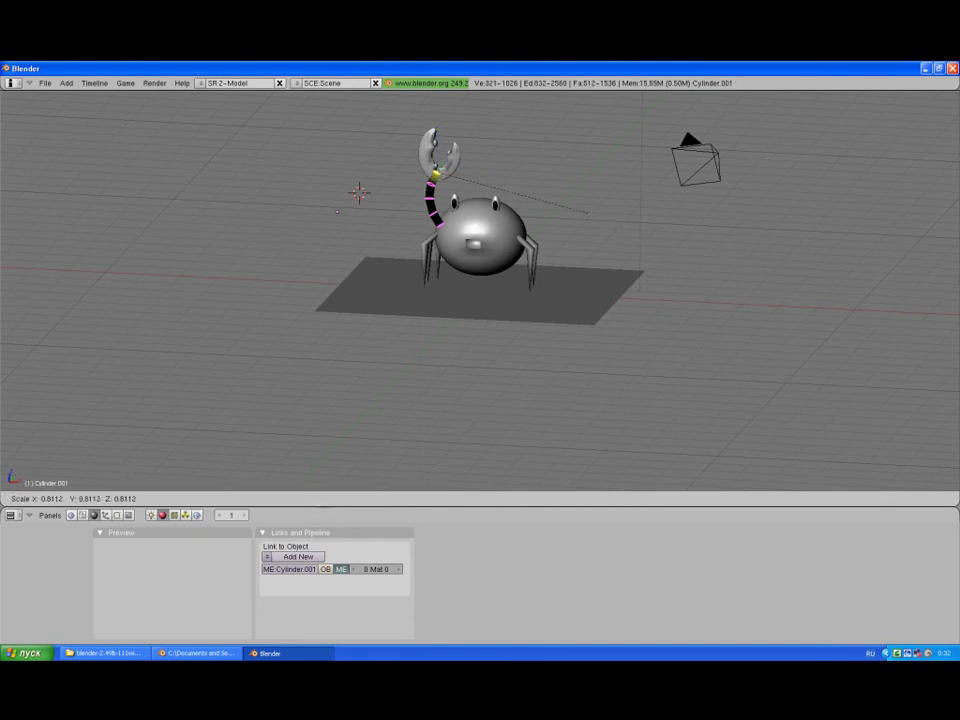
left_click(541, 199)
key("Tab")
mouse_move(459, 175)
middle_mouse_down()
mouse_move(690, 251)
mouse_move(720, 240)
mouse_move(431, 228)
middle_mouse_up()
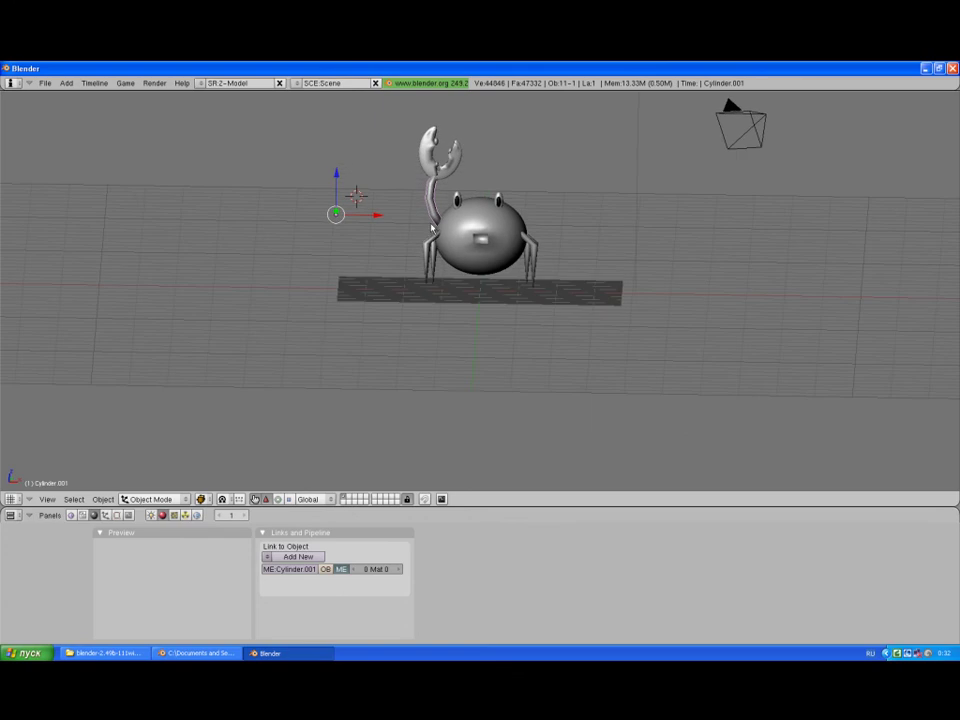
Step: Join the claw pieces, shrink them to about 0.93, and lower the pincer onto the arm
right_click(430, 166, "shift")
key("ctrl+j")
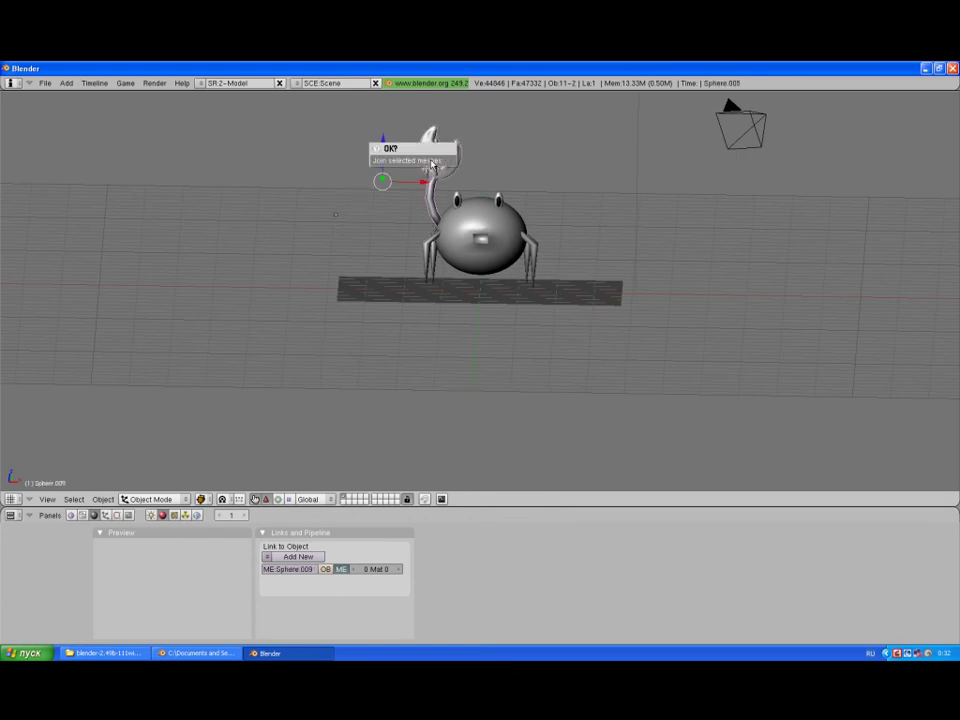
left_click(432, 162)
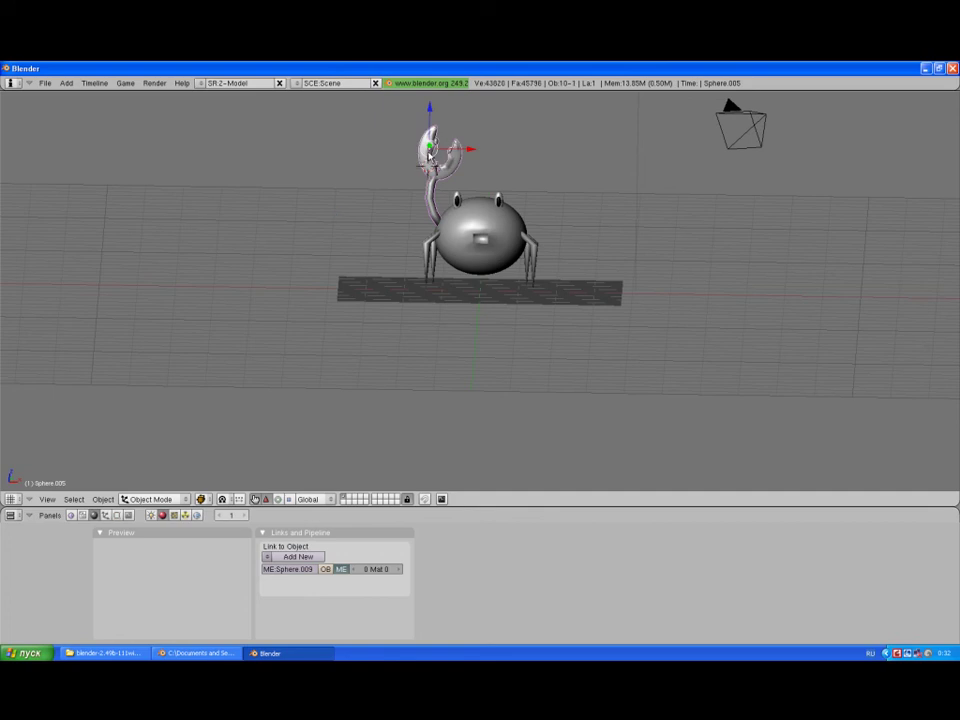
key("s")
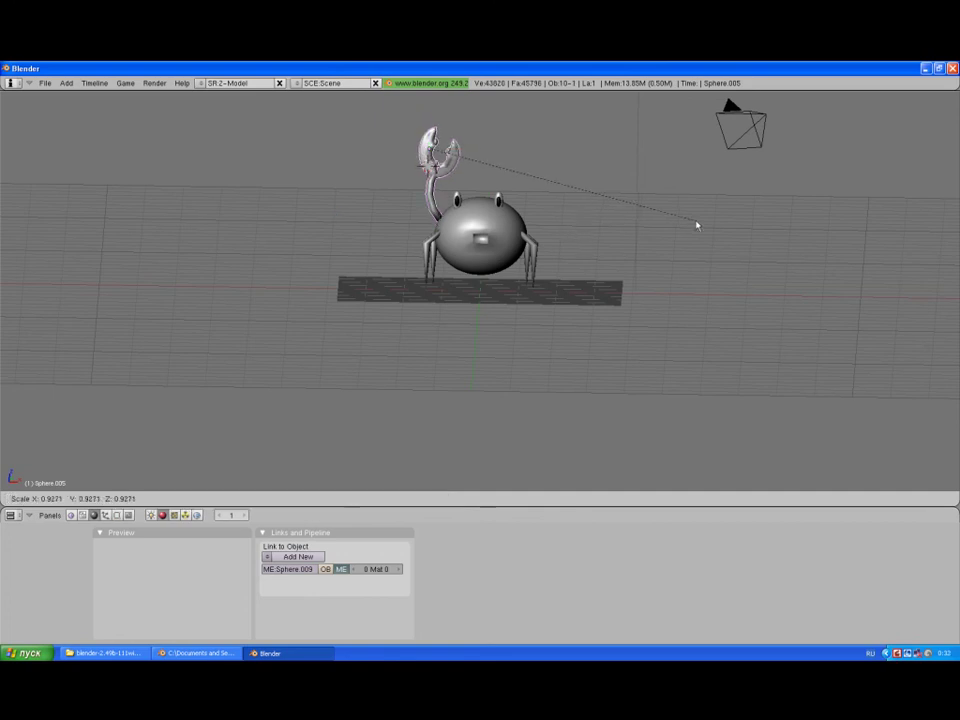
left_click(676, 214)
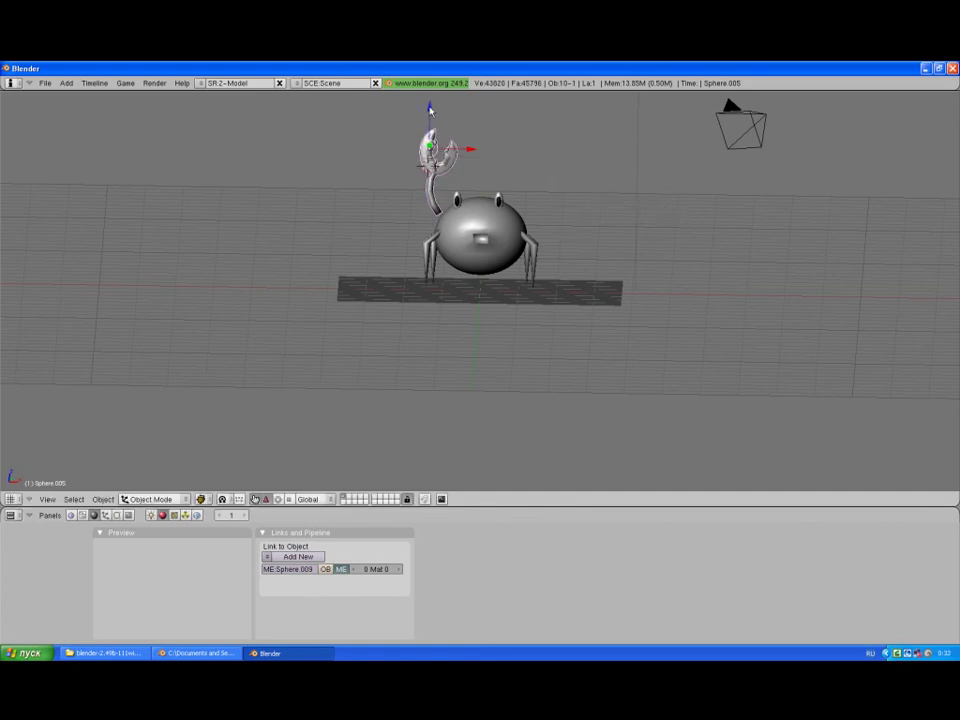
left_click_drag(430, 110, 432, 125)
left_click_drag(472, 158, 475, 162)
left_click(475, 162)
Step: Duplicate the clawed arm, keeping the copy over the original
key("space")
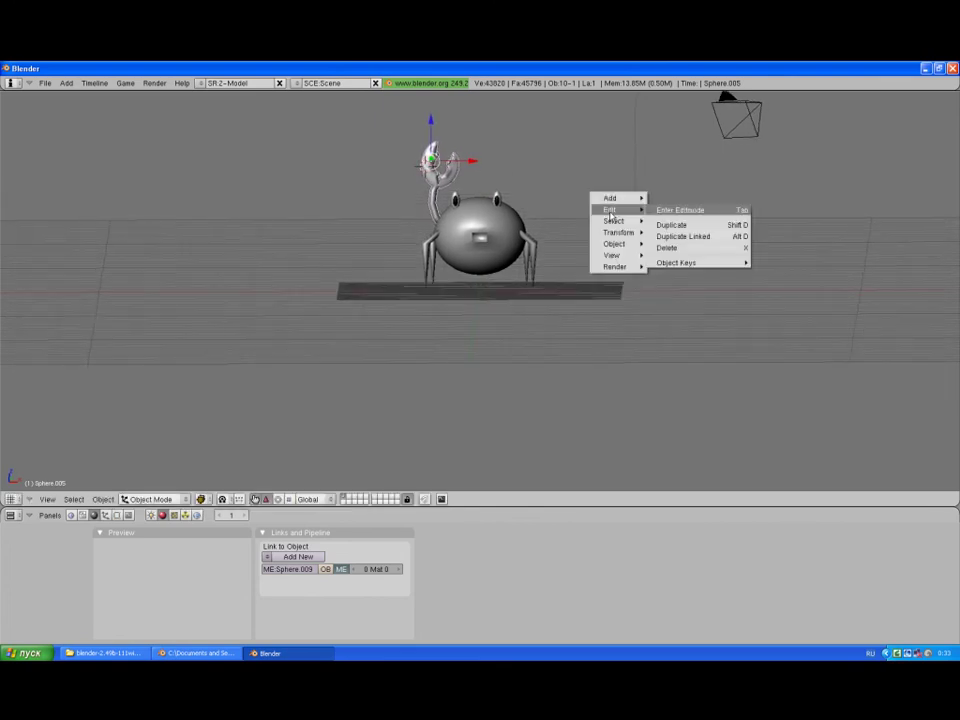
left_click(669, 231)
right_click(669, 231)
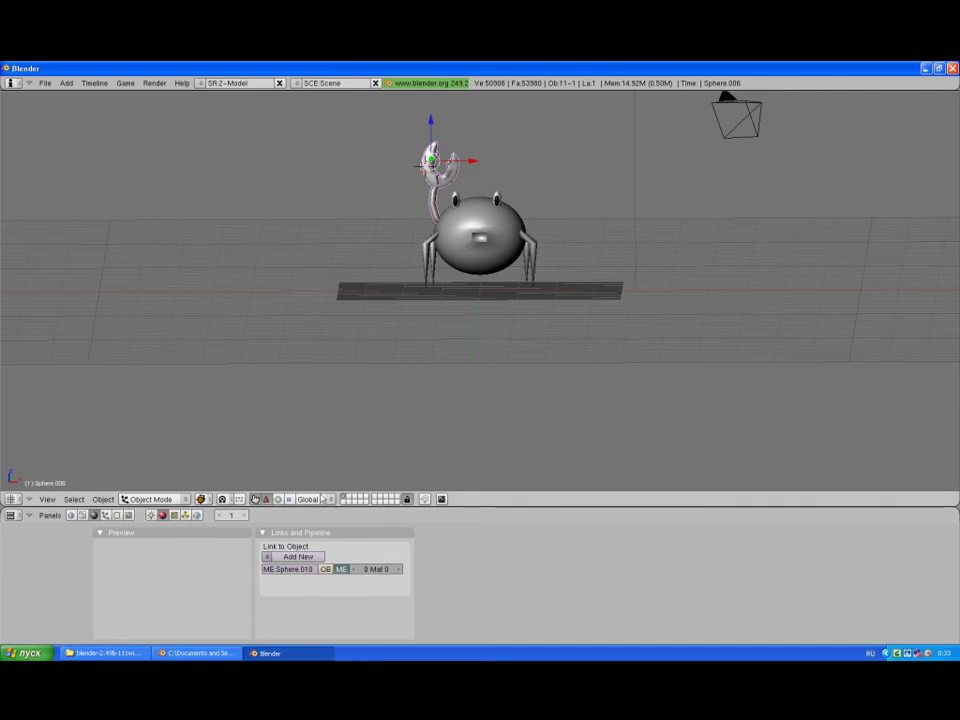
left_click_drag(473, 162, 570, 182)
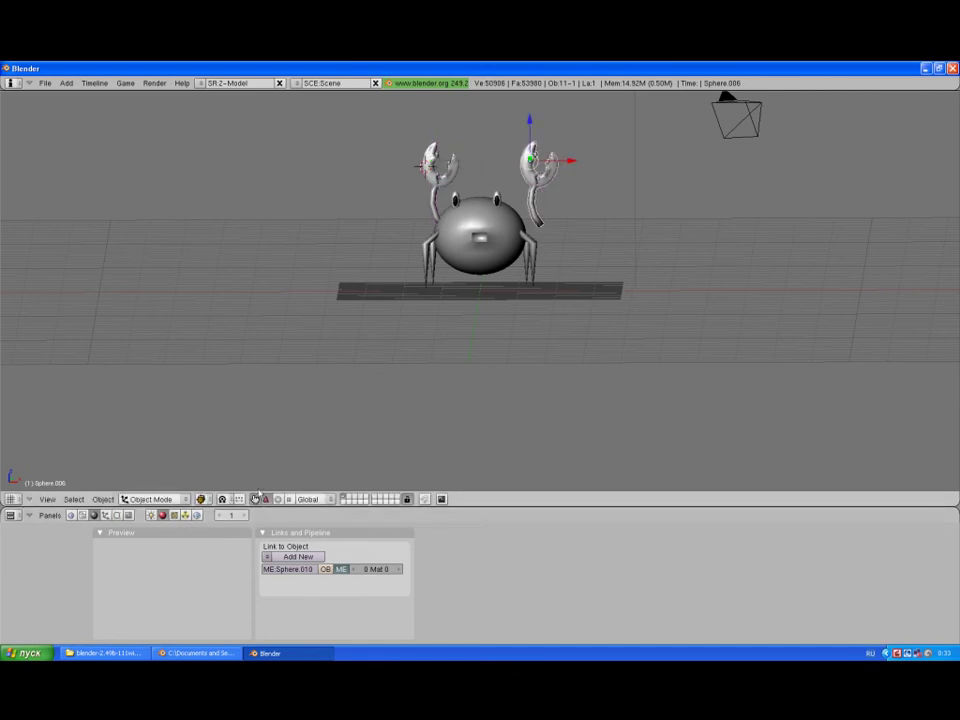
key("ctrl+z")
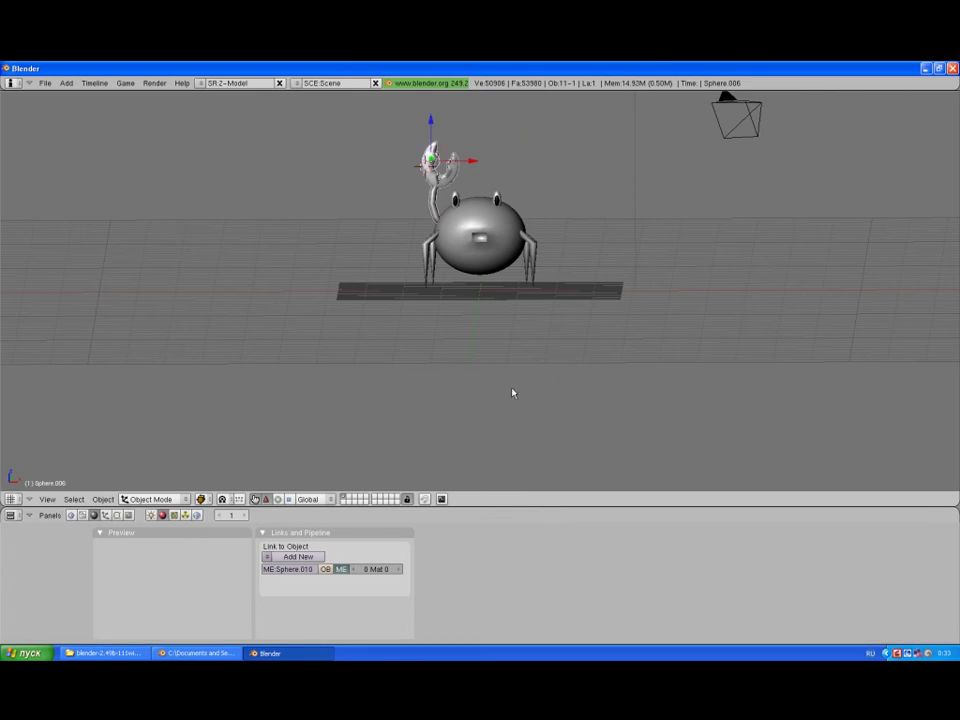
Step: Mirror the copy along local X, move it to the crab's right side, and rotate it downward
left_click(104, 505)
mouse_move(112, 464)
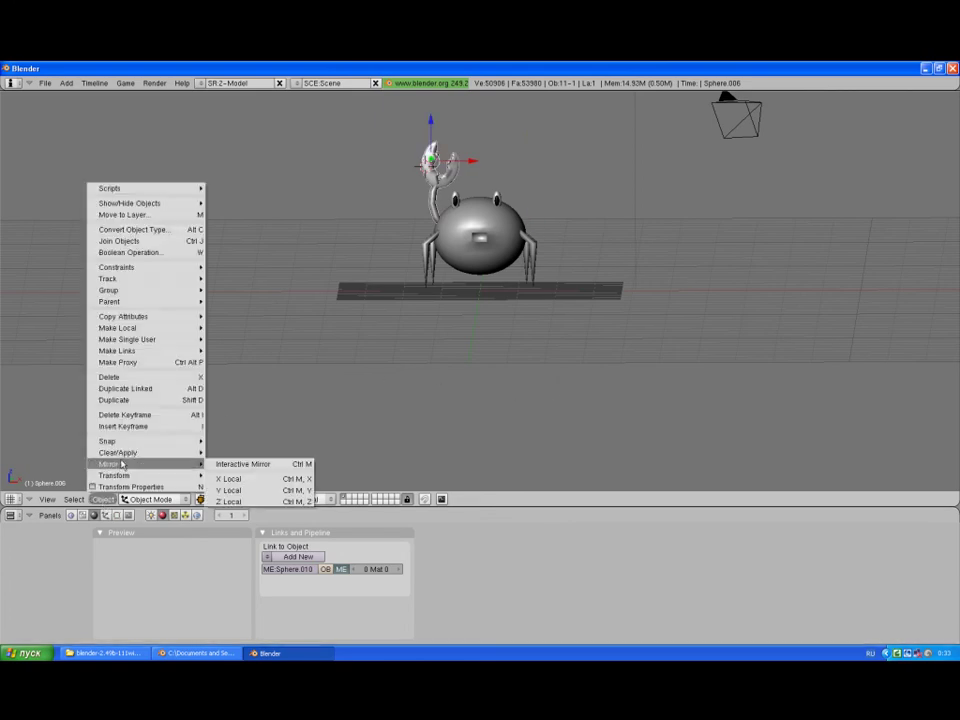
left_click(103, 499)
left_click(285, 482)
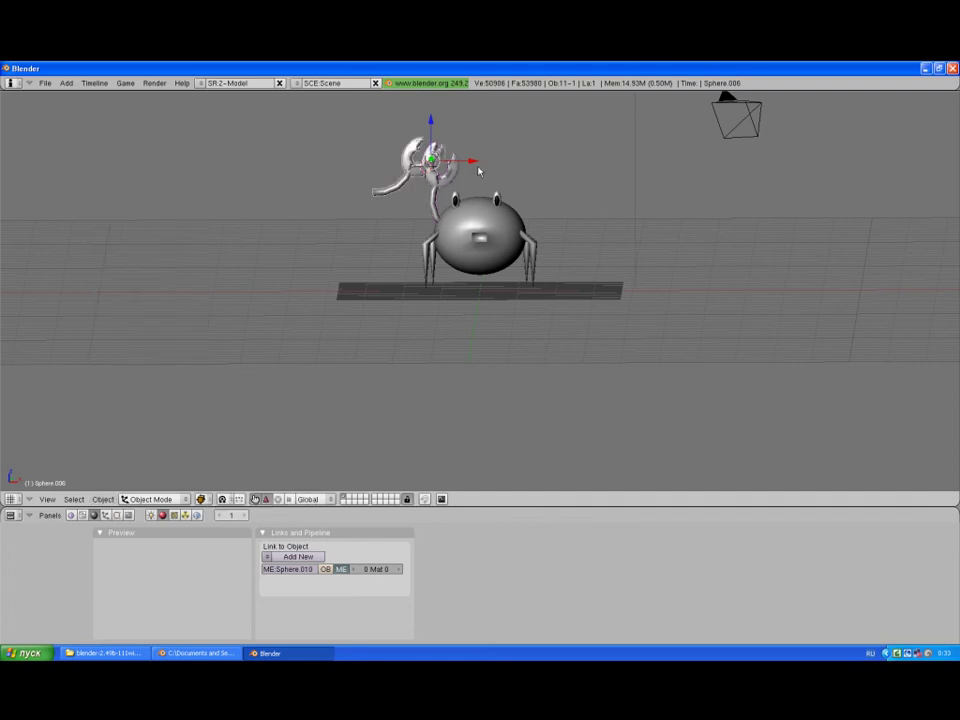
left_click_drag(474, 165, 610, 206)
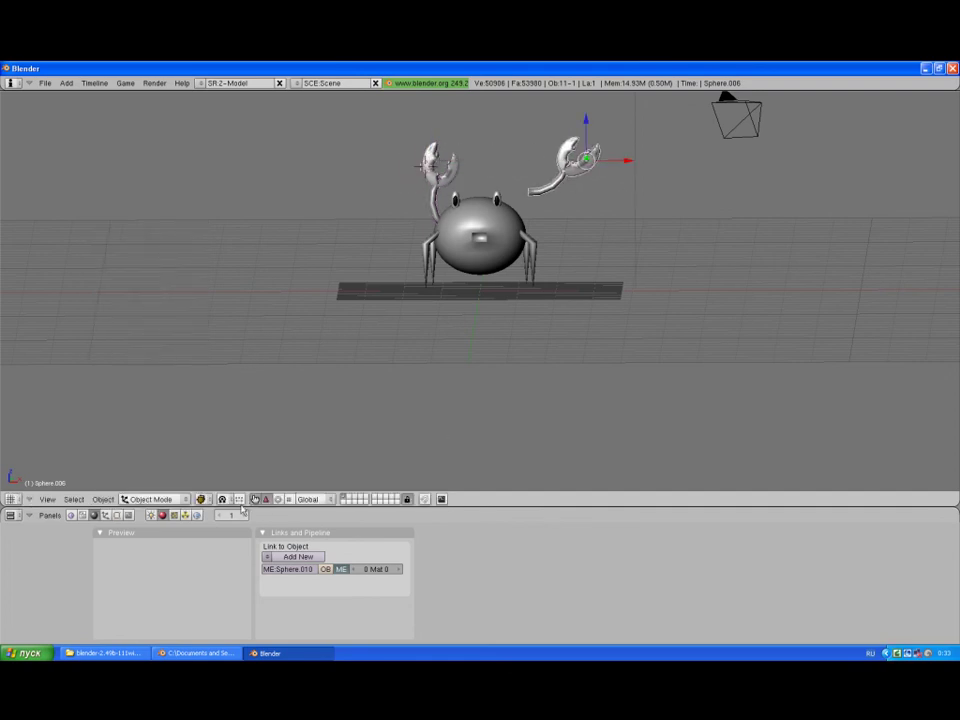
left_click(279, 499)
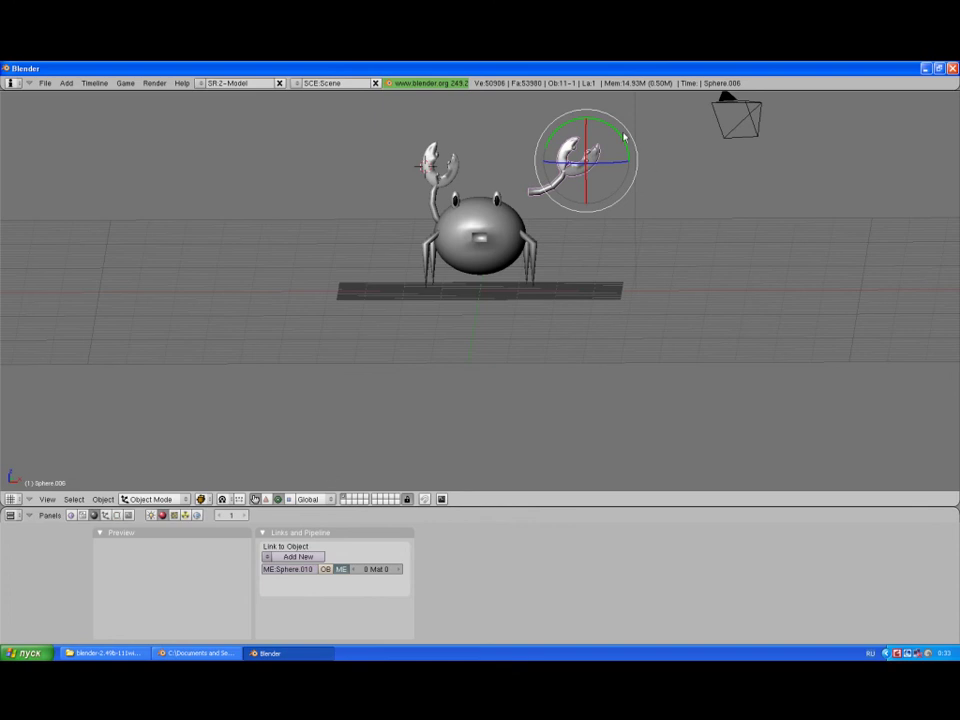
left_click_drag(624, 137, 491, 247)
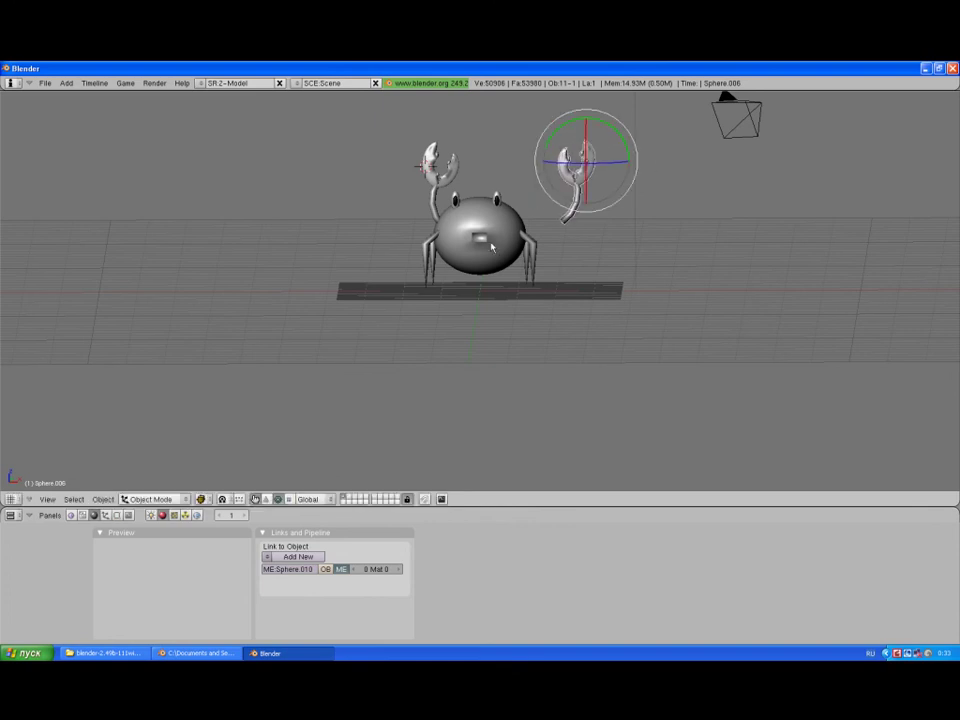
left_click(267, 500)
Step: Raise the right claw along Z so both pincers point upward
middle_click_drag(544, 208, 450, 278)
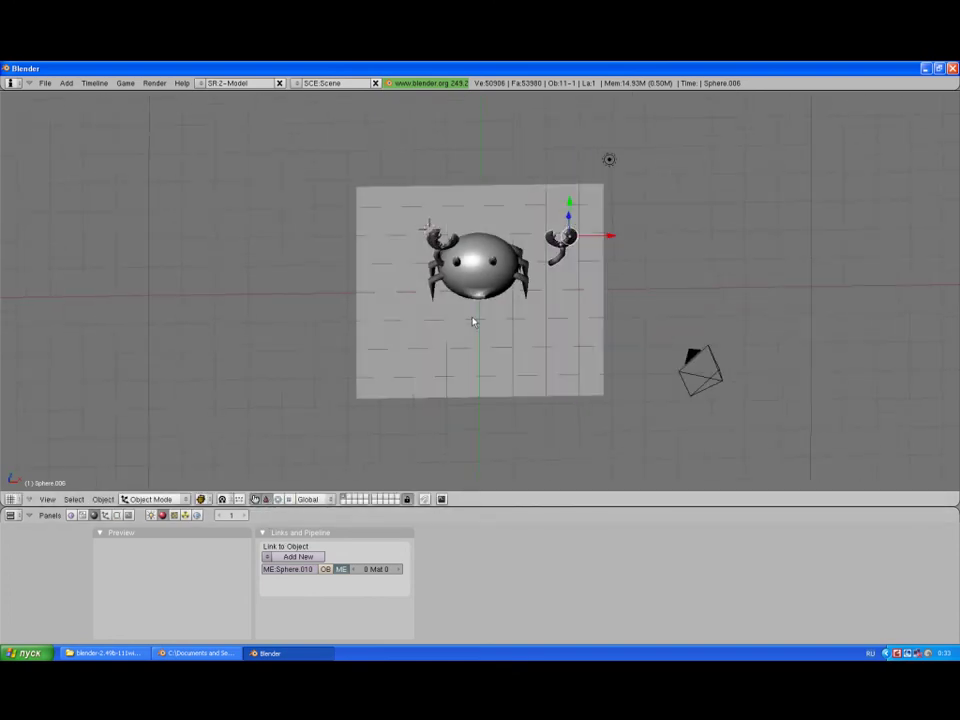
mouse_move(679, 259)
middle_mouse_down()
mouse_move(538, 227)
mouse_move(508, 233)
middle_mouse_up()
scroll(506, 252, "up", 2)
scroll(506, 252, "up", 2)
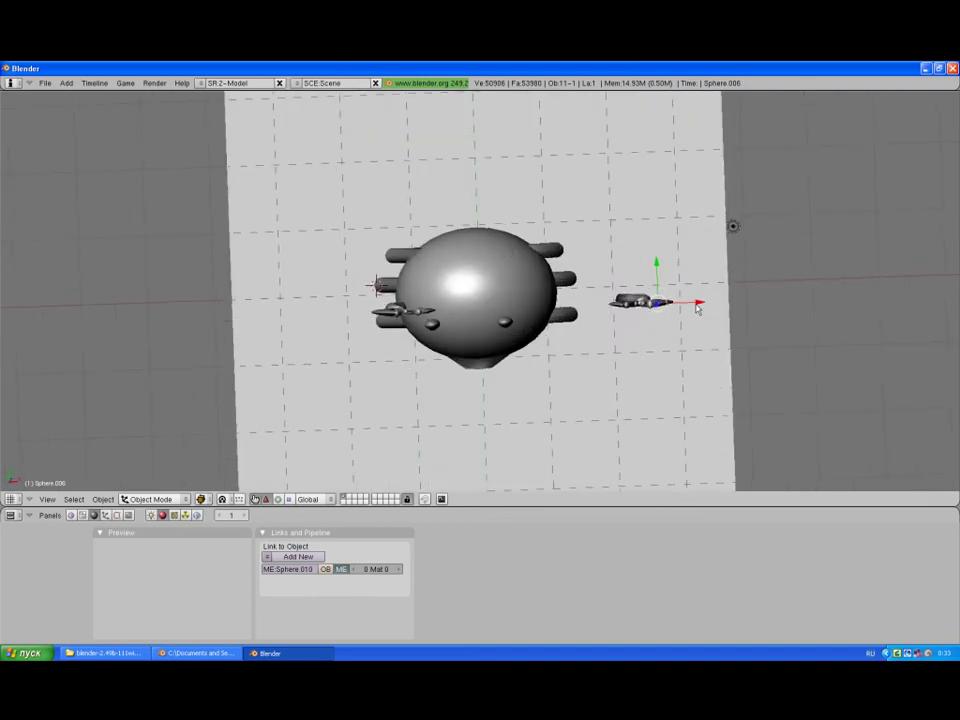
scroll(660, 318, "down", 2)
mouse_move(611, 328)
middle_mouse_down()
mouse_move(465, 198)
mouse_move(377, 189)
mouse_move(557, 213)
middle_mouse_up()
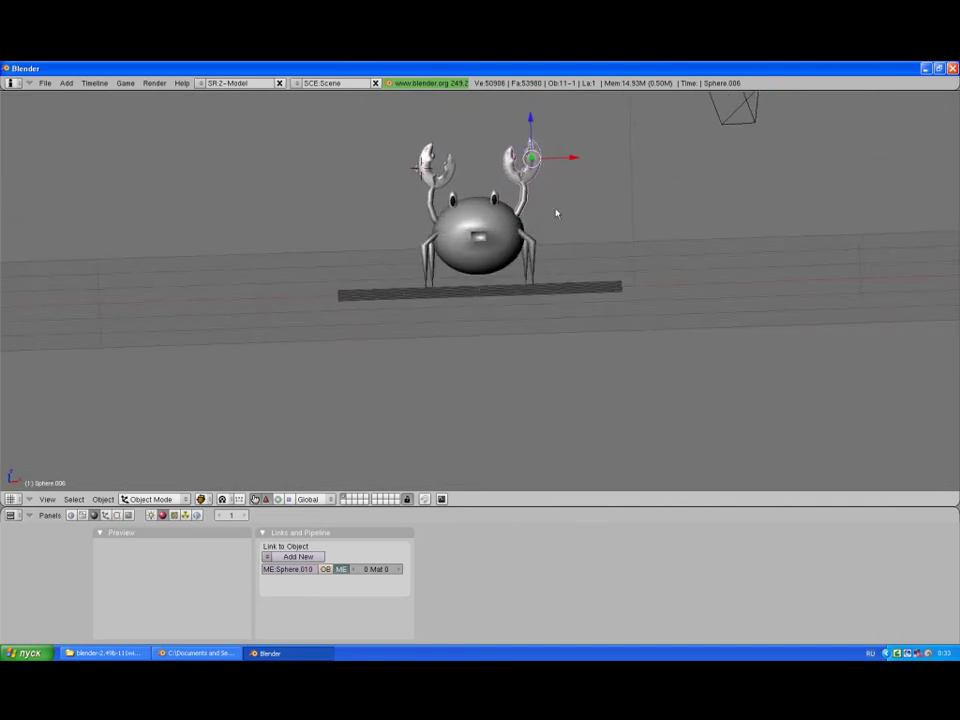
key("r")
key("Escape")
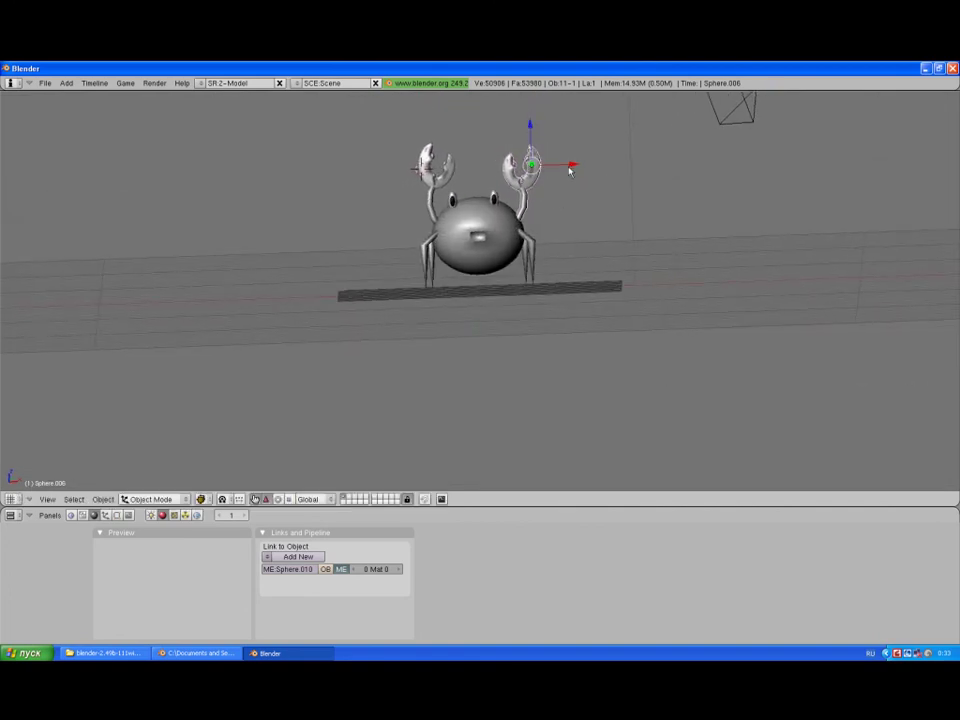
middle_click_drag(568, 165, 458, 234)
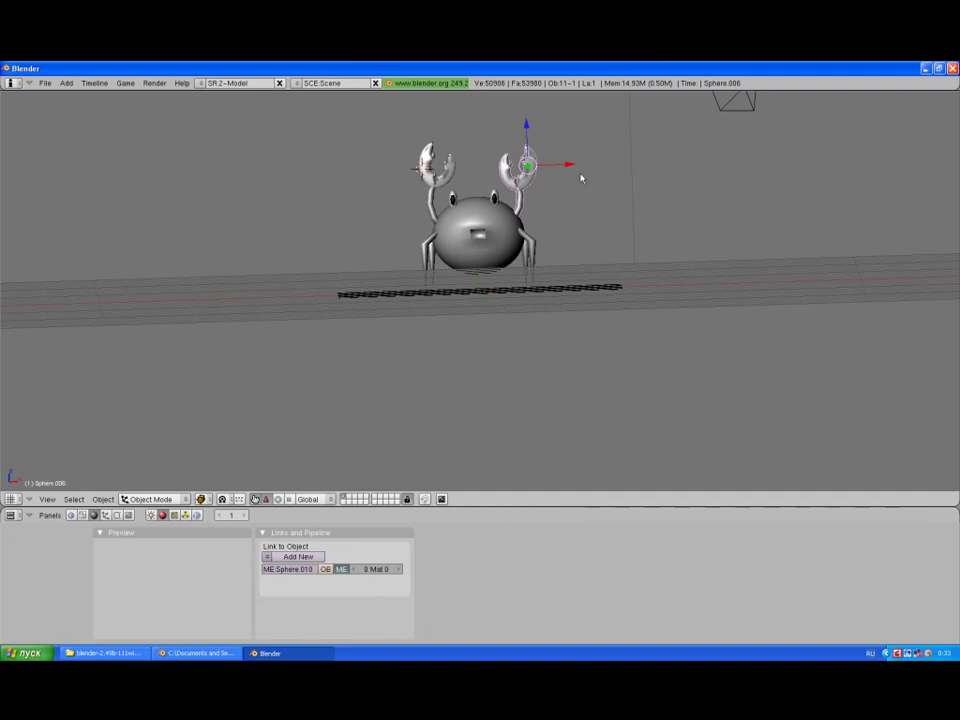
left_click_drag(526, 126, 526, 118)
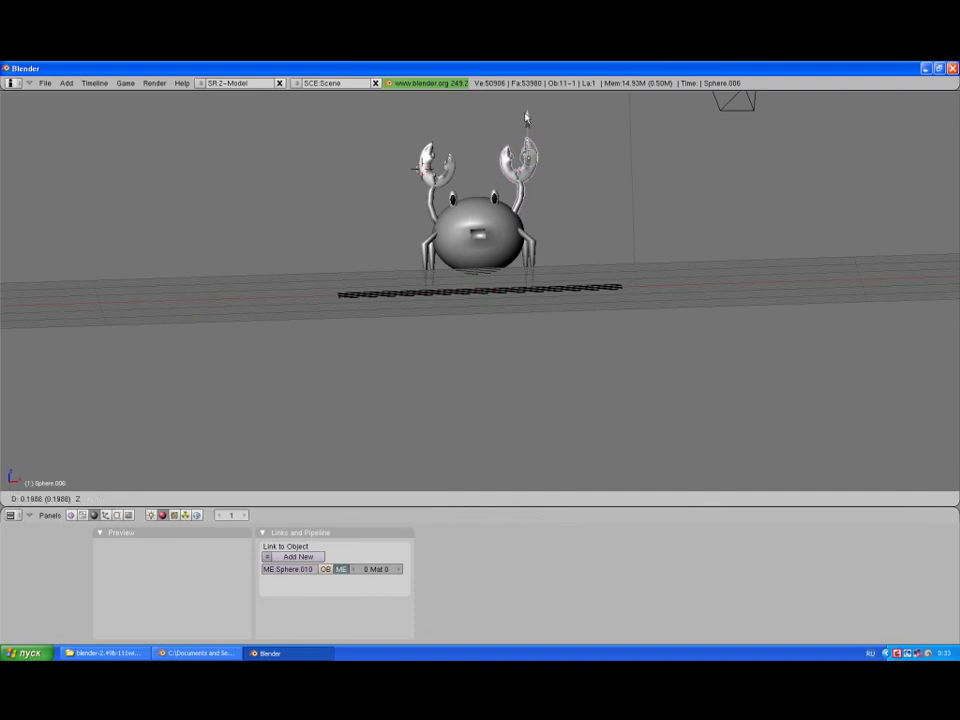
middle_click_drag(526, 118, 673, 208)
Step: Render the current frame of the crab scene
left_click(279, 500)
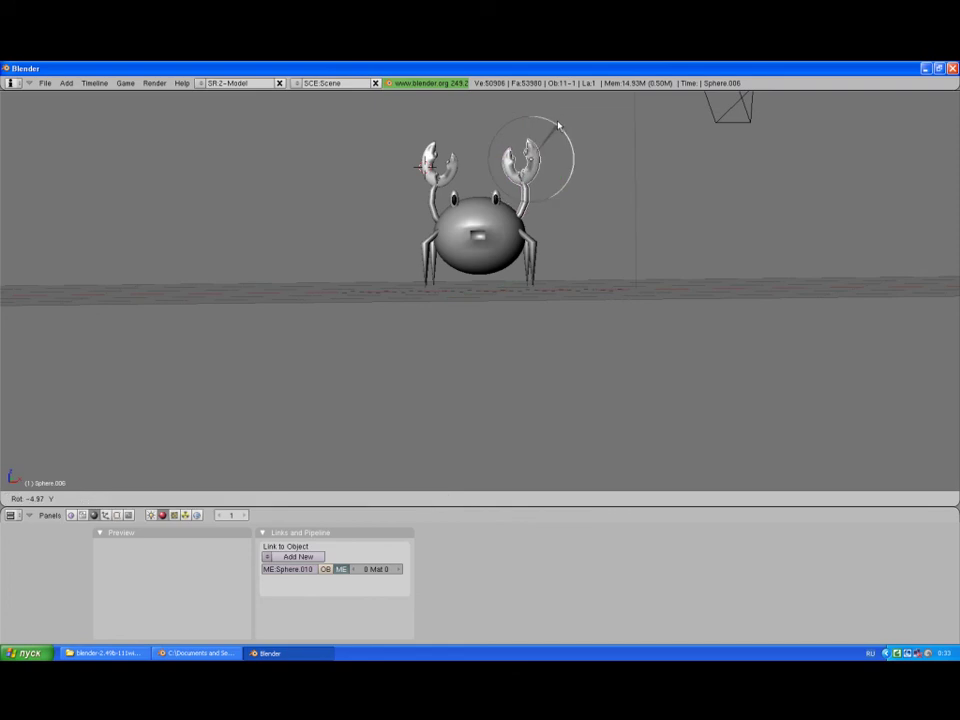
left_click(267, 499)
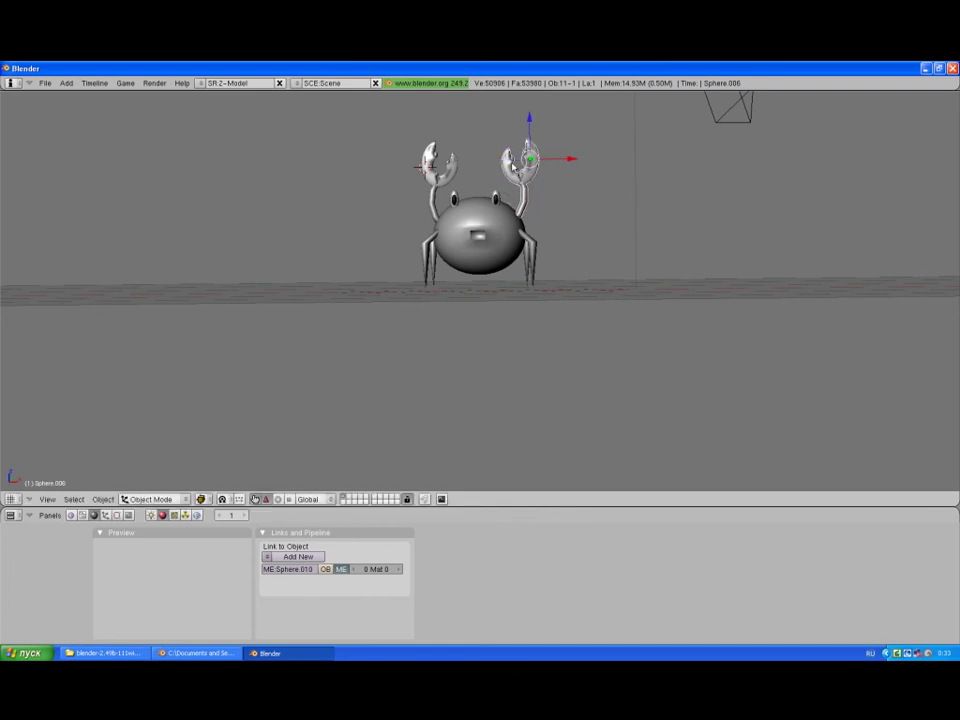
left_click(155, 83)
left_click(161, 97)
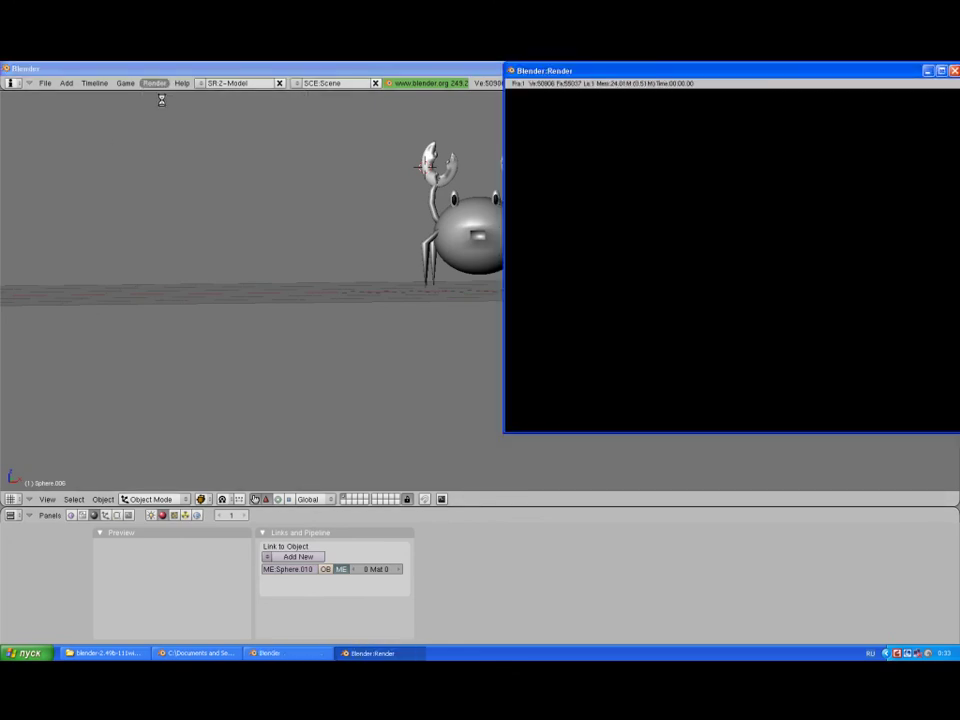